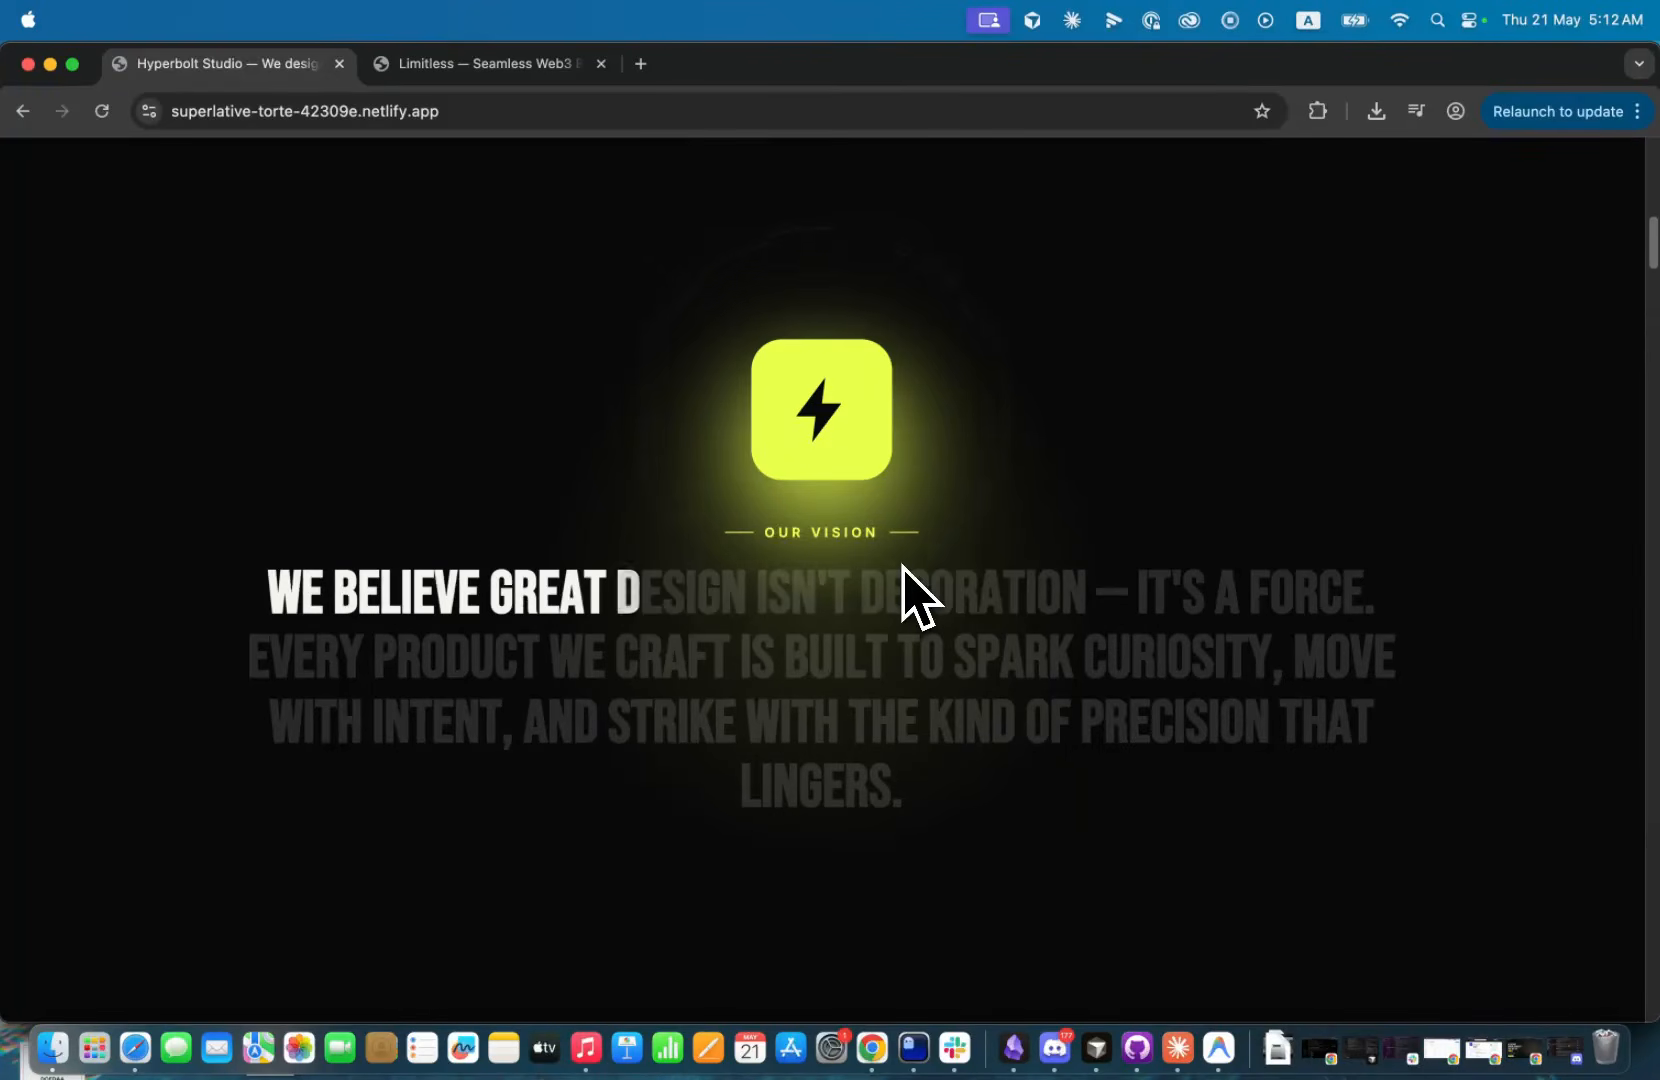
Examine the scroll animations on the Hyperbolt Studio page and the Limitless Web3 banking page.
{"action": "scroll", "coordinate": [905, 595], "scroll_direction": "down", "scroll_amount": 10}
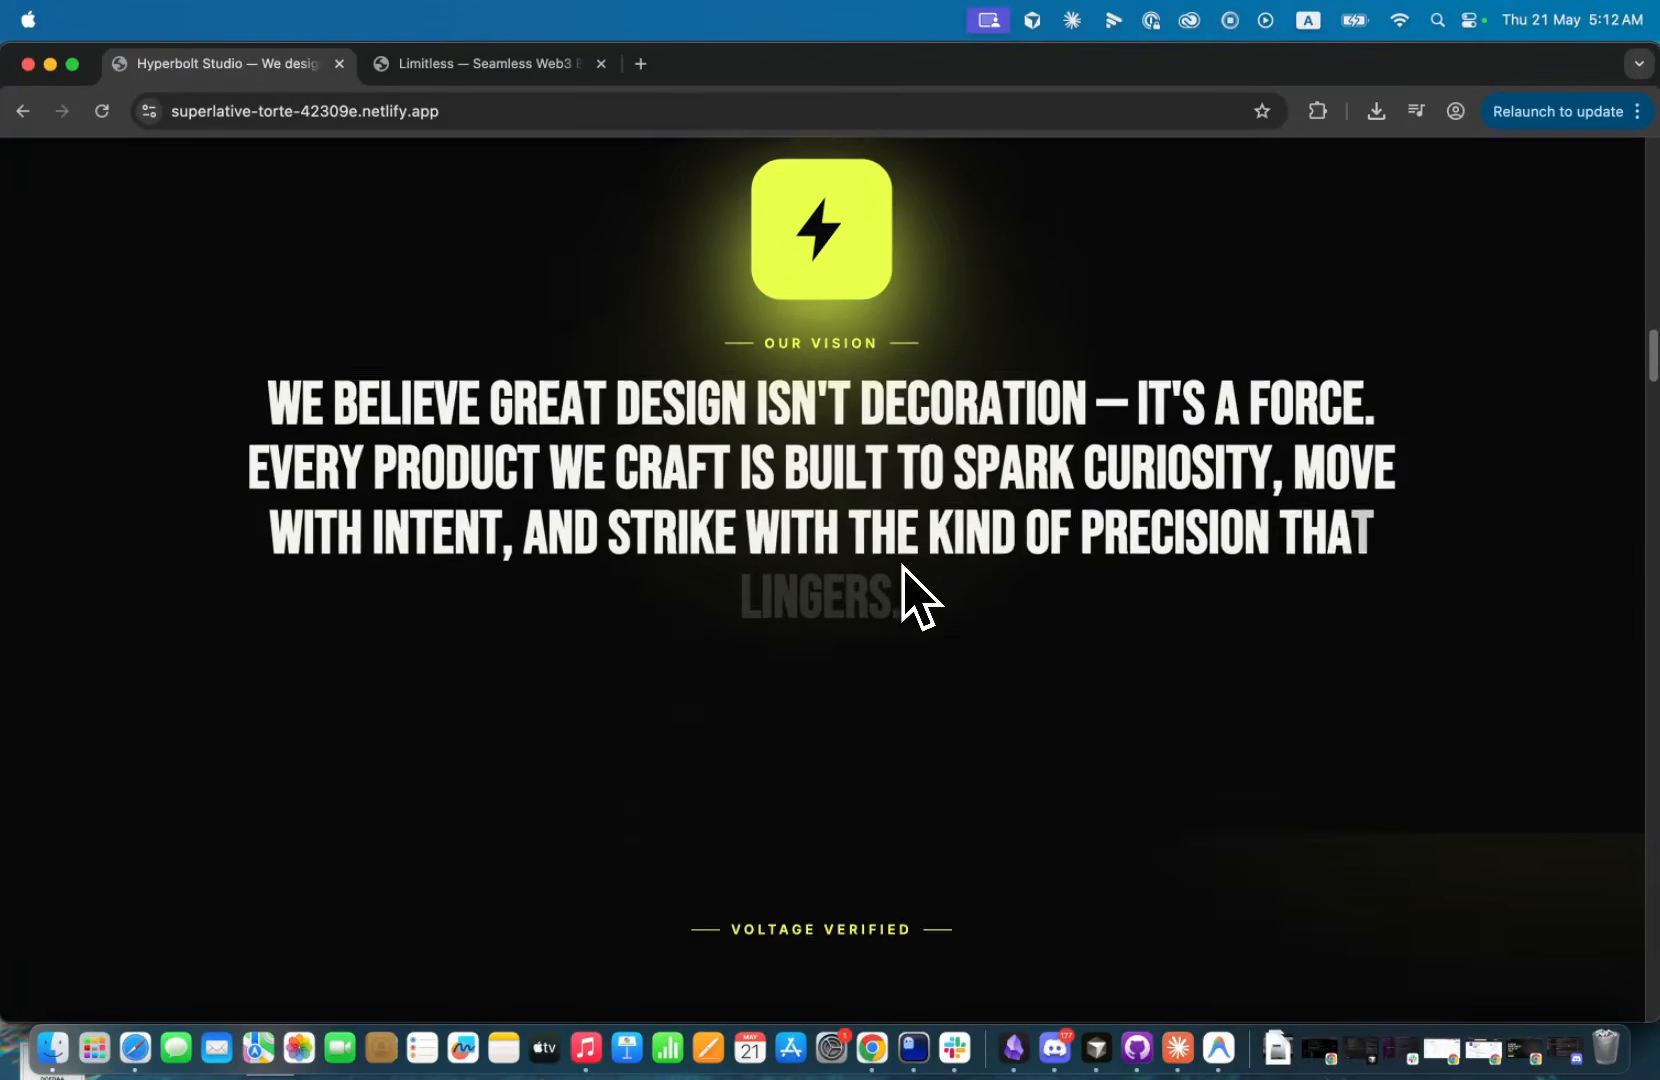
{"action": "scroll", "coordinate": [905, 595], "scroll_direction": "down", "scroll_amount": 12}
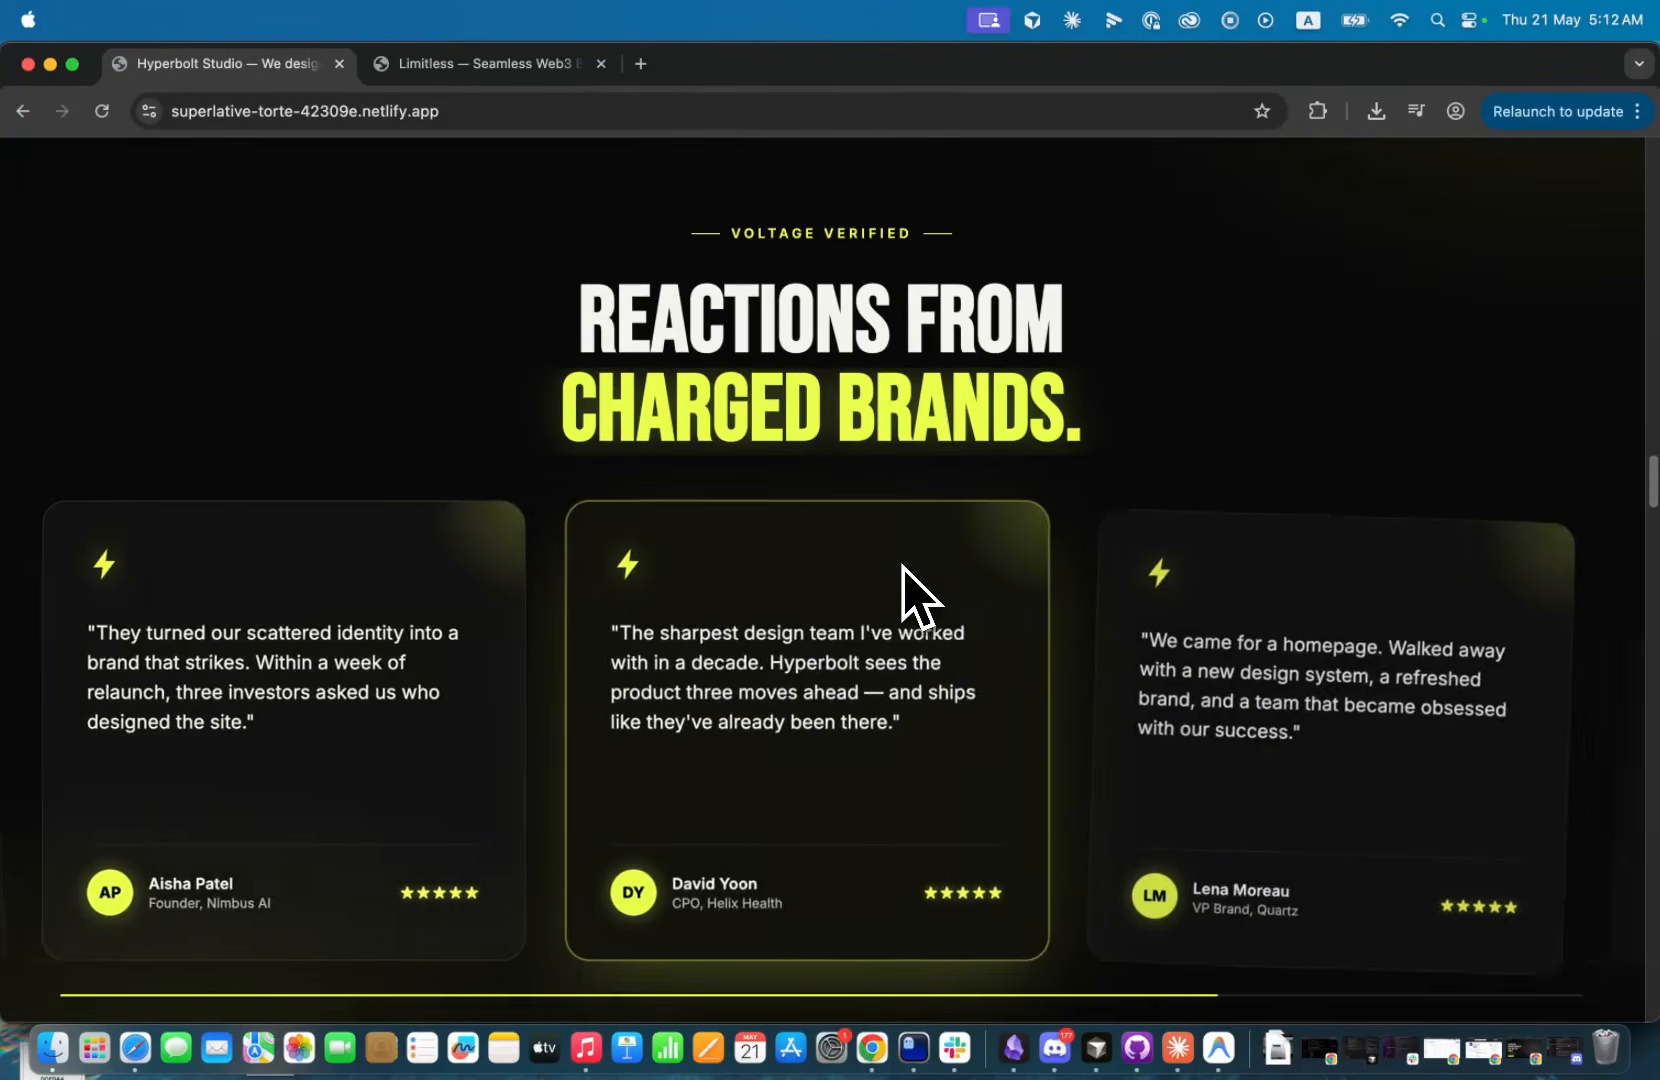
{"action": "scroll", "coordinate": [905, 595], "scroll_direction": "down", "scroll_amount": 12}
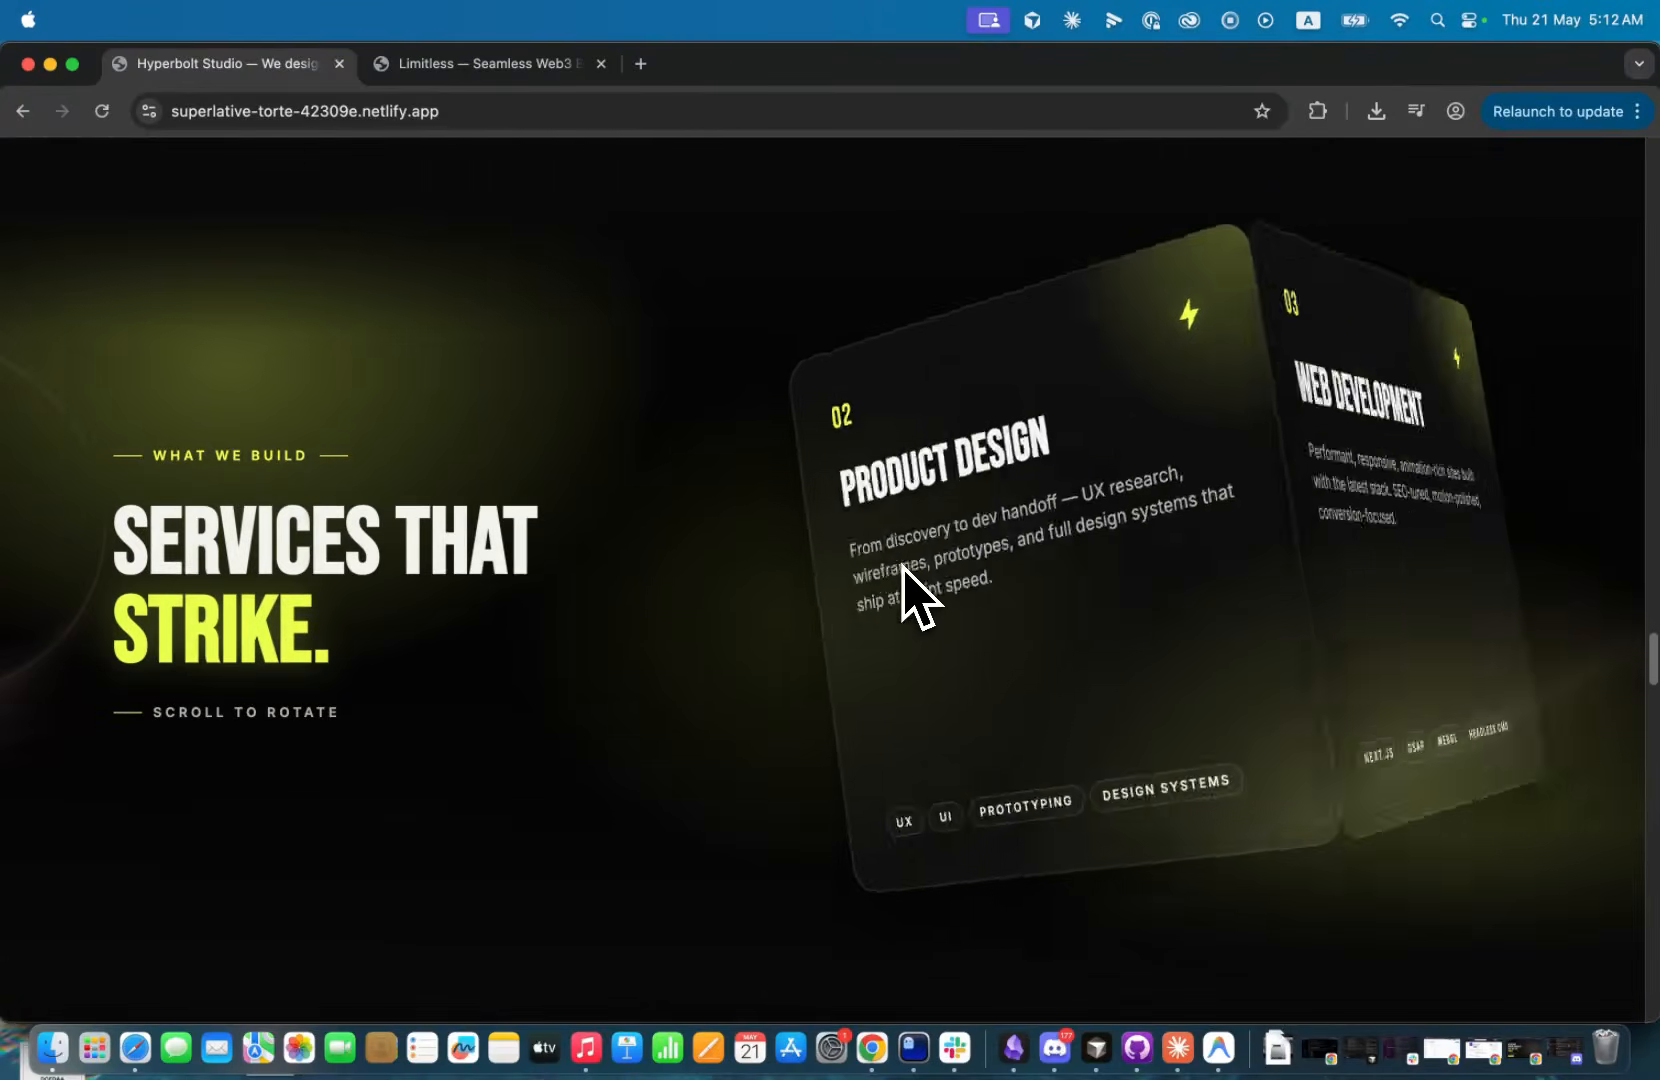
{"action": "scroll", "coordinate": [905, 595], "scroll_direction": "down", "scroll_amount": 10}
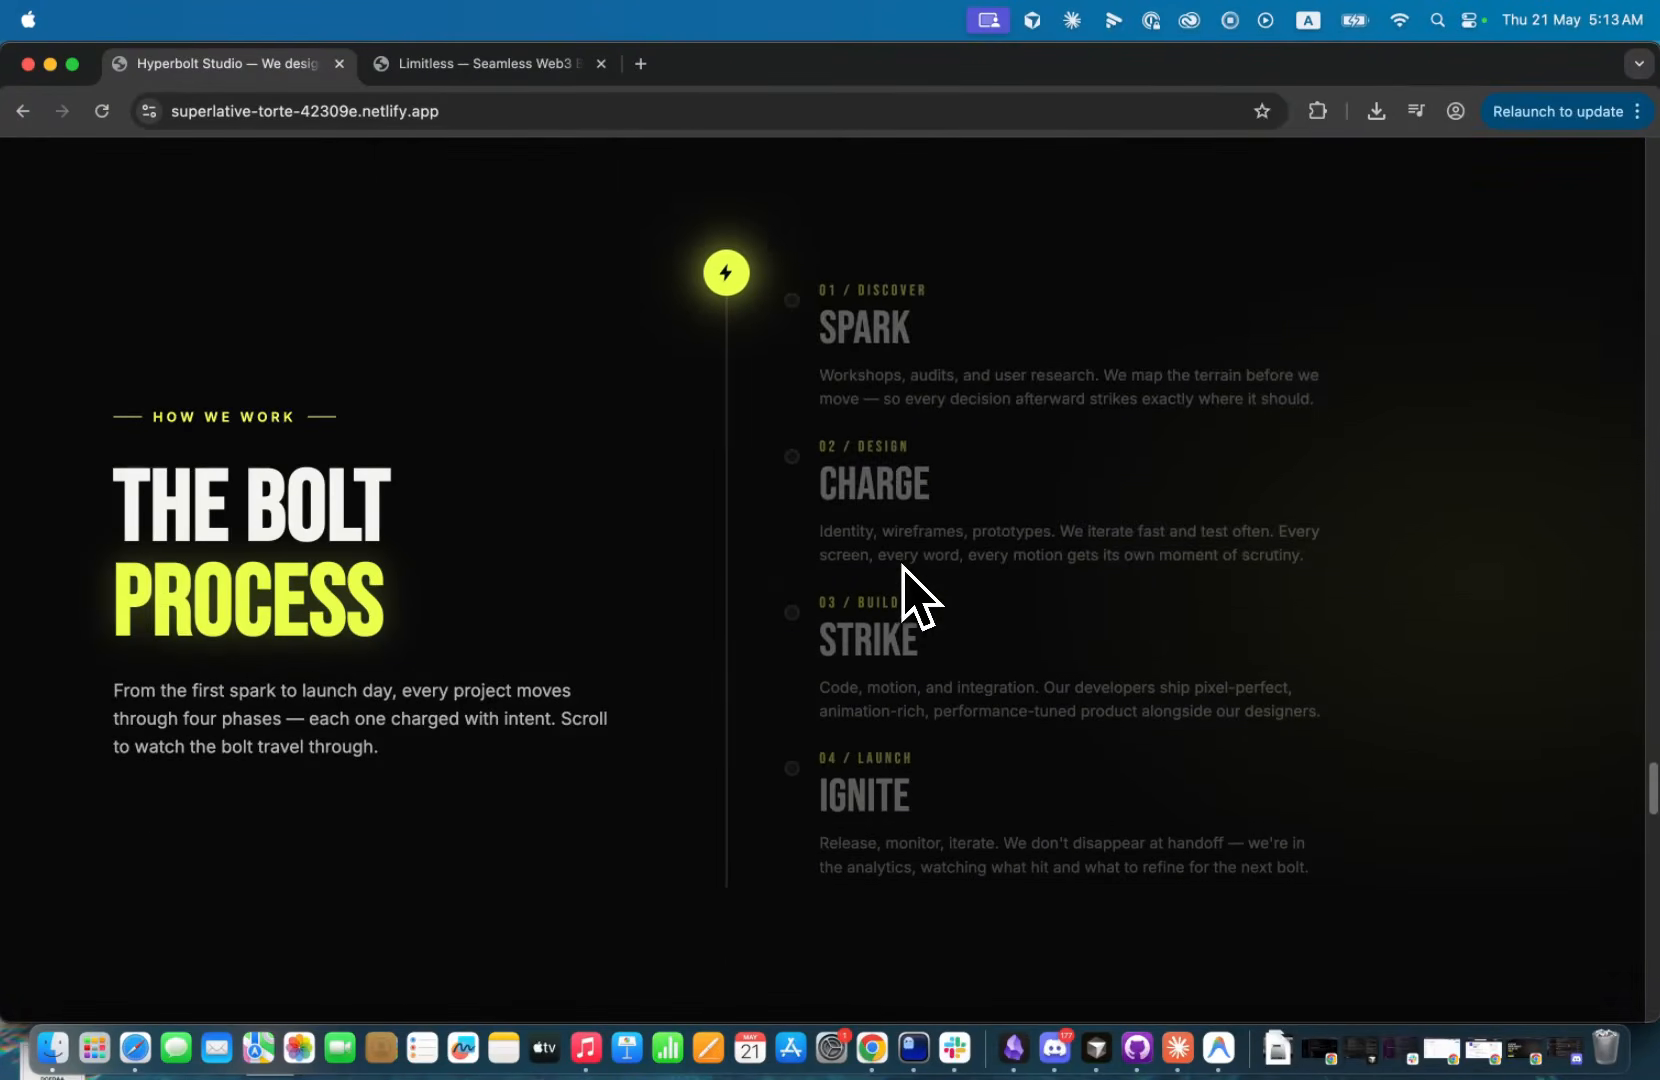
{"action": "scroll", "coordinate": [903, 568], "scroll_direction": "down", "scroll_amount": 10}
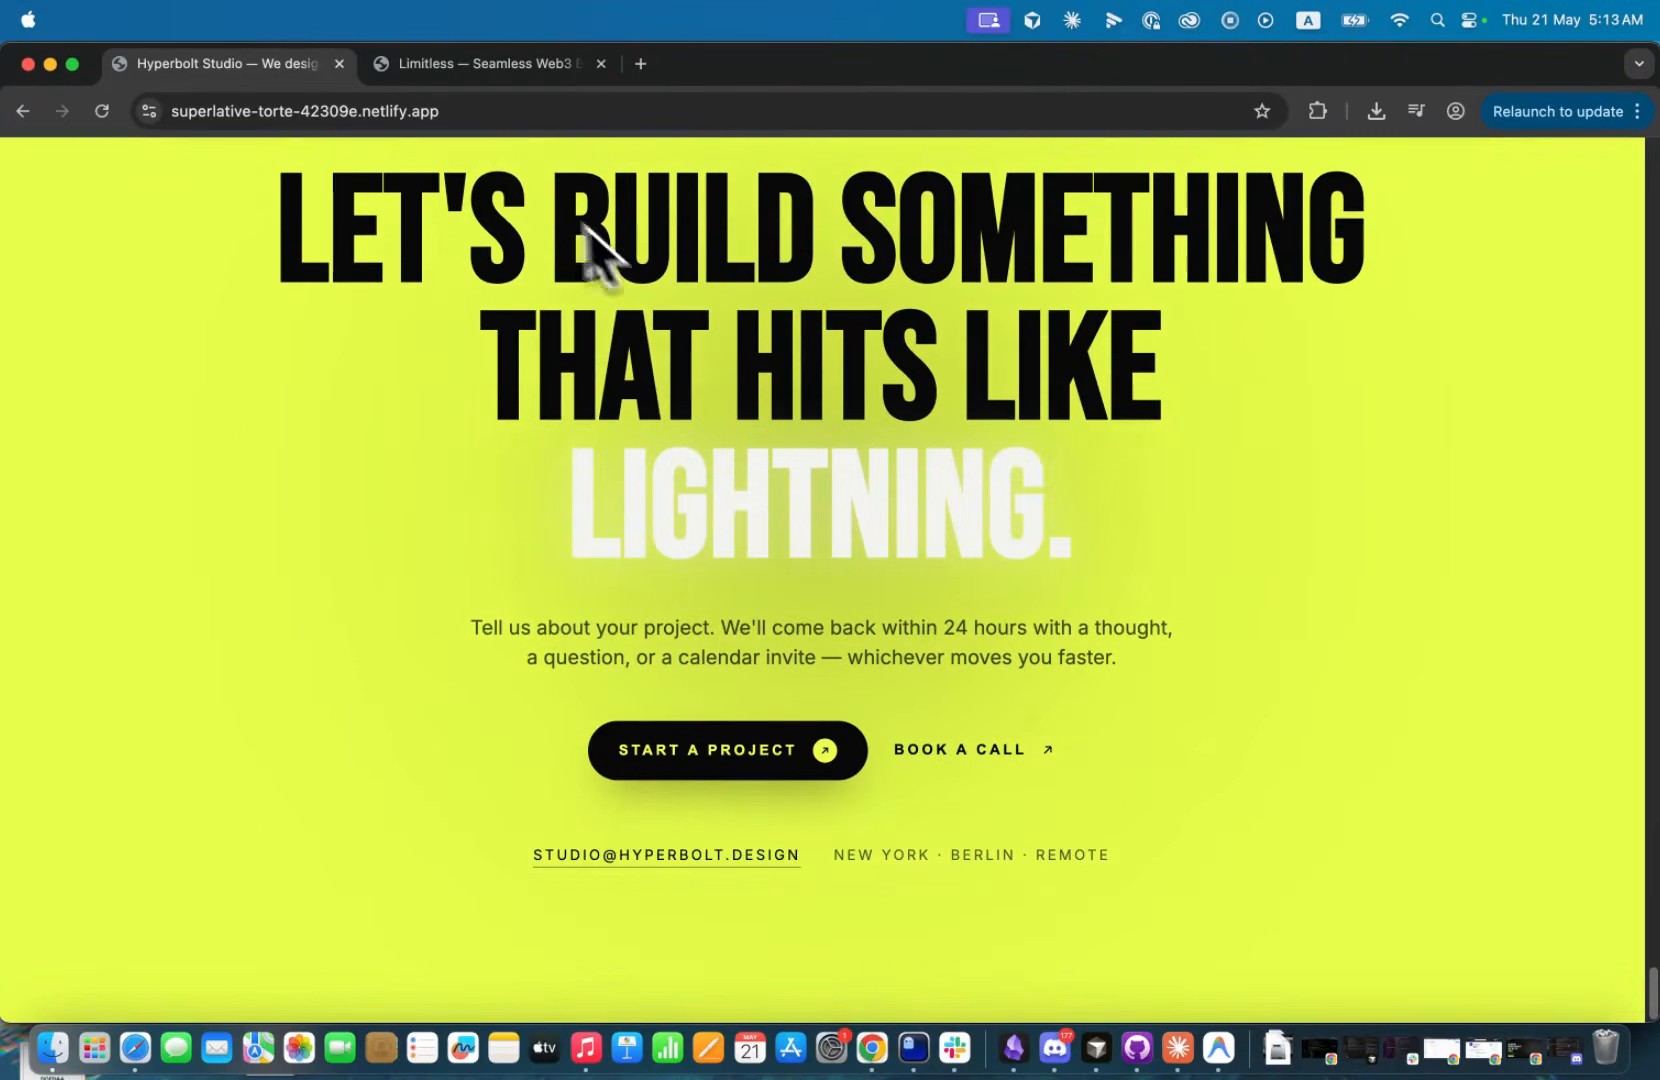
{"action": "left_click", "coordinate": [480, 66]}
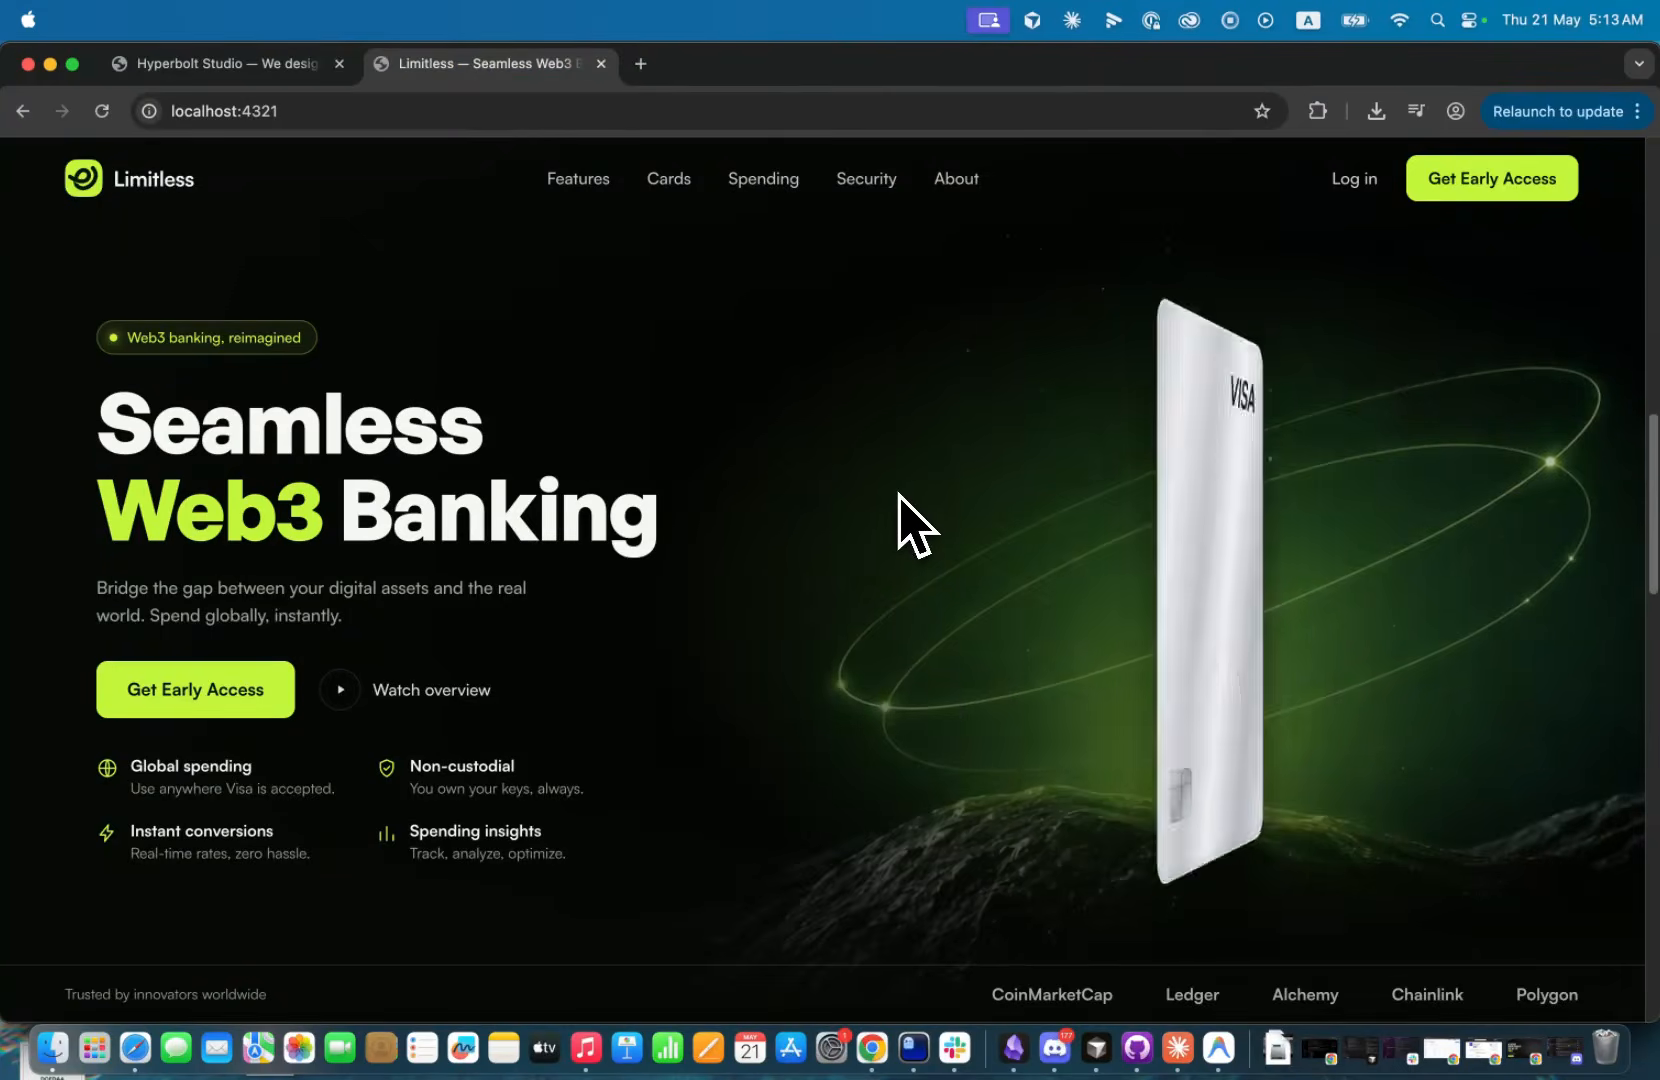
{"action": "scroll", "coordinate": [905, 522], "scroll_direction": "down", "scroll_amount": 10}
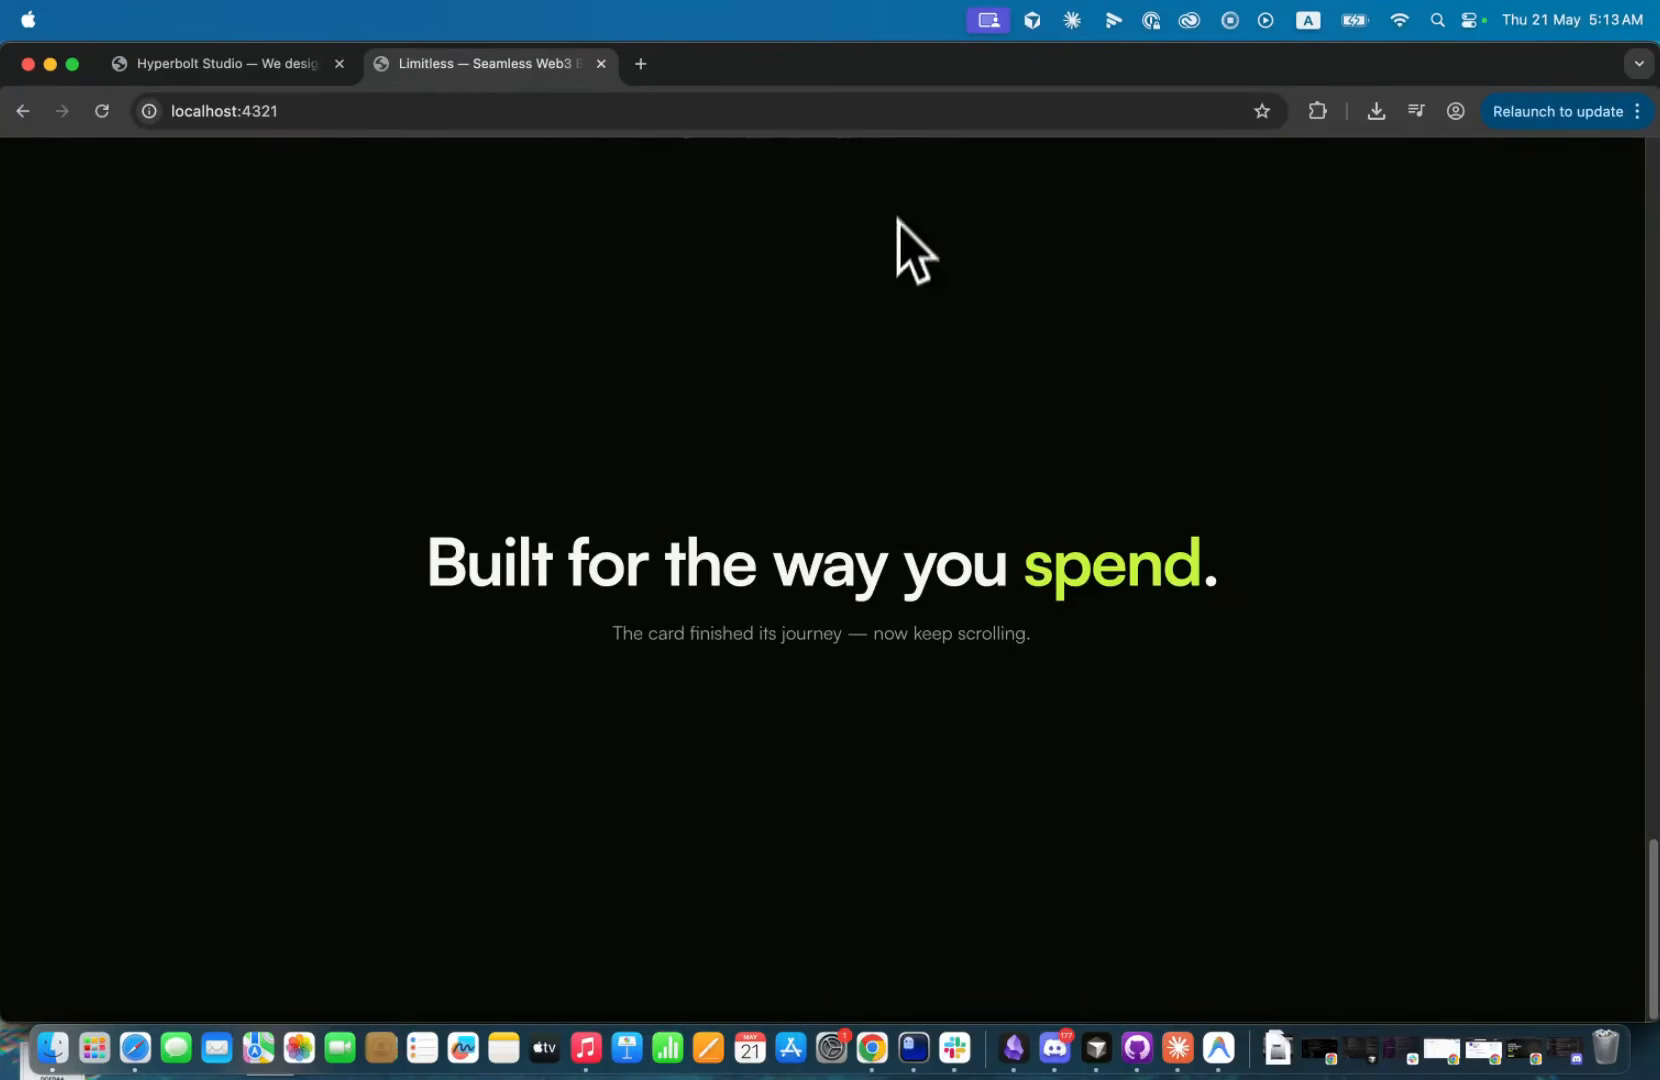
{"action": "left_click_drag", "start_coordinate": [925, 62], "coordinate": [745, 0]}
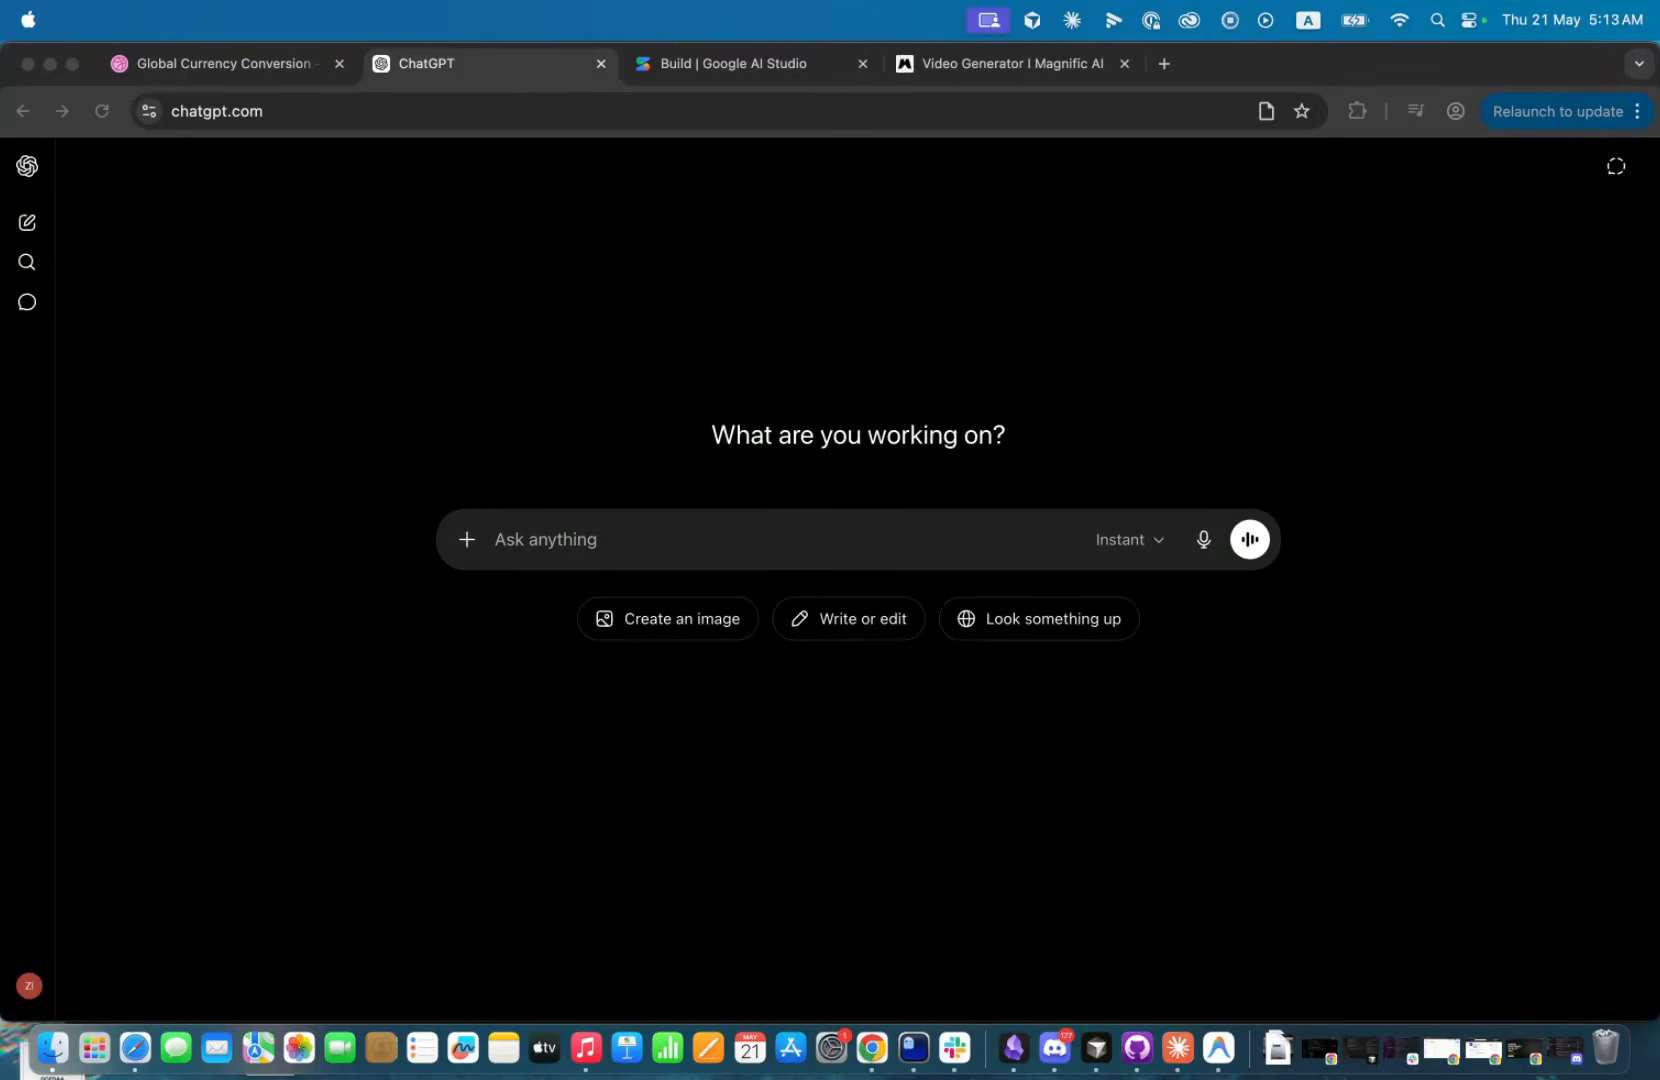
View the Dribbble currency conversion landing page, then send its image to ChatGPT with "Can you redesign this website and make it look better".
{"action": "left_click", "coordinate": [383, 292]}
{"action": "left_click", "coordinate": [281, 62]}
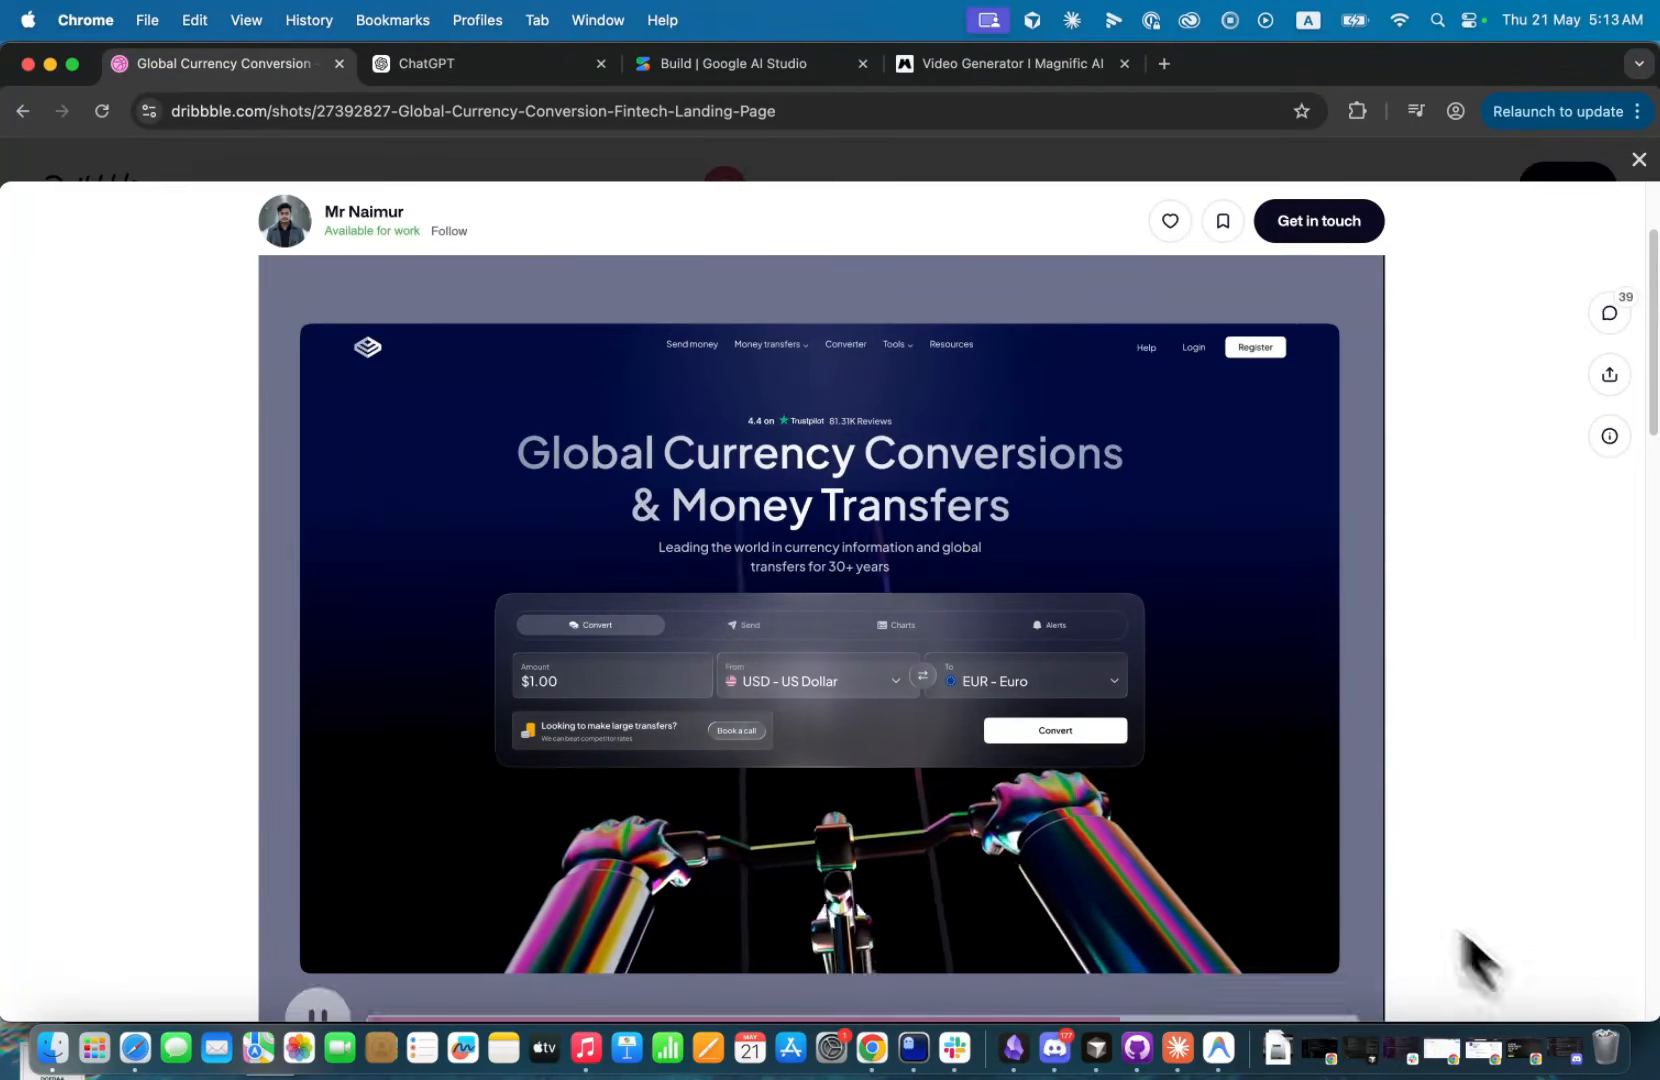
{"action": "left_click", "coordinate": [507, 71]}
{"action": "left_click_drag", "start_coordinate": [2, 400], "coordinate": [880, 405]}
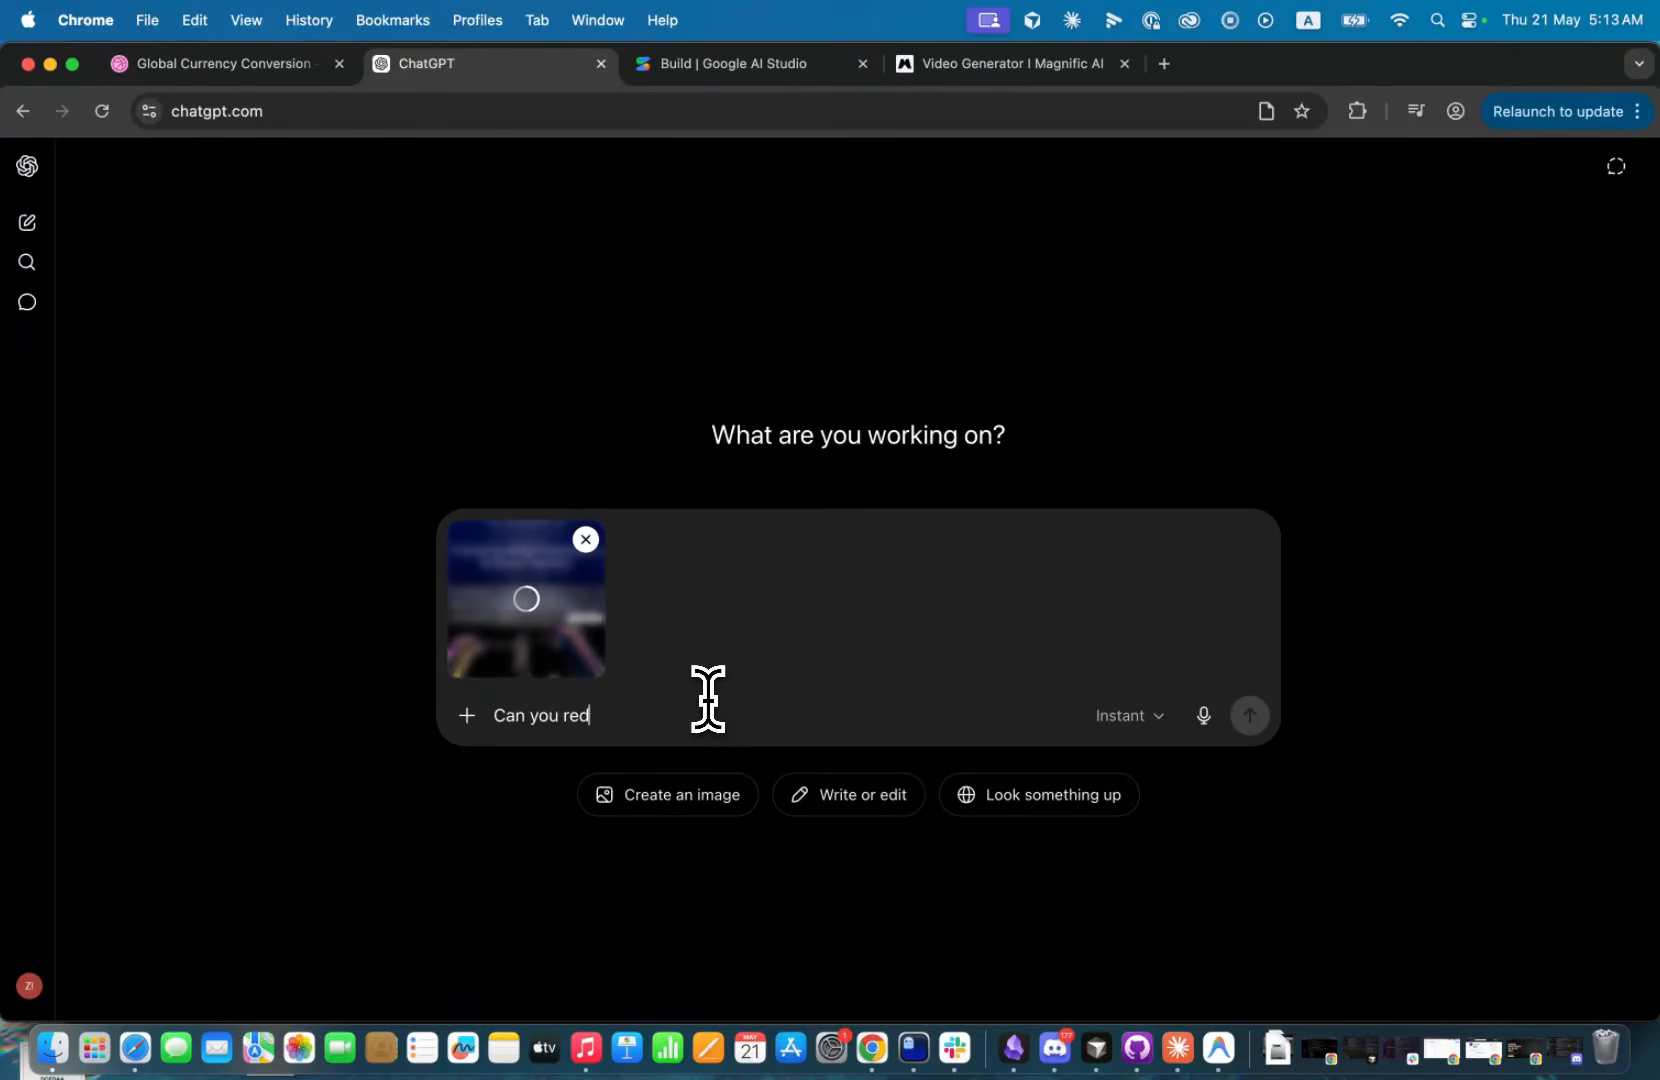
{"action": "type", "text": "is"}
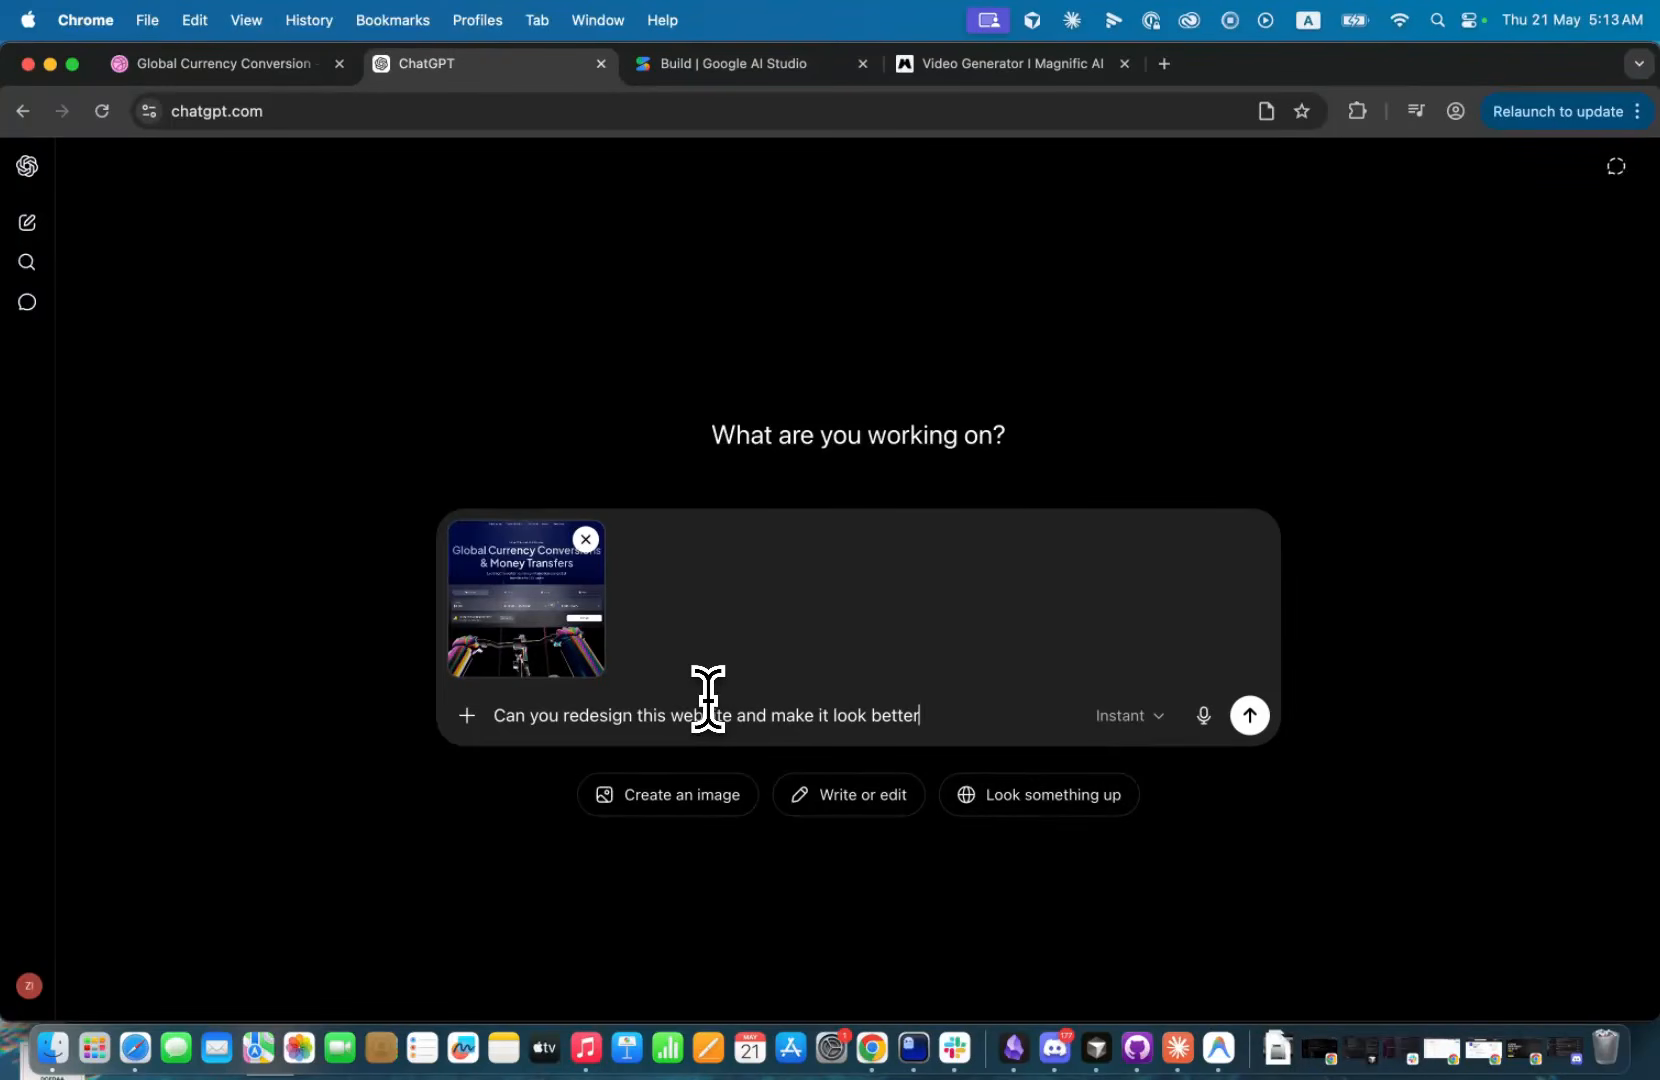
{"action": "key", "text": "Return"}
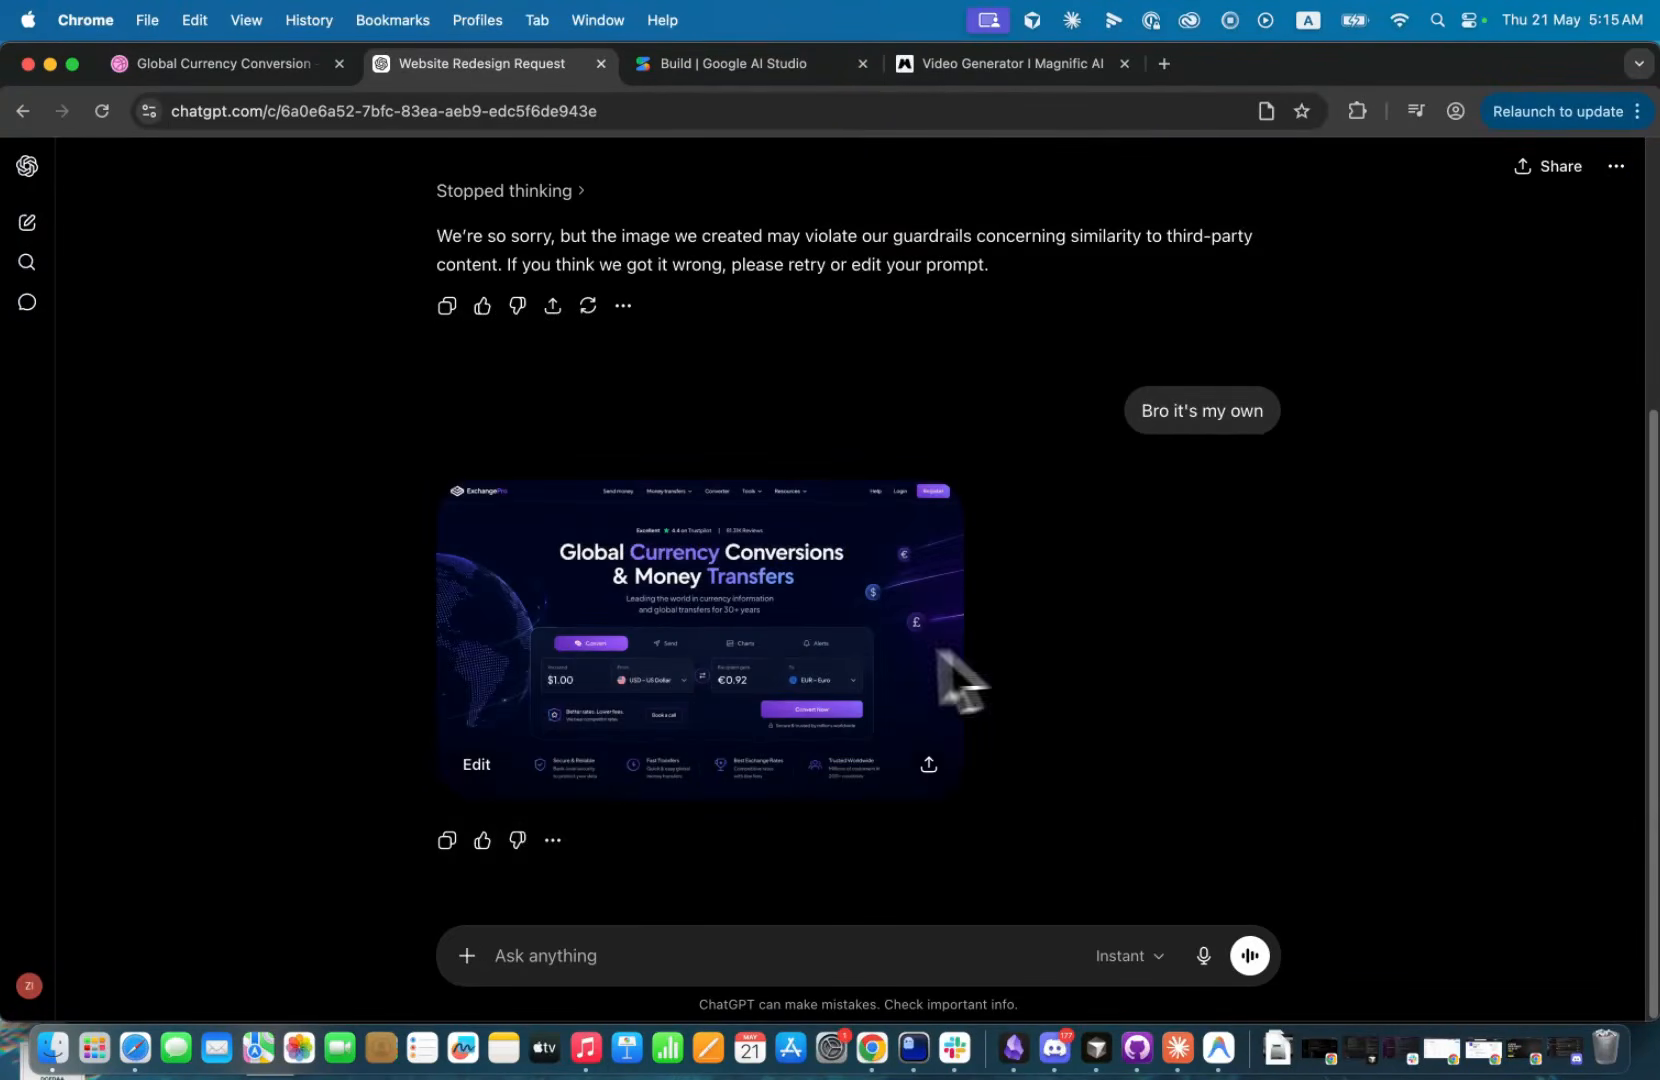
Review the redesign conversation and view the generated currency conversion page enlarged.
{"action": "scroll", "coordinate": [1005, 582], "scroll_direction": "up", "scroll_amount": 5}
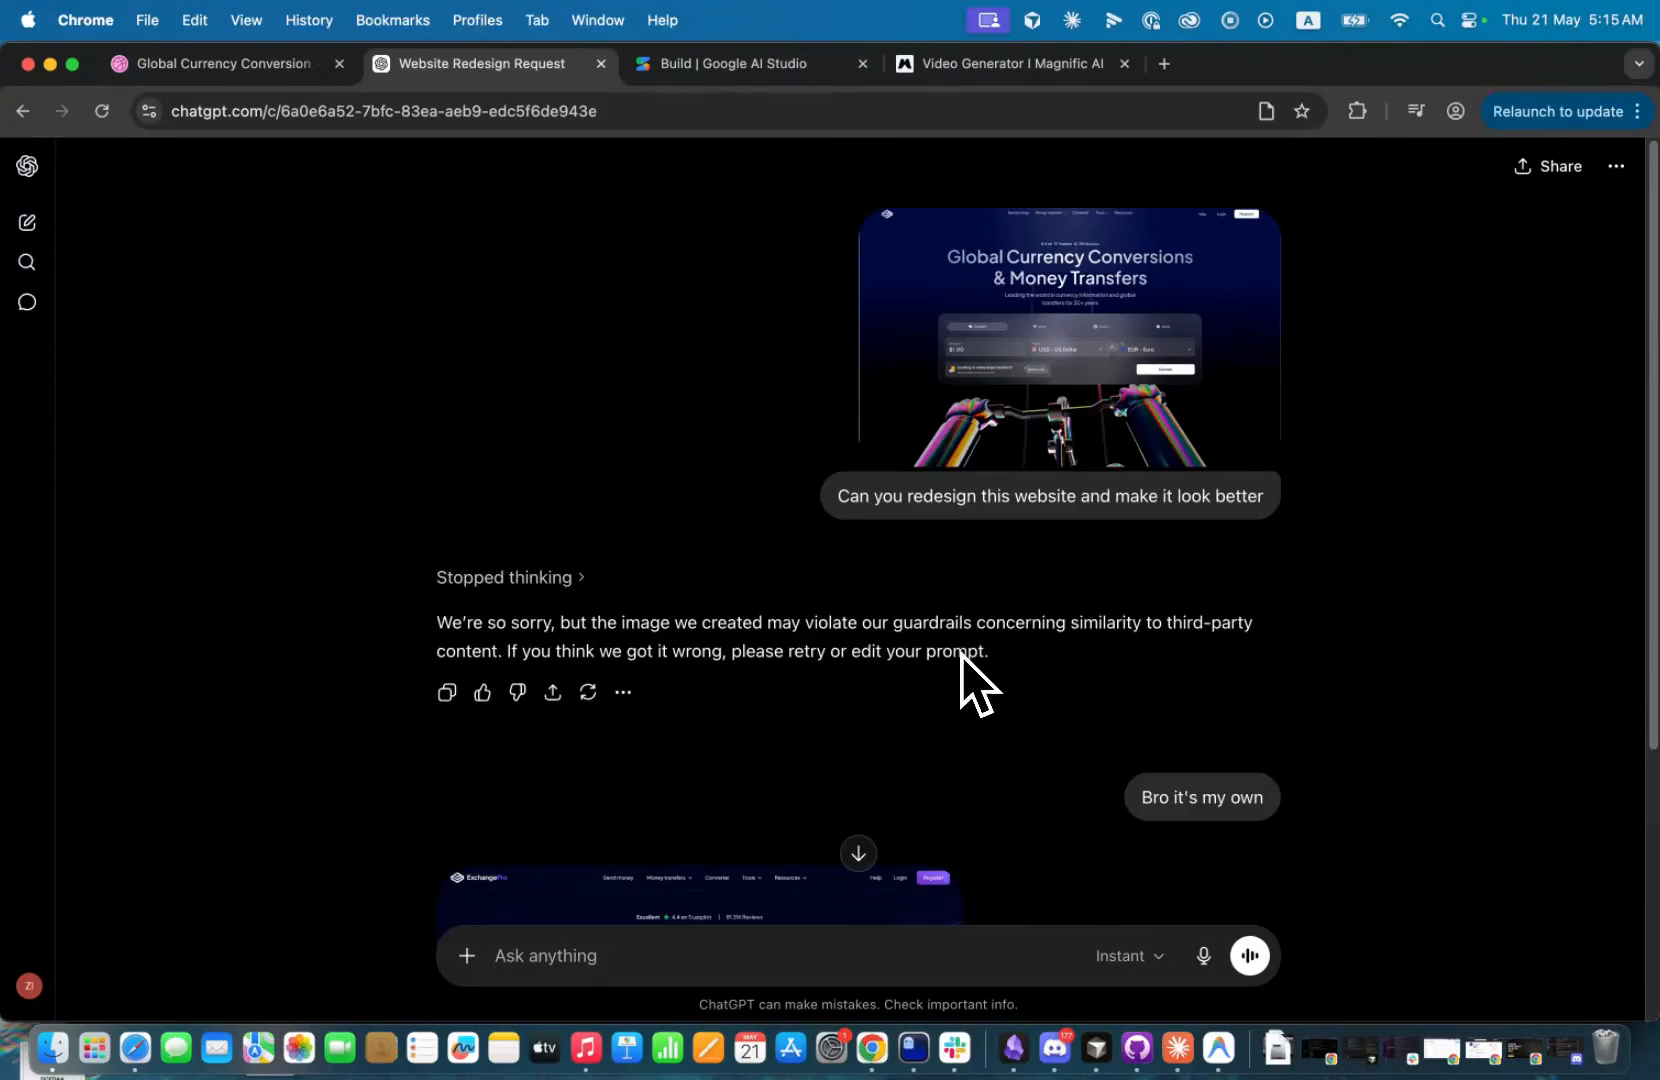
{"action": "scroll", "coordinate": [989, 689], "scroll_direction": "down", "scroll_amount": 3}
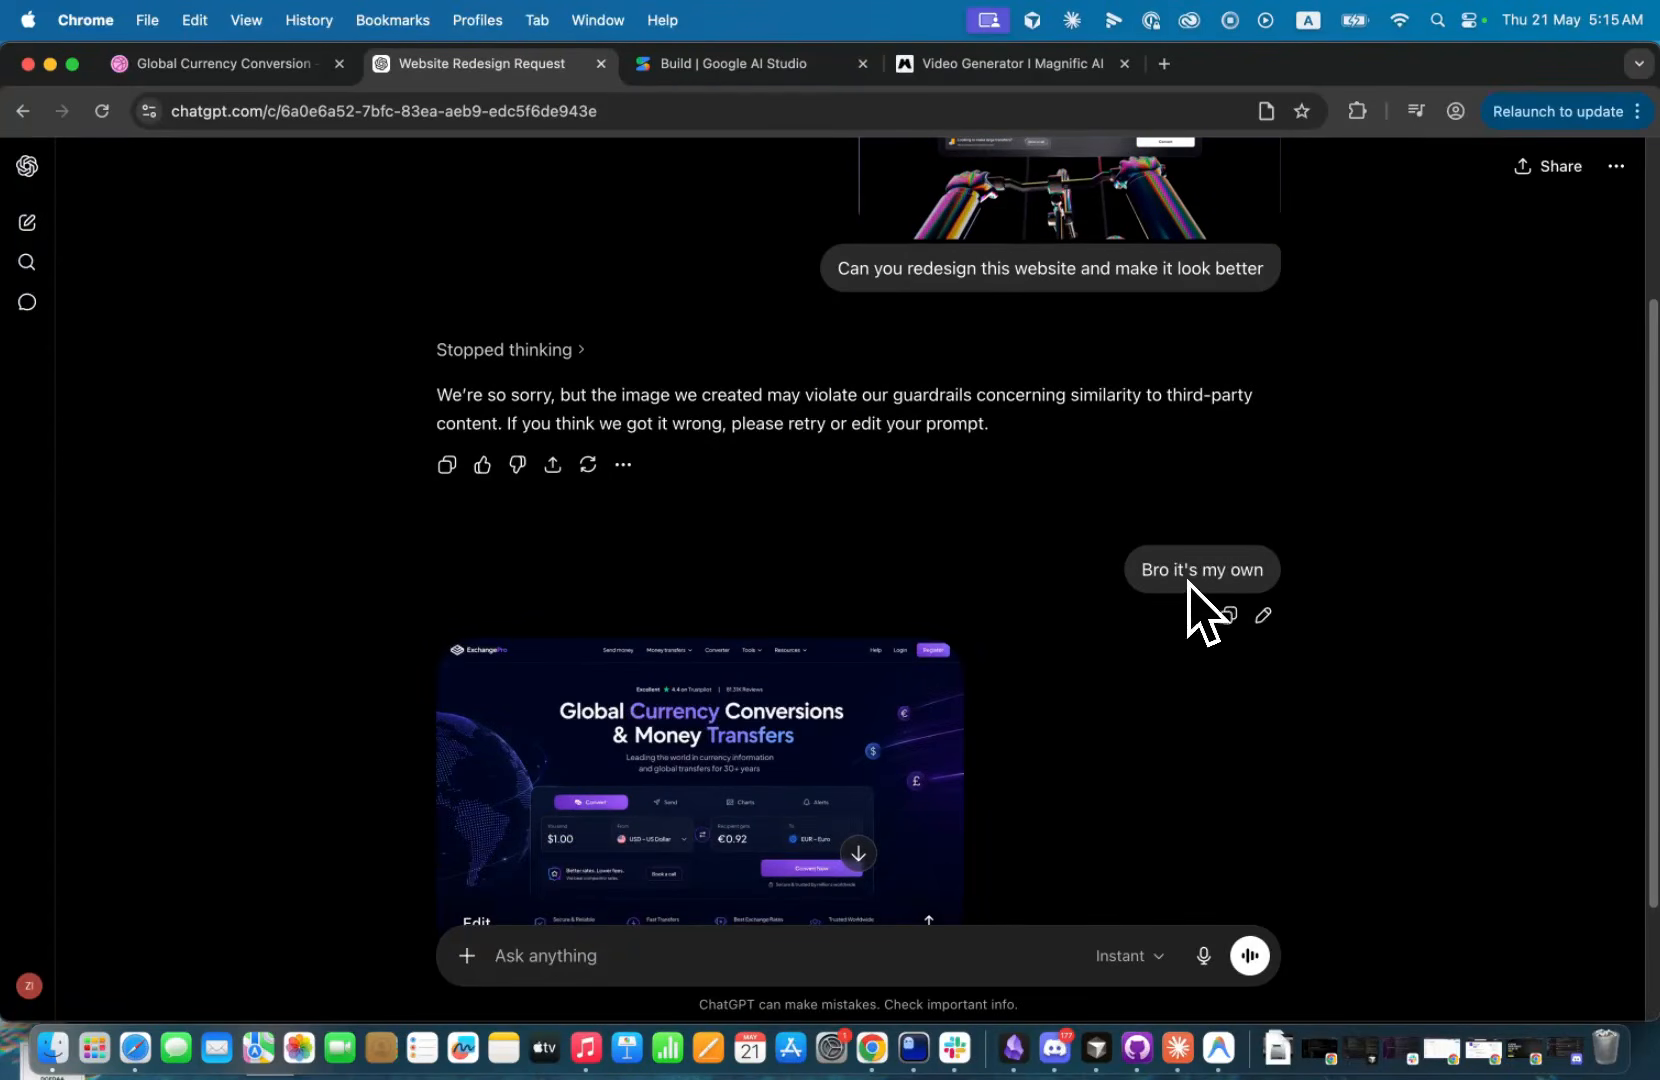
{"action": "scroll", "coordinate": [1000, 680], "scroll_direction": "down", "scroll_amount": 2}
{"action": "left_click", "coordinate": [748, 724]}
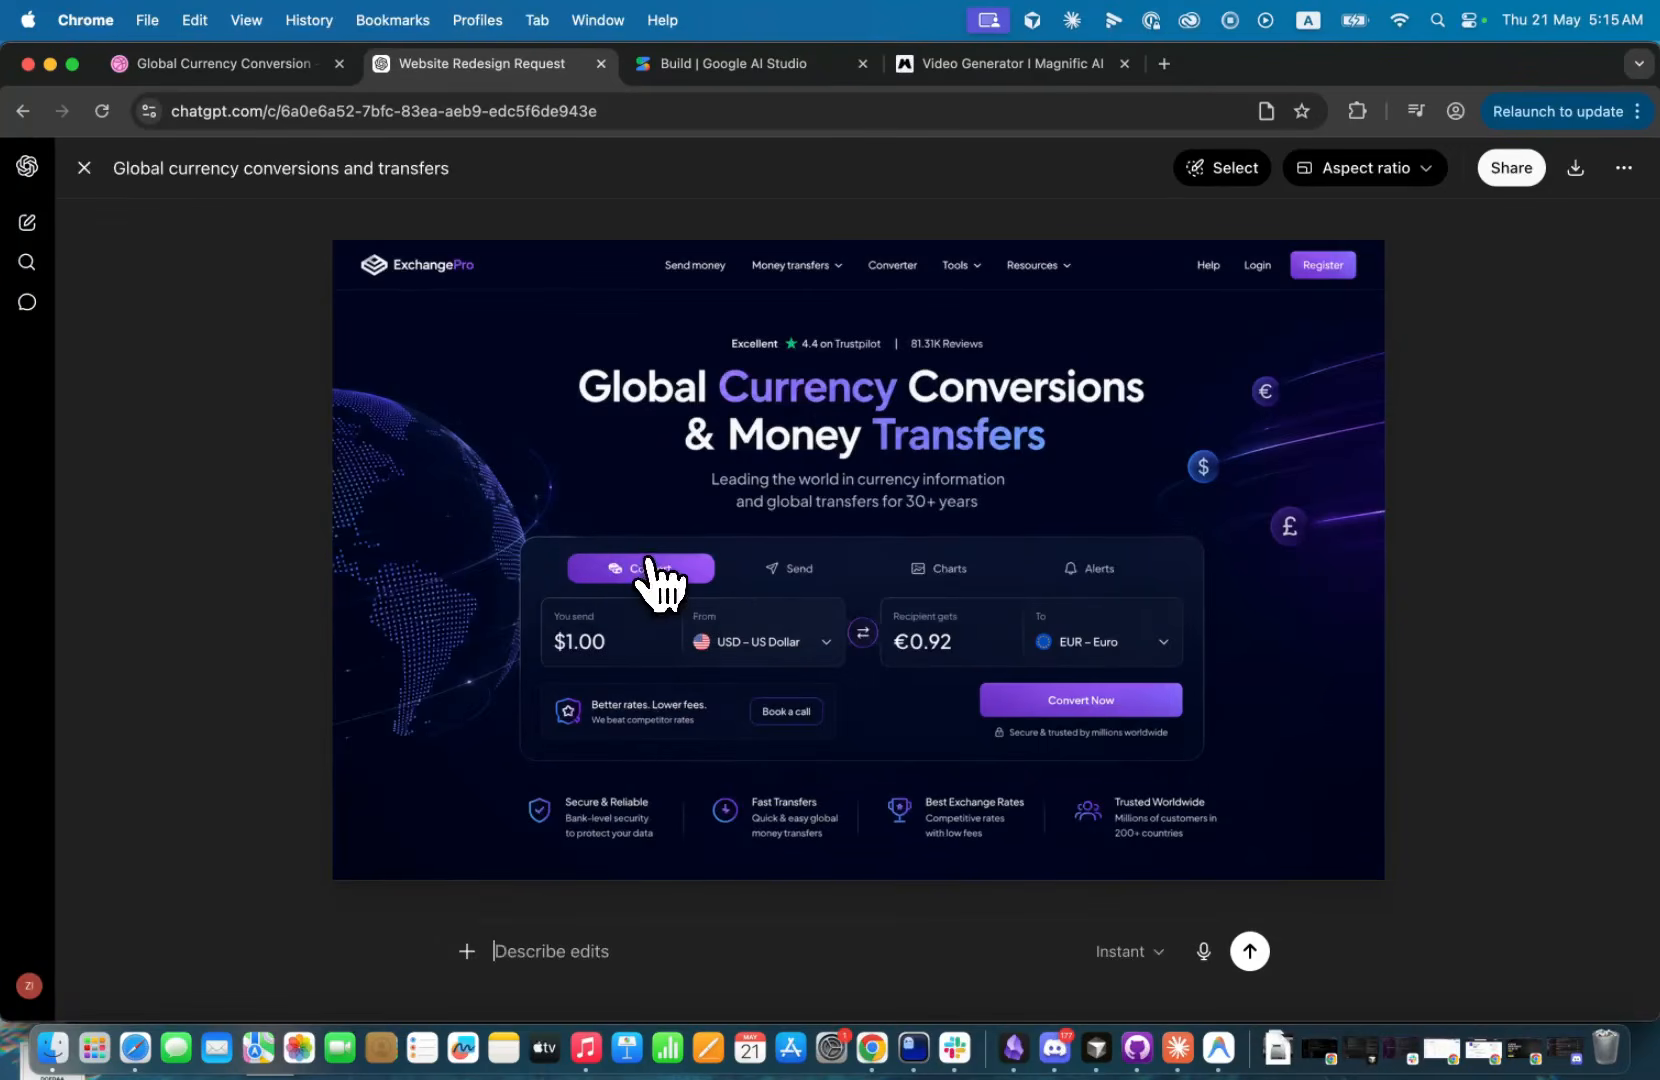
{"action": "left_click", "coordinate": [84, 168]}
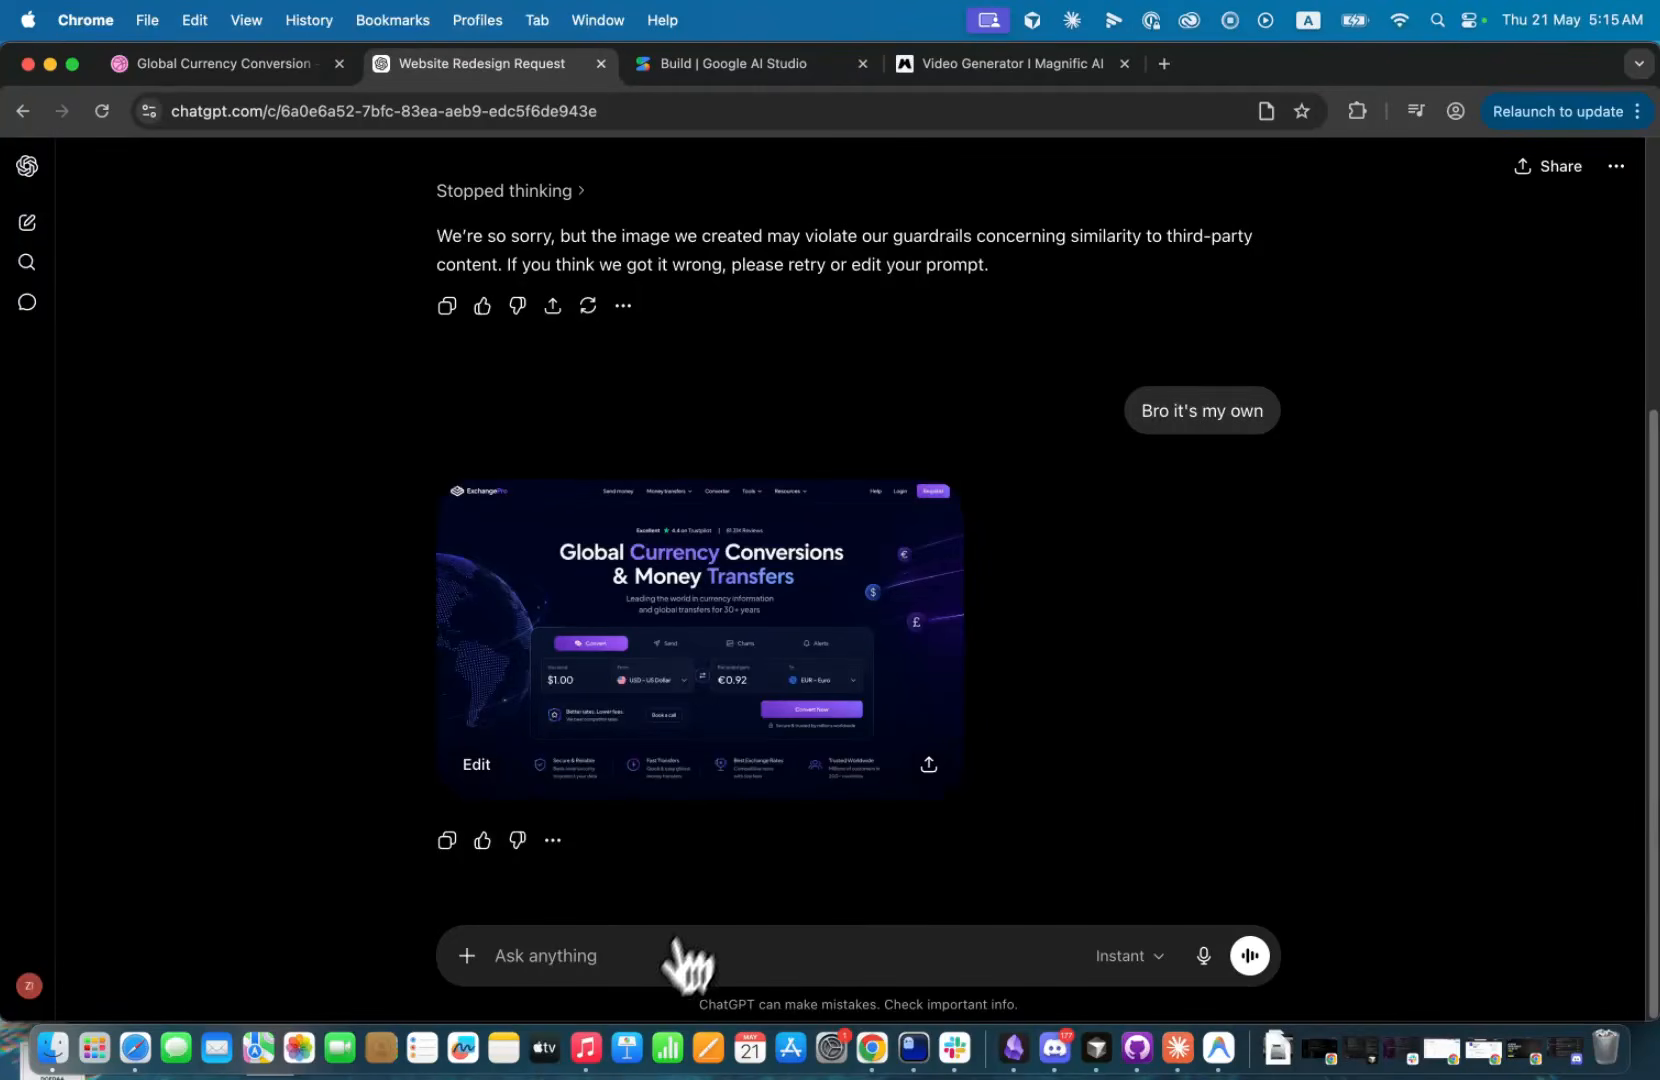
Request "Can you please give me the background only for the hero section" and enlarge the second generated background.
{"action": "left_click", "coordinate": [614, 953]}
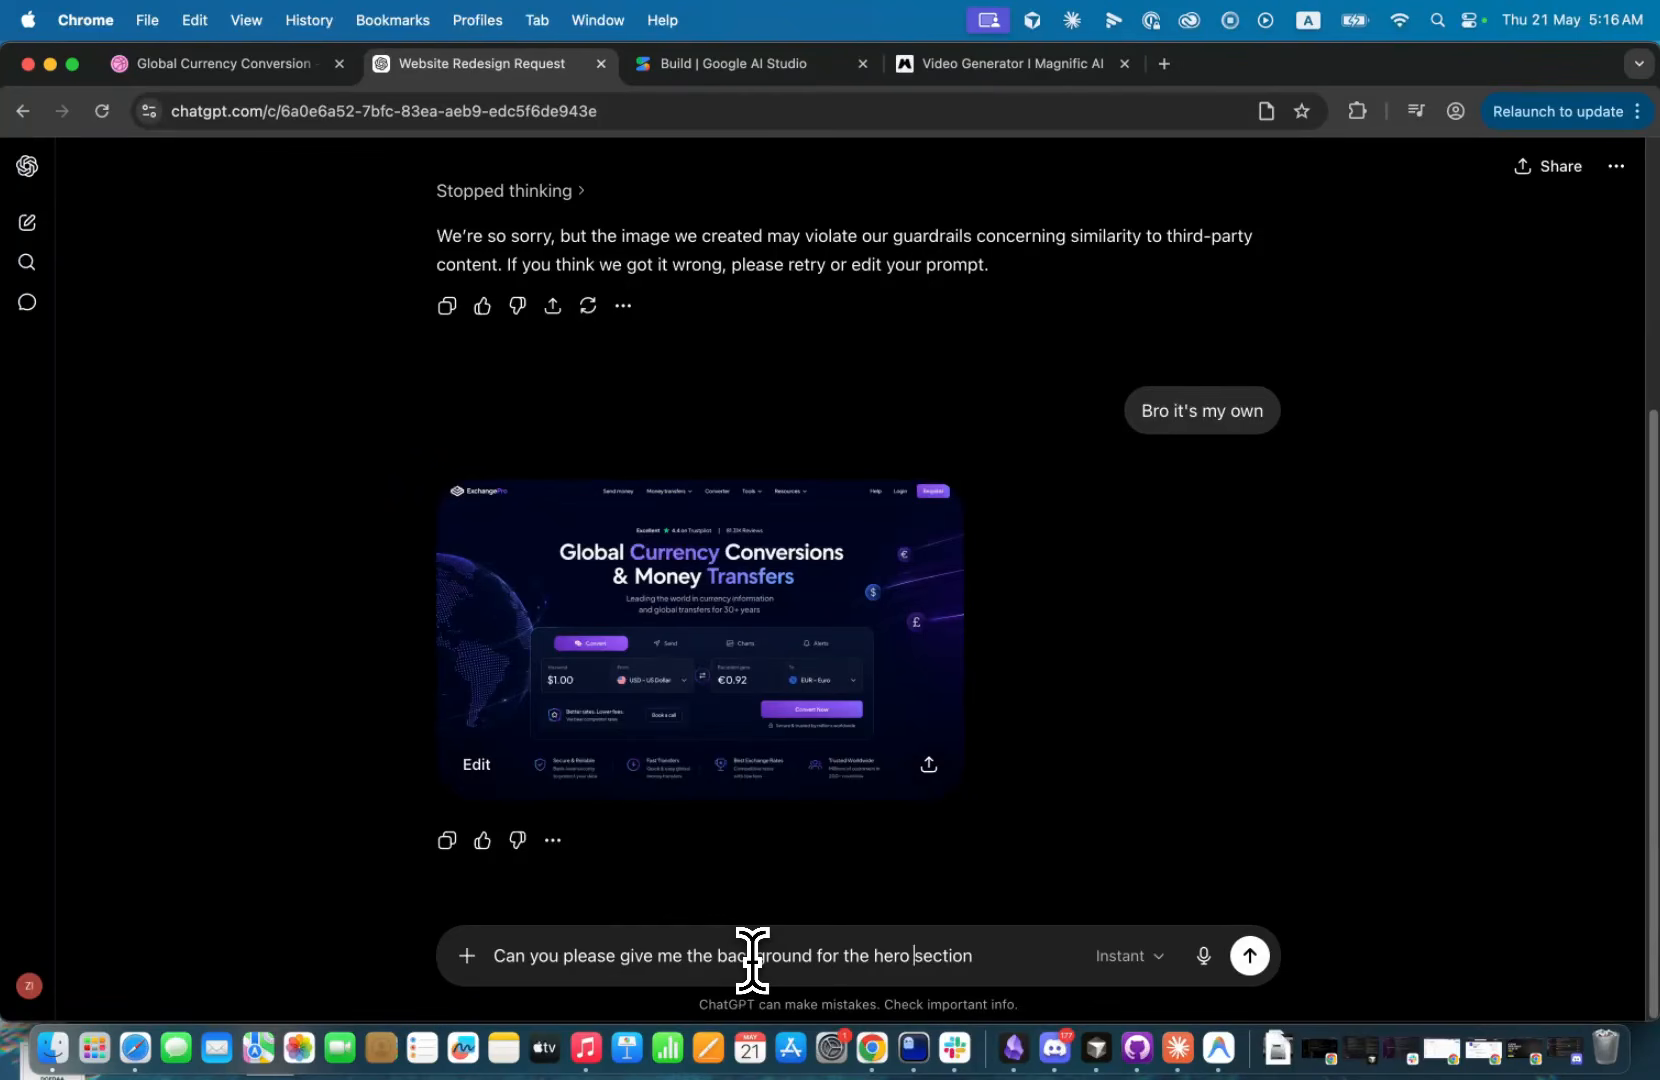
{"action": "type", "text": "only"}
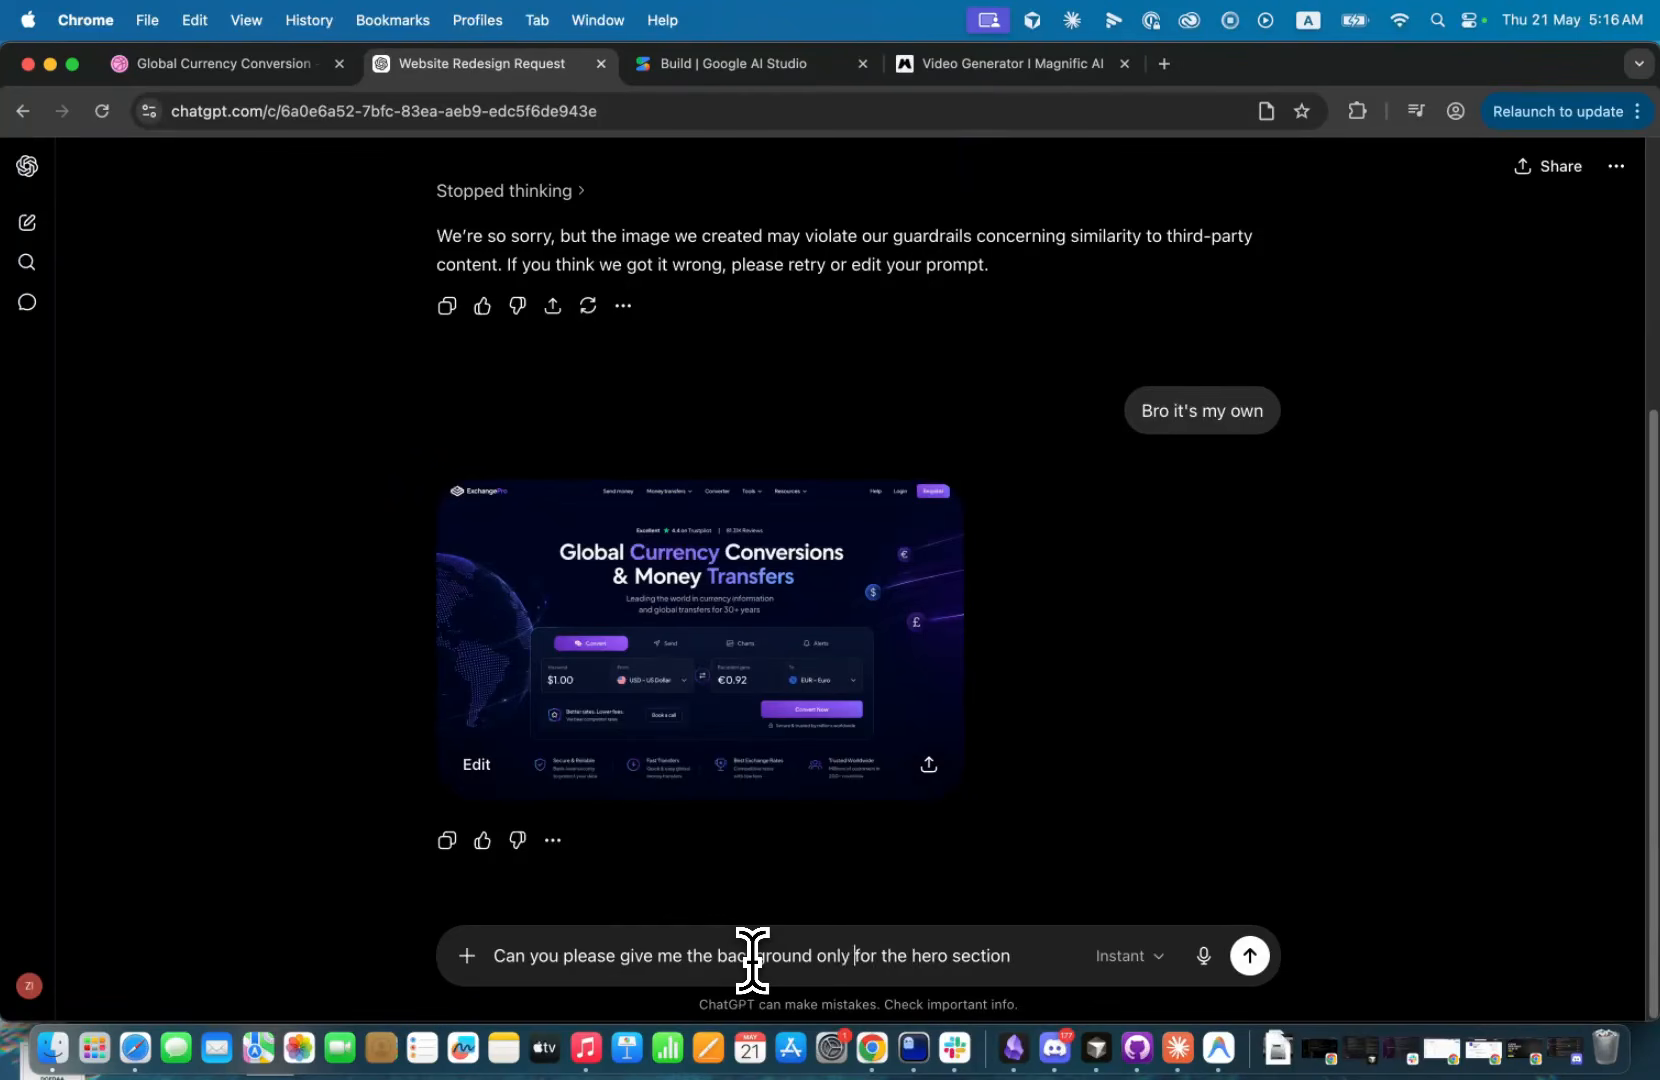
{"action": "key", "text": "Return"}
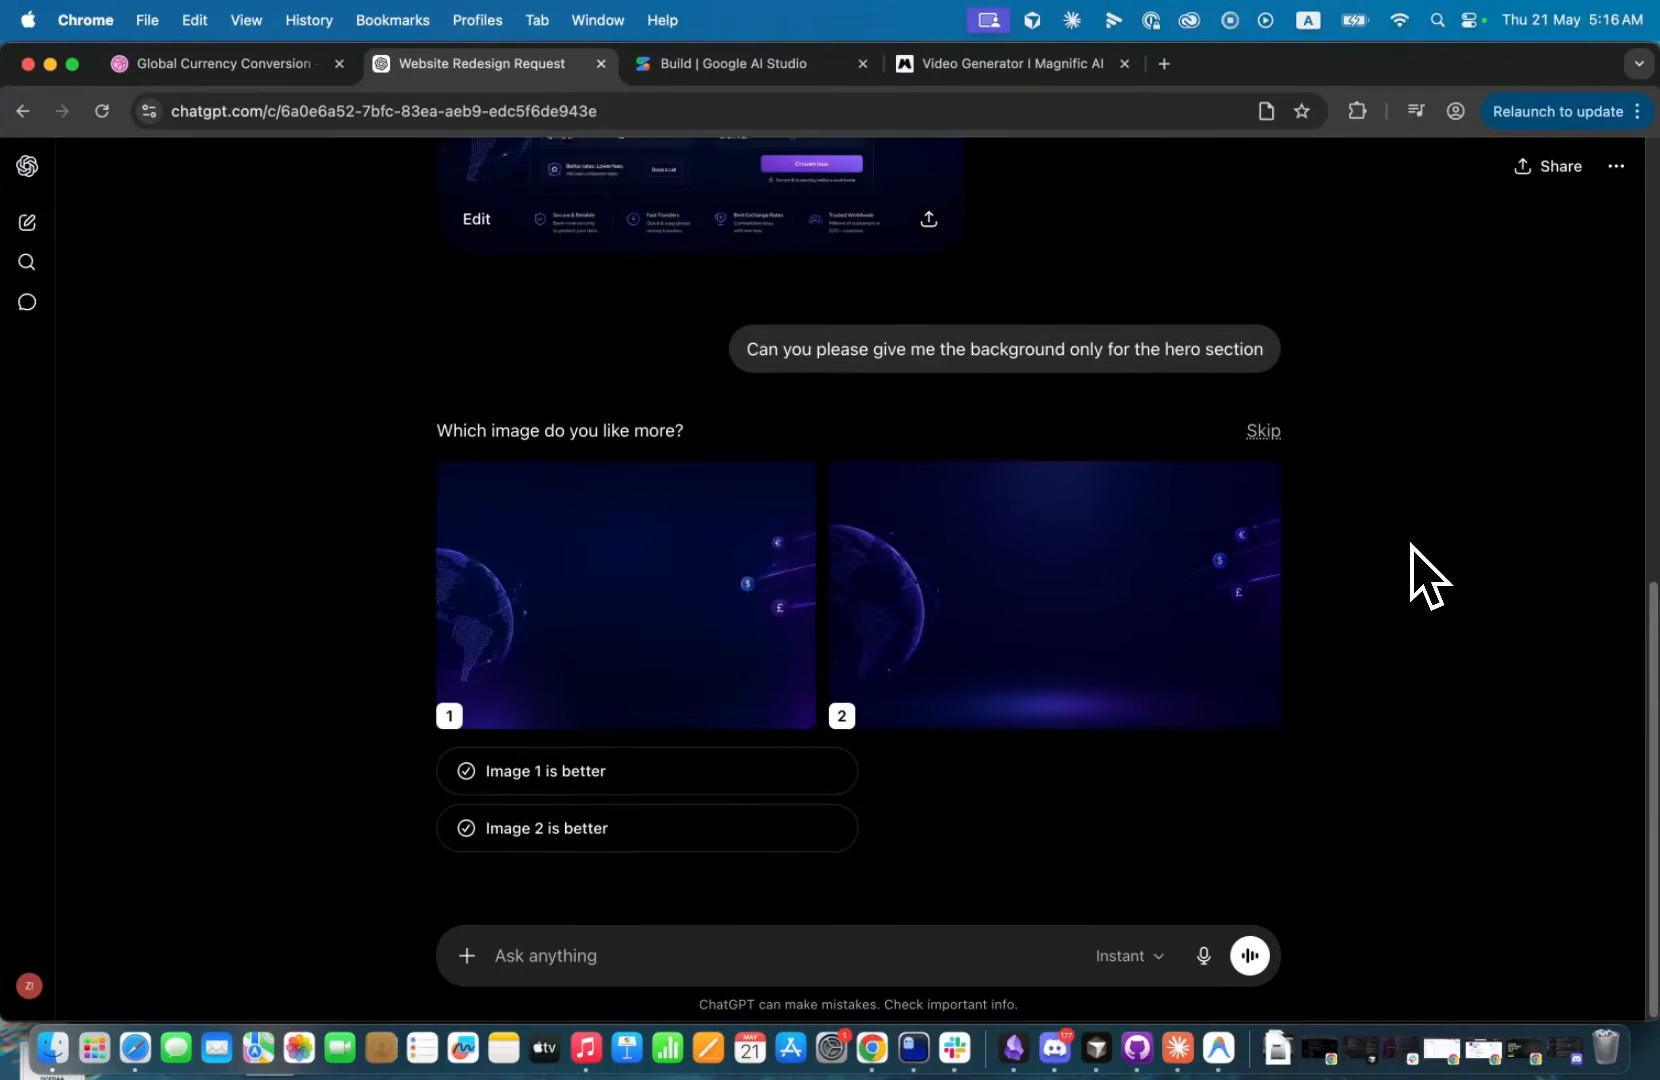
{"action": "left_click", "coordinate": [978, 615]}
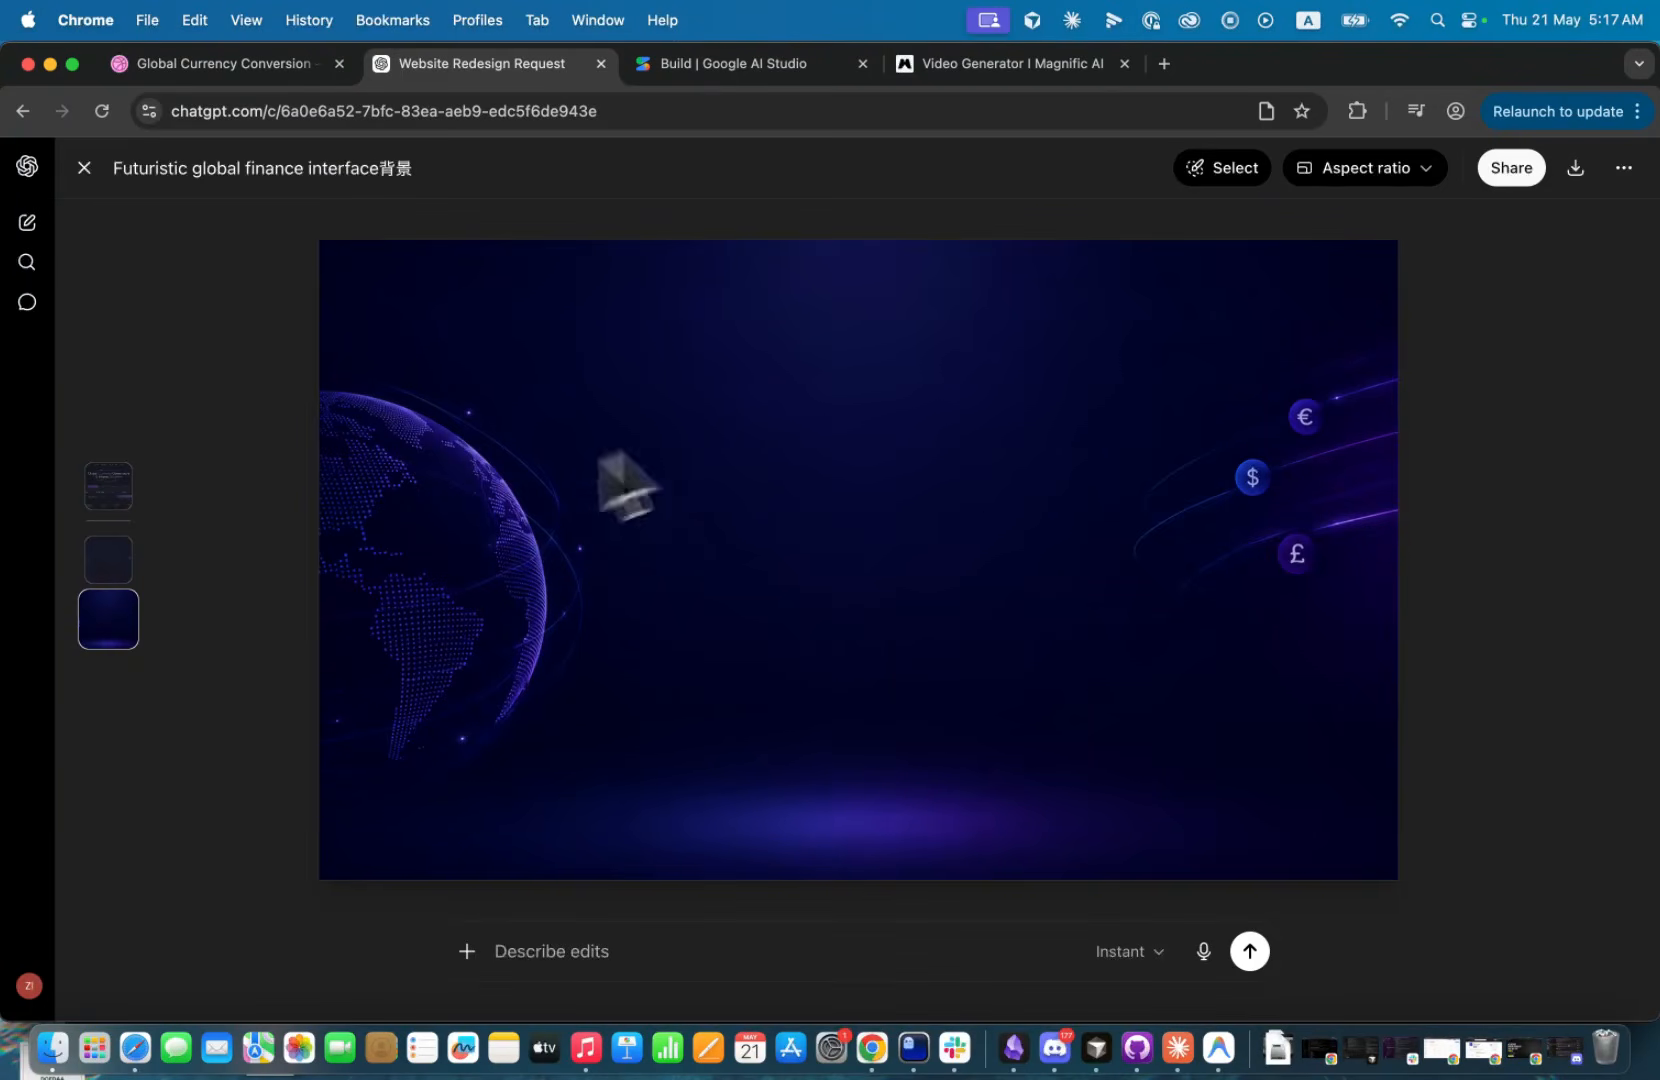
Switch to Magnific's Video Generator and clear the existing start and end reference images.
{"action": "left_click", "coordinate": [1034, 78]}
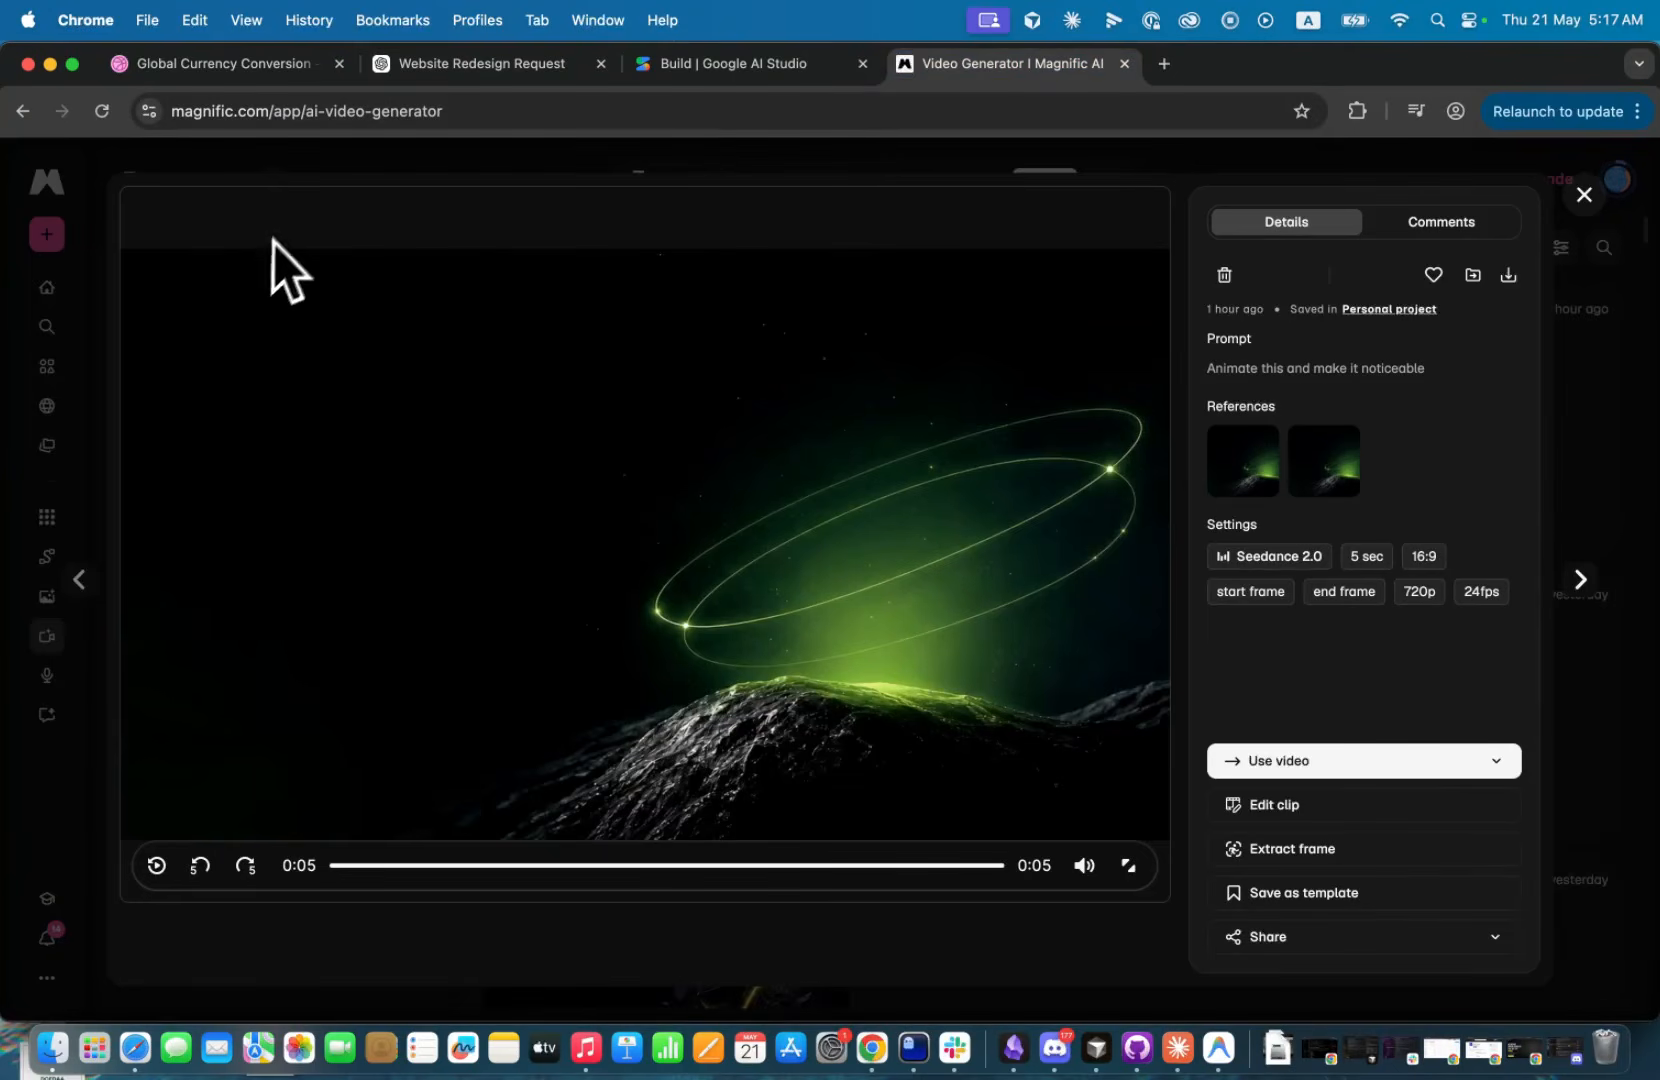
{"action": "left_click", "coordinate": [1584, 194]}
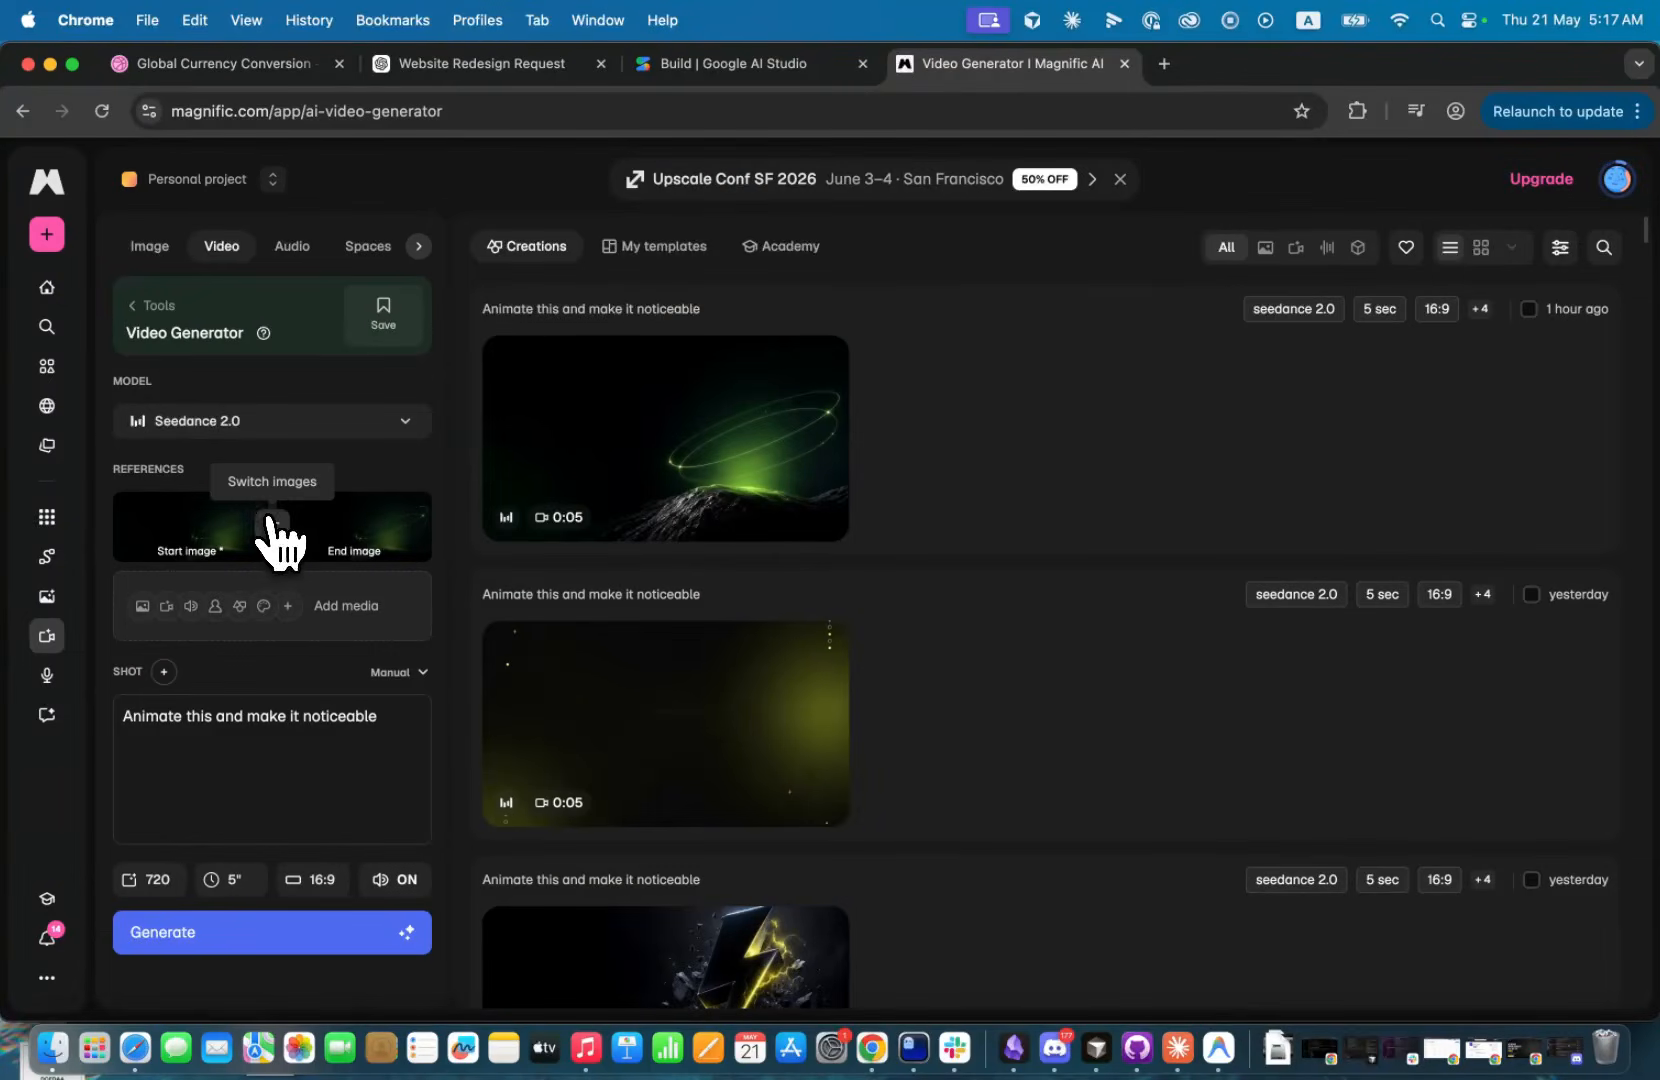
{"action": "left_click", "coordinate": [259, 507]}
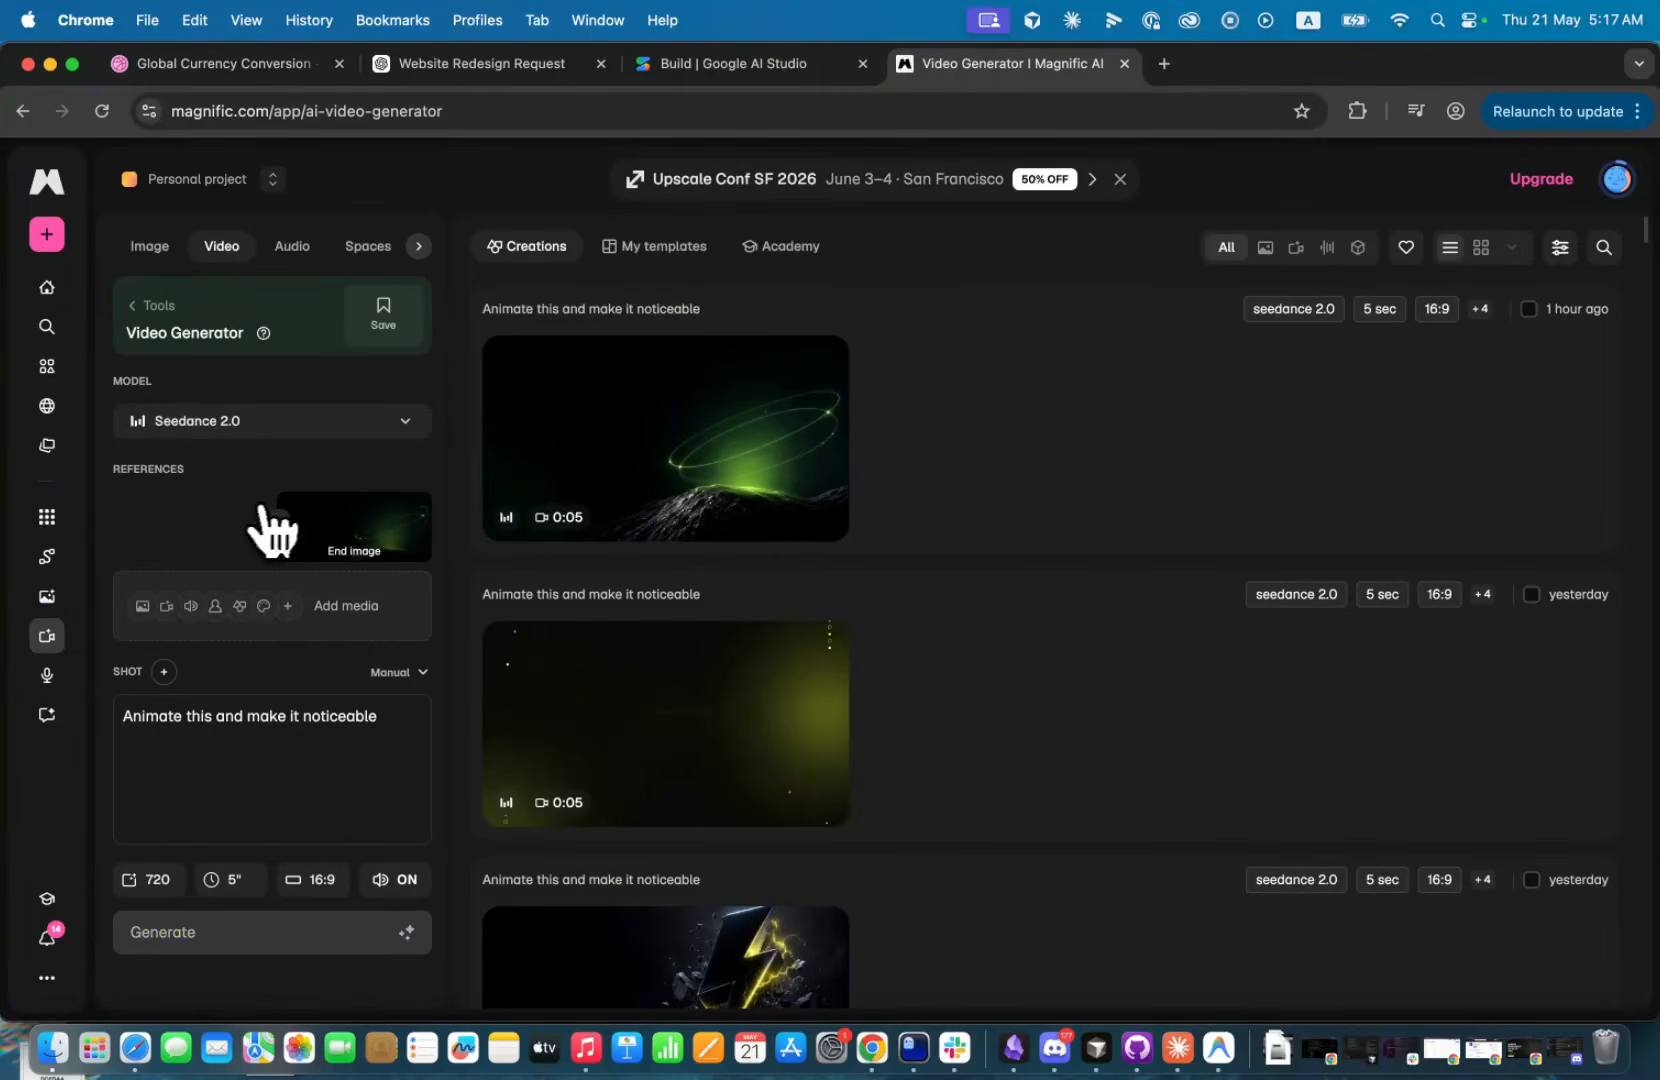
{"action": "left_click", "coordinate": [413, 510]}
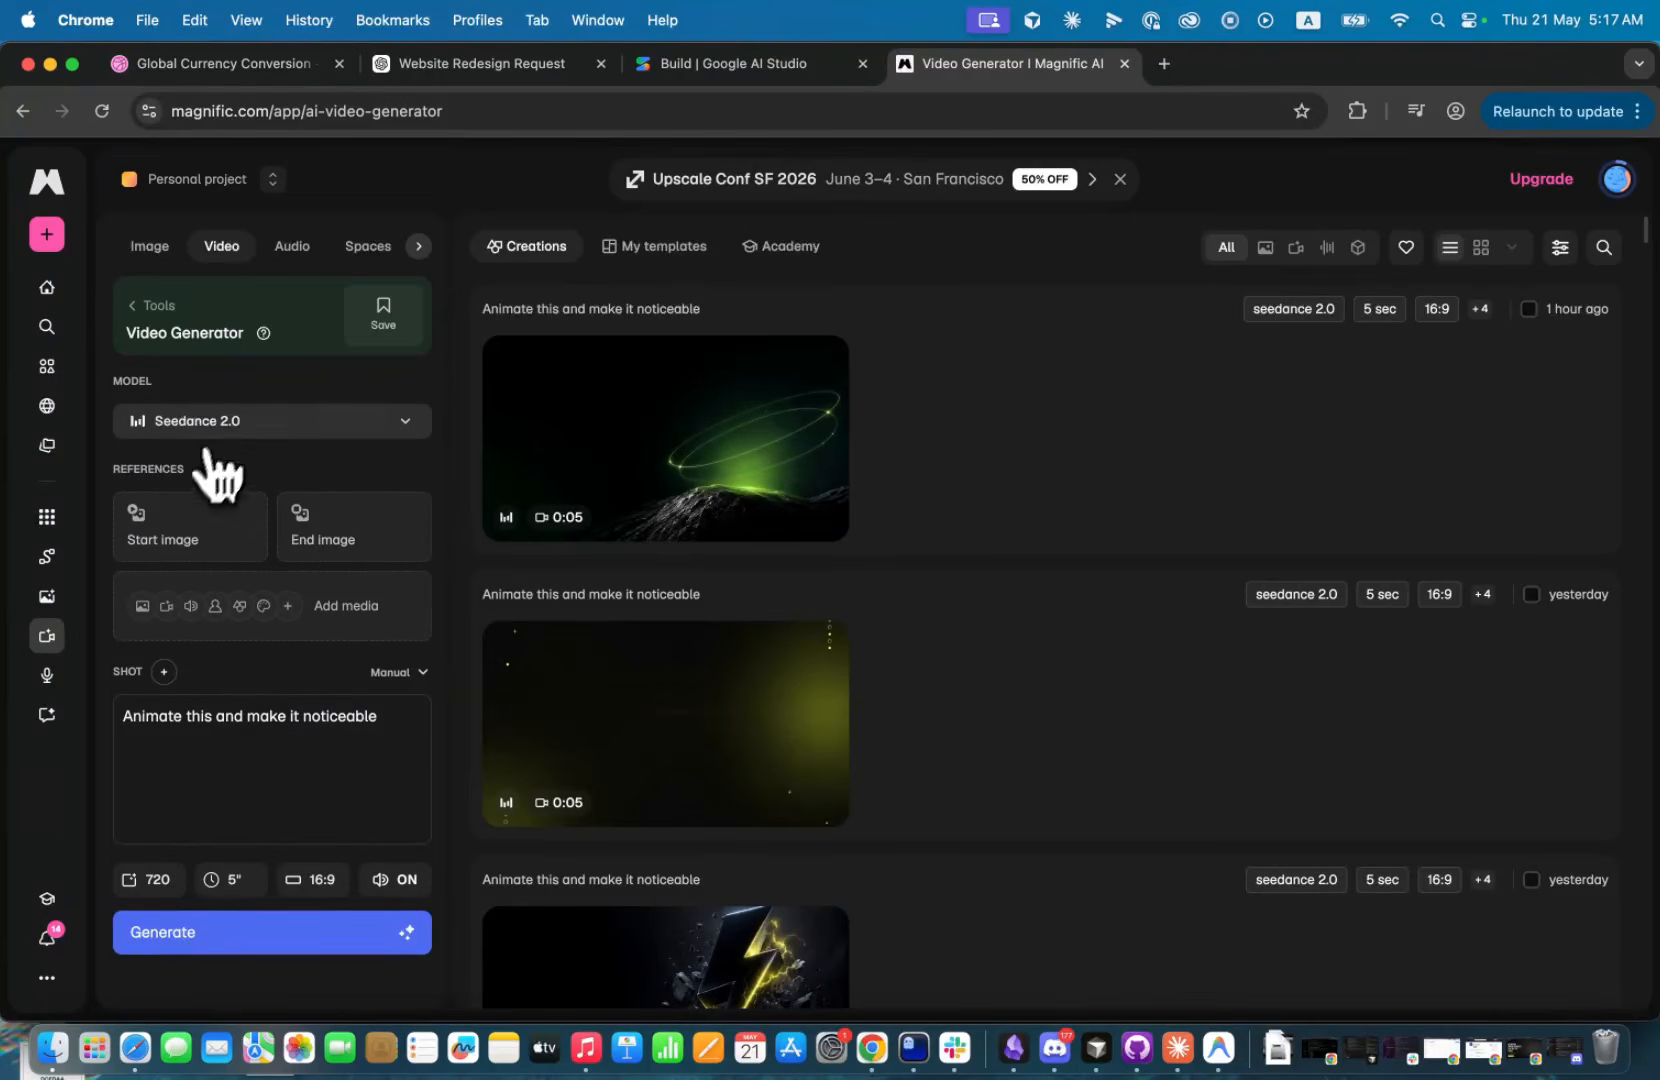
Check the model choices, keeping Seedance 2.0, and upload the new hero background as both start image and end image.
{"action": "left_click", "coordinate": [228, 425]}
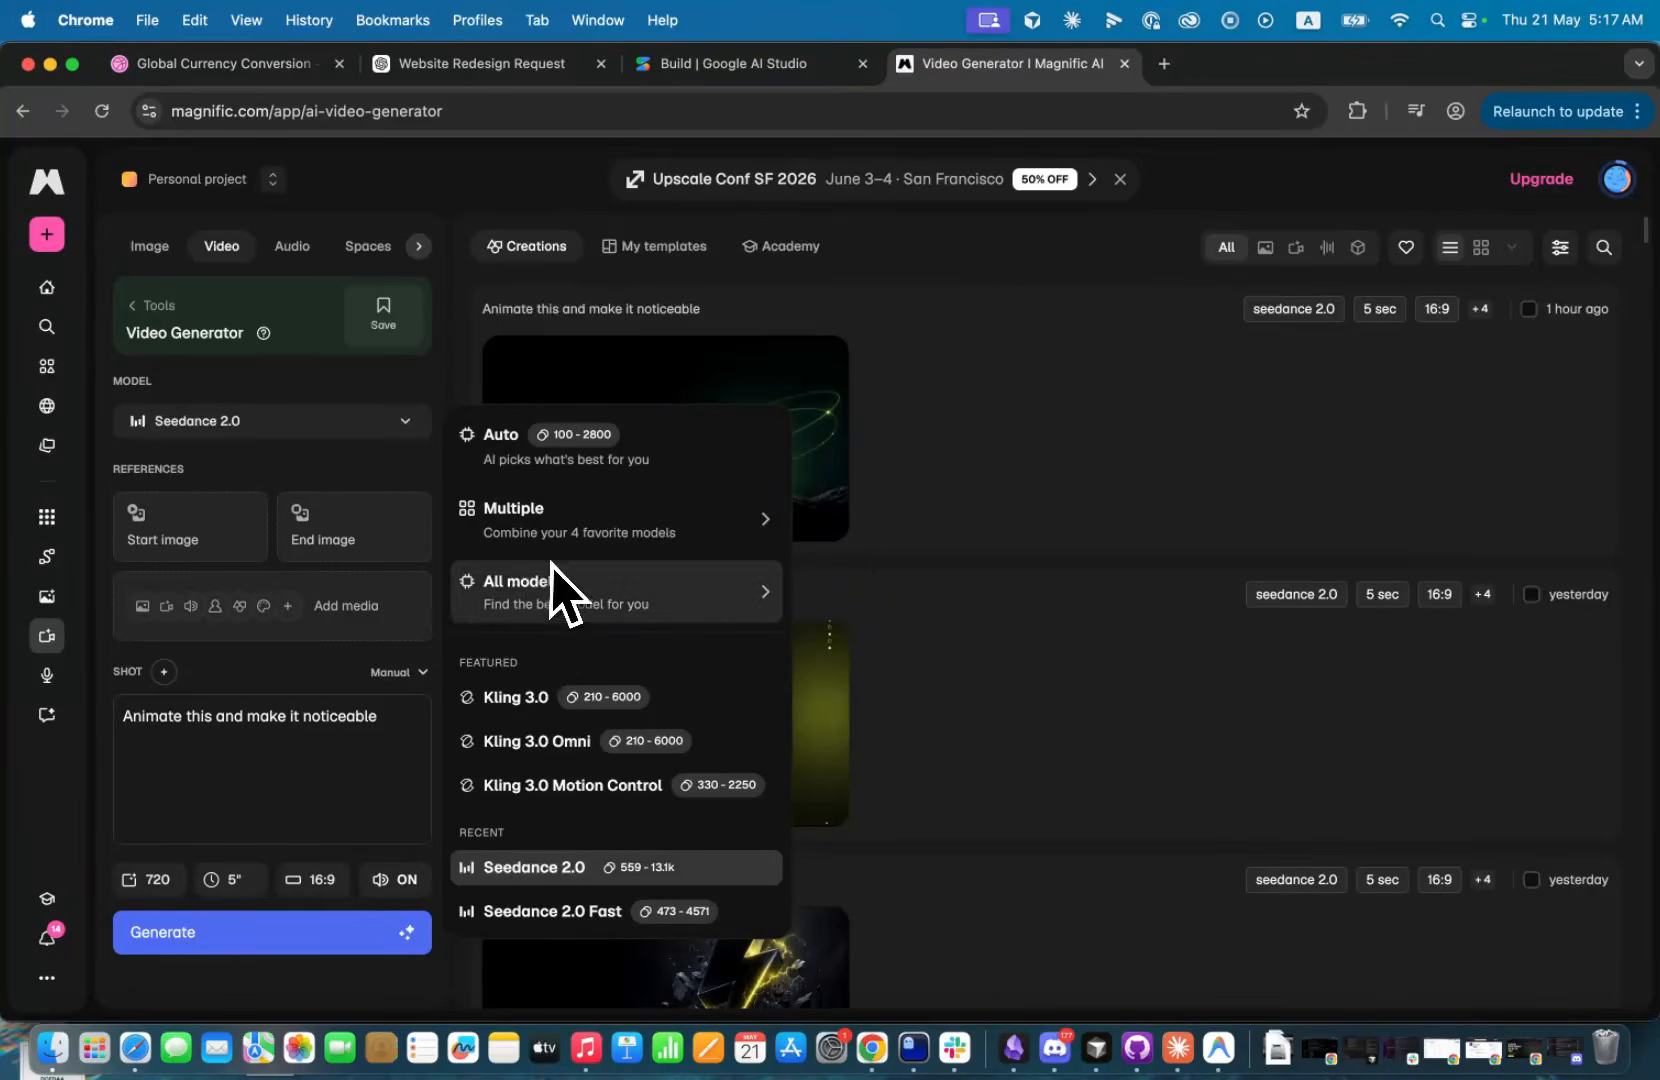
{"action": "left_click", "coordinate": [335, 422]}
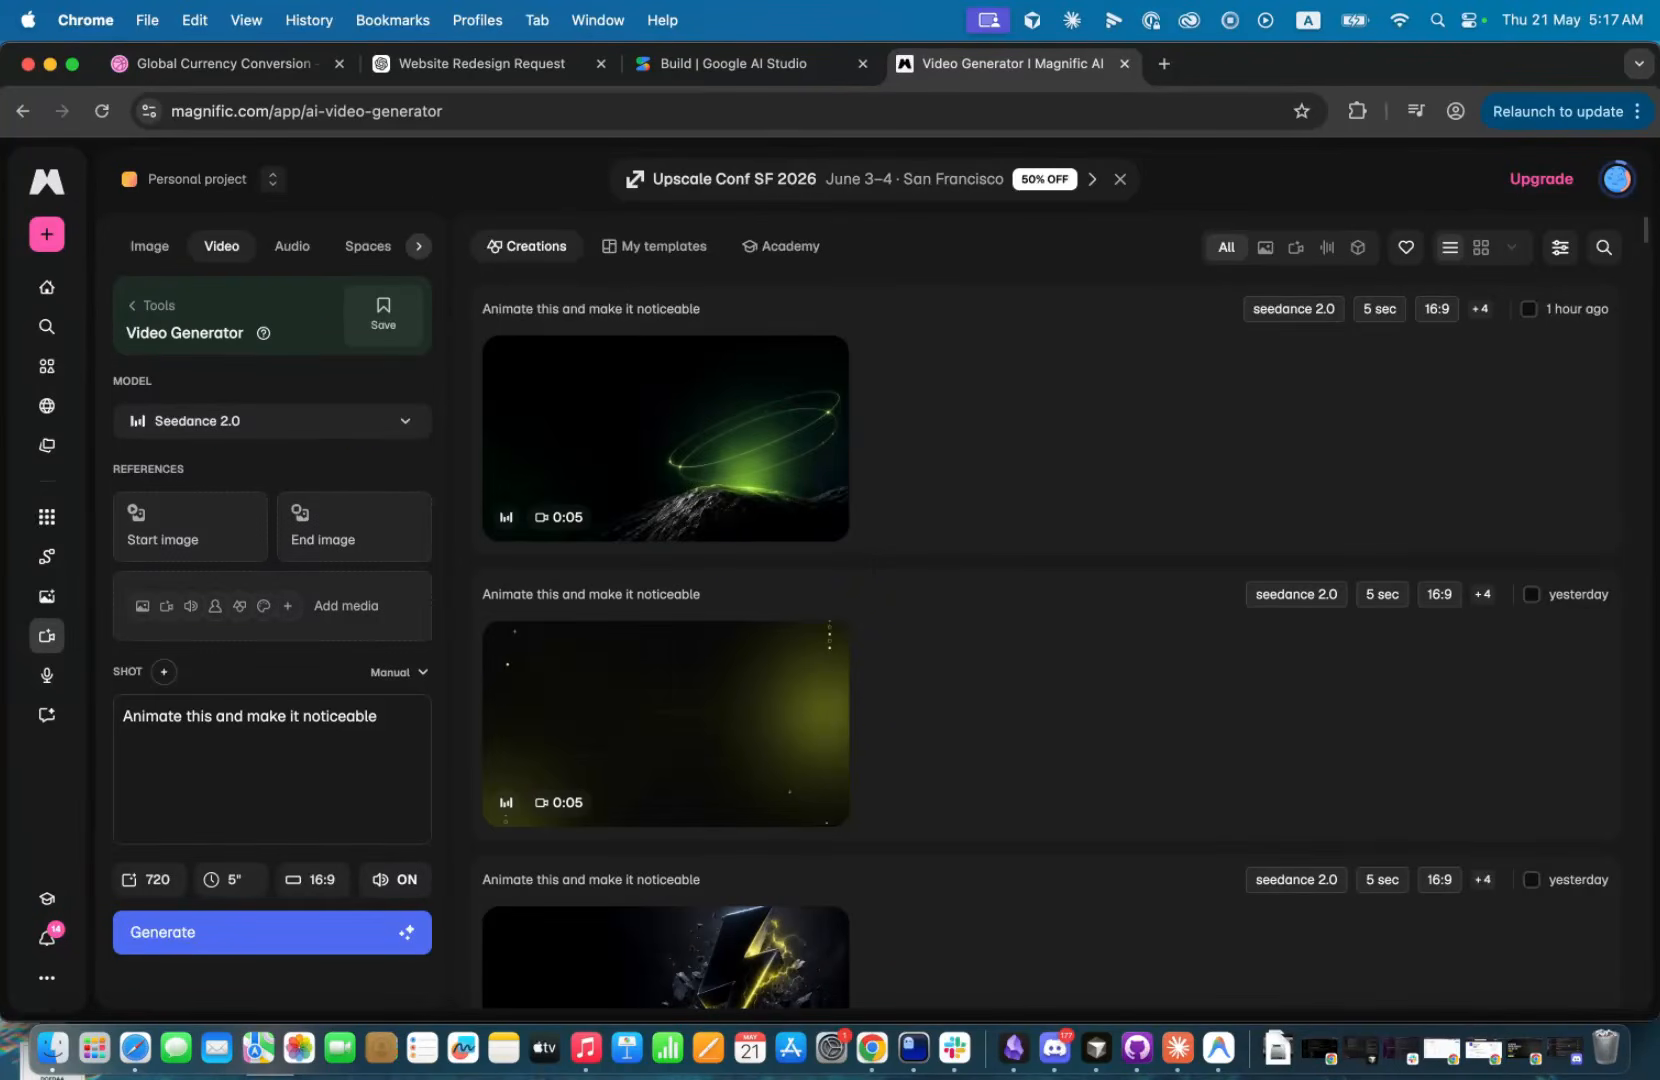
{"action": "left_click_drag", "start_coordinate": [435, 170], "coordinate": [187, 517]}
{"action": "left_click_drag", "start_coordinate": [470, 490], "coordinate": [386, 499]}
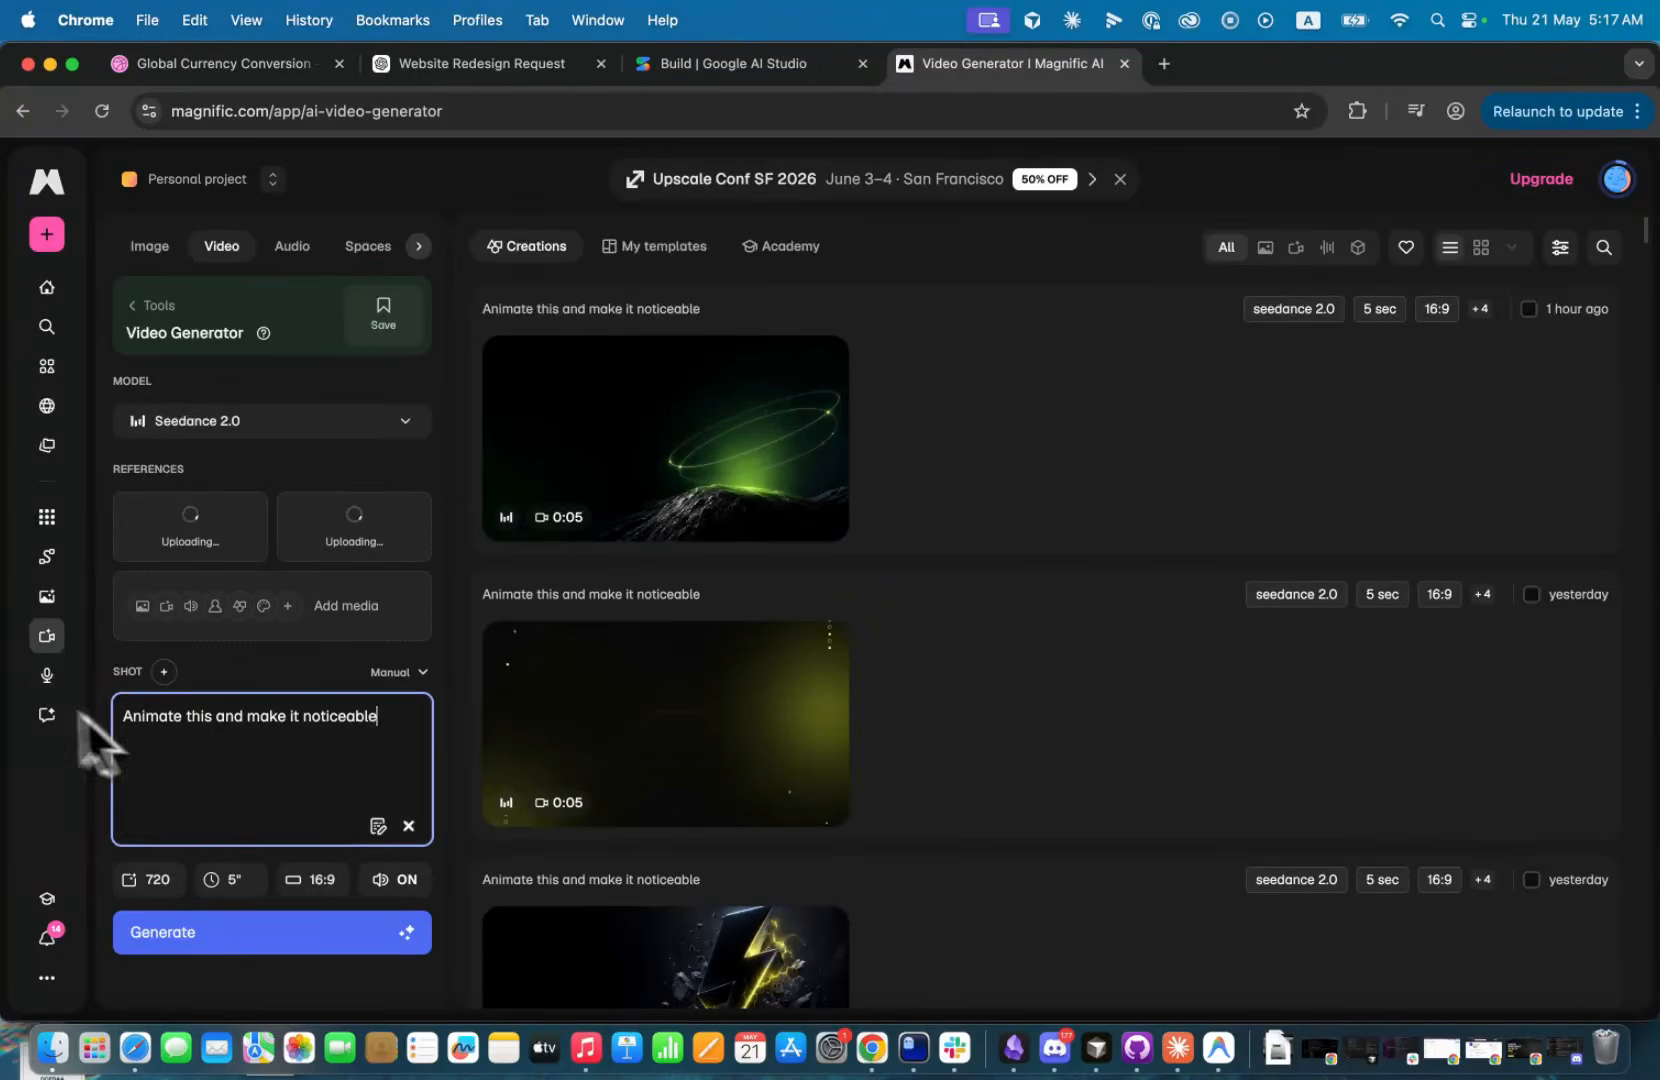
Generate the background video with the prompt "Animate this and make it noticeable" at 720, 5 seconds and 16:9.
{"action": "left_click_drag", "start_coordinate": [124, 718], "coordinate": [367, 724]}
{"action": "left_click", "coordinate": [380, 728]}
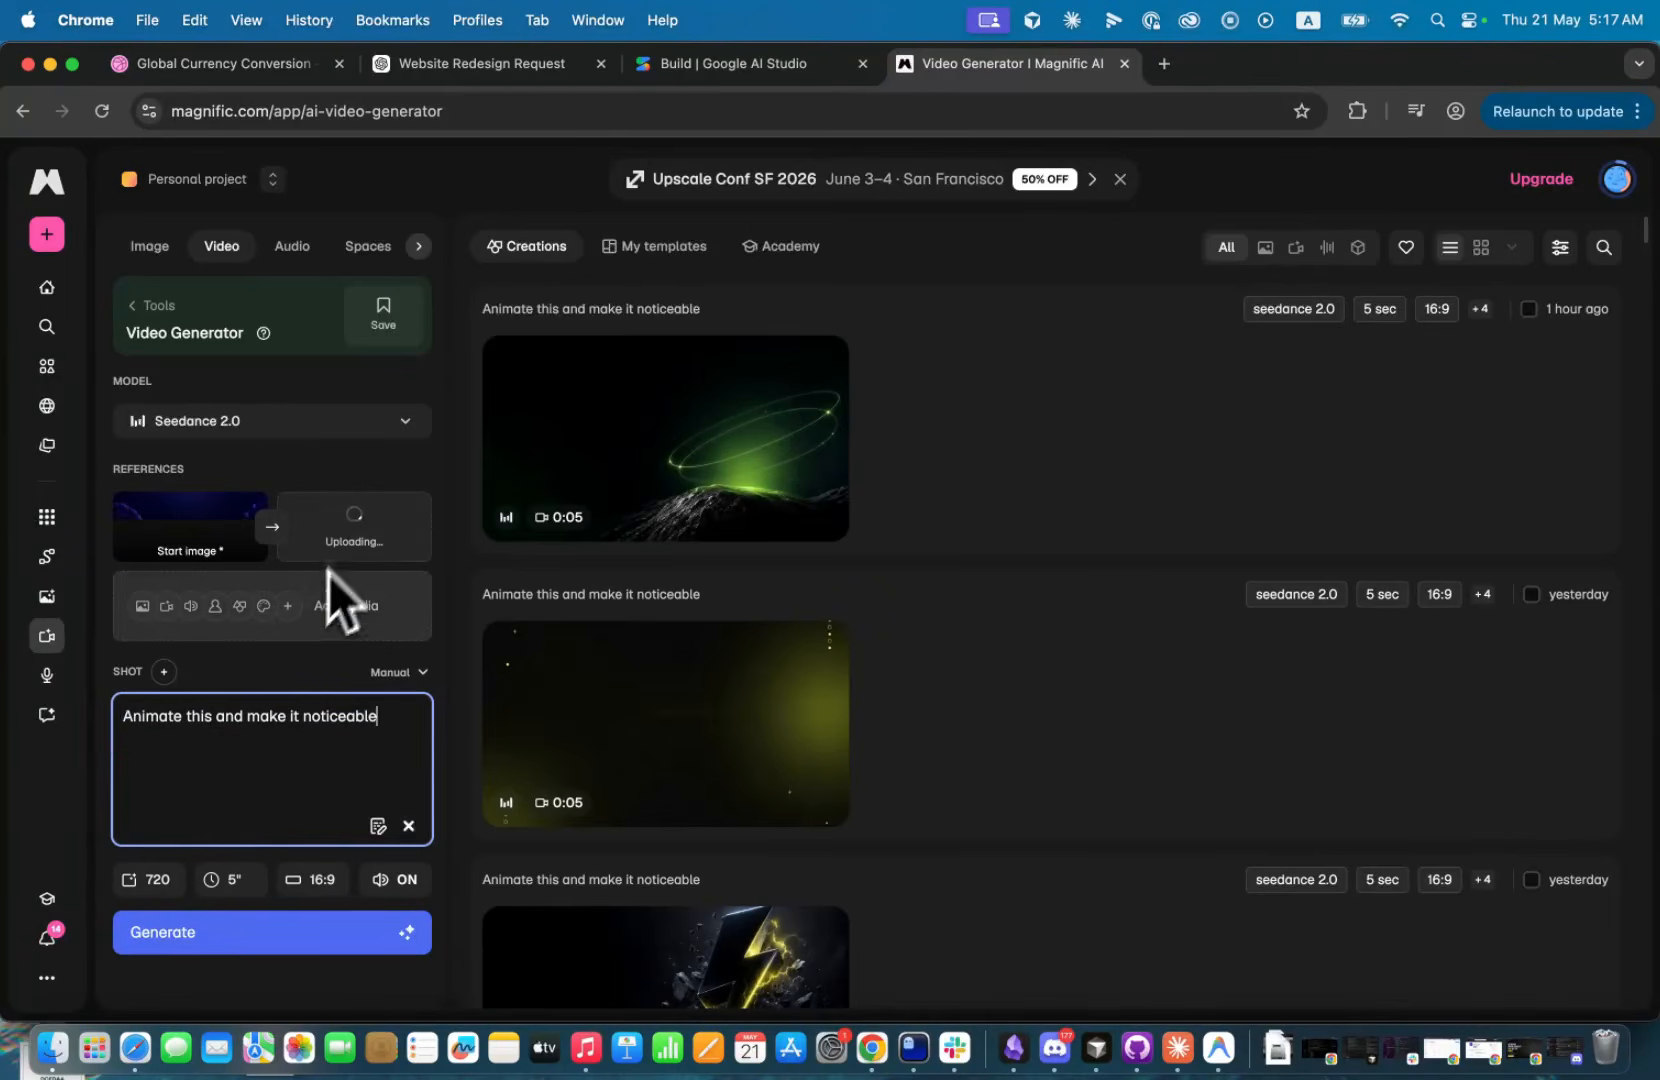
{"action": "left_click", "coordinate": [270, 950]}
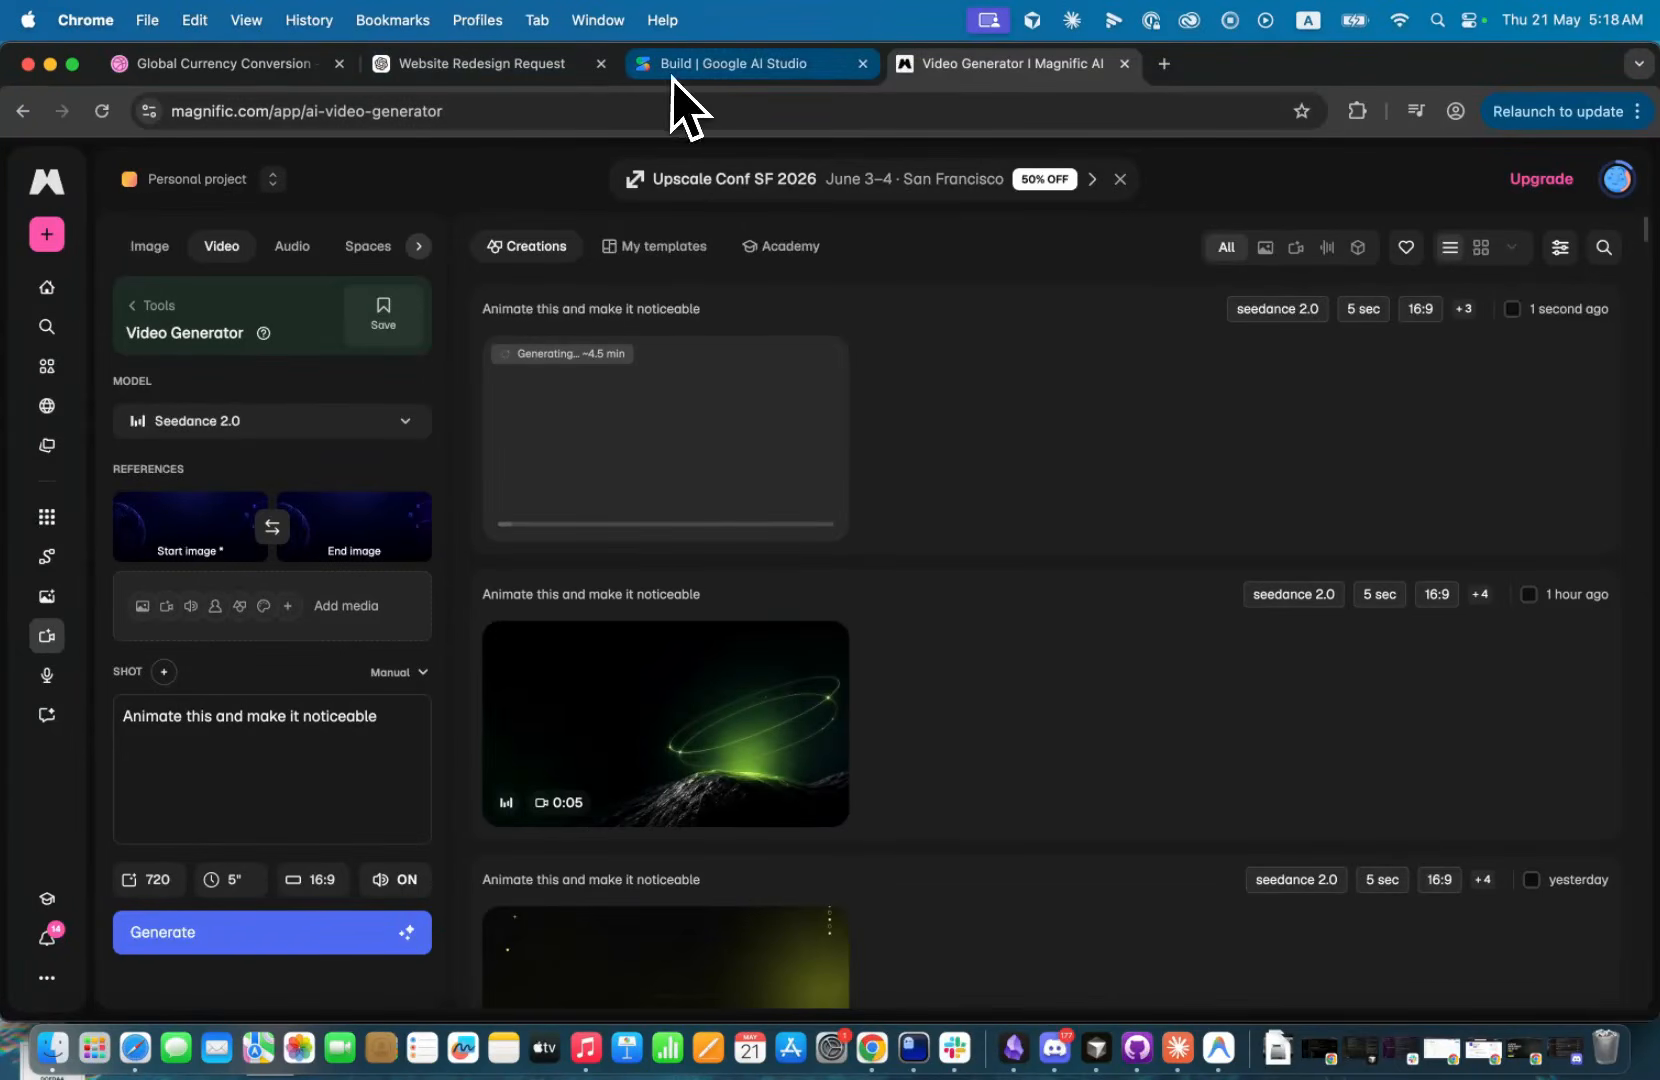
Return to ChatGPT, close the enlarged background and view the full currency conversion redesign enlarged.
{"action": "left_click", "coordinate": [497, 75]}
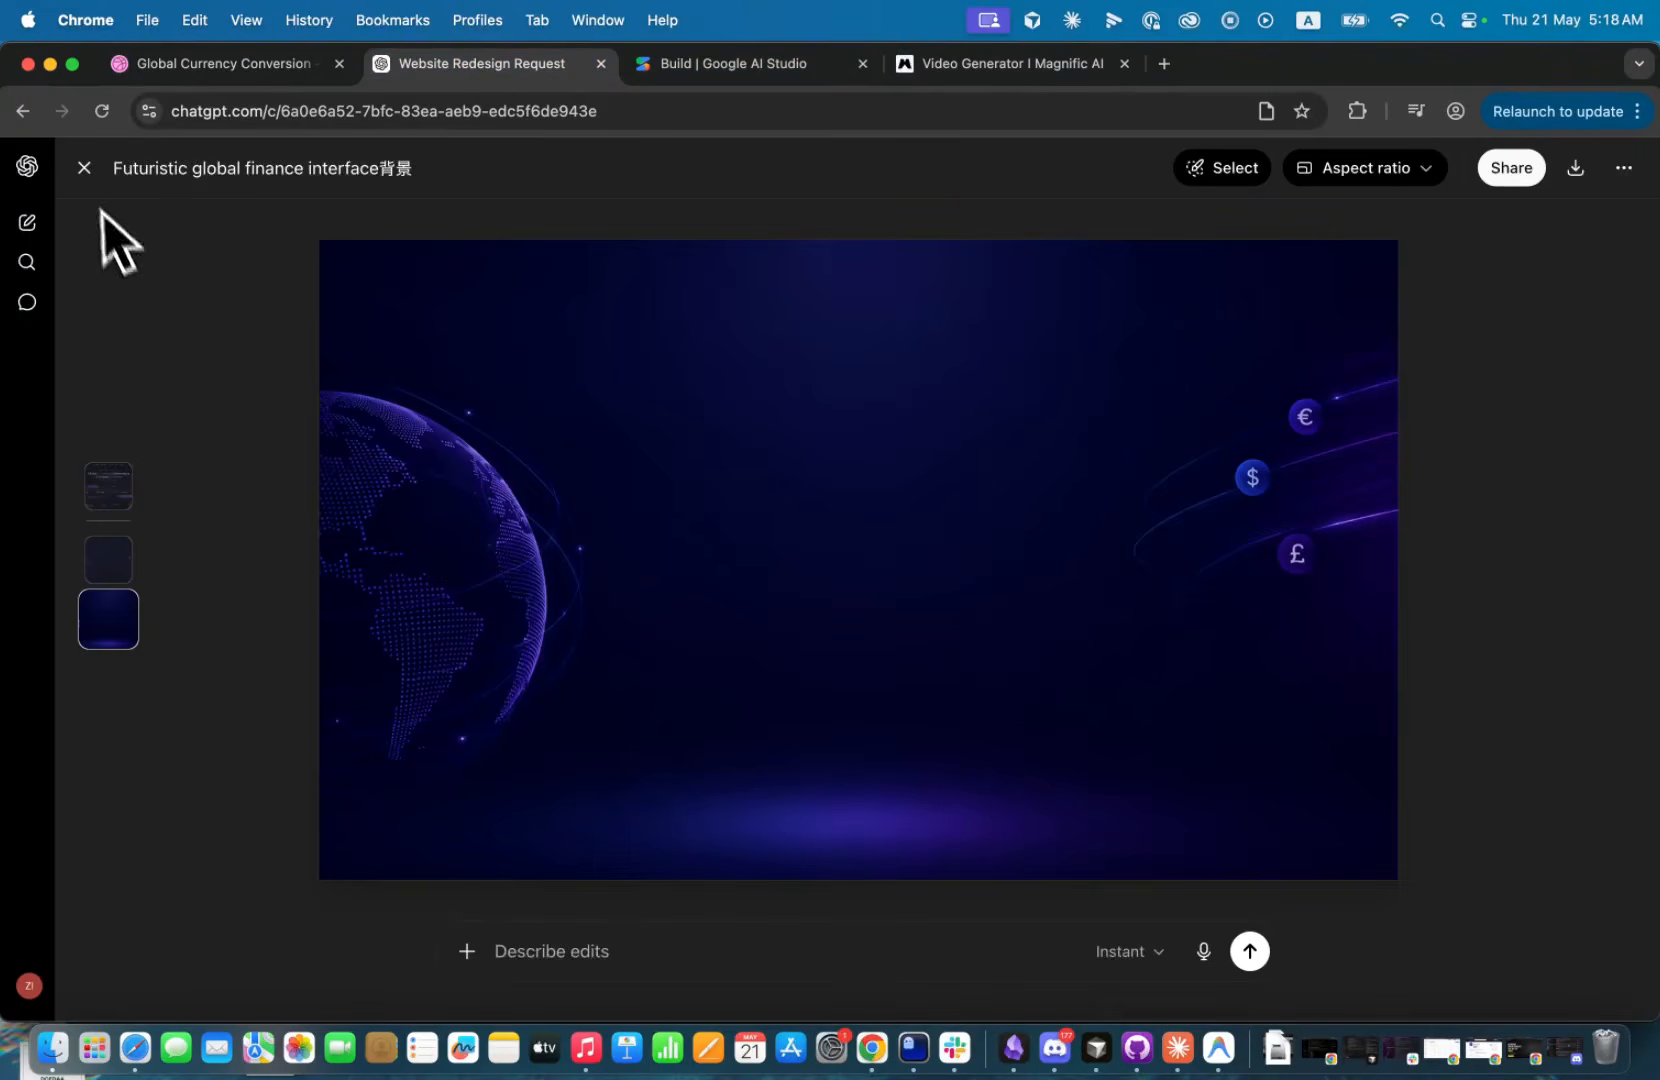
{"action": "left_click", "coordinate": [84, 168]}
{"action": "scroll", "coordinate": [650, 460], "scroll_direction": "up", "scroll_amount": 5}
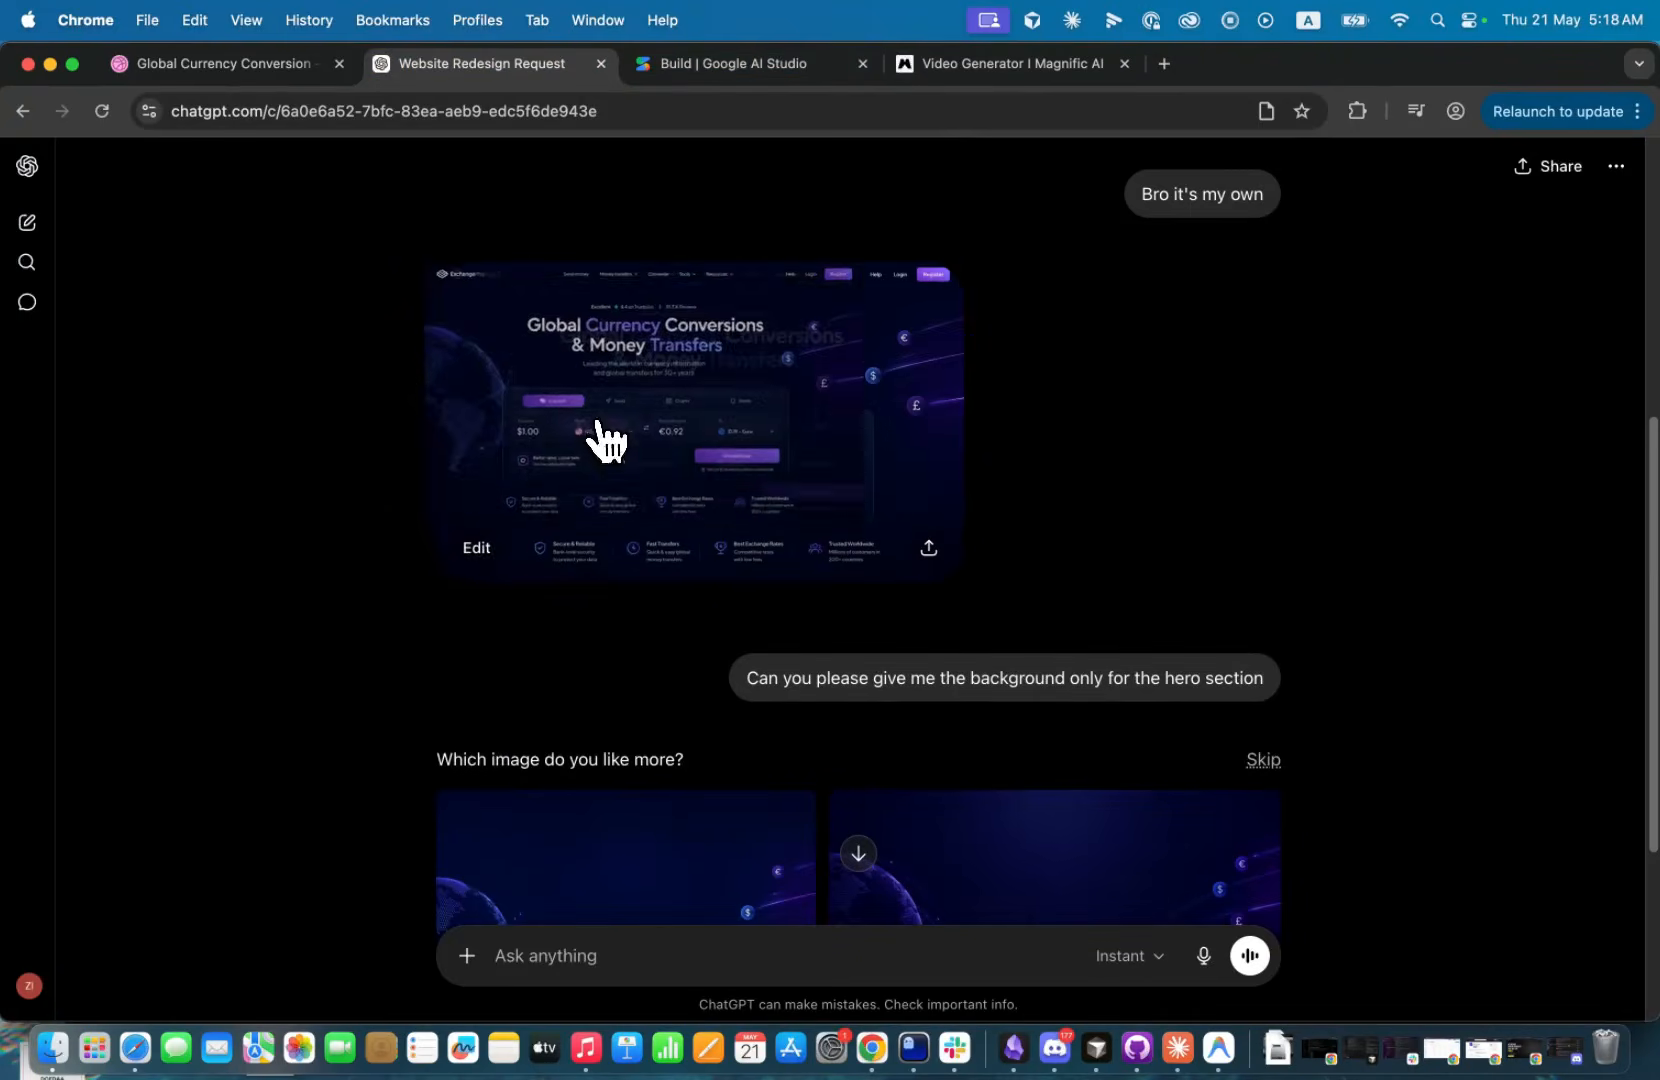
{"action": "left_click_drag", "start_coordinate": [606, 440], "coordinate": [699, 425]}
{"action": "left_click", "coordinate": [699, 425]}
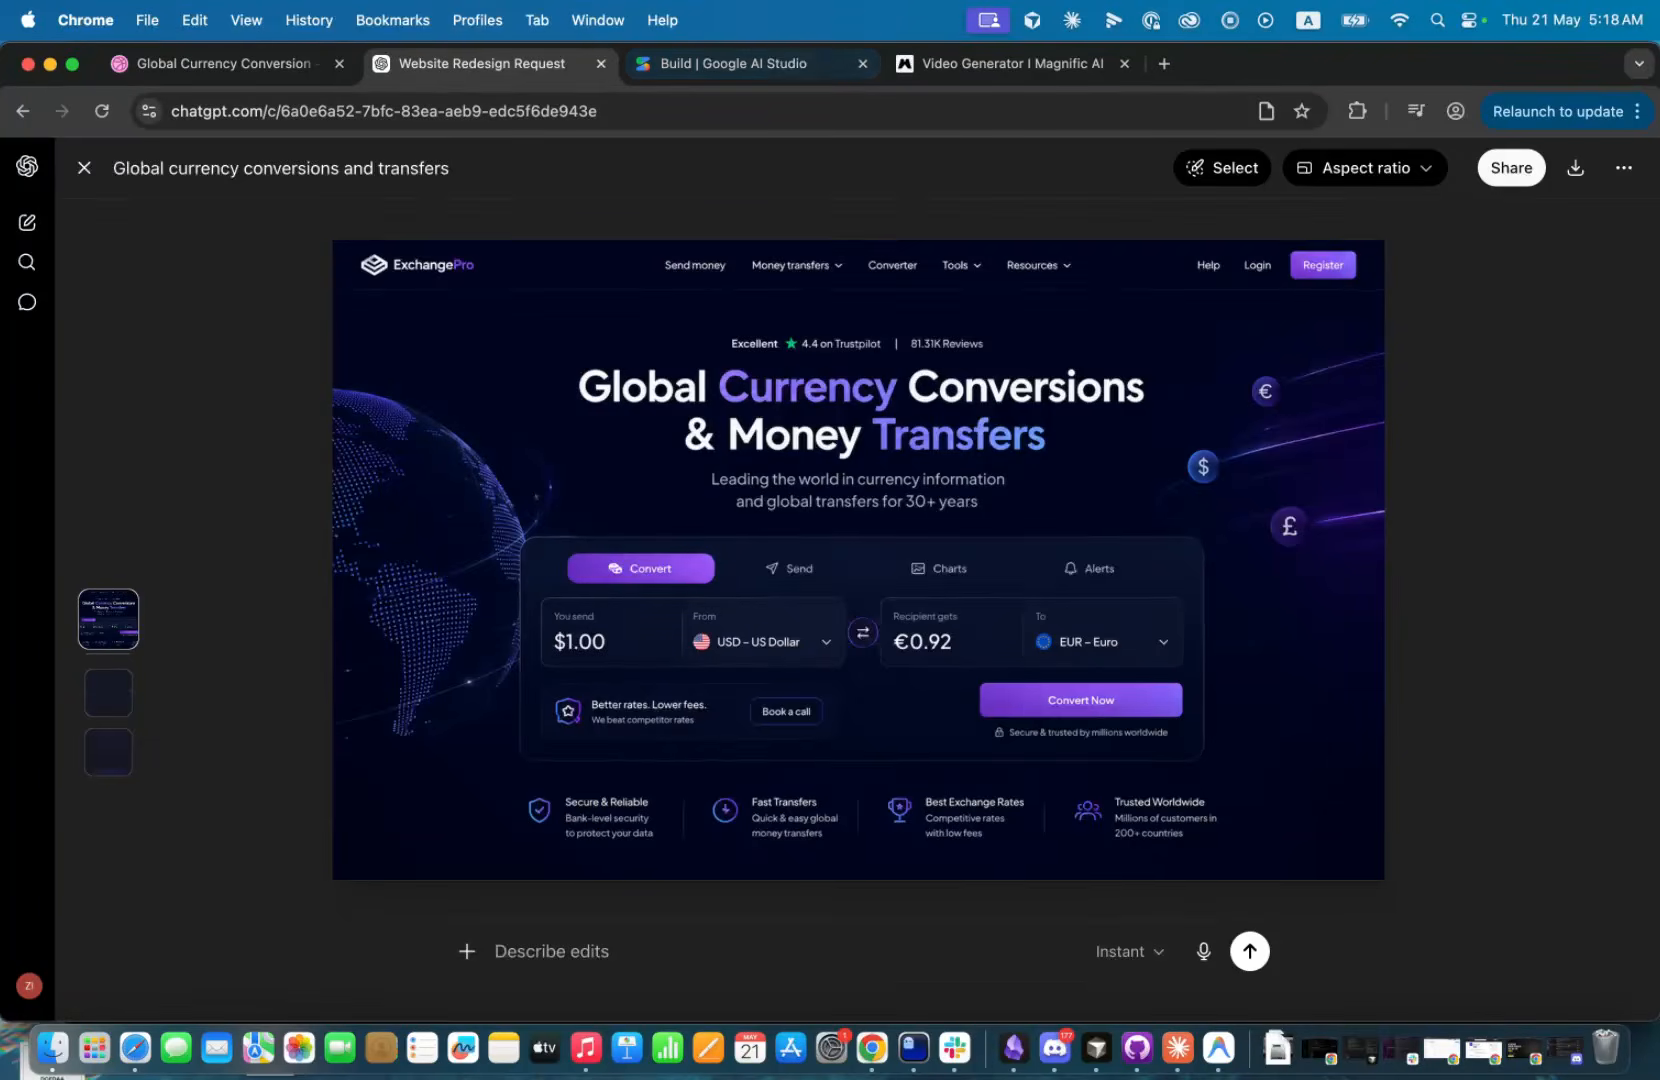
Switch to Google AI Studio Build and check the chat model and framework in the advanced settings.
{"action": "left_click", "coordinate": [779, 64]}
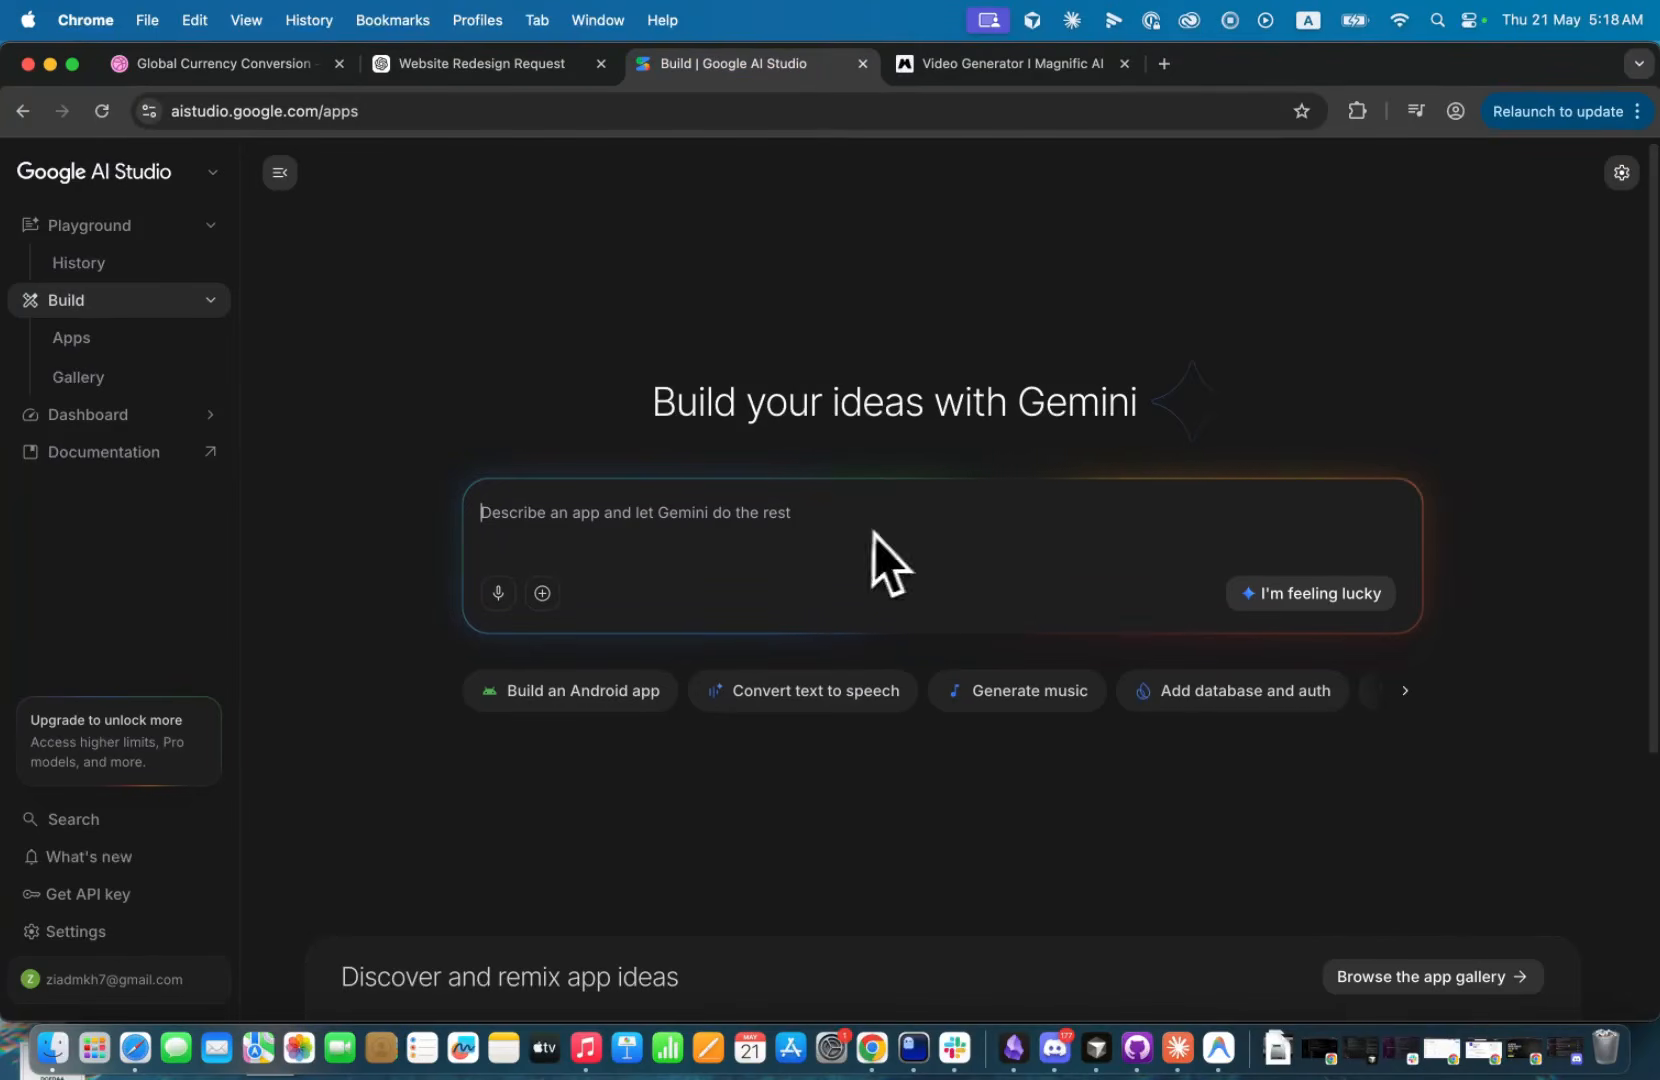
{"action": "left_click", "coordinate": [1622, 172]}
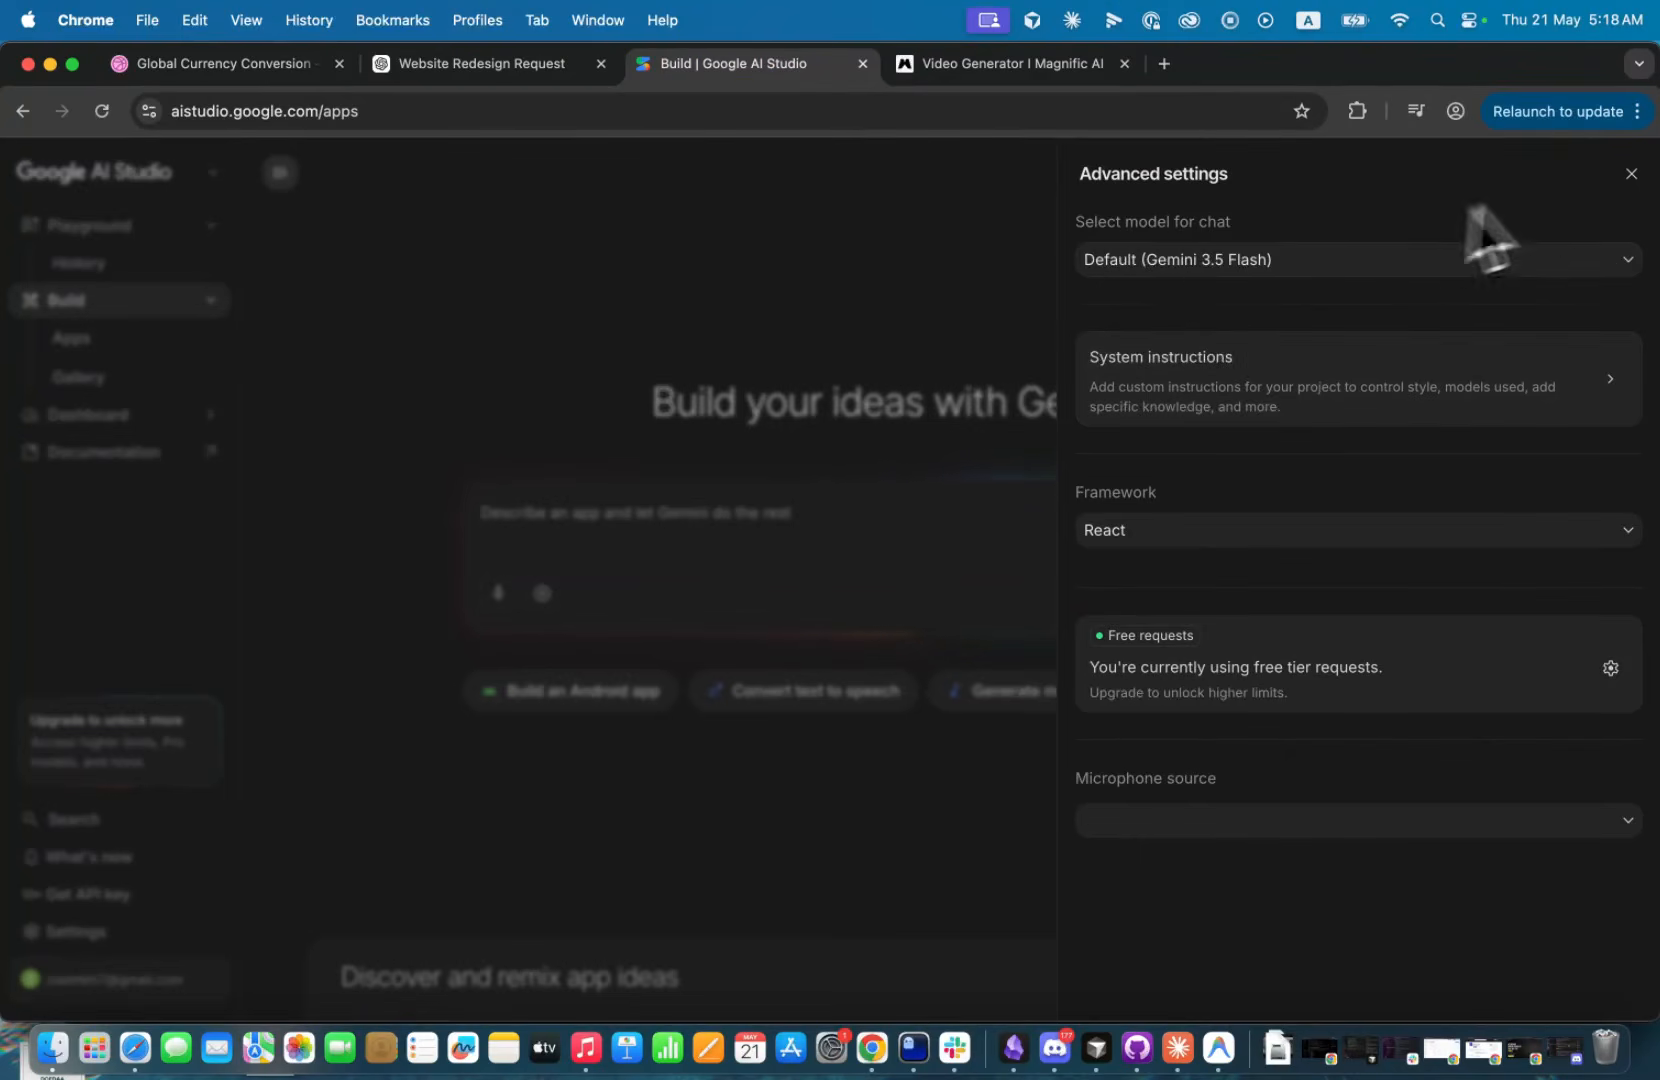
{"action": "left_click", "coordinate": [1631, 174]}
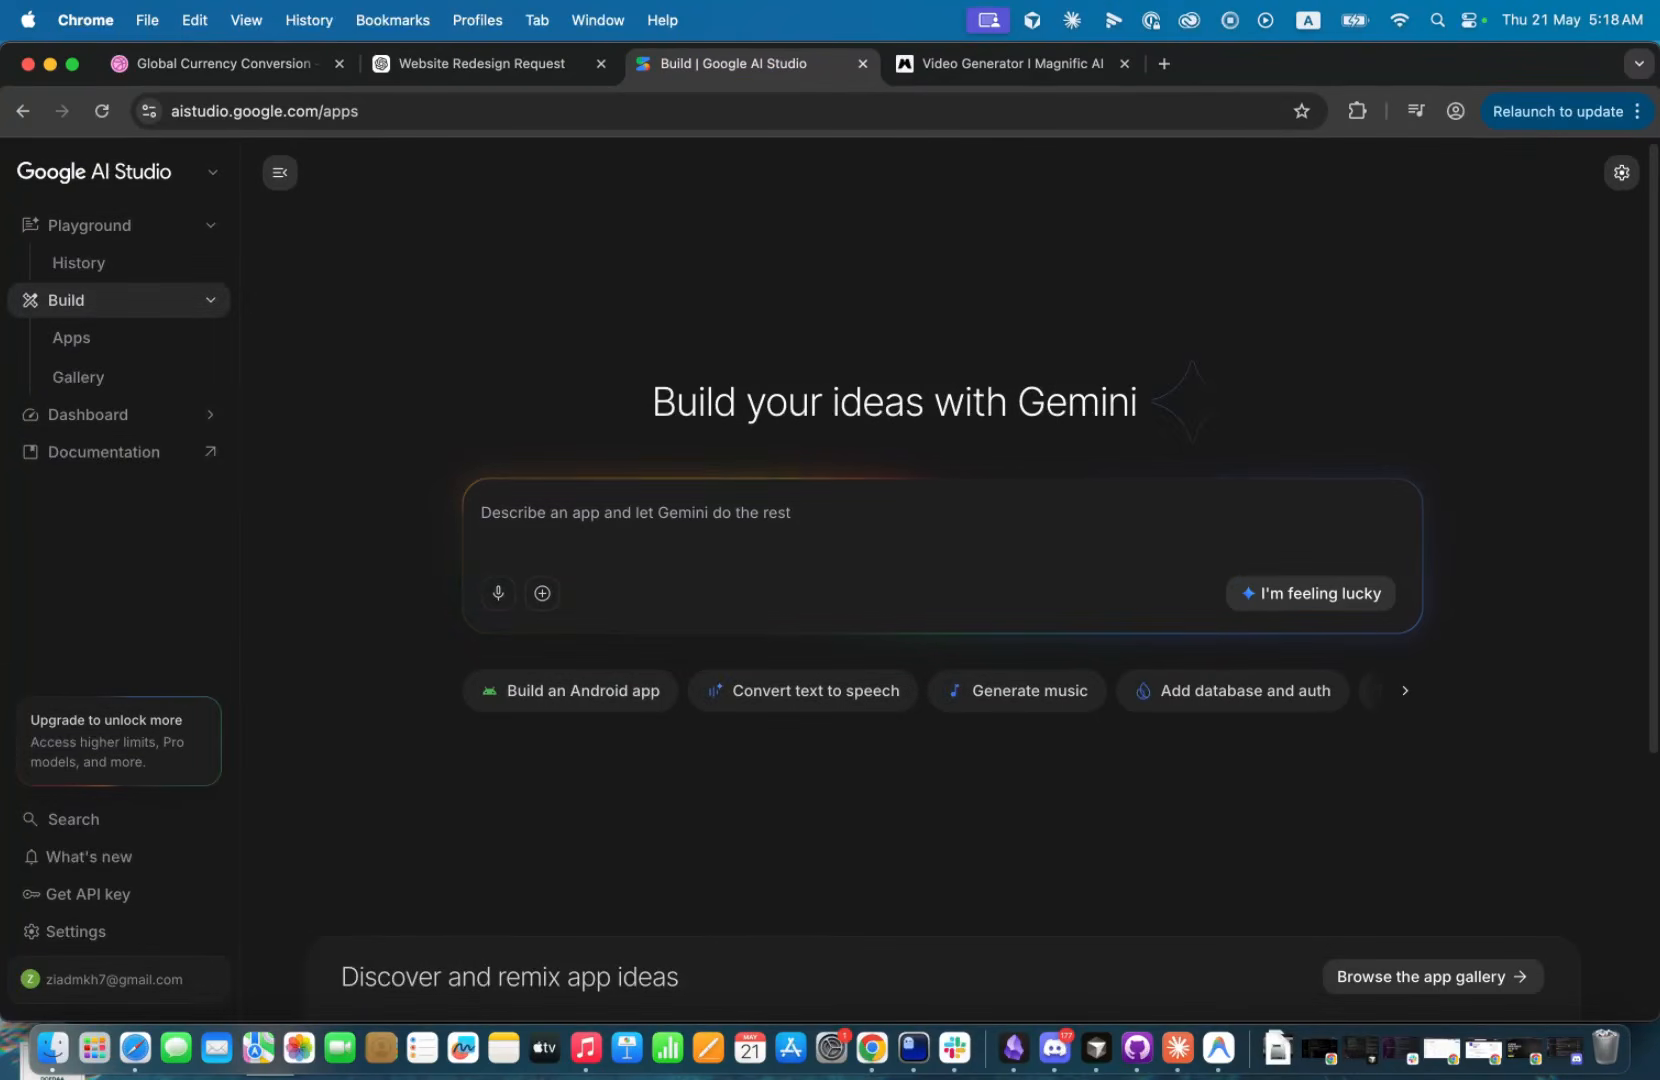
Attach the full redesign image to the app description and begin the prompt with "Can you create this hero section".
{"action": "left_click_drag", "start_coordinate": [848, 1075], "coordinate": [813, 599]}
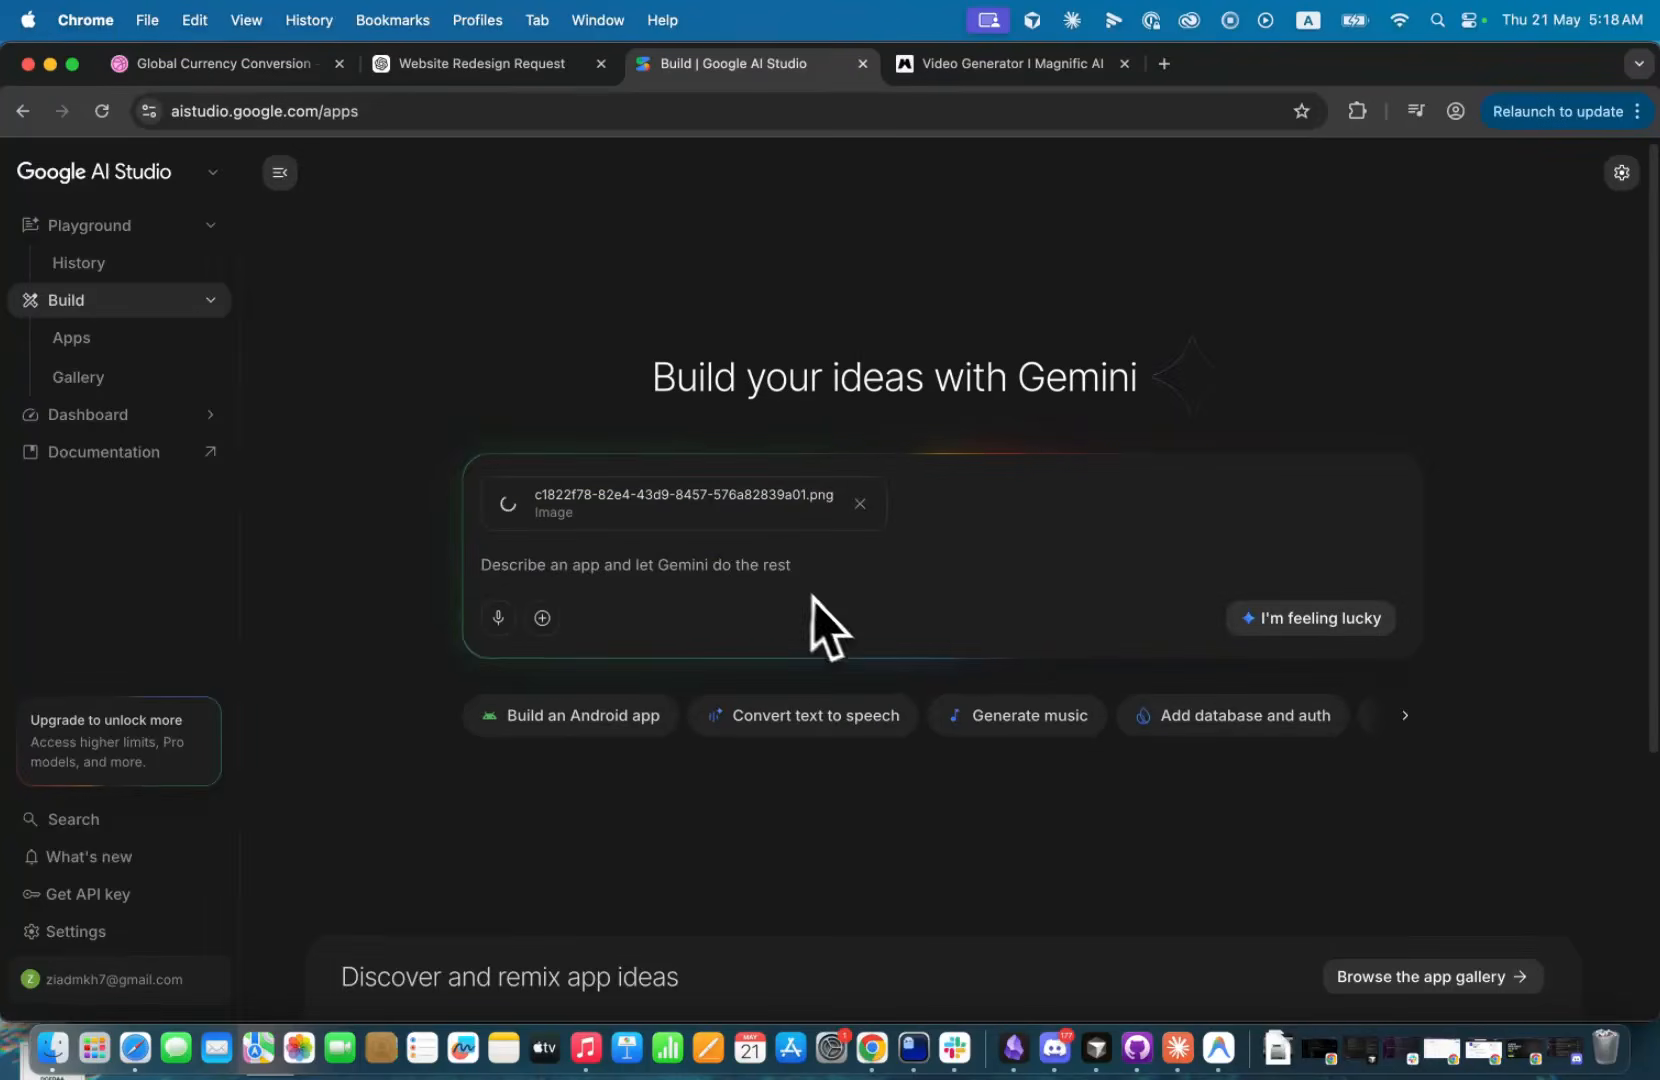
{"action": "type", "text": "can "}
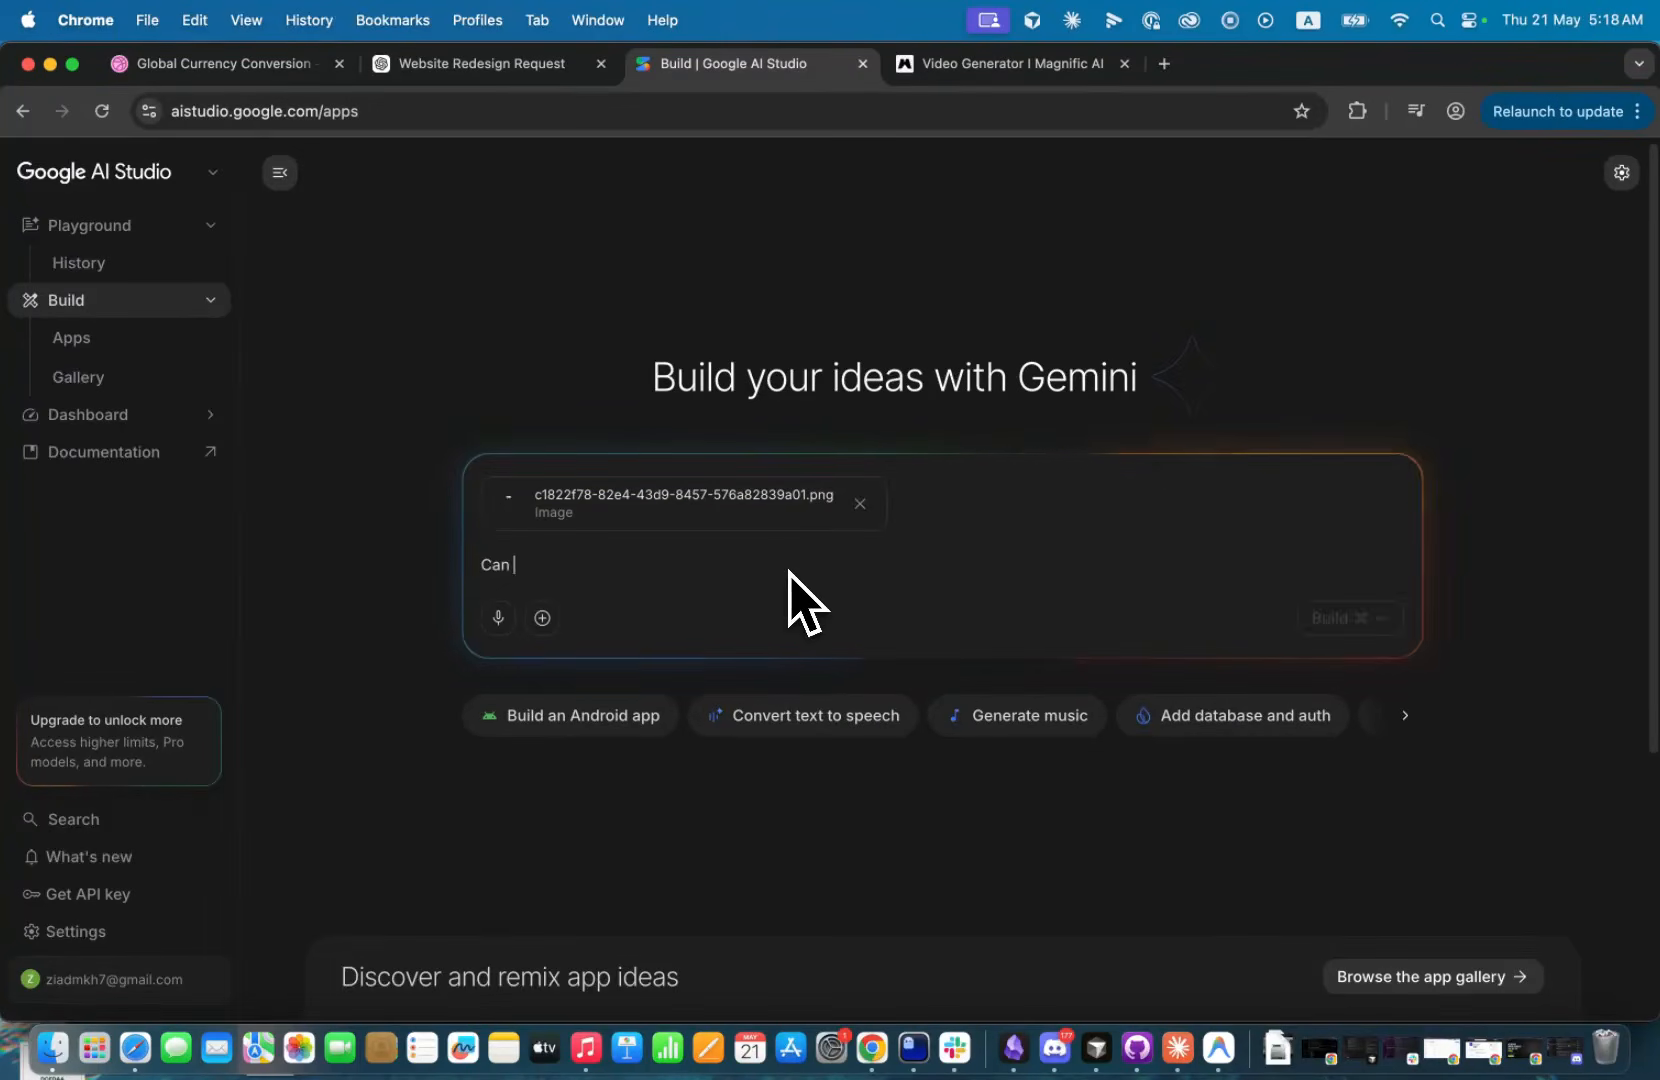
{"action": "type", "text": "you create this "}
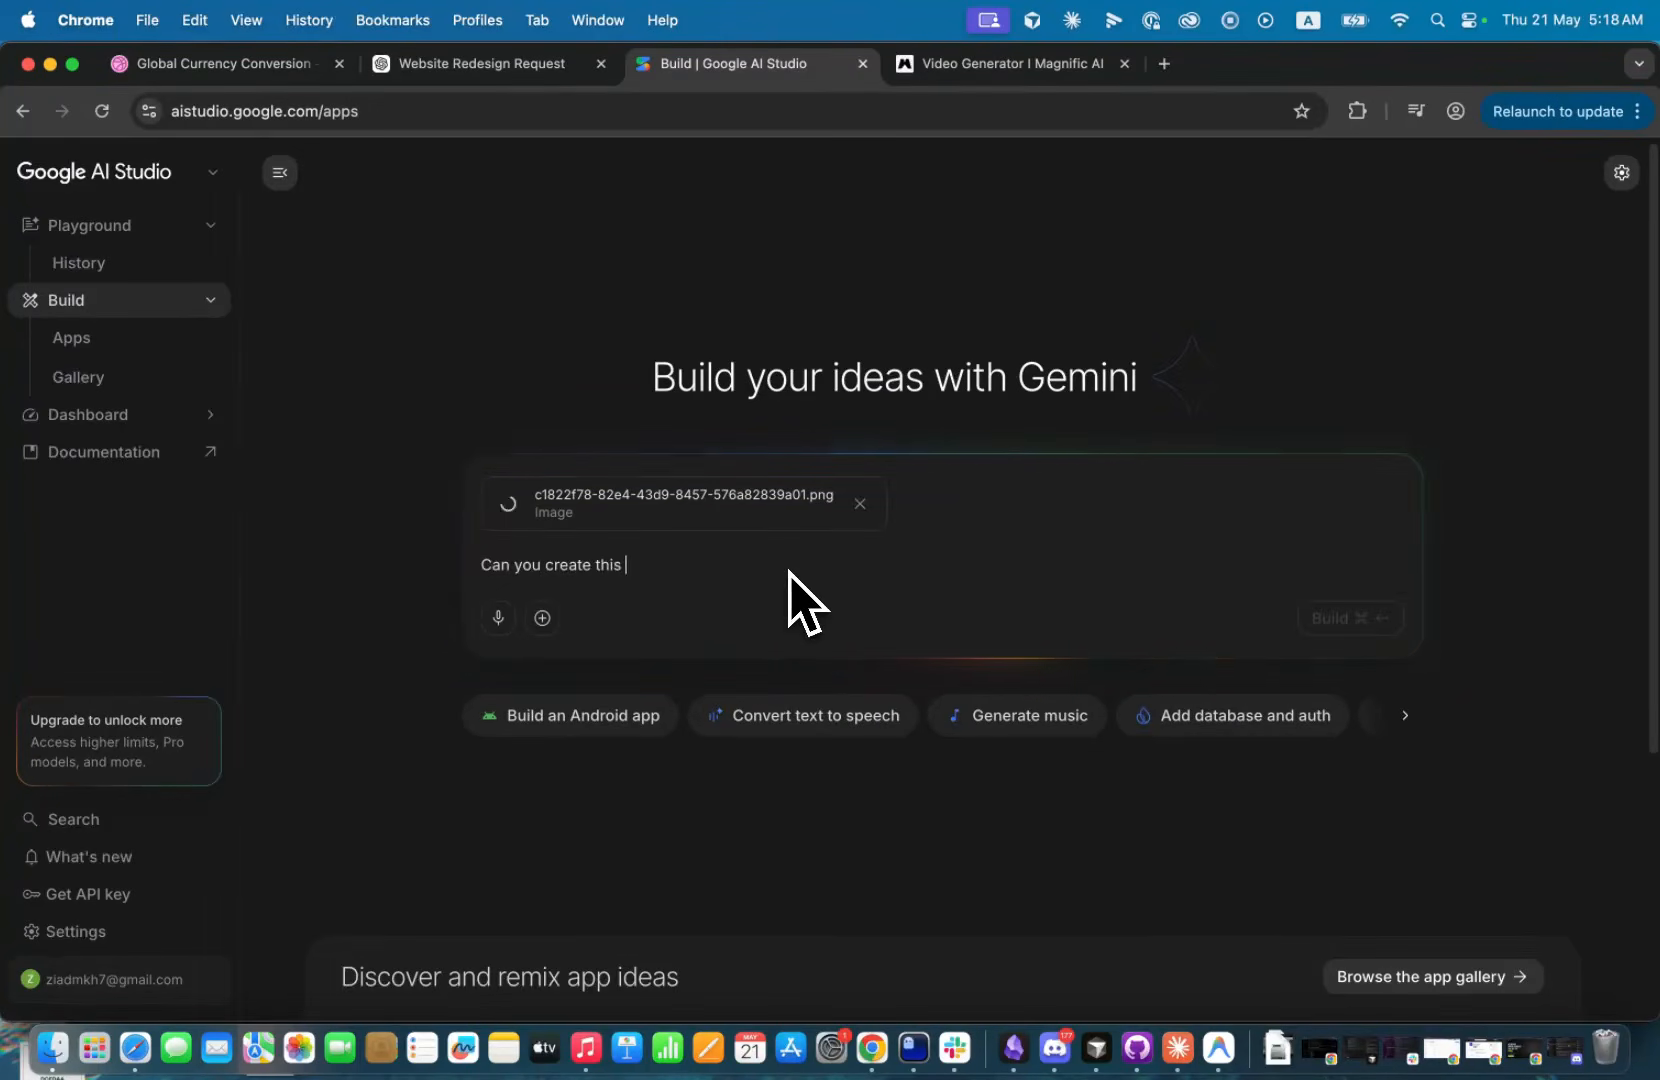
{"action": "type", "text": "hero section"}
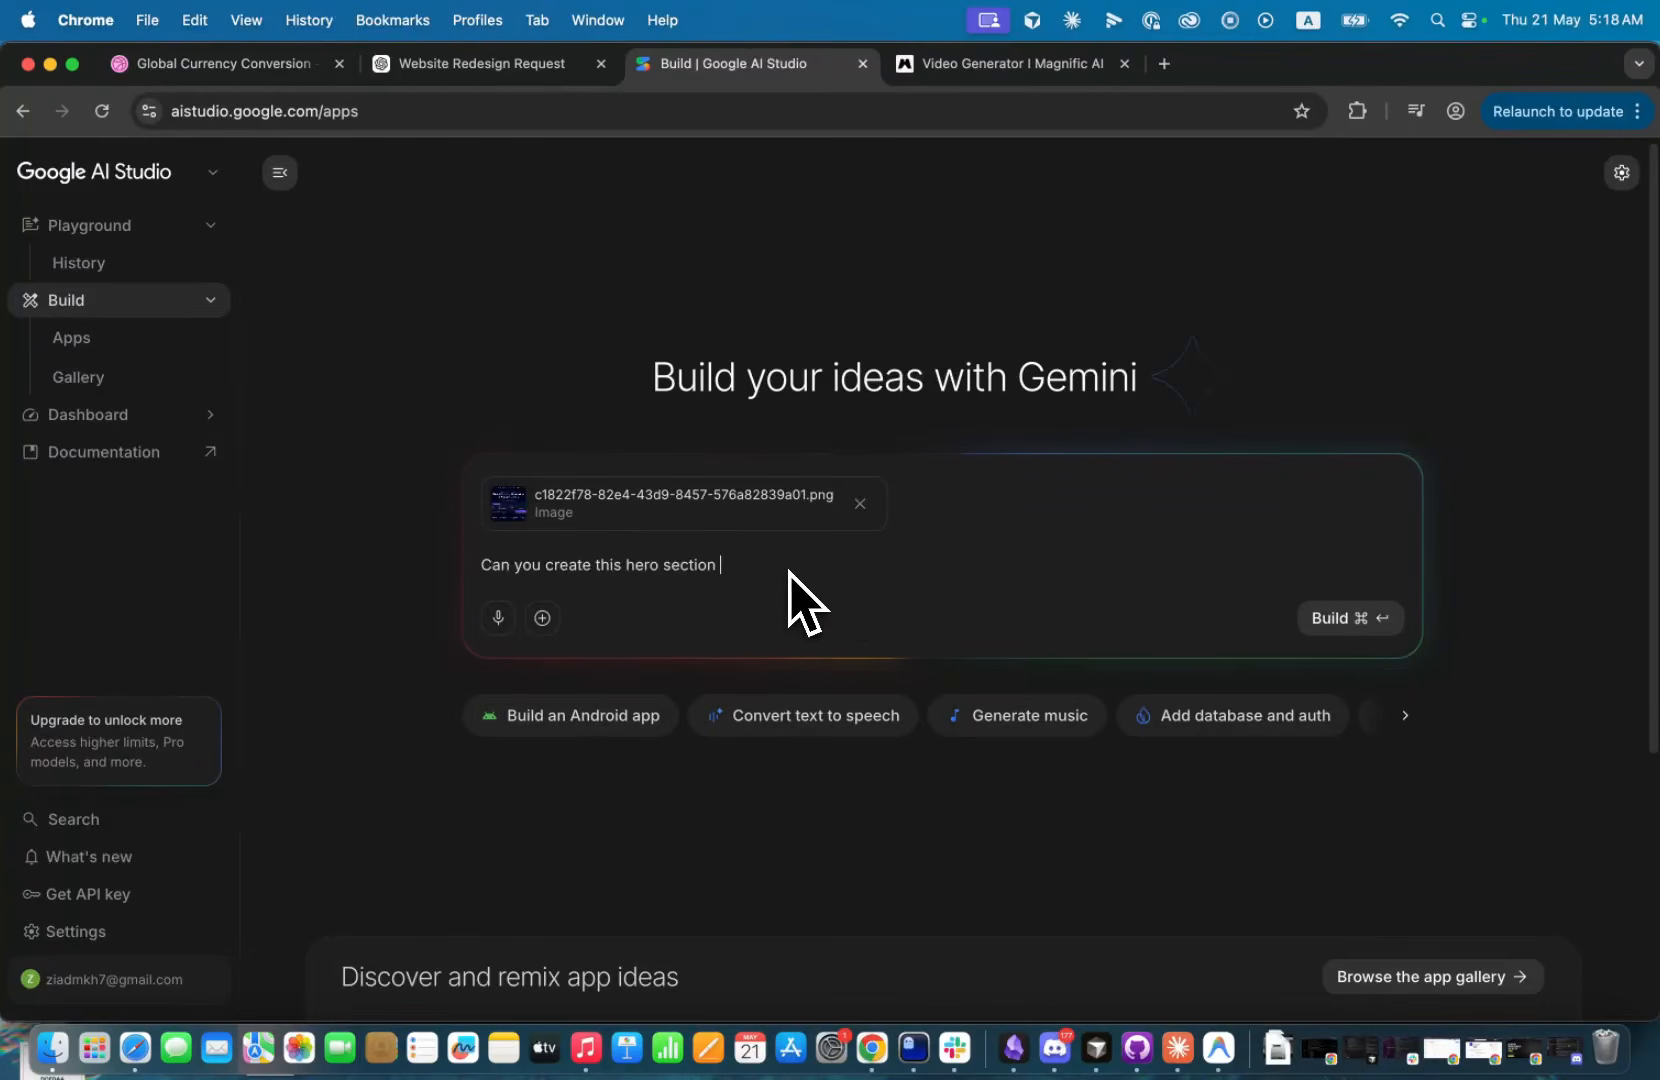
{"action": "key", "text": "BackSpace"}
{"action": "type", "text": ", te"}
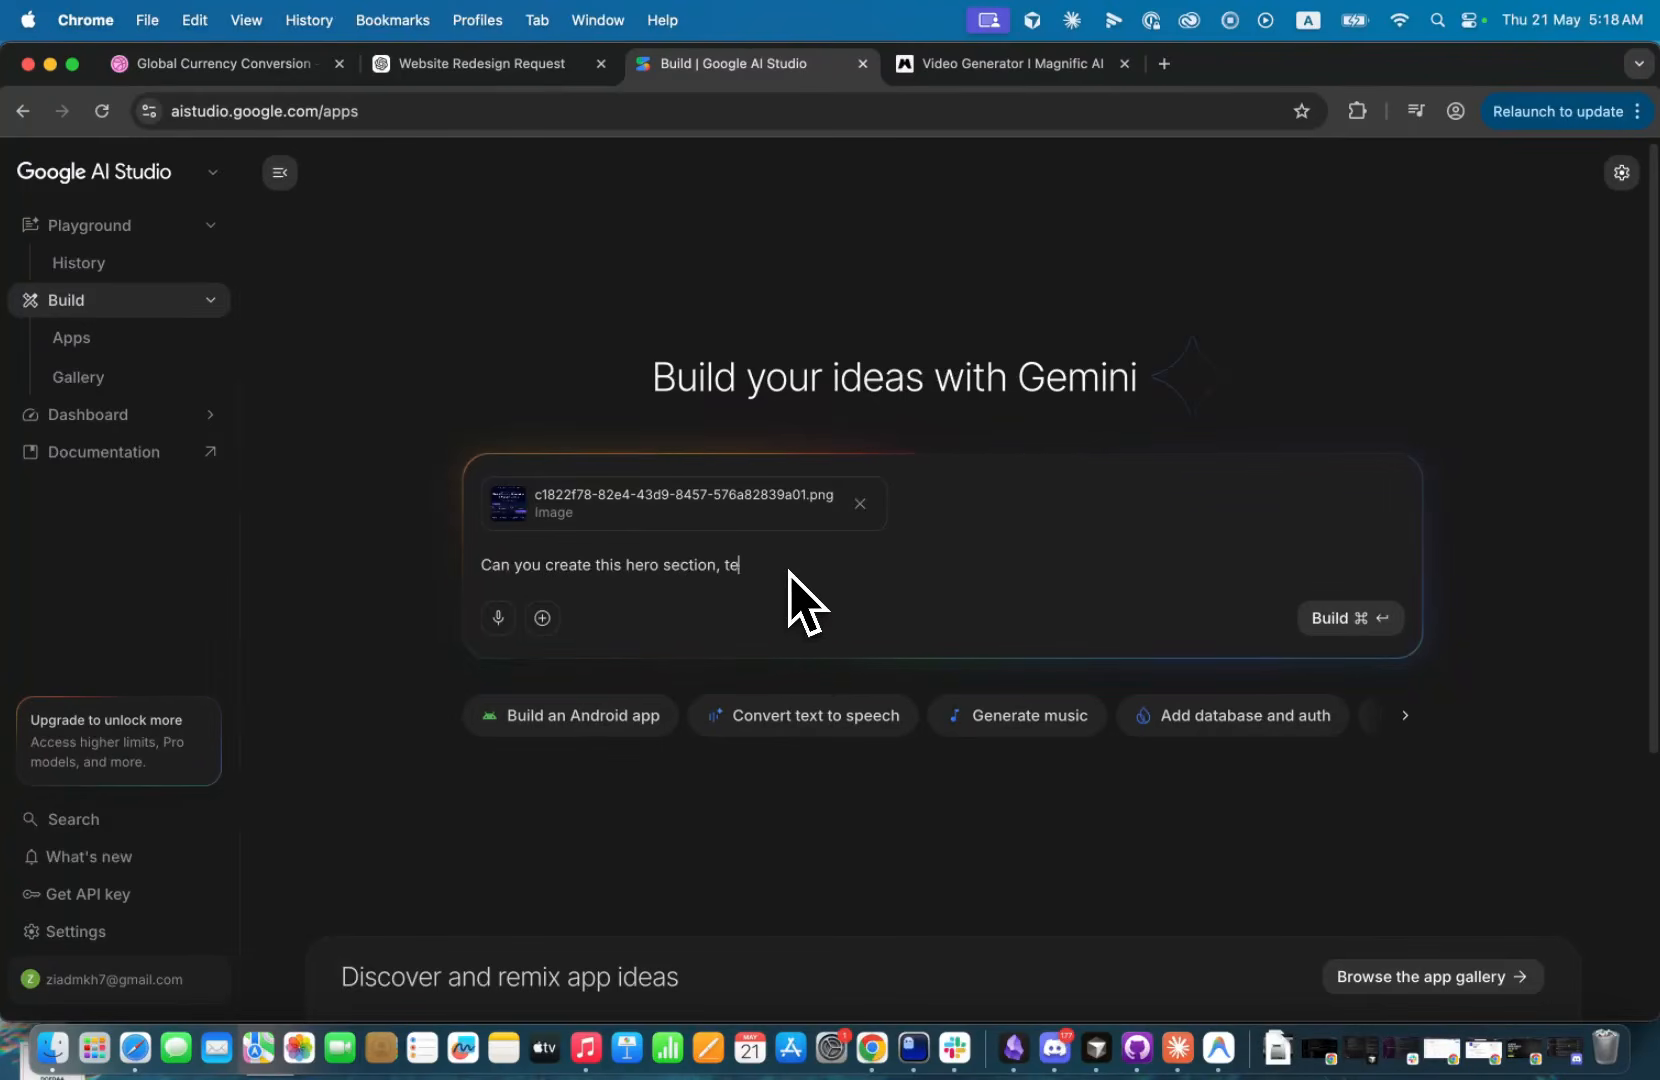
{"action": "type", "text": "xt and col"}
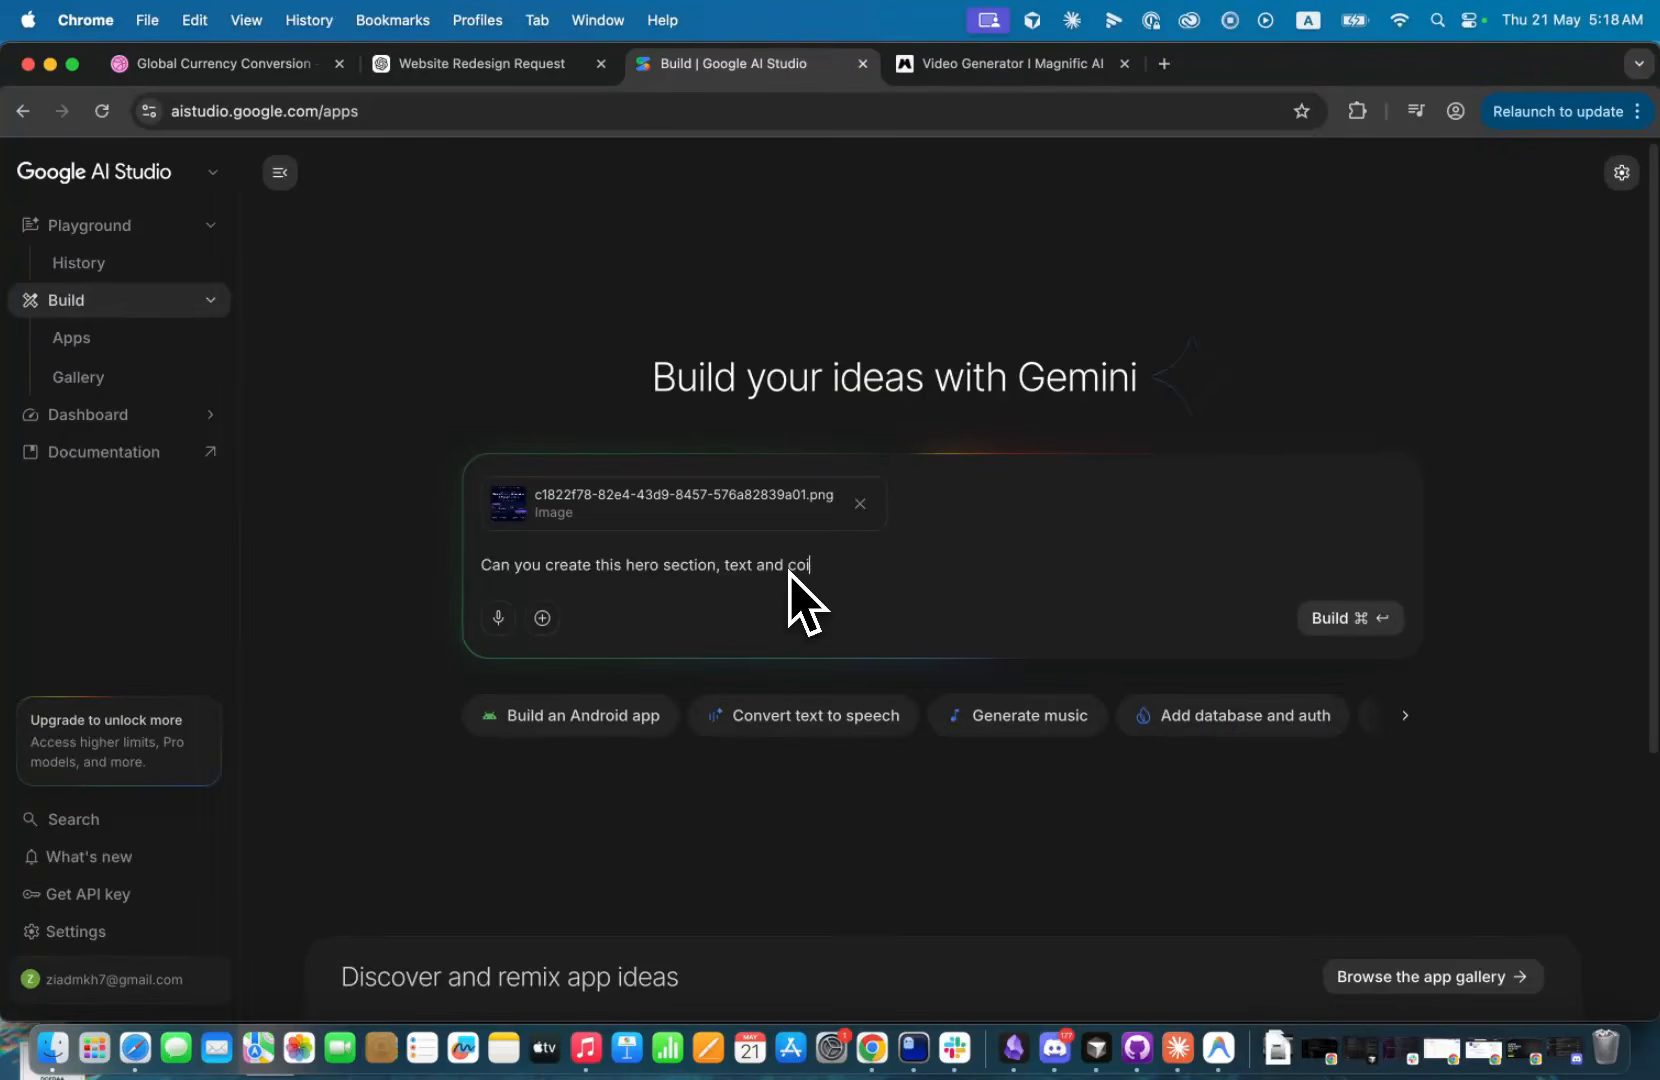
{"action": "type", "text": "tent on"}
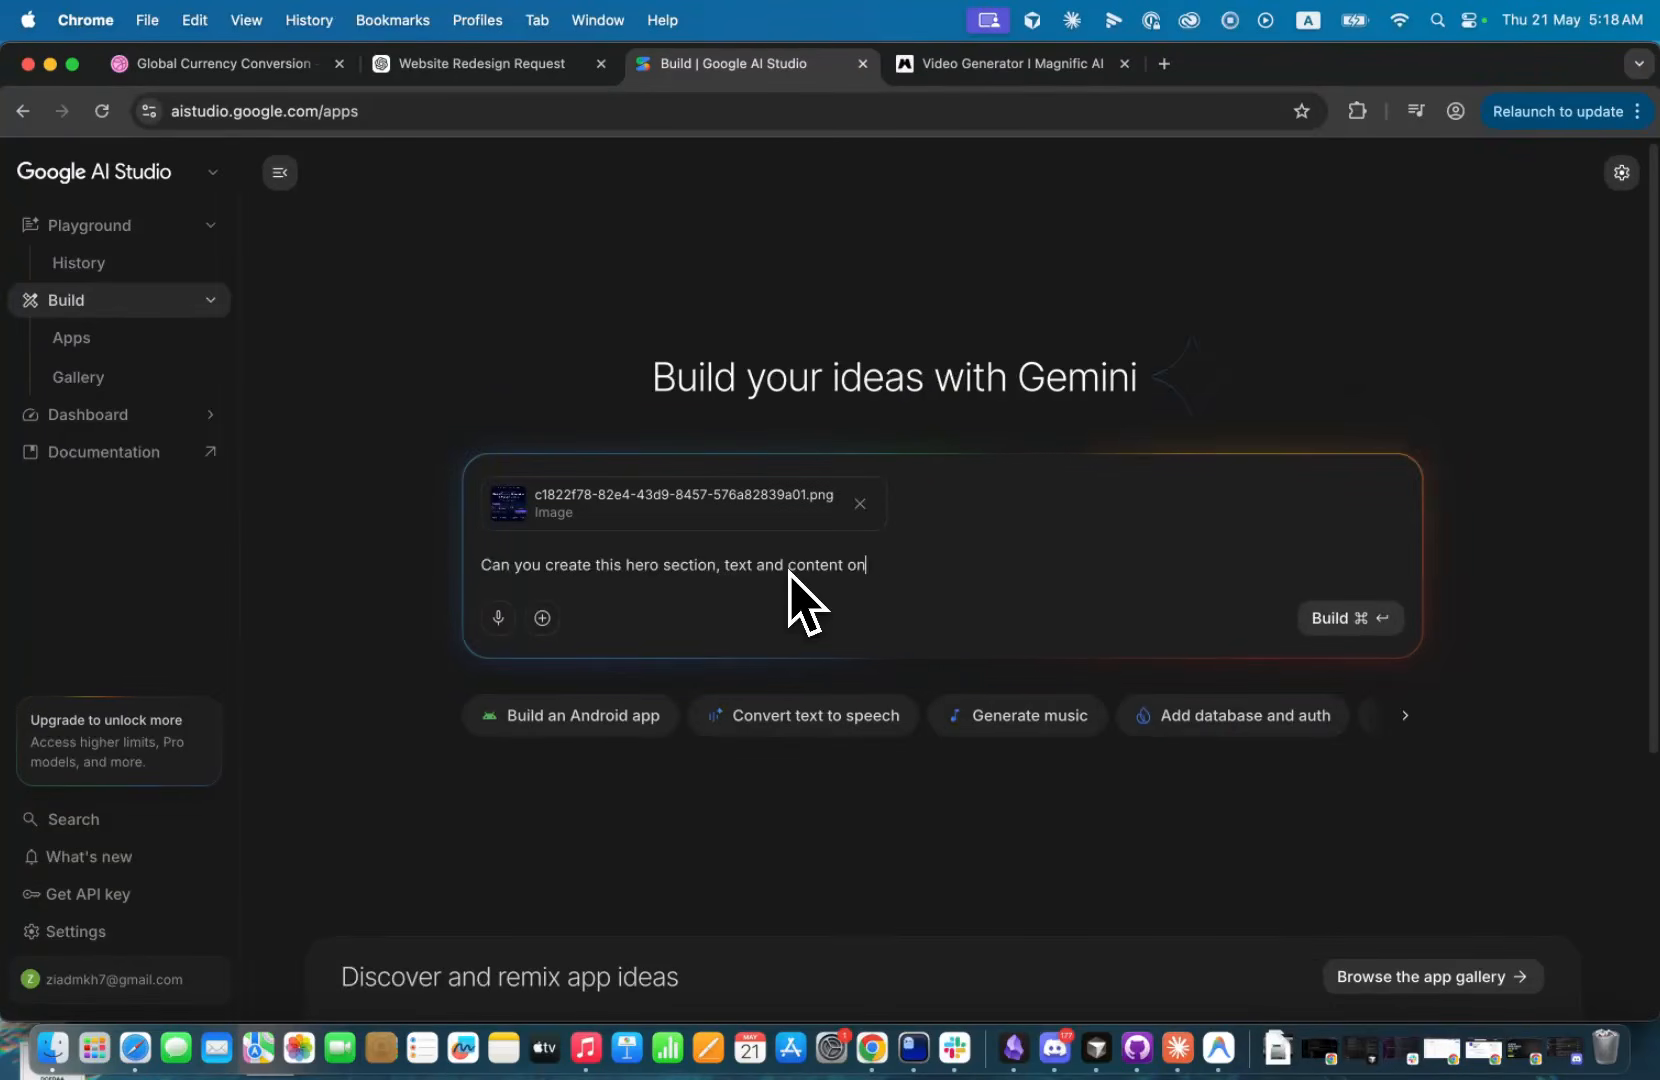
{"action": "key", "text": "BackSpace"}
{"action": "key", "text": "BackSpace"}
{"action": "key", "text": "BackSpace"}
{"action": "key", "text": "BackSpace"}
{"action": "key", "text": "BackSpace"}
{"action": "key", "text": "BackSpace"}
{"action": "key", "text": "BackSpace"}
{"action": "key", "text": "BackSpace"}
{"action": "key", "text": "BackSpace"}
{"action": "key", "text": "BackSpace"}
{"action": "key", "text": "BackSpace"}
{"action": "key", "text": "BackSpace"}
{"action": "key", "text": "BackSpace"}
{"action": "key", "text": "BackSpace"}
{"action": "key", "text": "BackSpace"}
{"action": "key", "text": "BackSpace"}
{"action": "key", "text": "BackSpace"}
{"action": "key", "text": "BackSpace"}
{"action": "key", "text": "BackSpace"}
{"action": "key", "text": "BackSpace"}
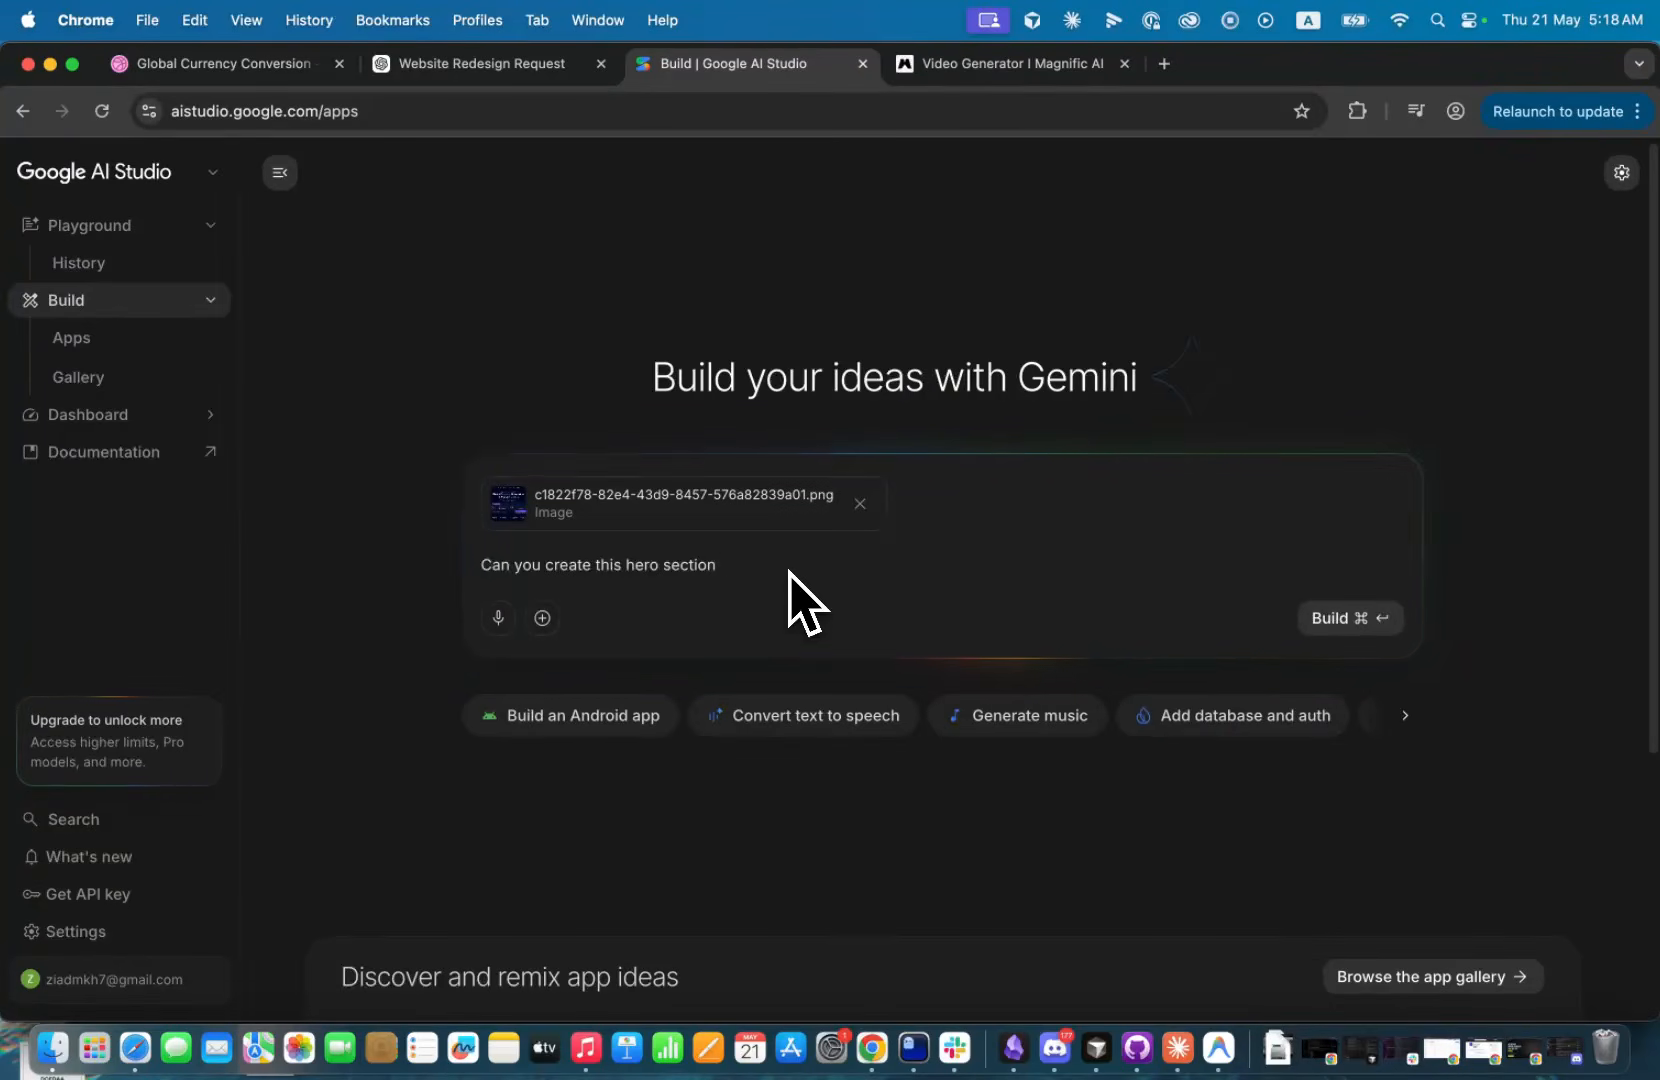
Continue the prompt with "without a background image you can keep it as a color for now".
{"action": "type", "text": "without a bac"}
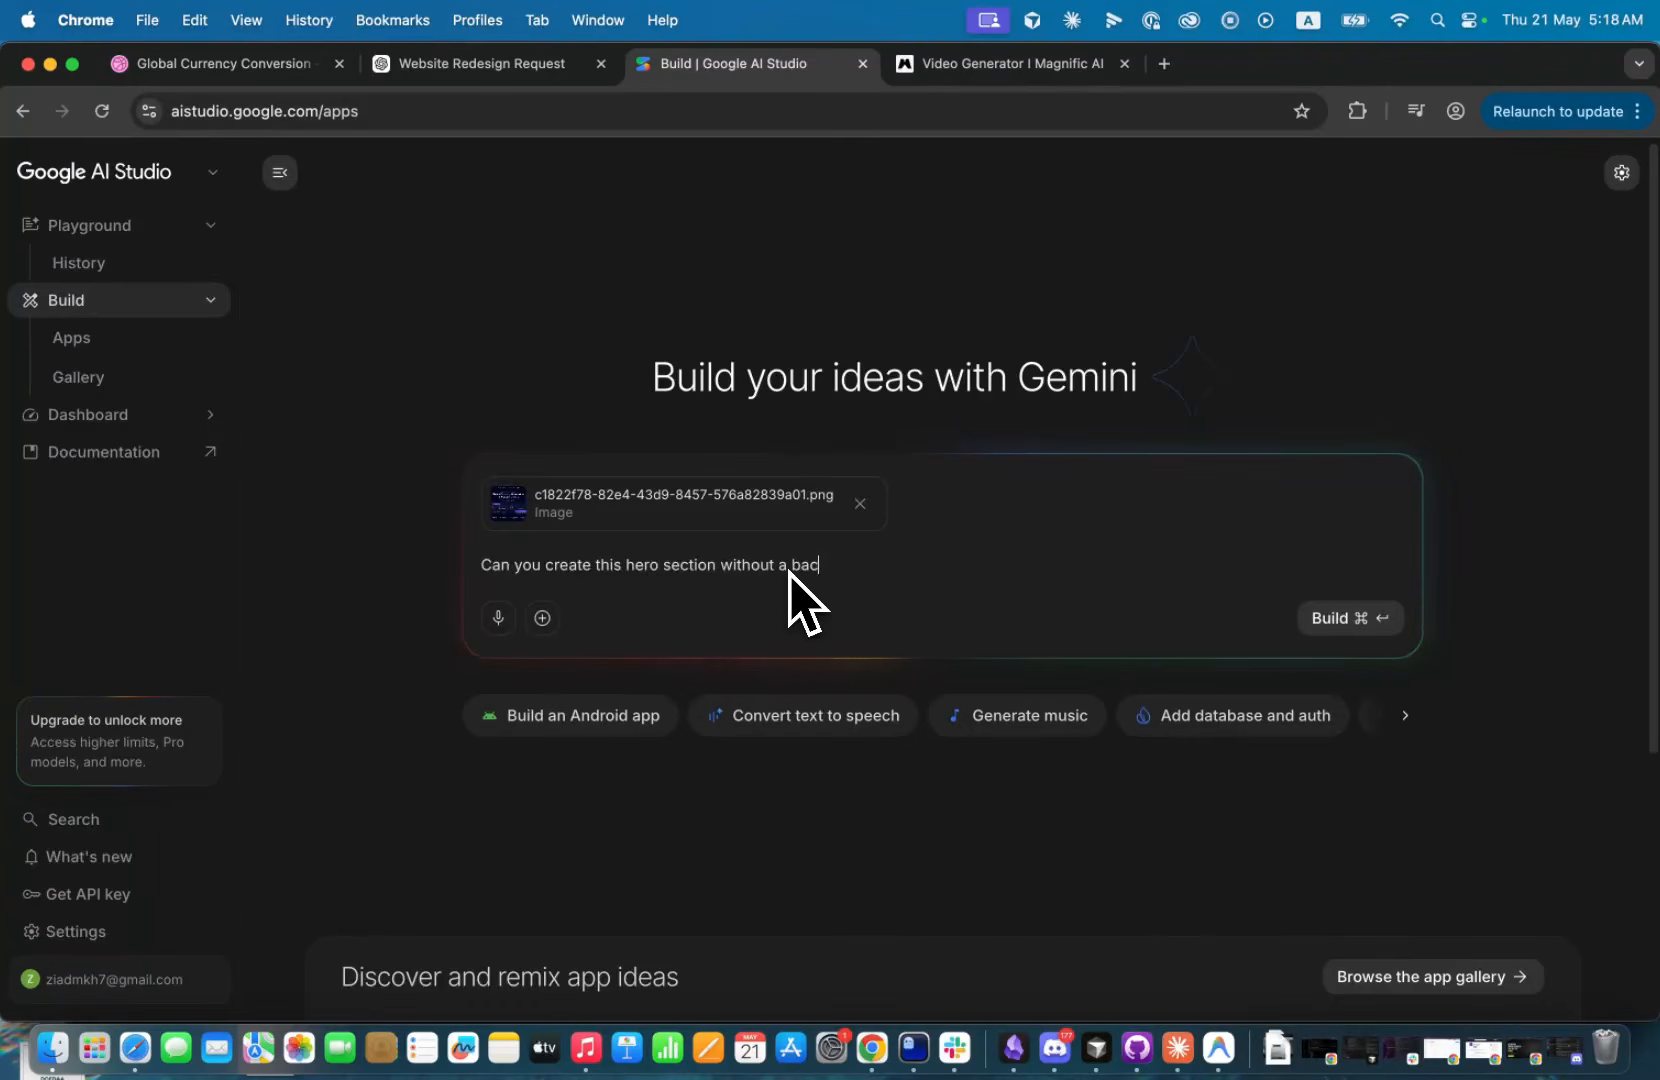
{"action": "type", "text": "kground image you "}
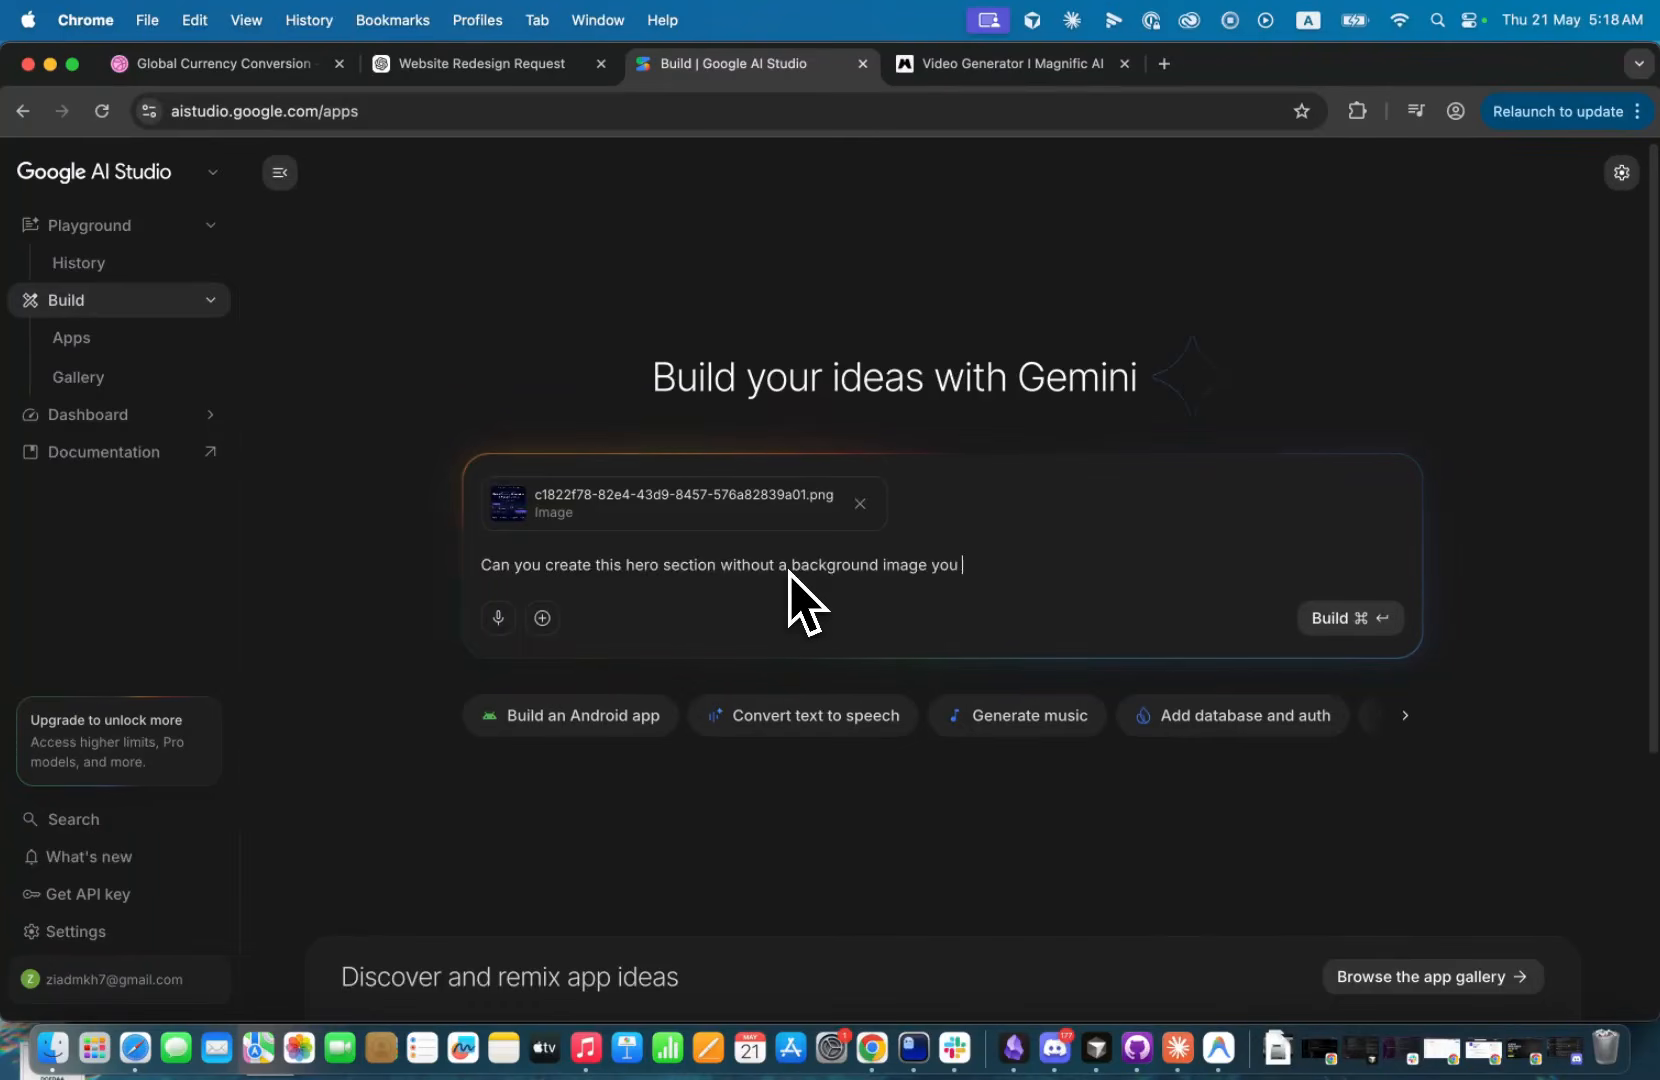
{"action": "type", "text": "can"}
{"action": "type", "text": "it black"}
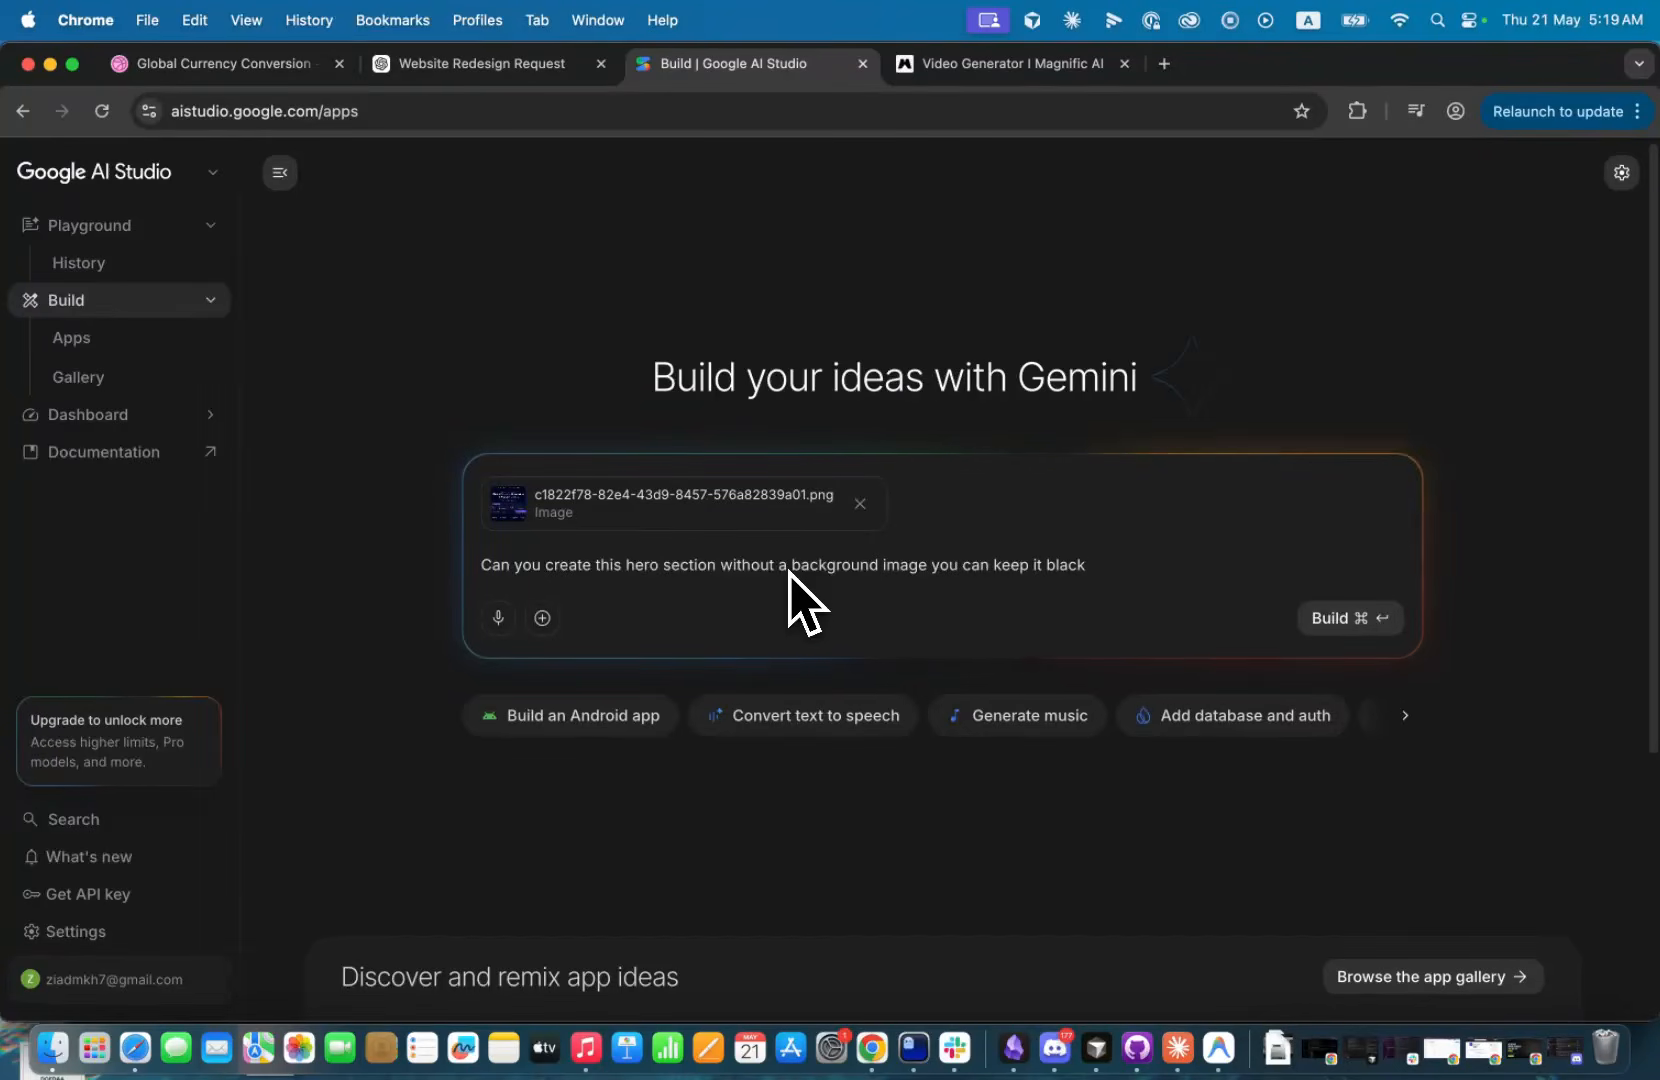
{"action": "type", "text": " gro for"}
{"action": "key", "text": "alt+BackSpace"}
{"action": "key", "text": "alt+BackSpace"}
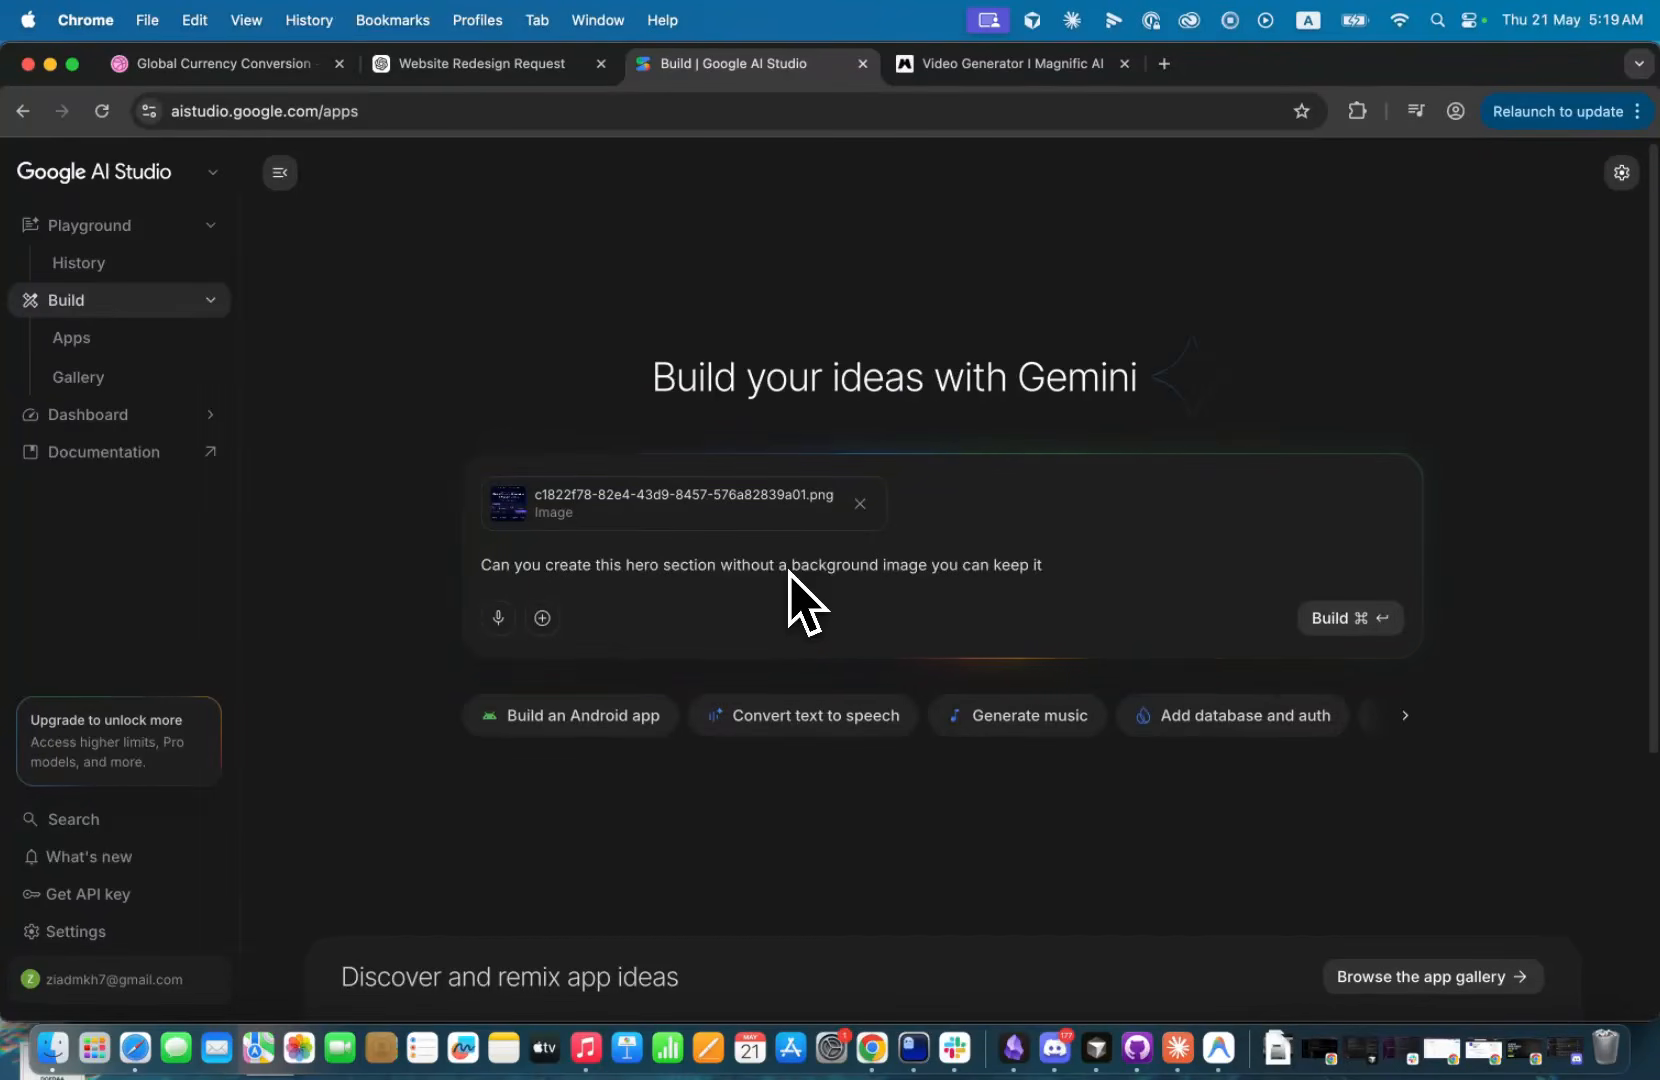
{"action": "type", "text": "as a "}
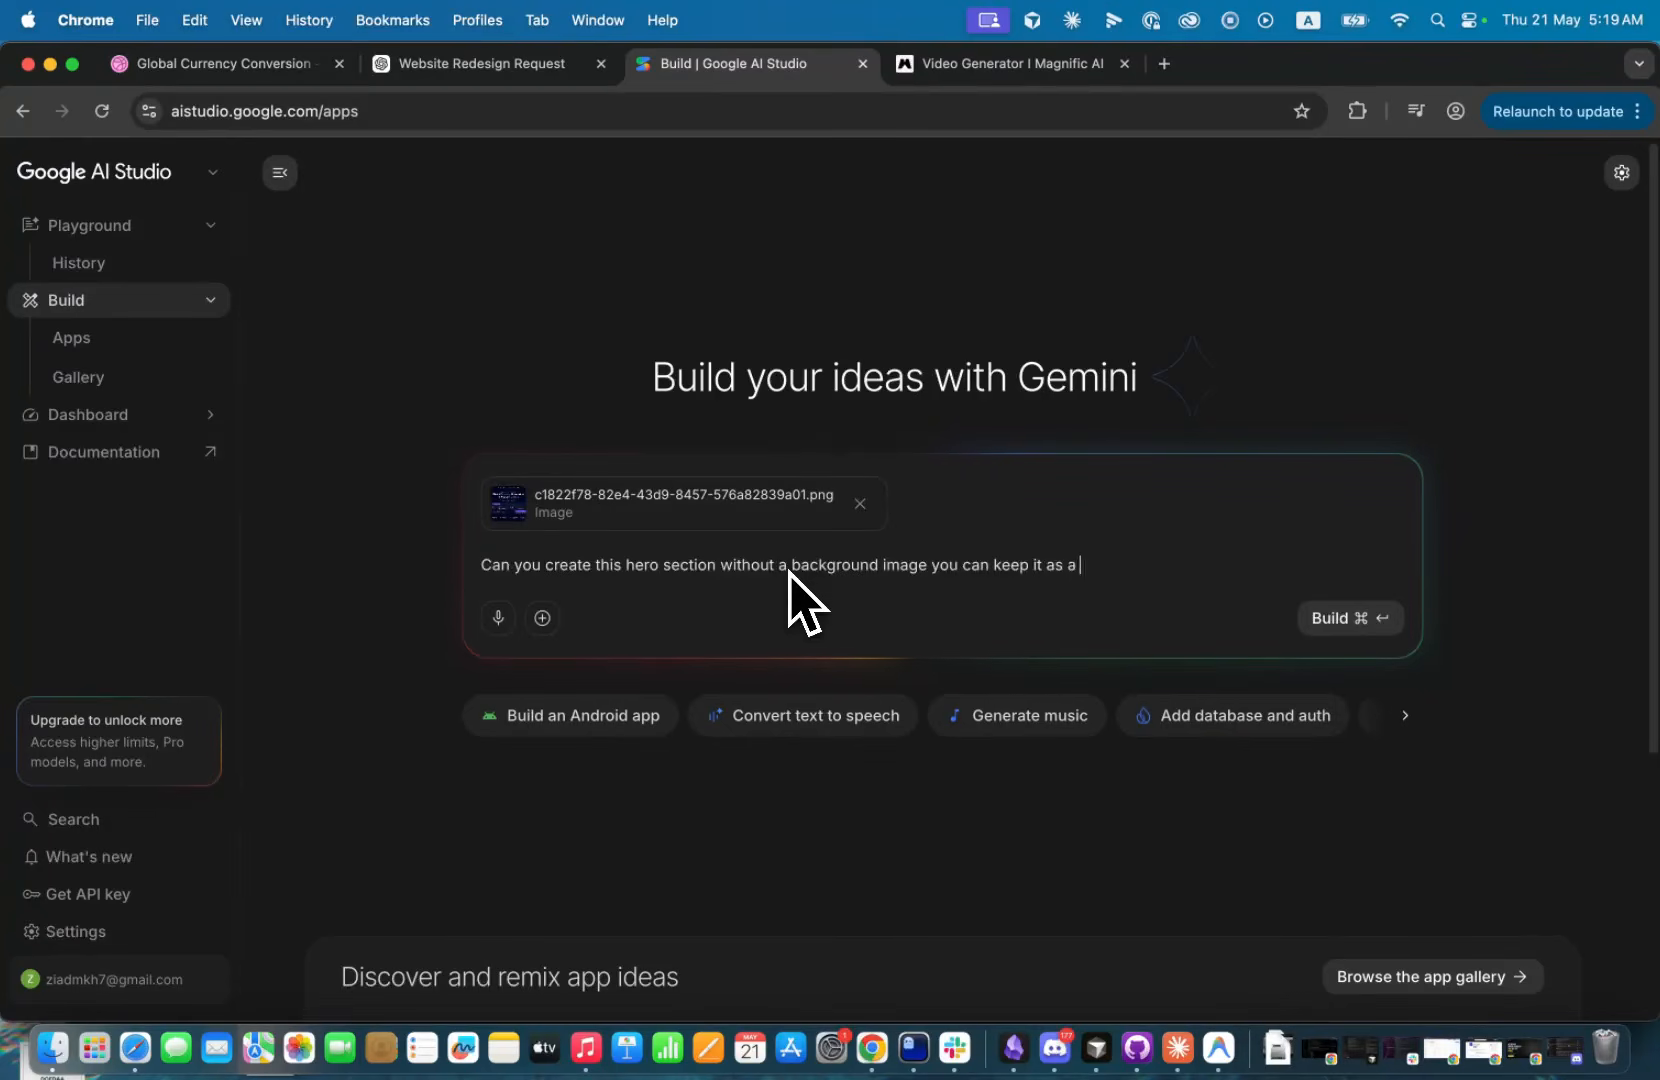
{"action": "type", "text": "color fo"}
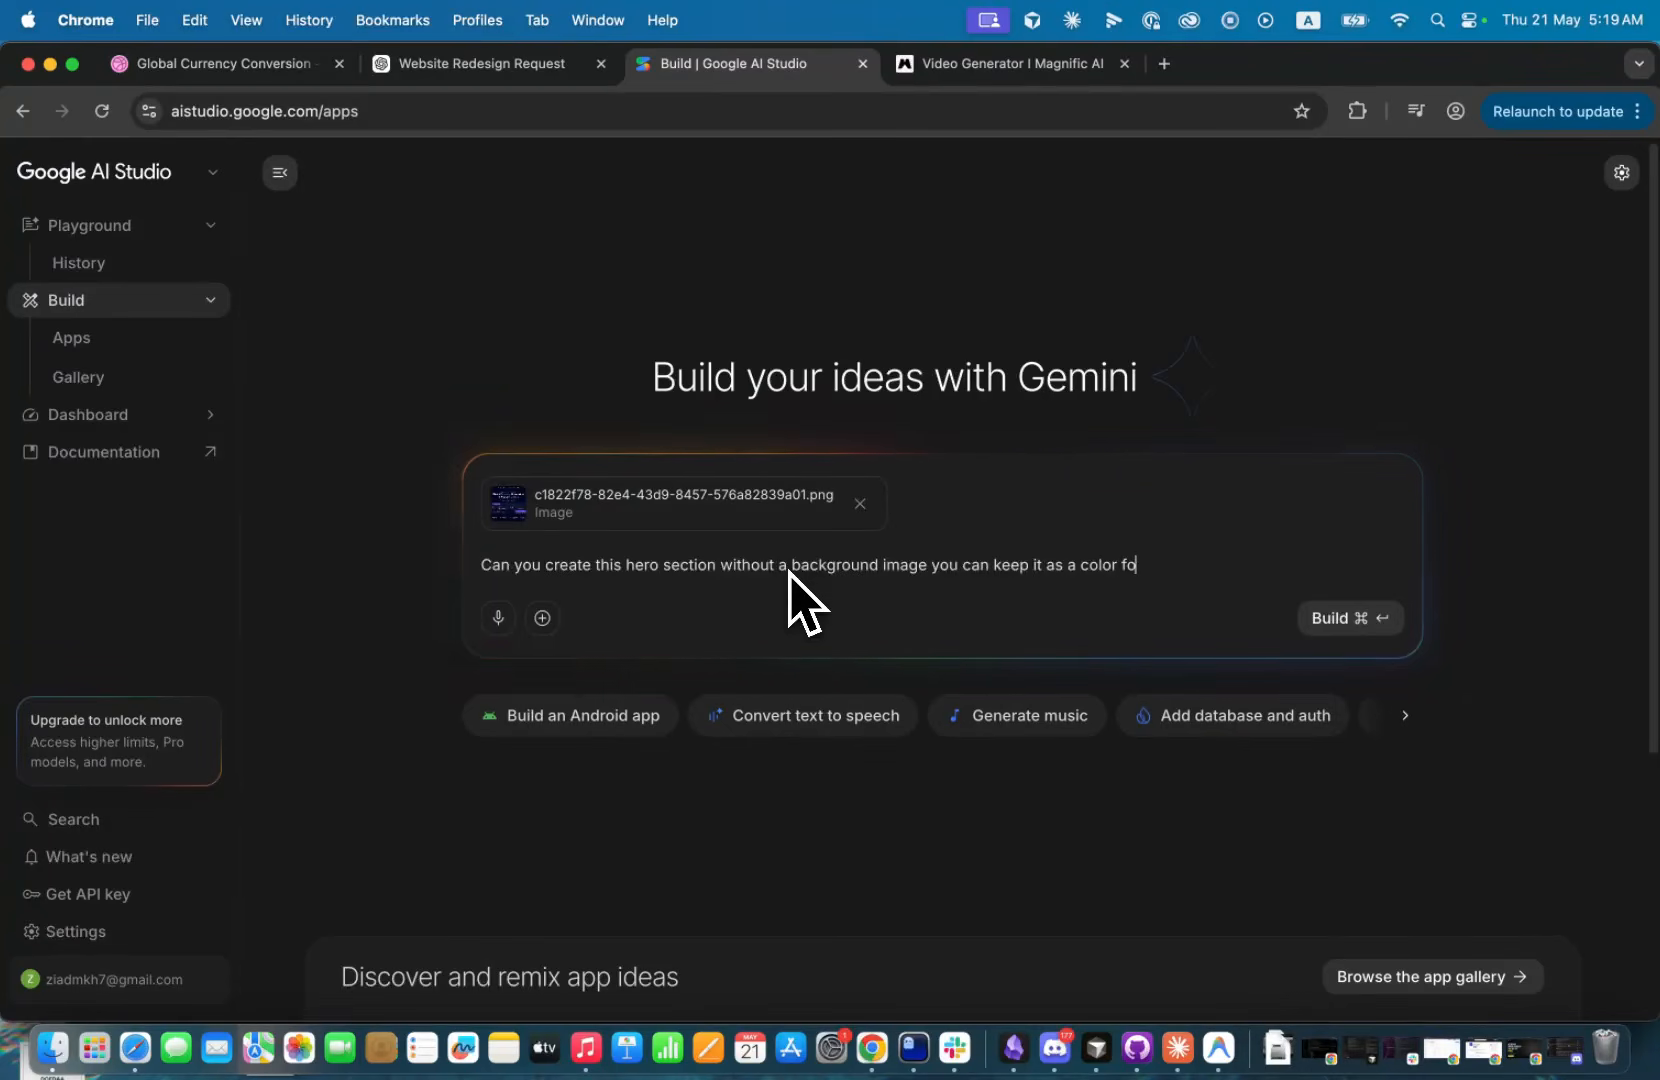
{"action": "type", "text": "r now and creat"}
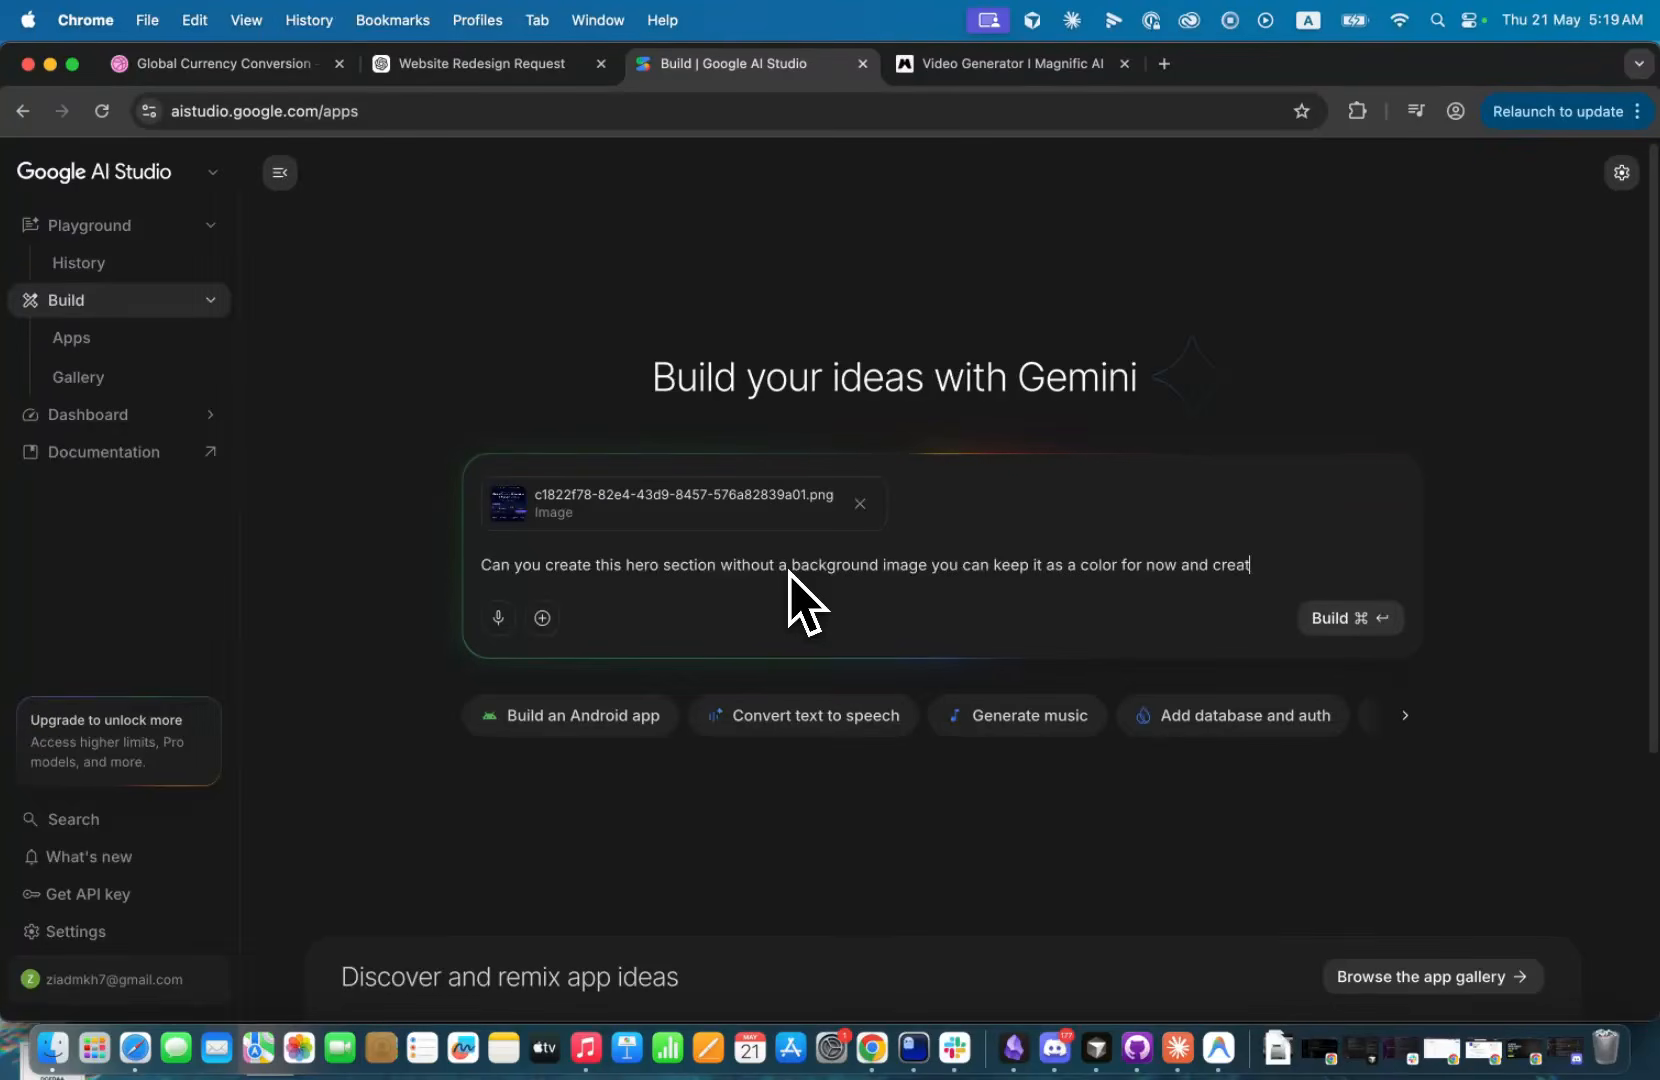
{"action": "type", "text": "e every part of"}
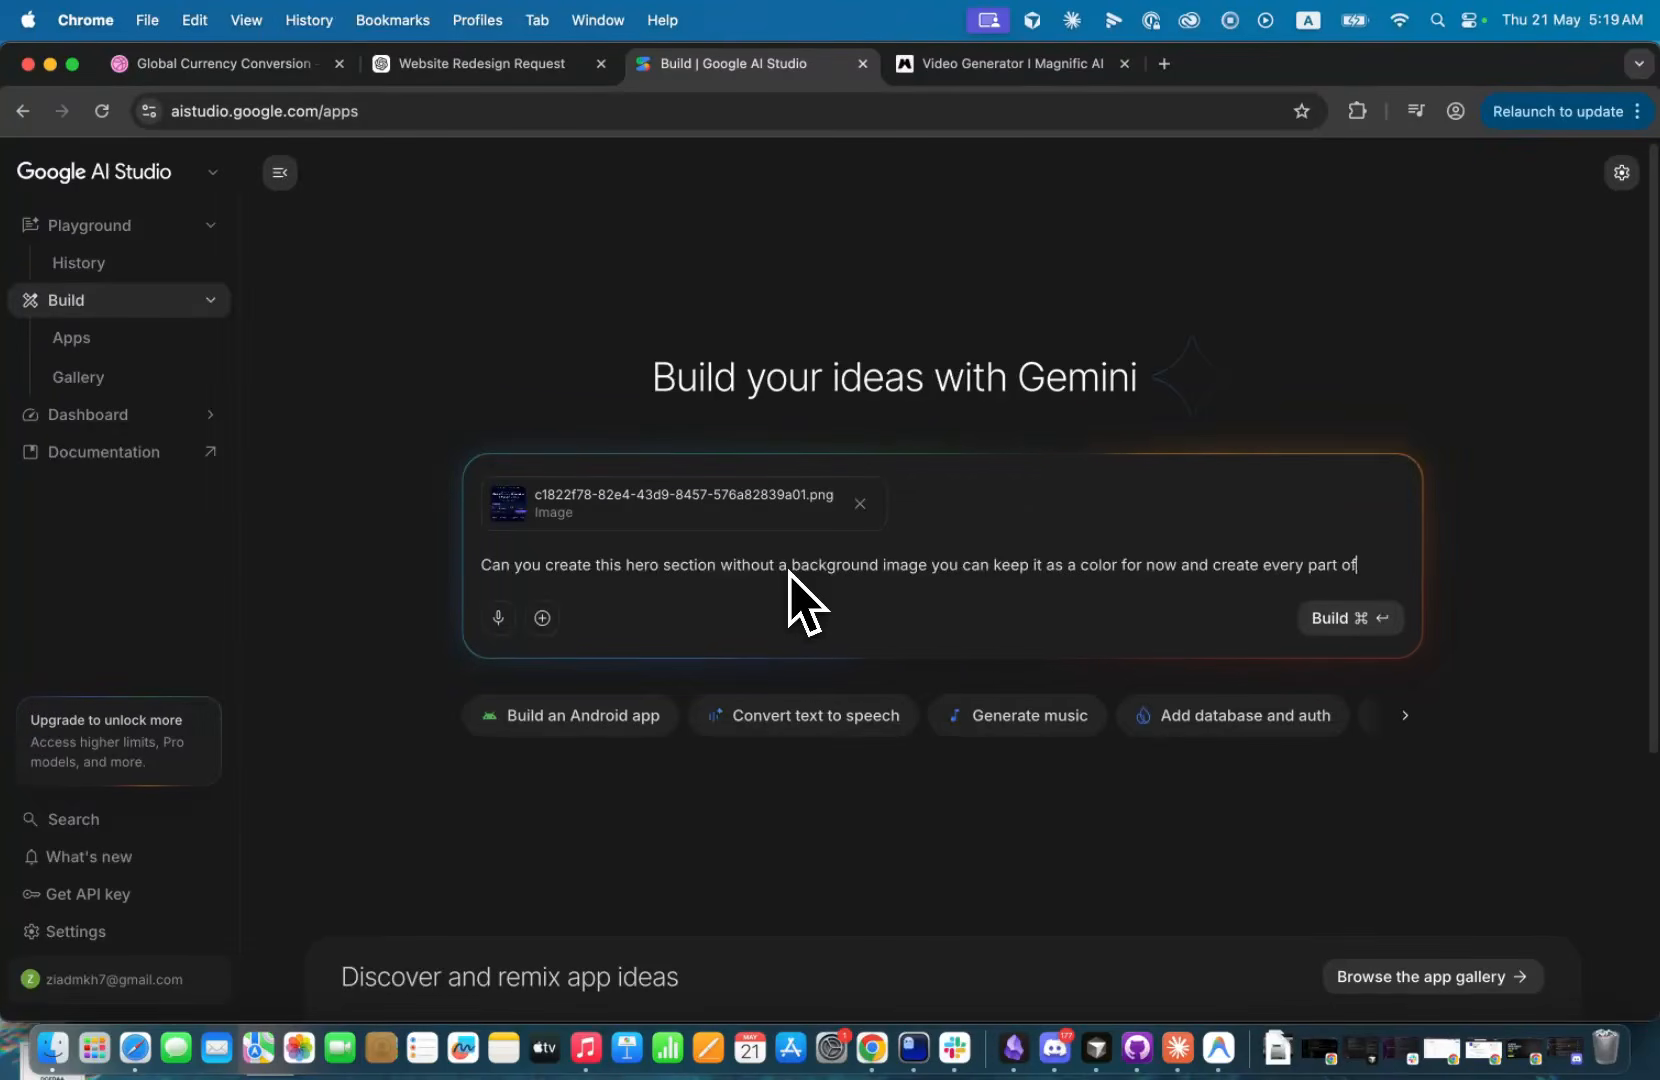
{"action": "type", "text": " the hero section"}
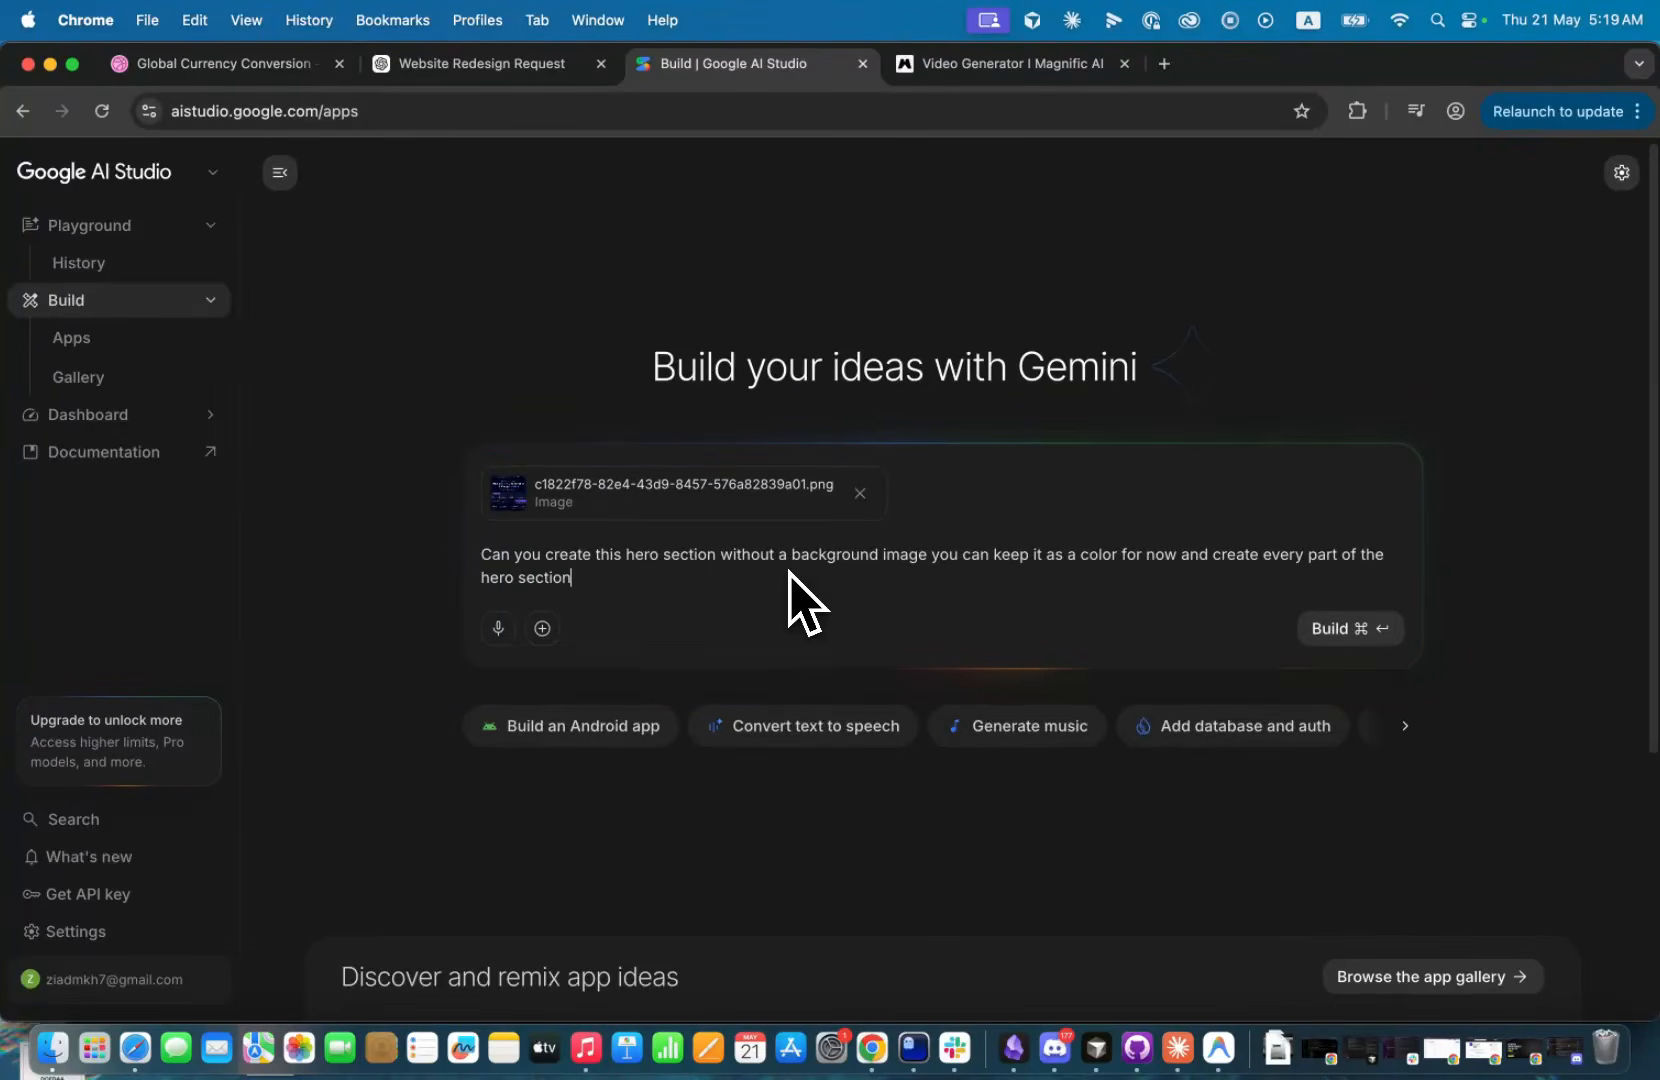
{"action": "type", "text": " such that it's id"}
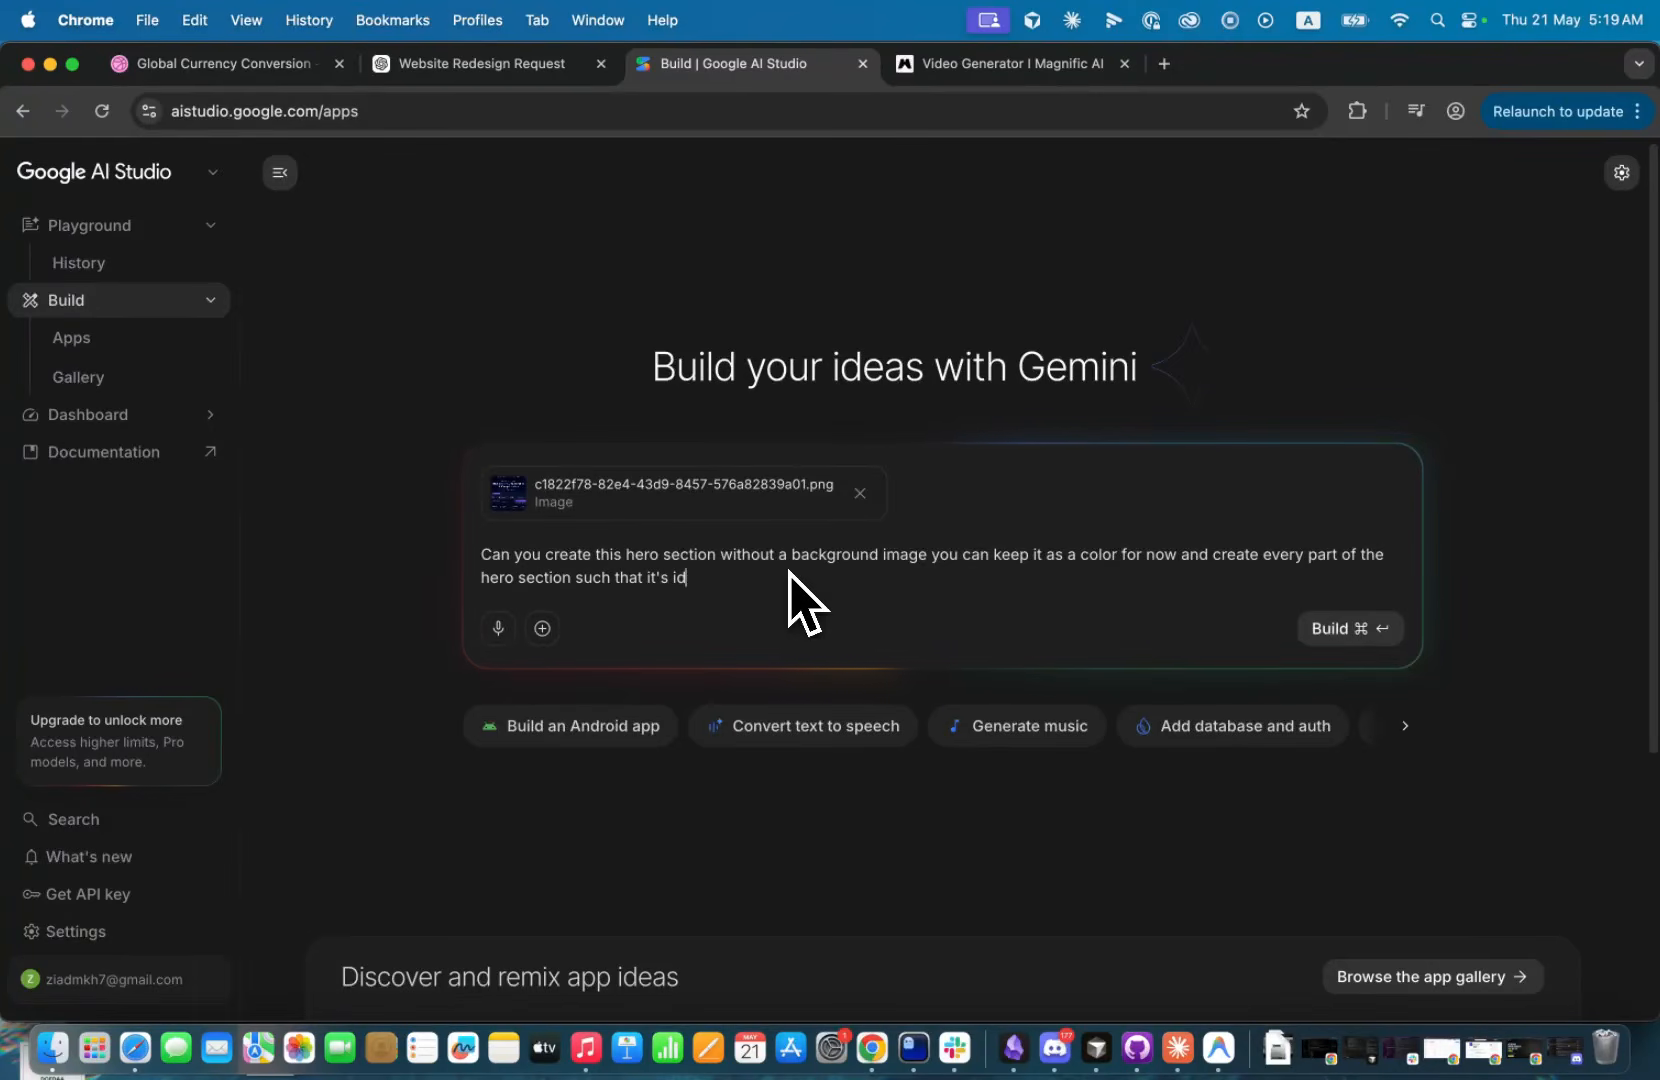
{"action": "type", "text": "entical to the img"}
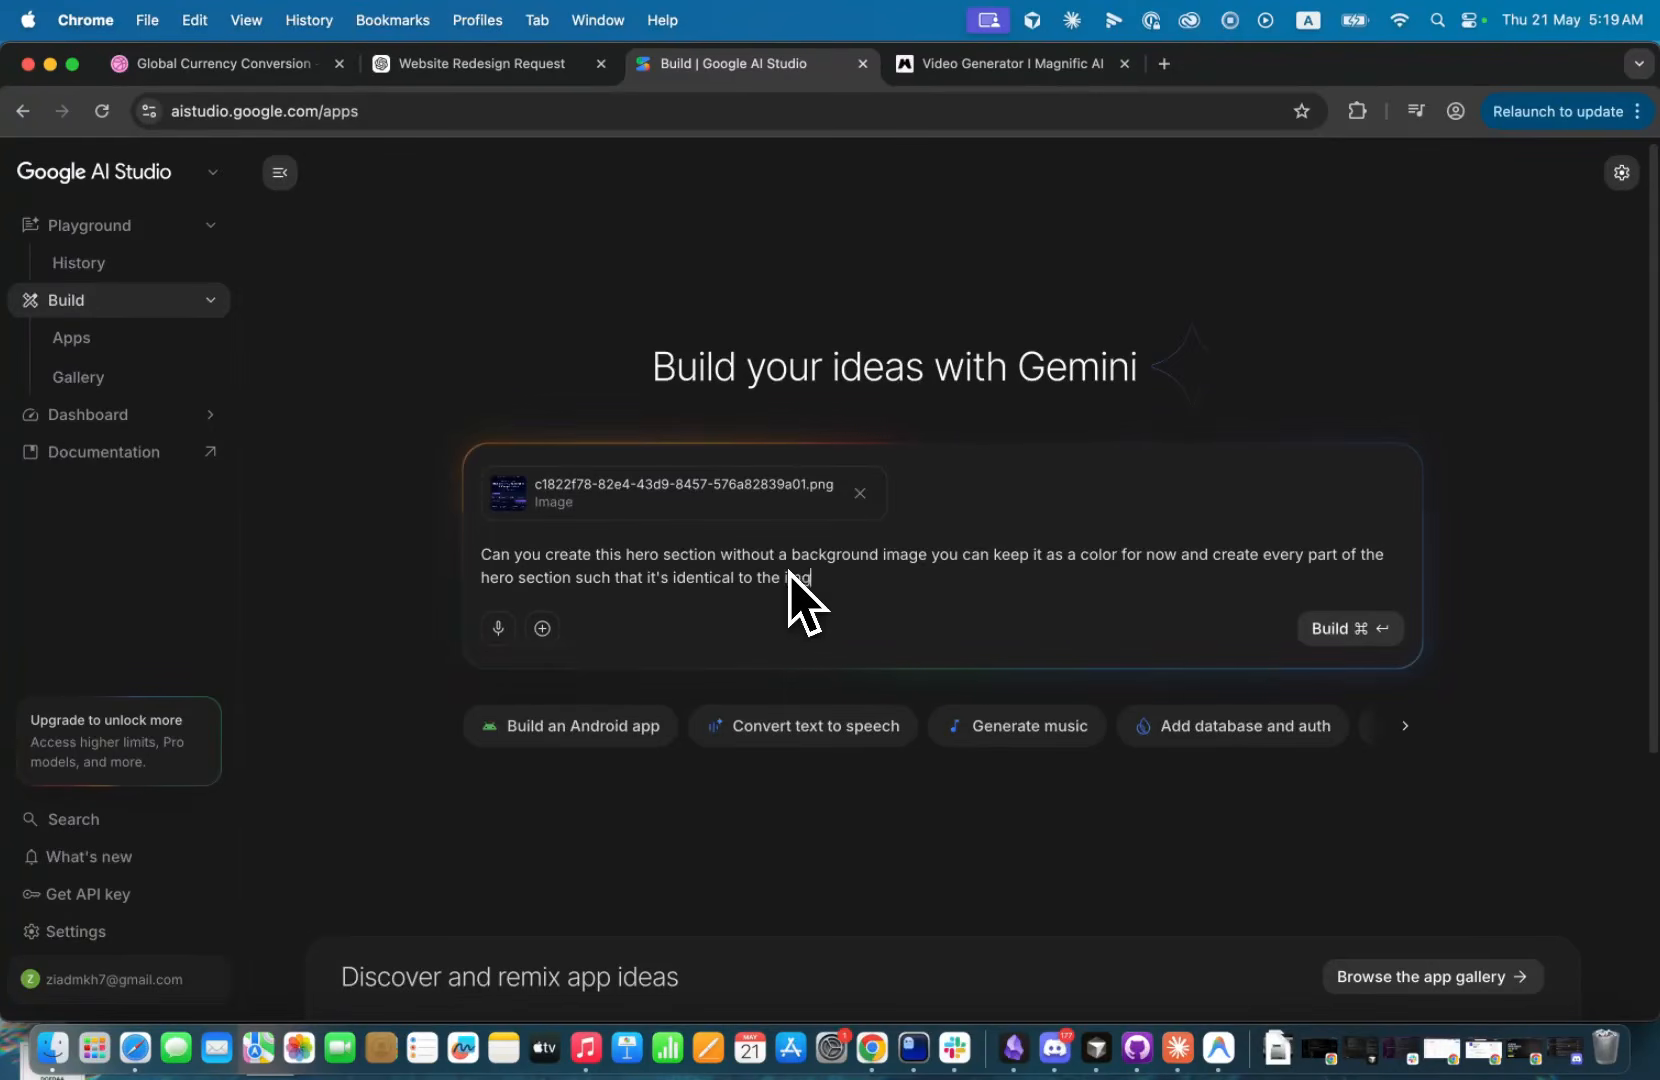
Complete the prompt with "and create every part of the hero section such that it's identical to the image" and start the build.
{"action": "key", "text": "Return"}
{"action": "key", "text": "BackSpace"}
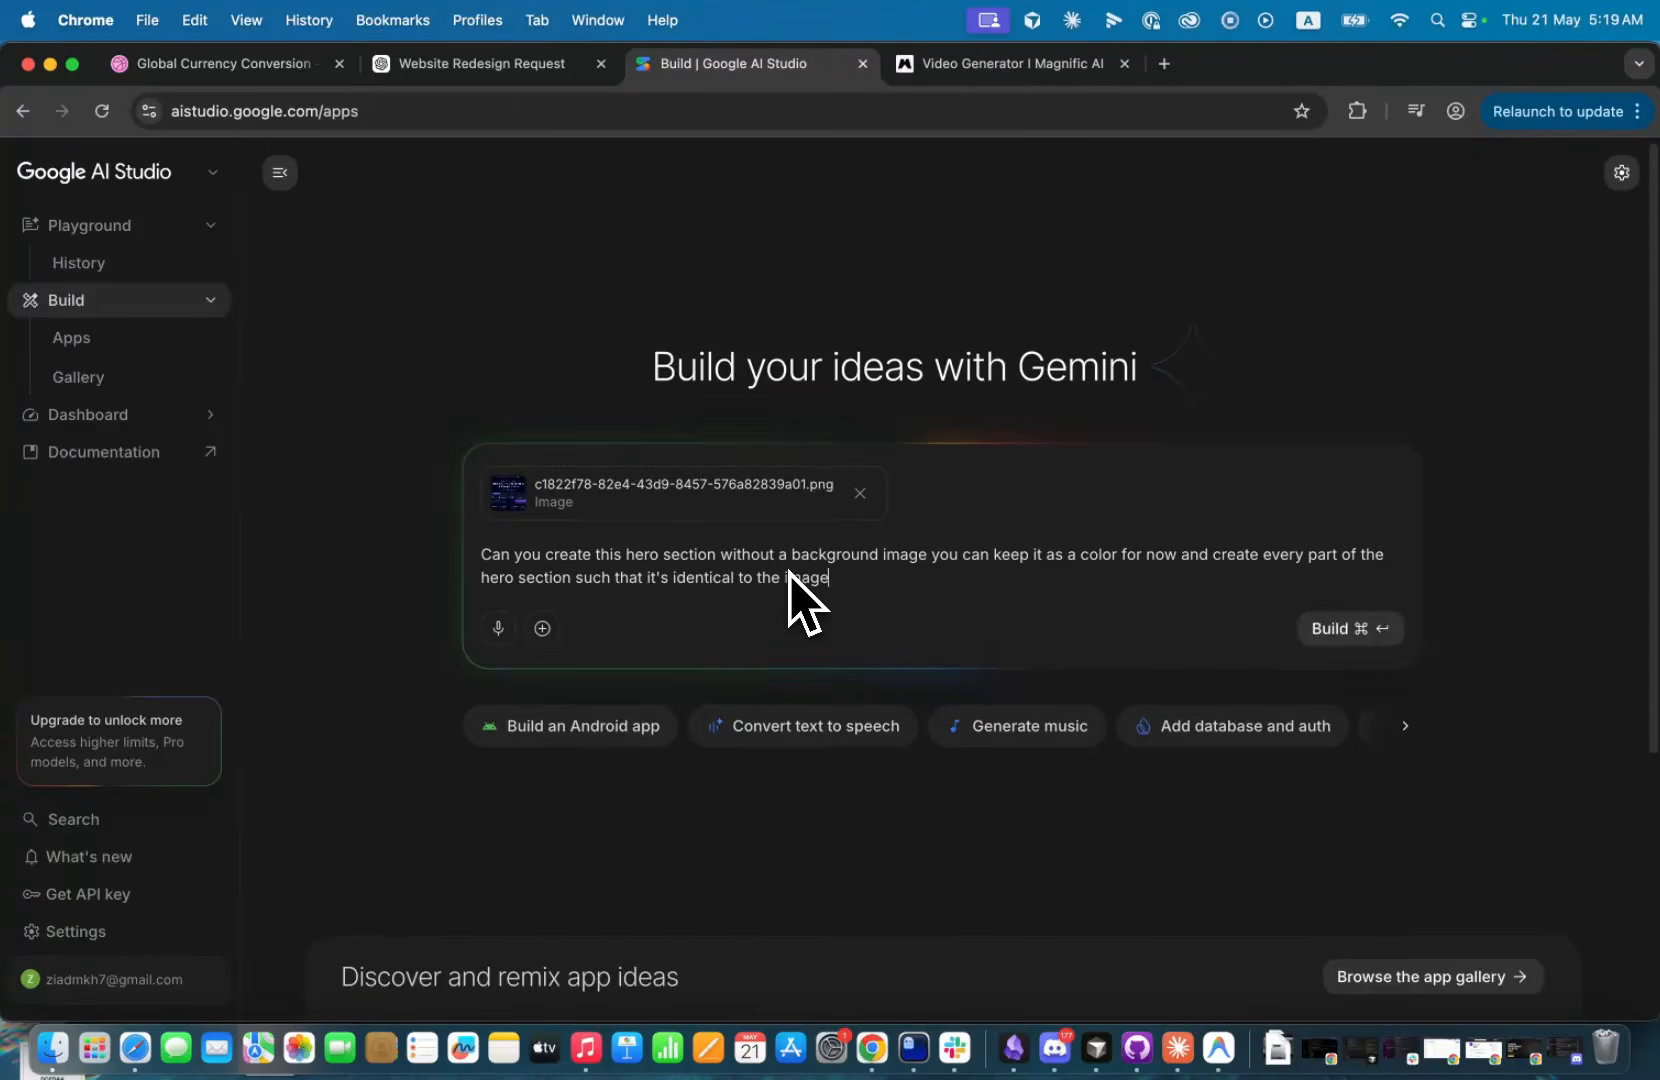
{"action": "key", "text": "super+Return"}
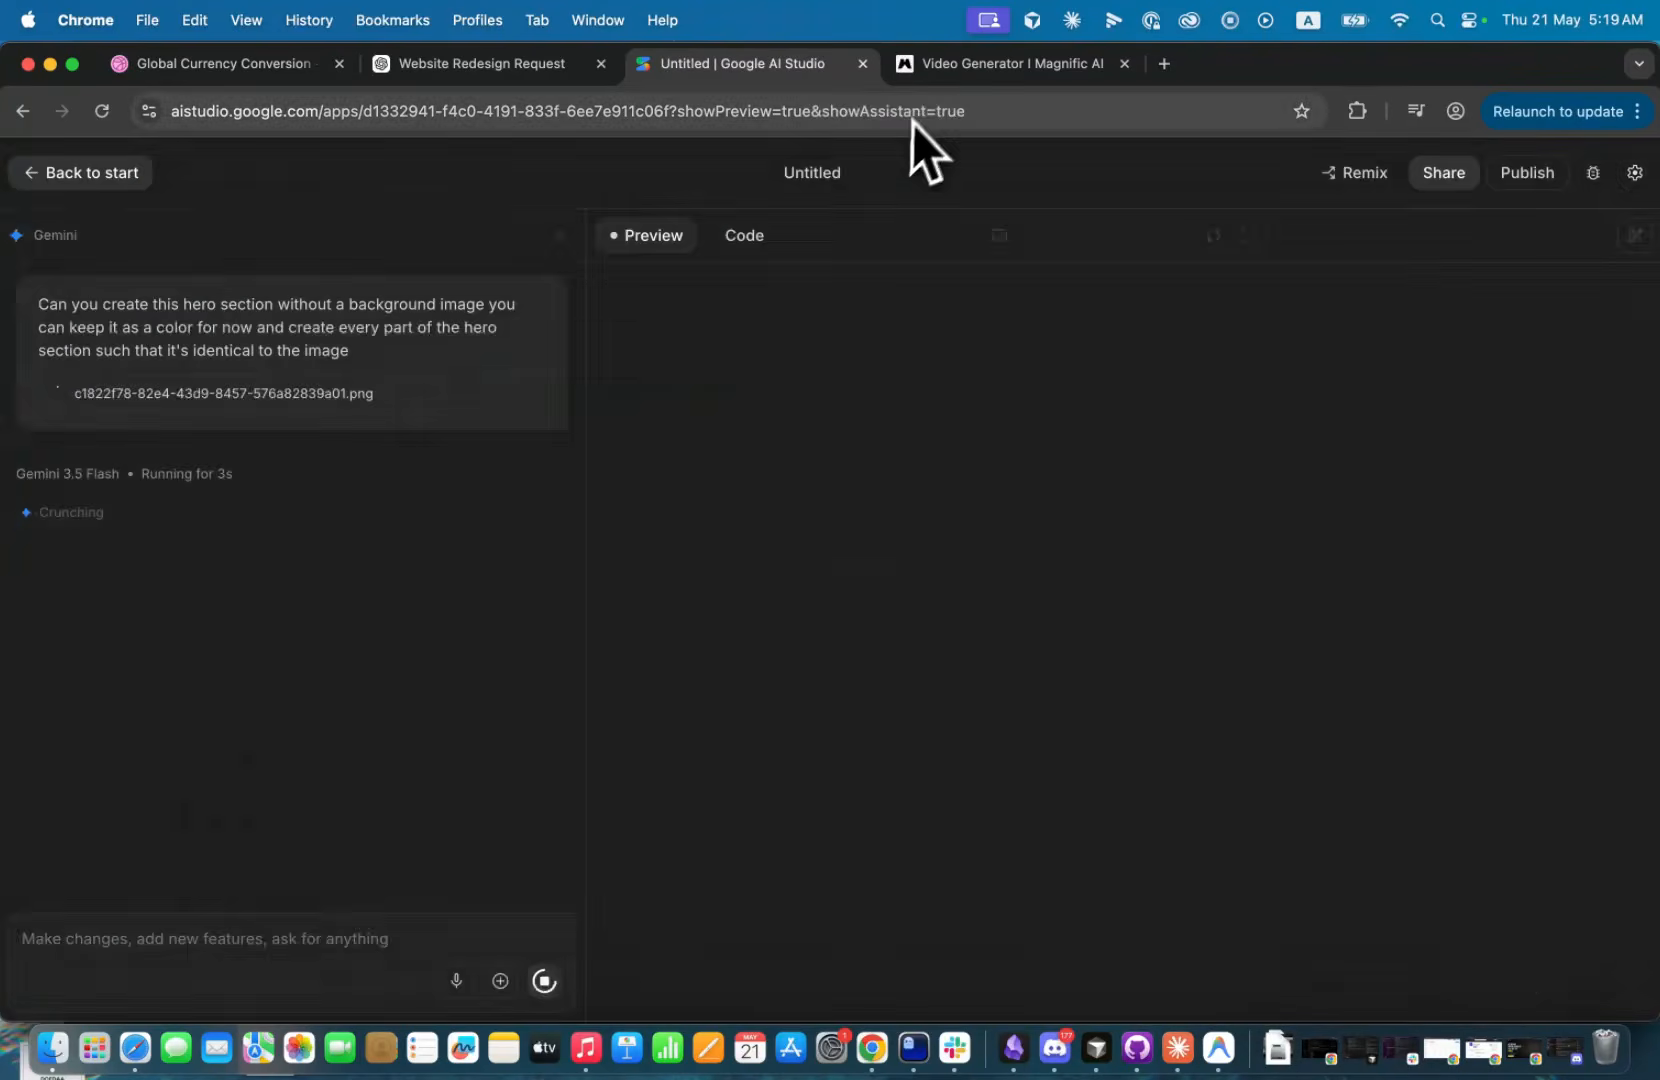
Check the background video's generation in Magnific, return to Google AI Studio and review the generated page from header to footer.
{"action": "left_click", "coordinate": [957, 80]}
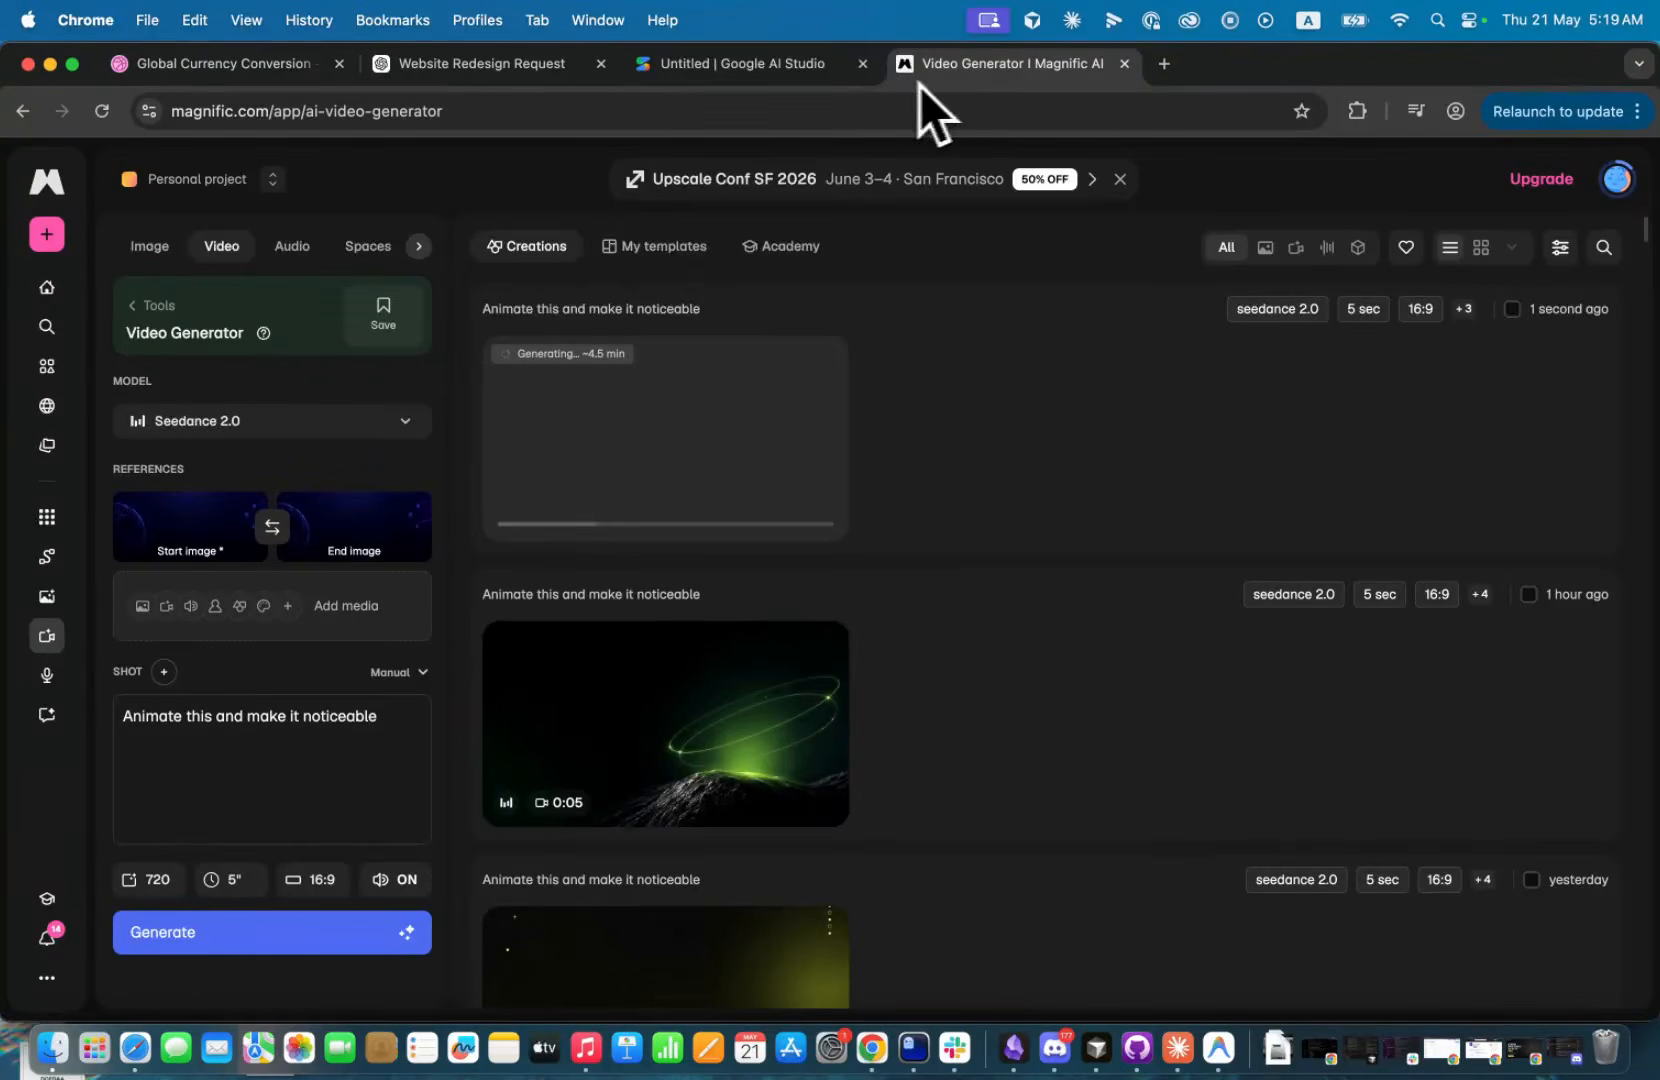
{"action": "left_click", "coordinate": [781, 86]}
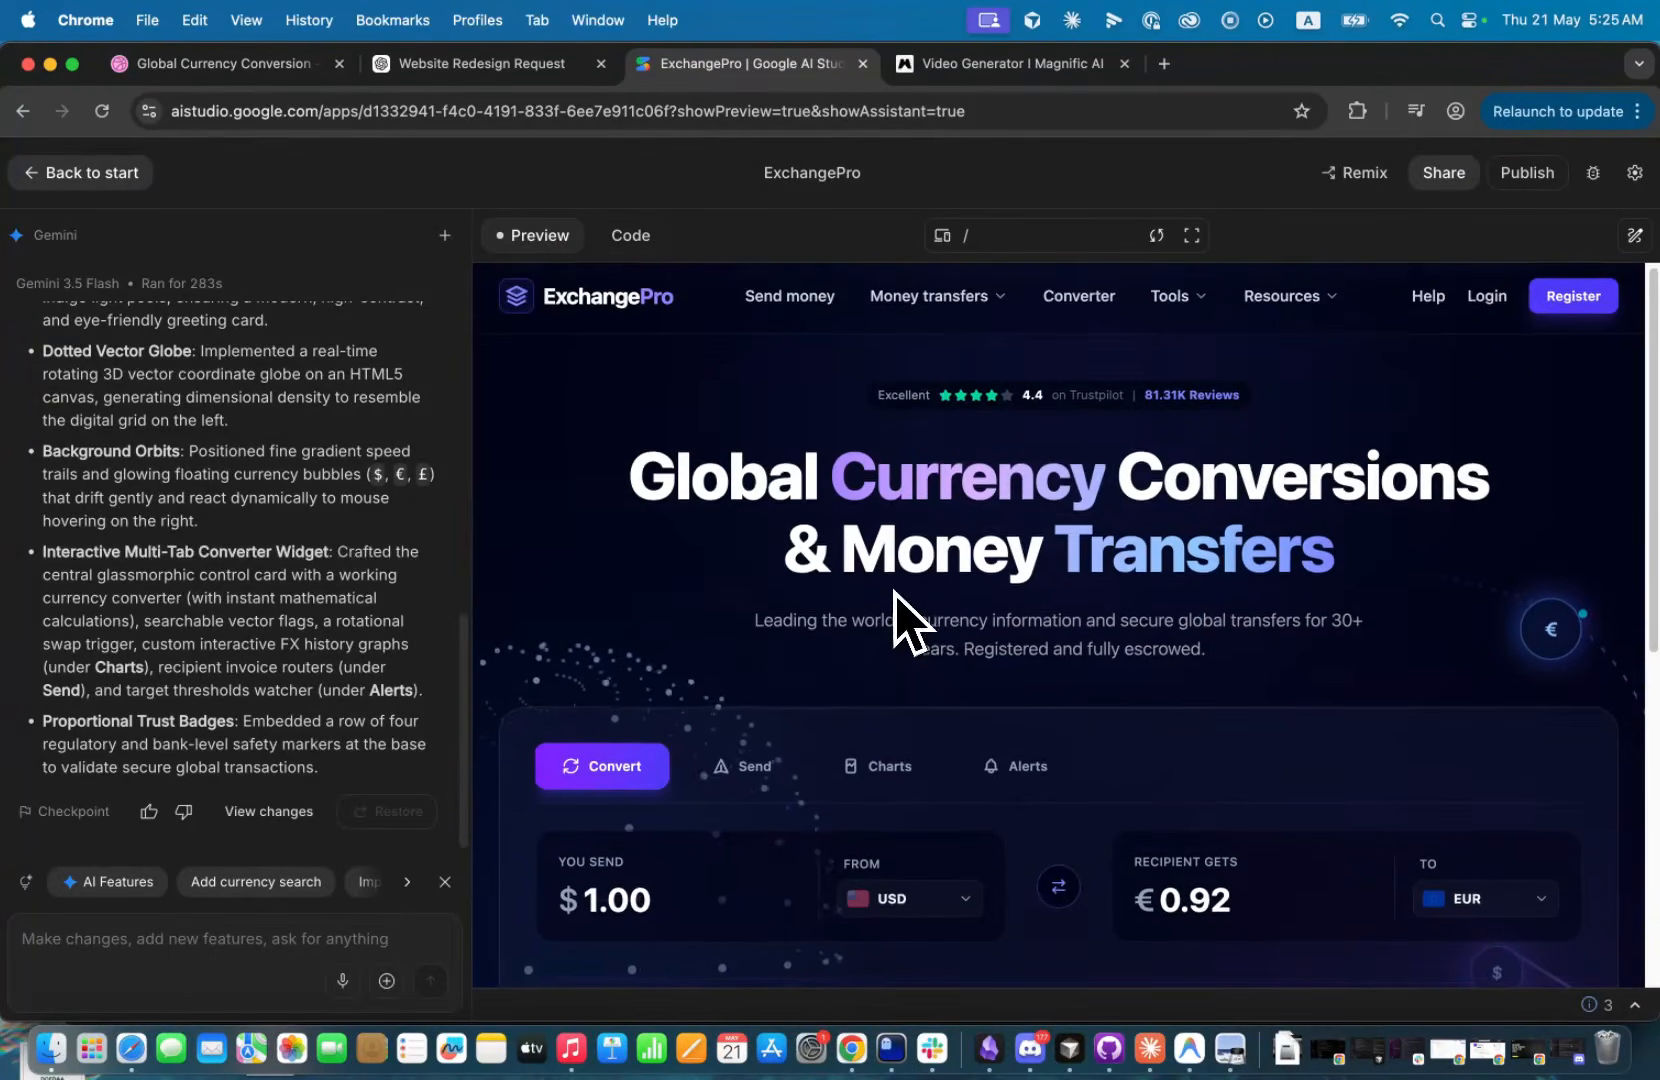
{"action": "scroll", "coordinate": [905, 612], "scroll_direction": "down", "scroll_amount": 3}
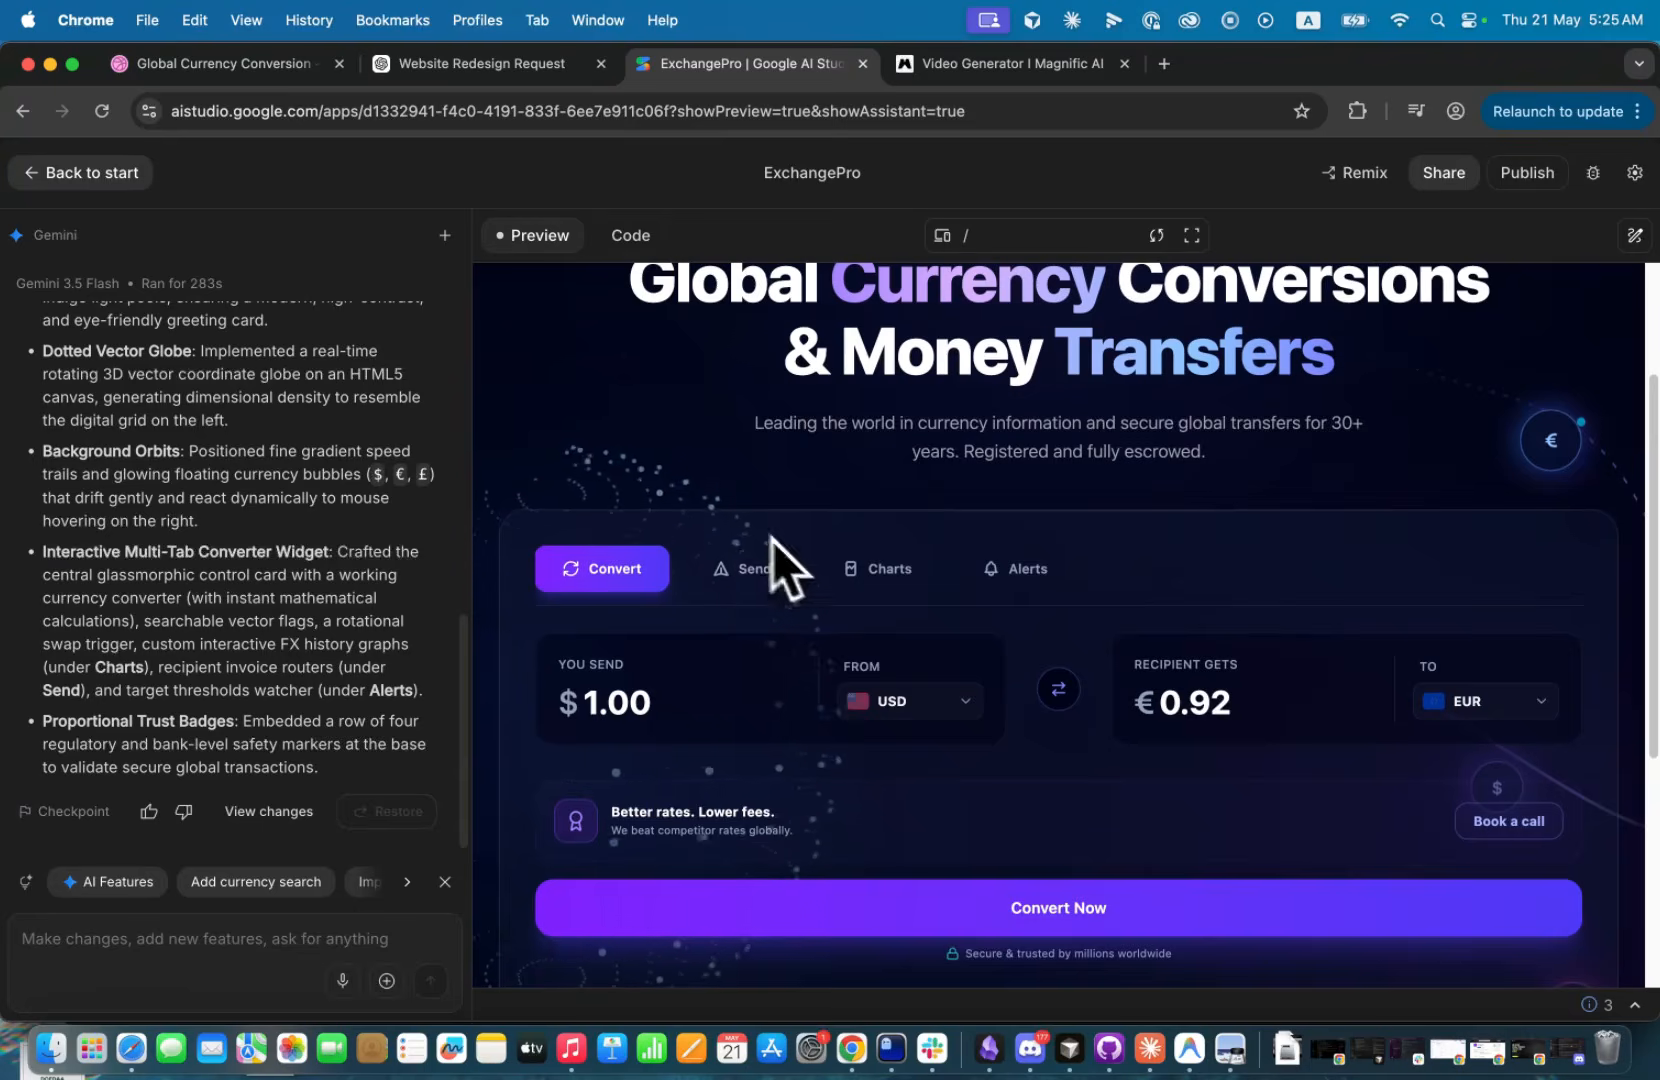
{"action": "scroll", "coordinate": [773, 540], "scroll_direction": "down", "scroll_amount": 2}
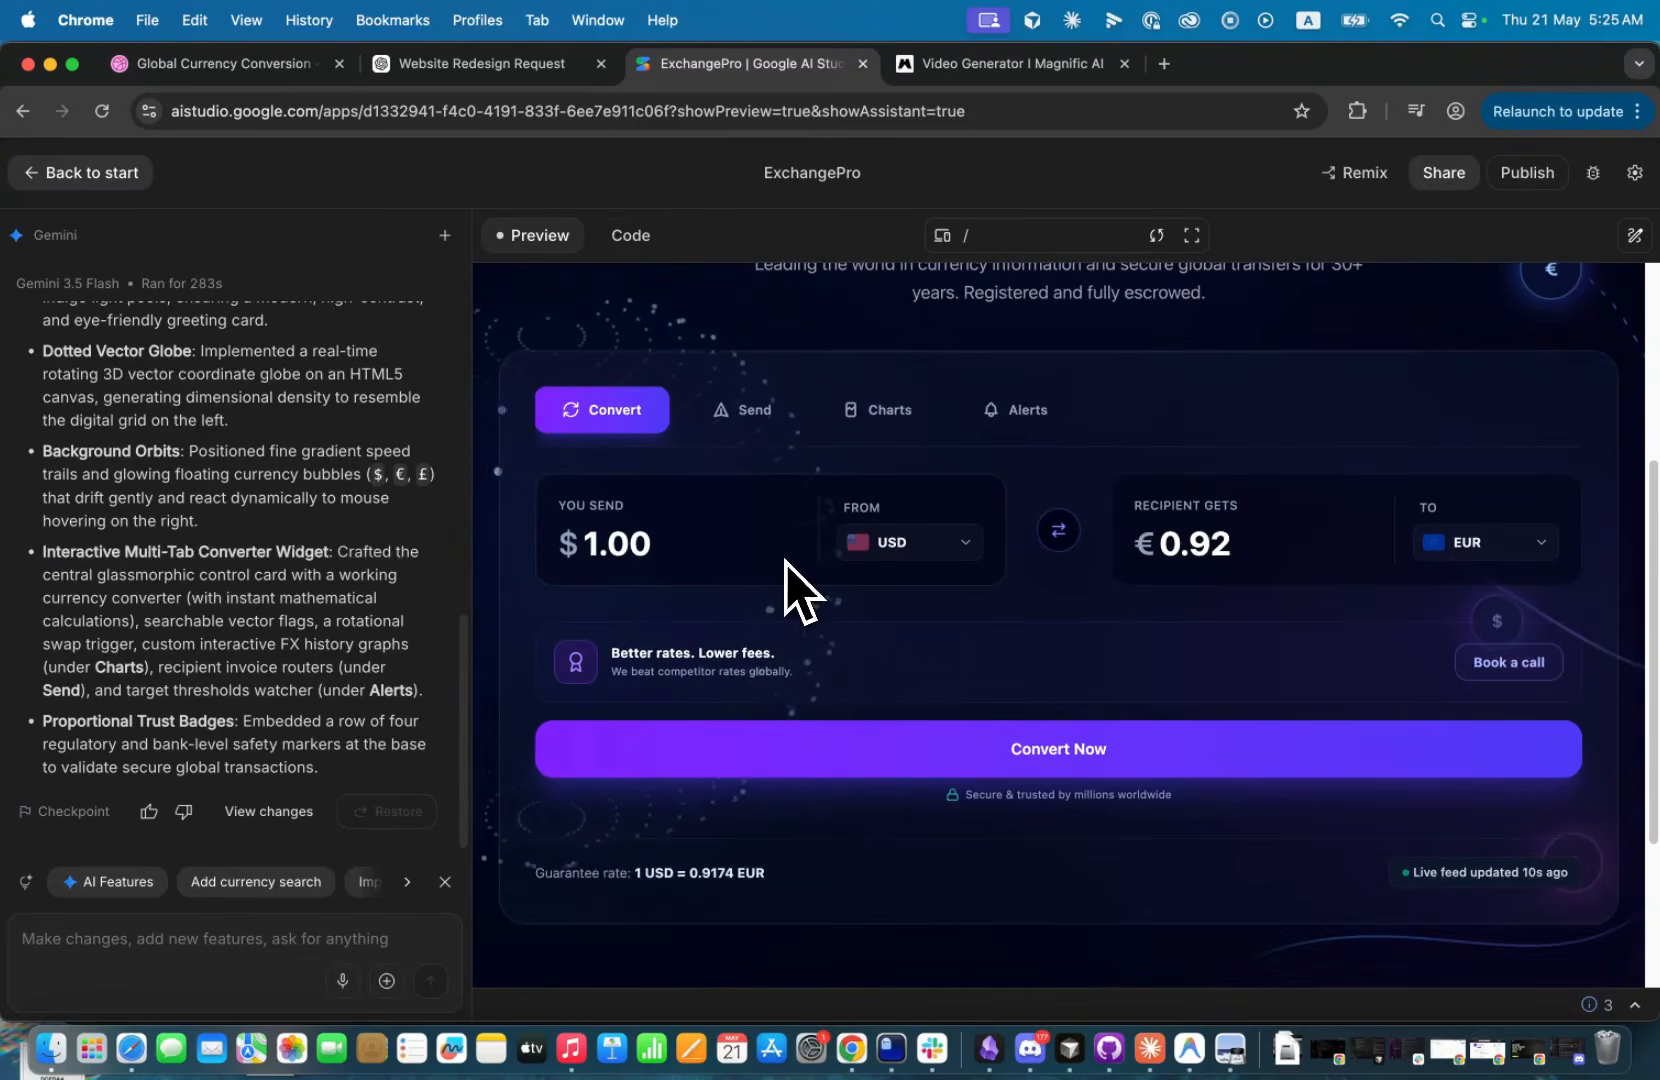
{"action": "scroll", "coordinate": [685, 600], "scroll_direction": "up", "scroll_amount": 2}
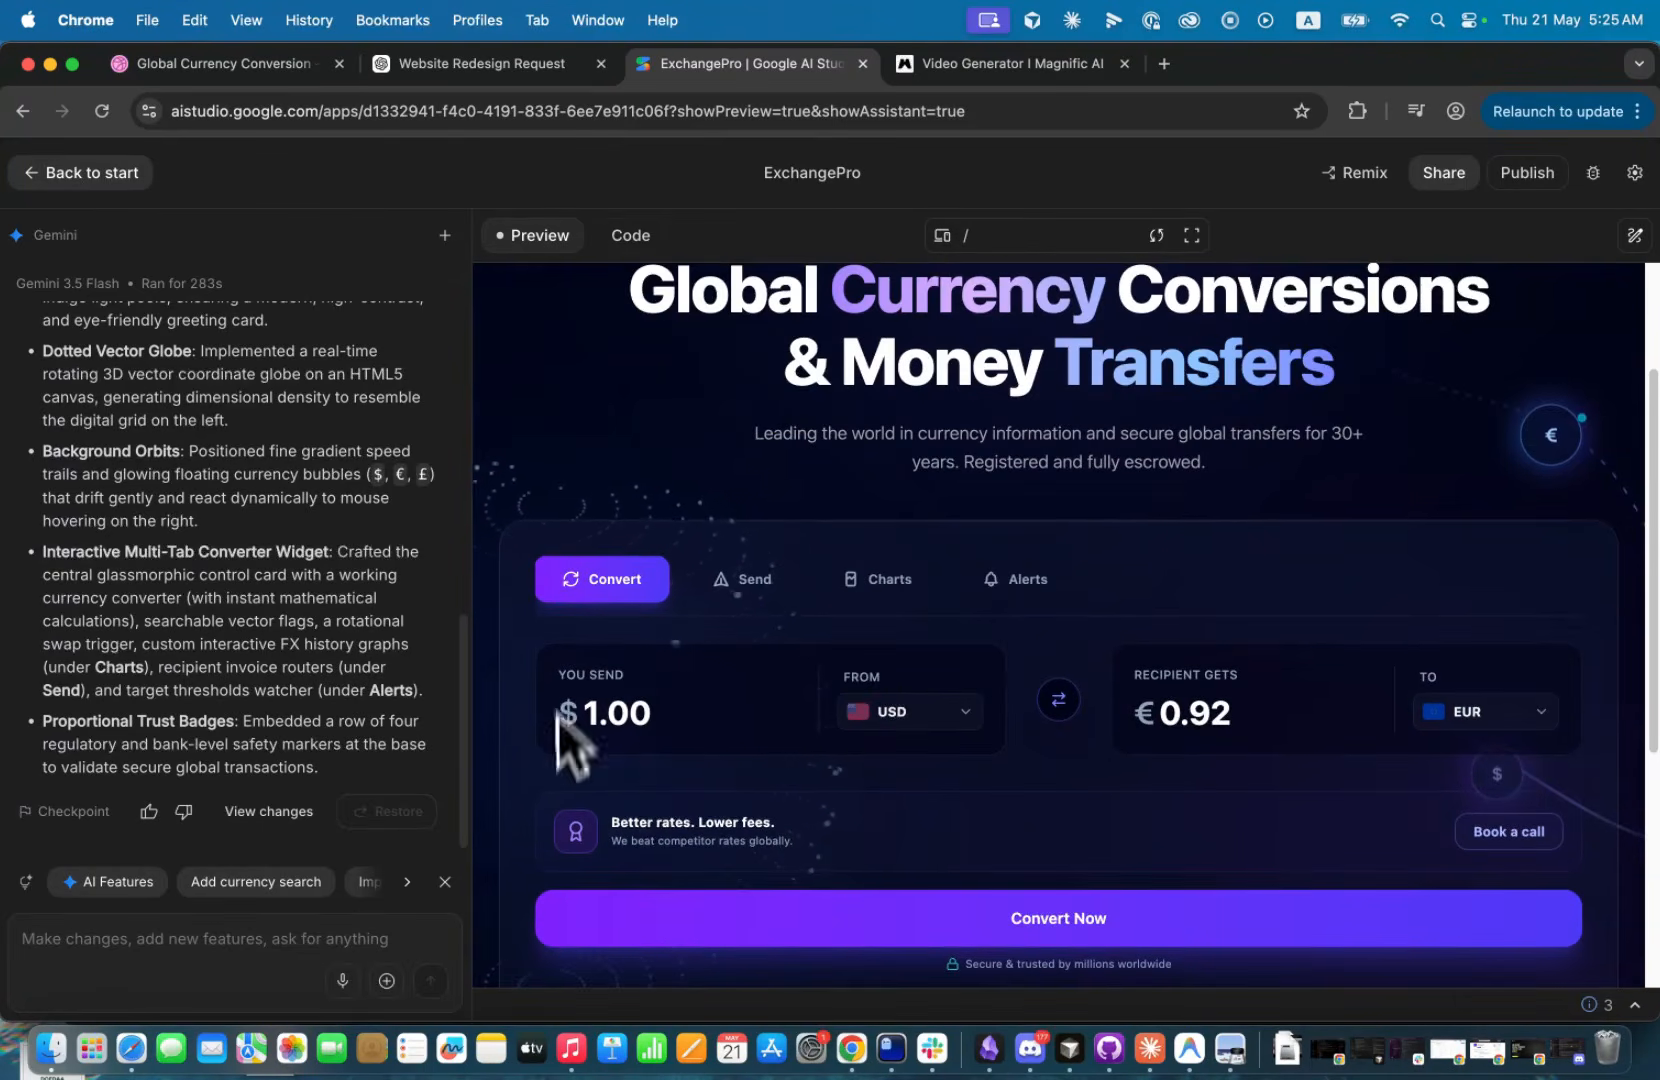
{"action": "scroll", "coordinate": [680, 685], "scroll_direction": "down", "scroll_amount": 2}
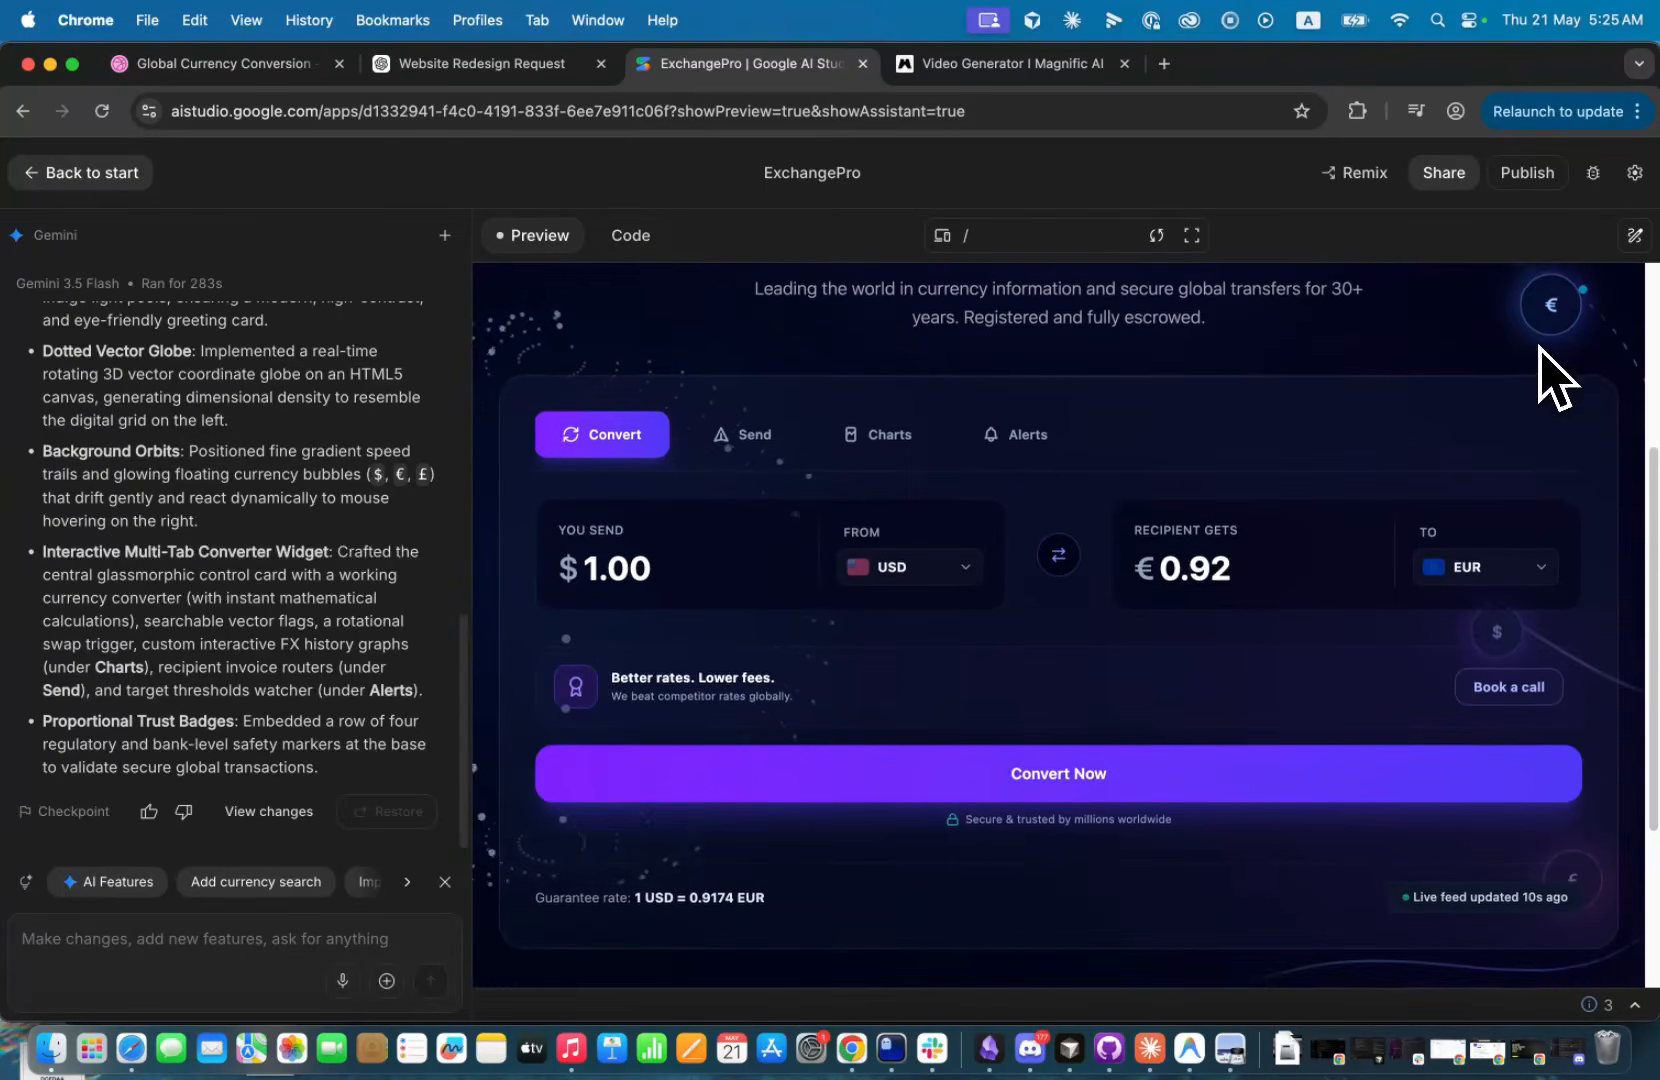
{"action": "scroll", "coordinate": [1547, 380], "scroll_direction": "up", "scroll_amount": 2}
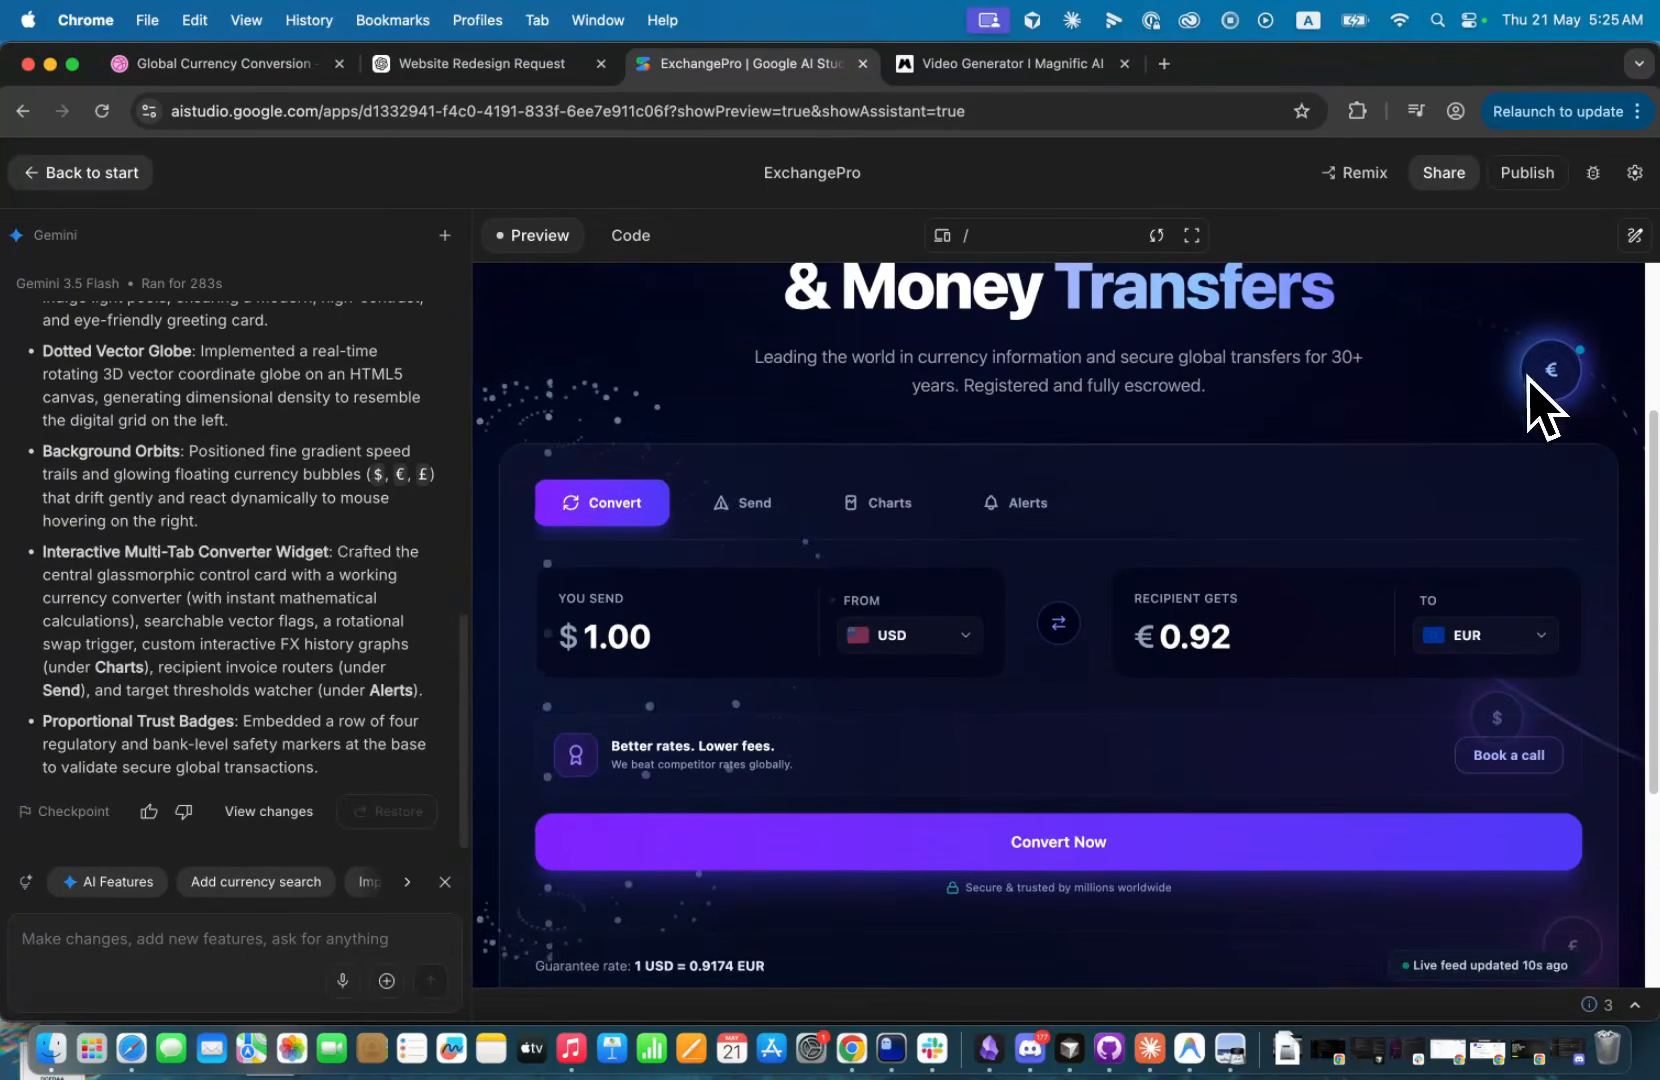
{"action": "scroll", "coordinate": [752, 556], "scroll_direction": "up", "scroll_amount": 3}
{"action": "scroll", "coordinate": [763, 556], "scroll_direction": "down", "scroll_amount": 6}
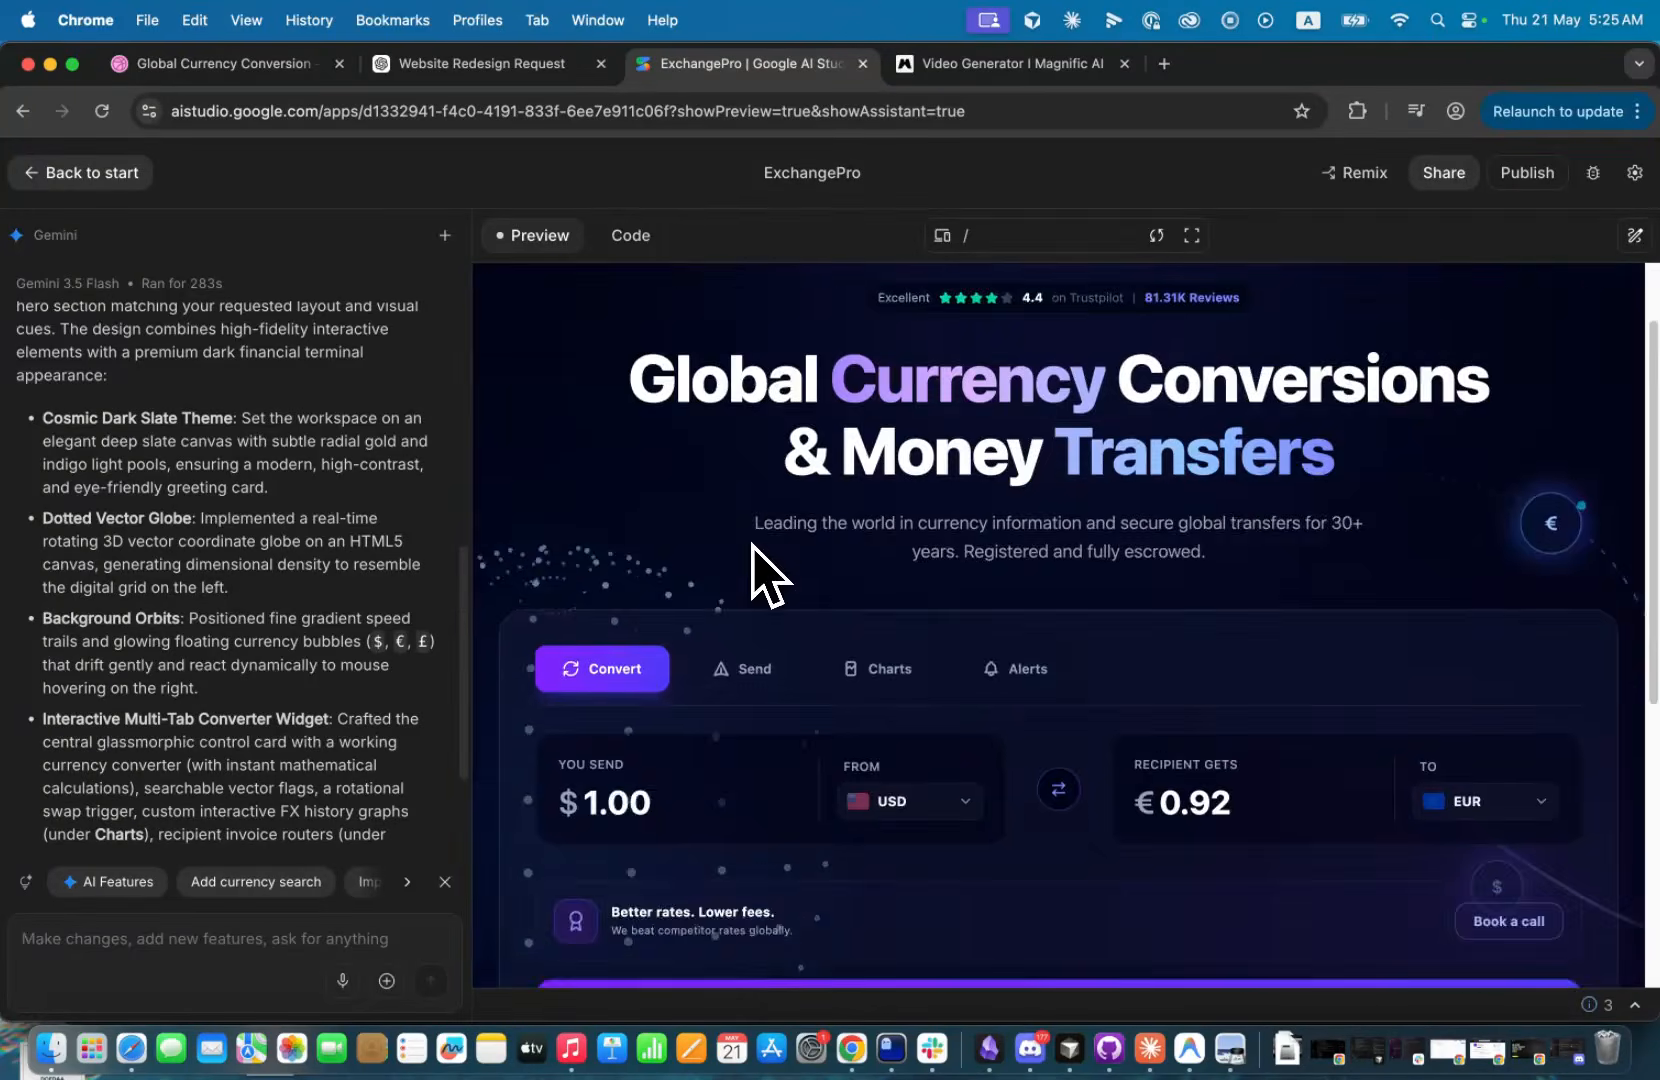
{"action": "scroll", "coordinate": [755, 545], "scroll_direction": "down", "scroll_amount": 2}
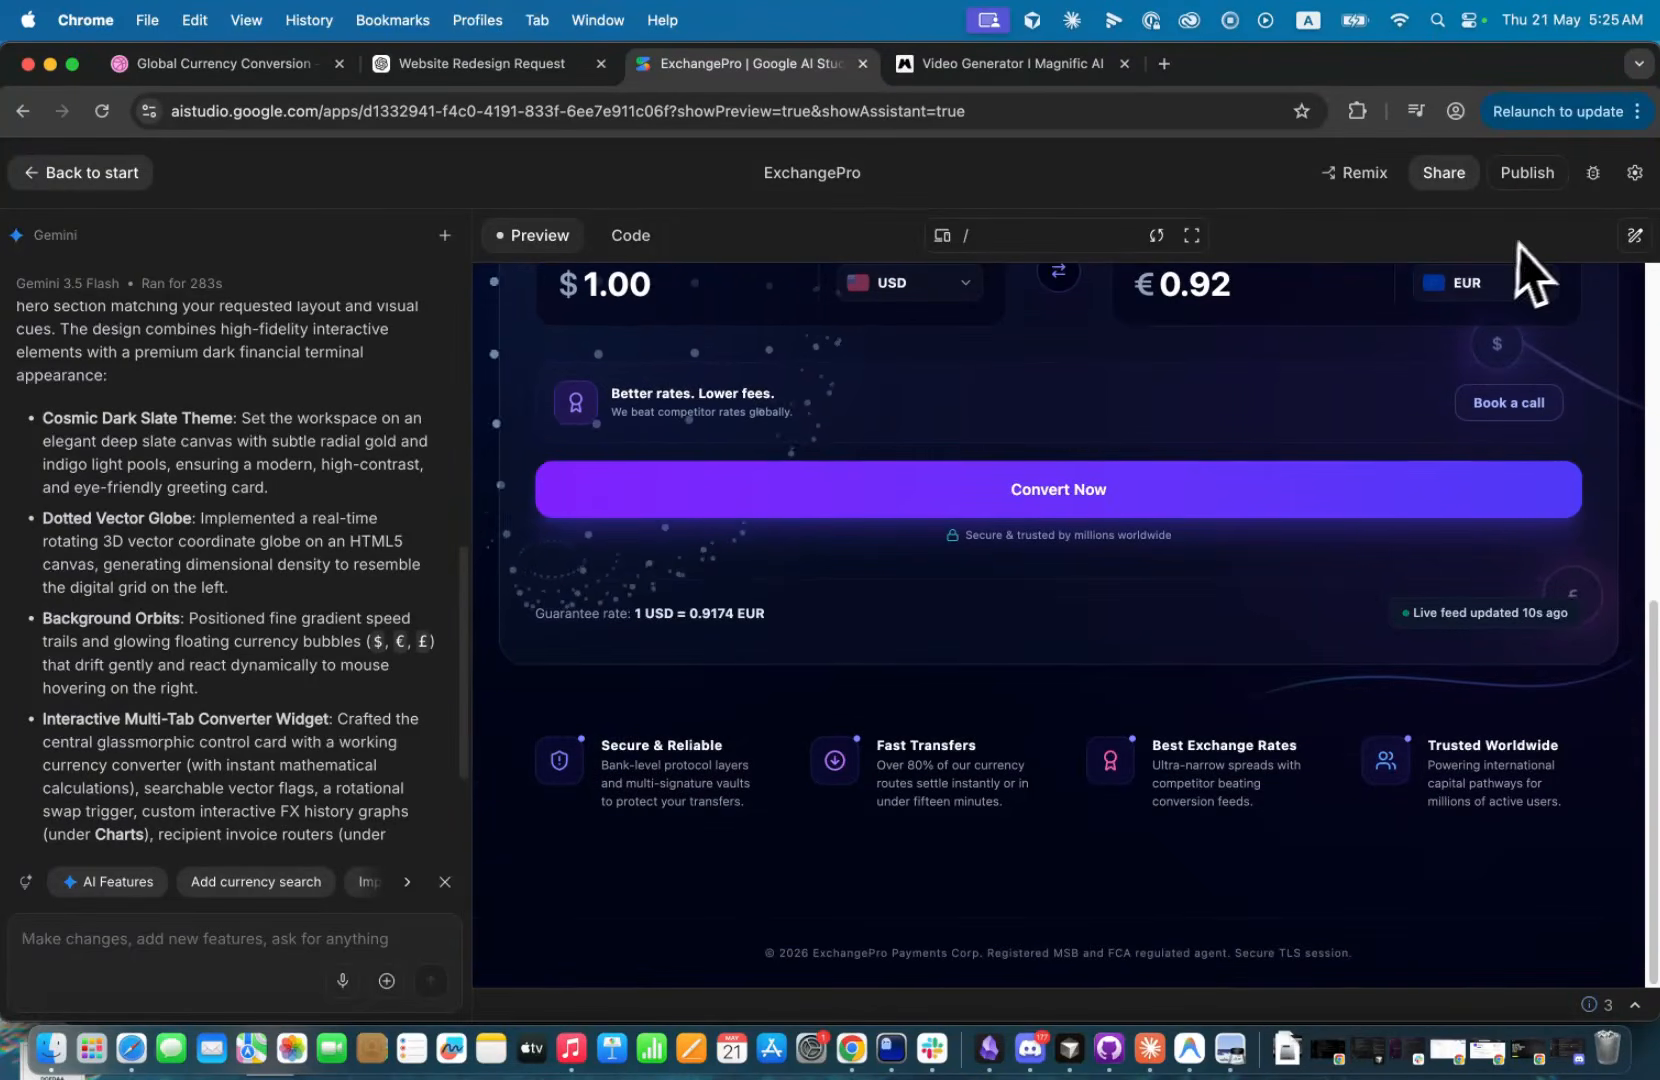
Review the generated page in full screen and open the original redesign image in Preview for comparison.
{"action": "left_click", "coordinate": [1191, 235]}
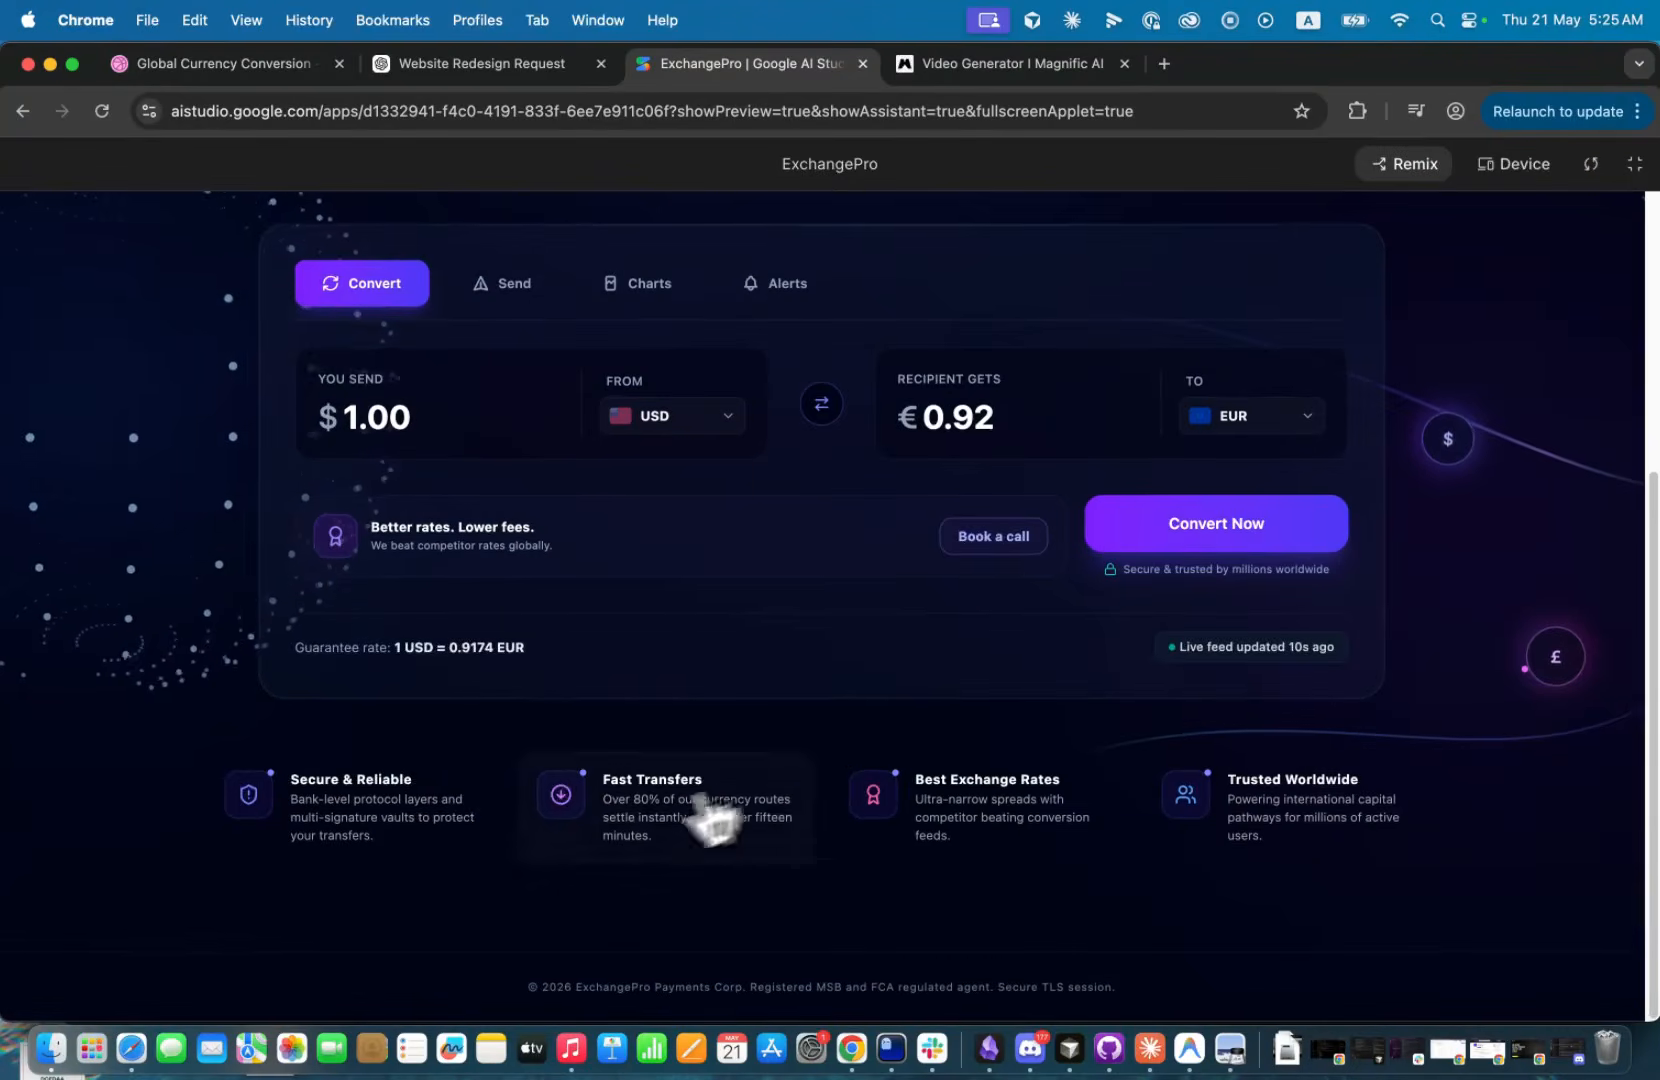
{"action": "scroll", "coordinate": [548, 768], "scroll_direction": "up", "scroll_amount": 10}
{"action": "scroll", "coordinate": [548, 768], "scroll_direction": "down", "scroll_amount": 10}
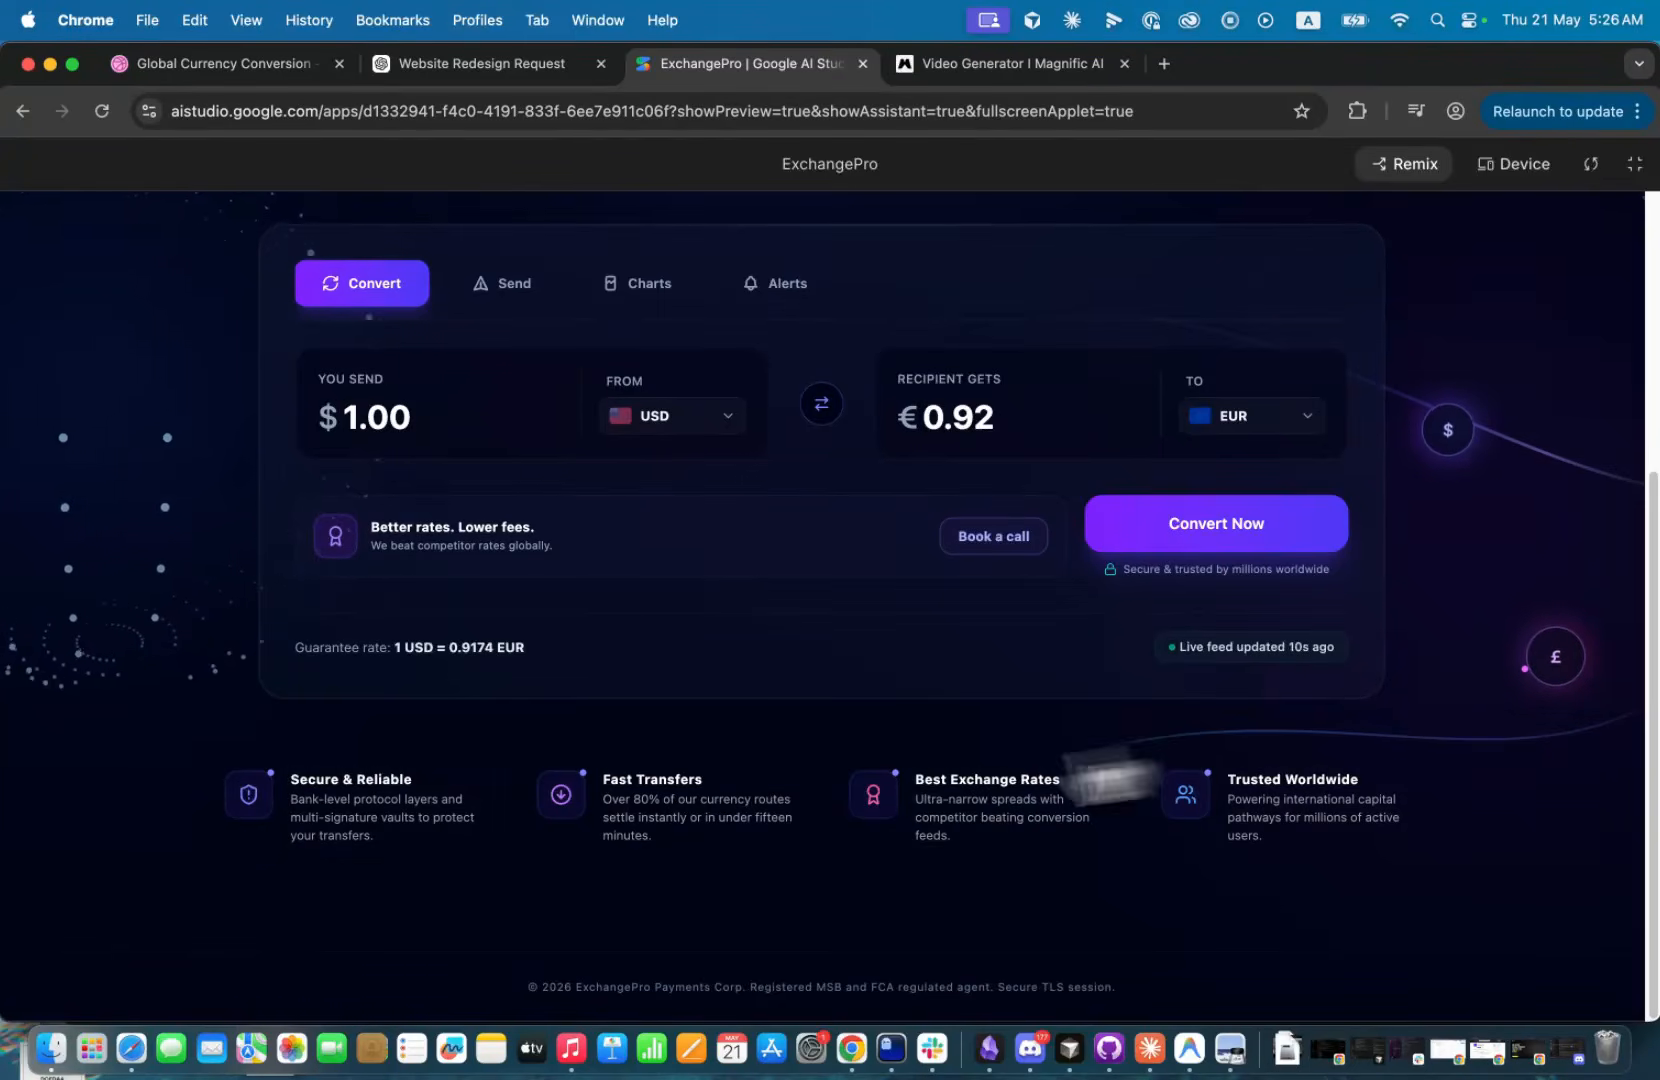
{"action": "scroll", "coordinate": [500, 813], "scroll_direction": "up", "scroll_amount": 1}
{"action": "scroll", "coordinate": [508, 835], "scroll_direction": "up", "scroll_amount": 5}
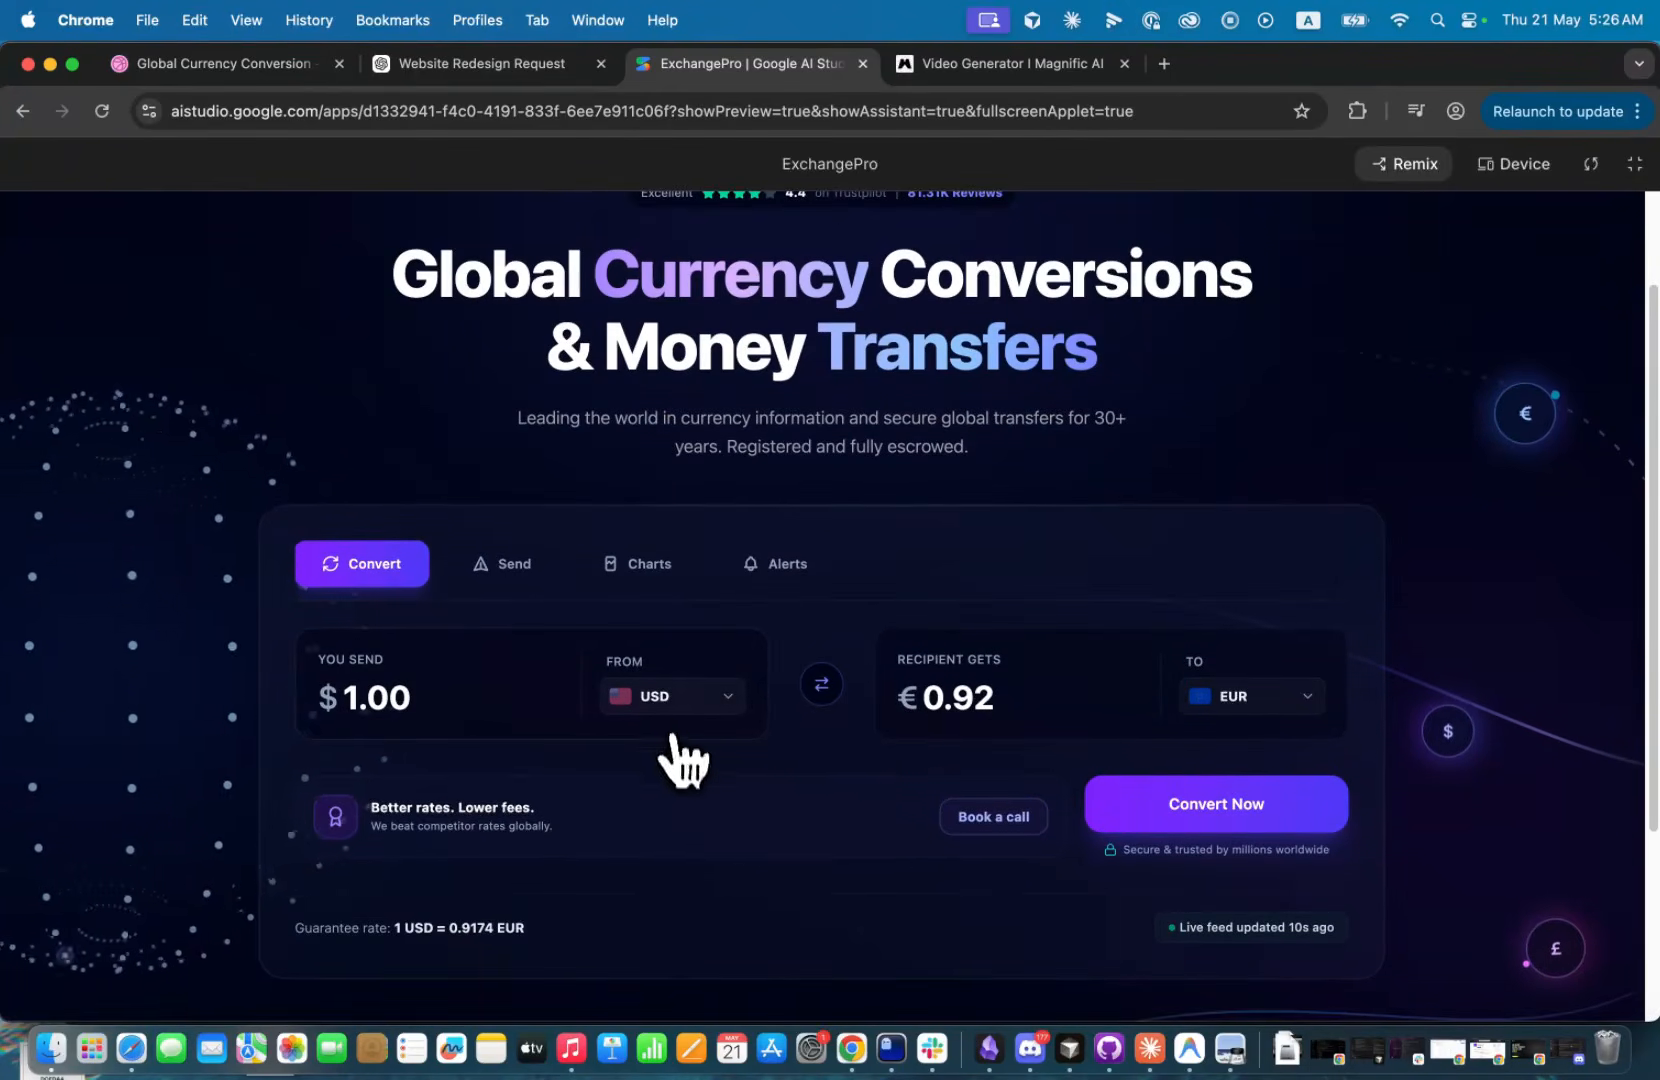
{"action": "scroll", "coordinate": [668, 740], "scroll_direction": "up", "scroll_amount": 3}
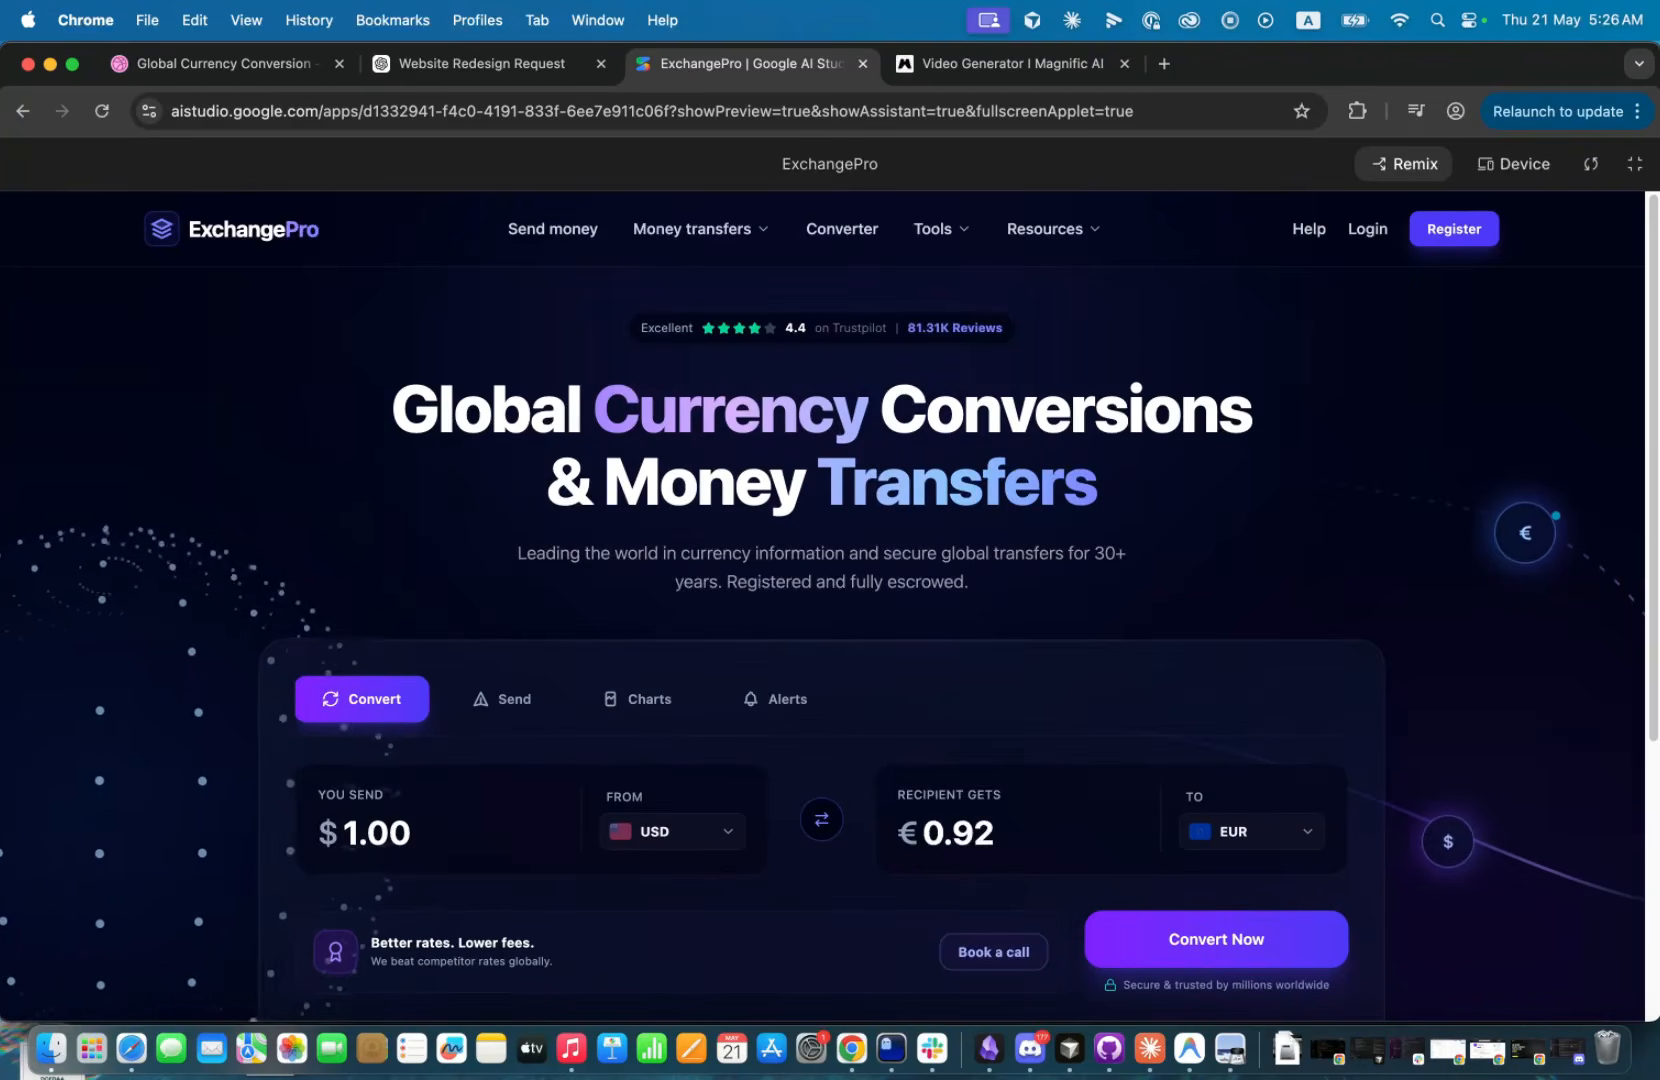
{"action": "left_click_drag", "start_coordinate": [766, 0], "coordinate": [712, 90]}
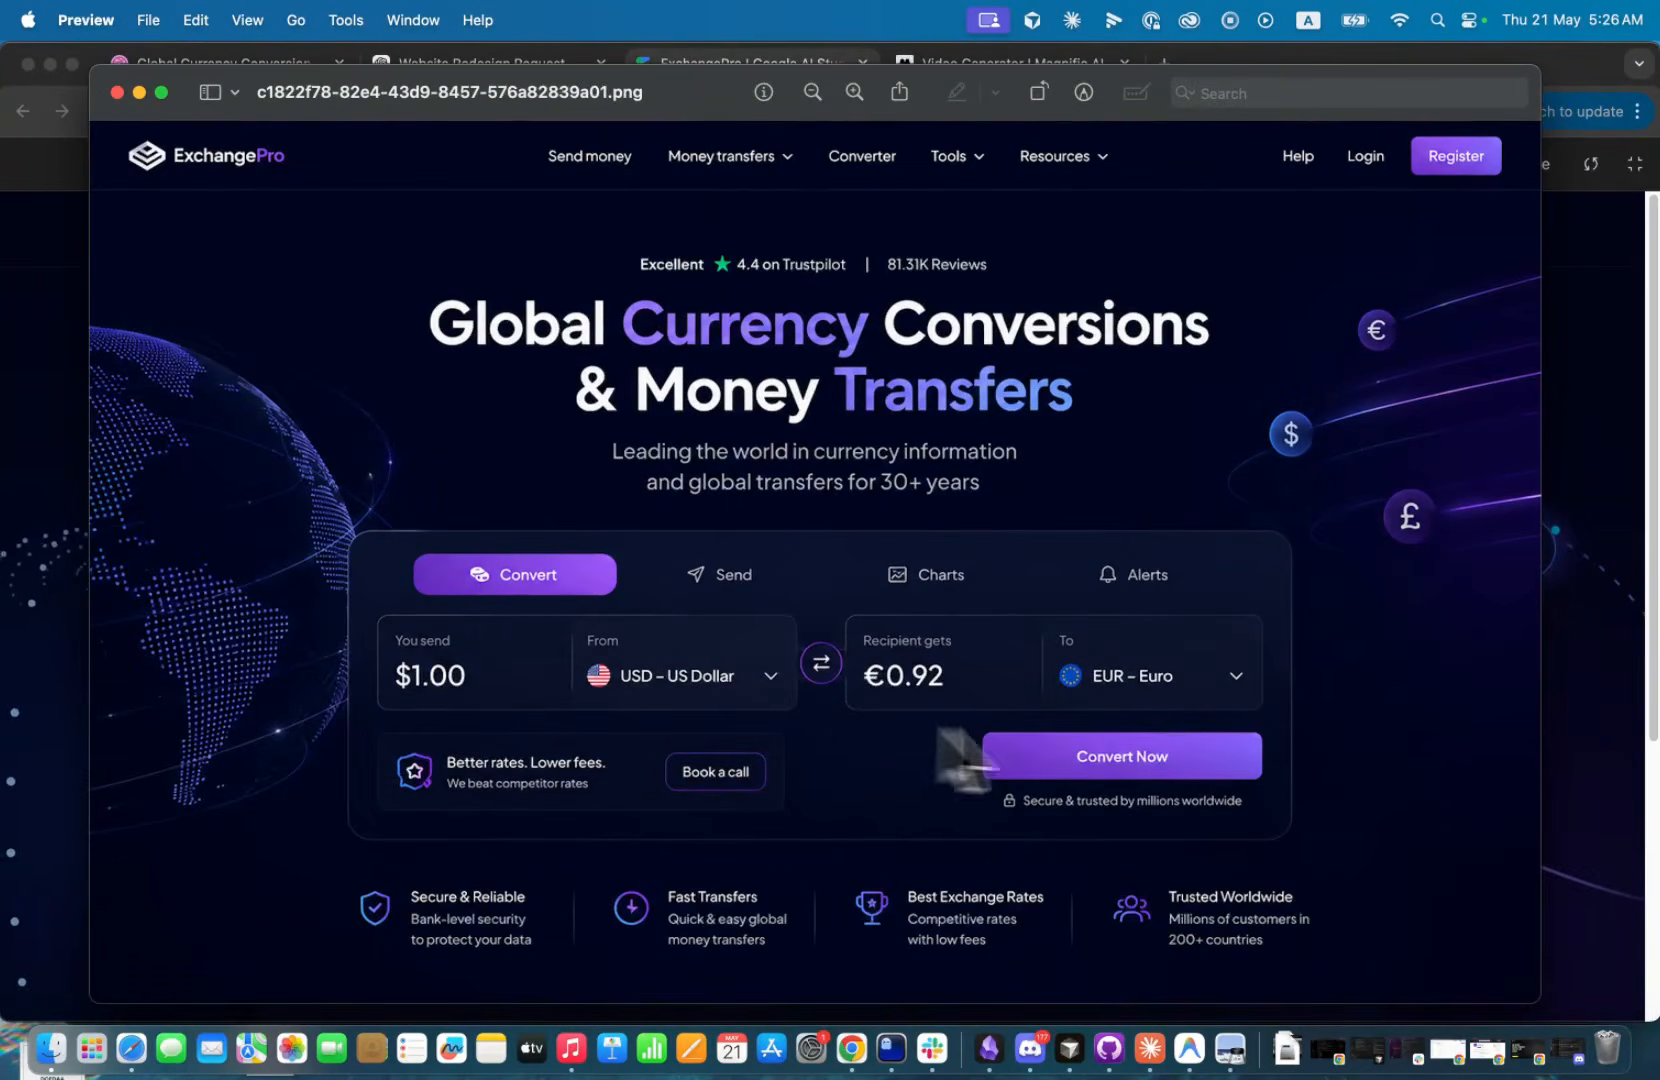
Put the redesign image away, review the generated page from header to footer, and leave full screen.
{"action": "left_click_drag", "start_coordinate": [680, 92], "coordinate": [438, 0]}
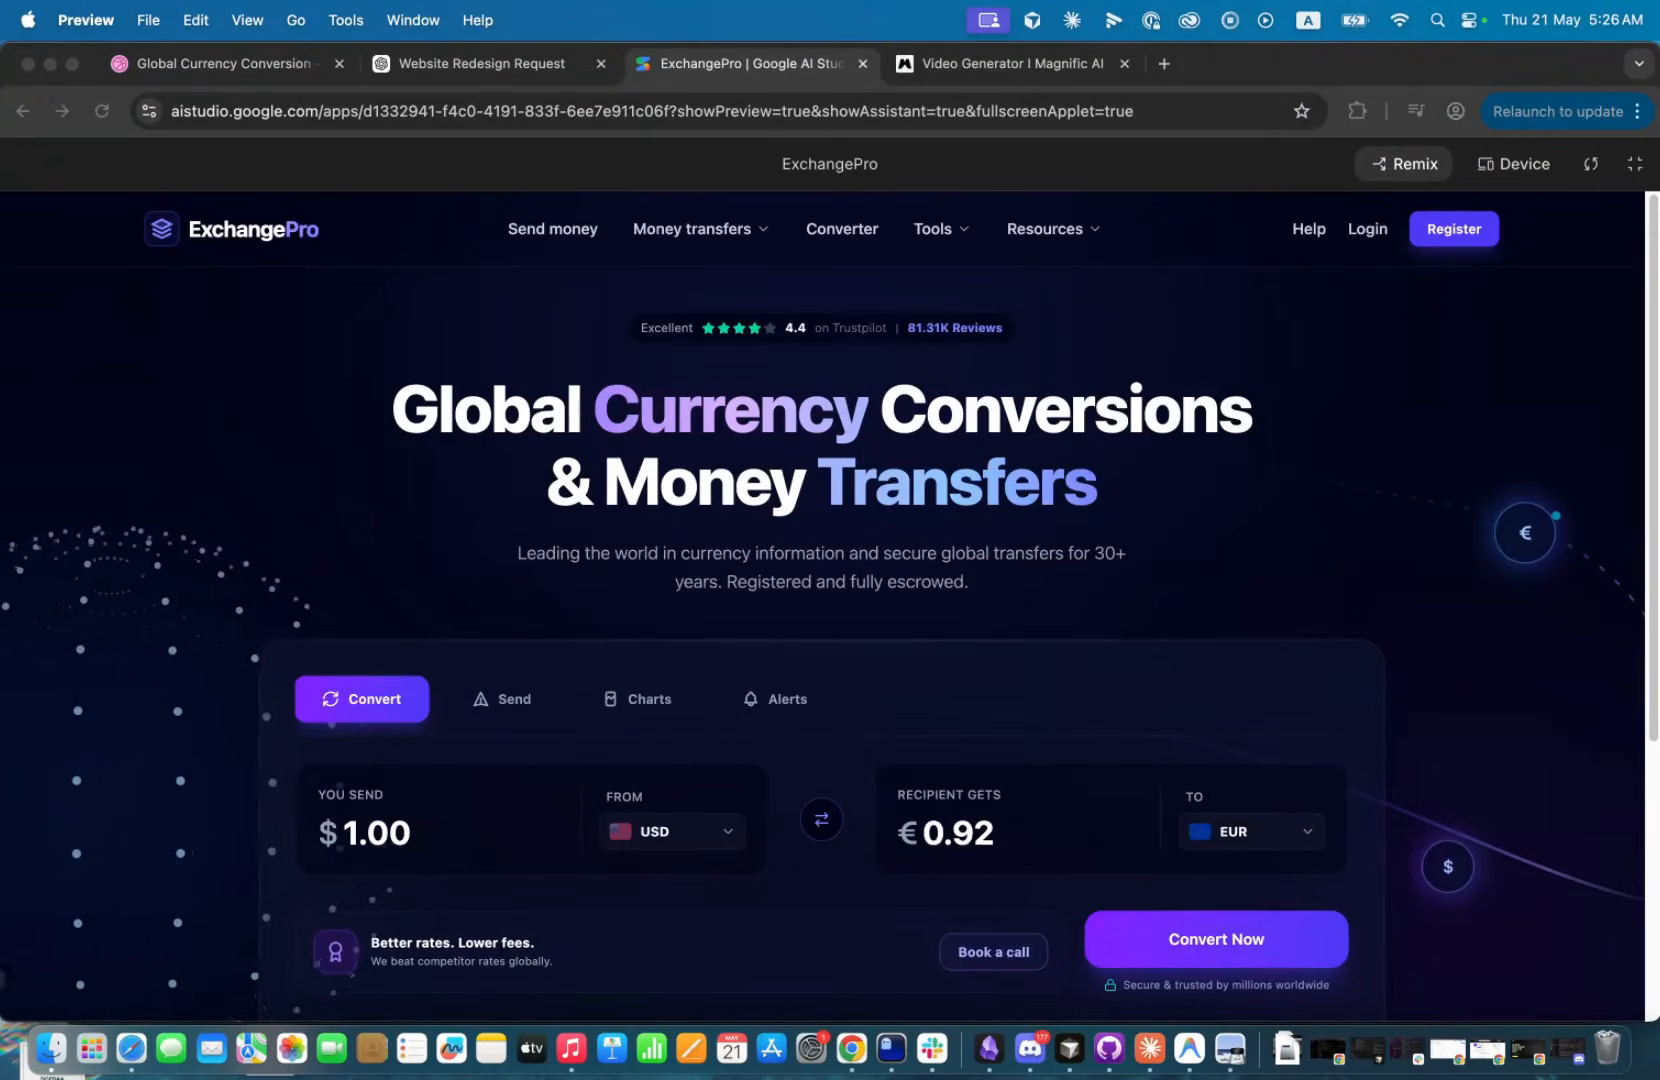
{"action": "scroll", "coordinate": [704, 765], "scroll_direction": "down", "scroll_amount": 5}
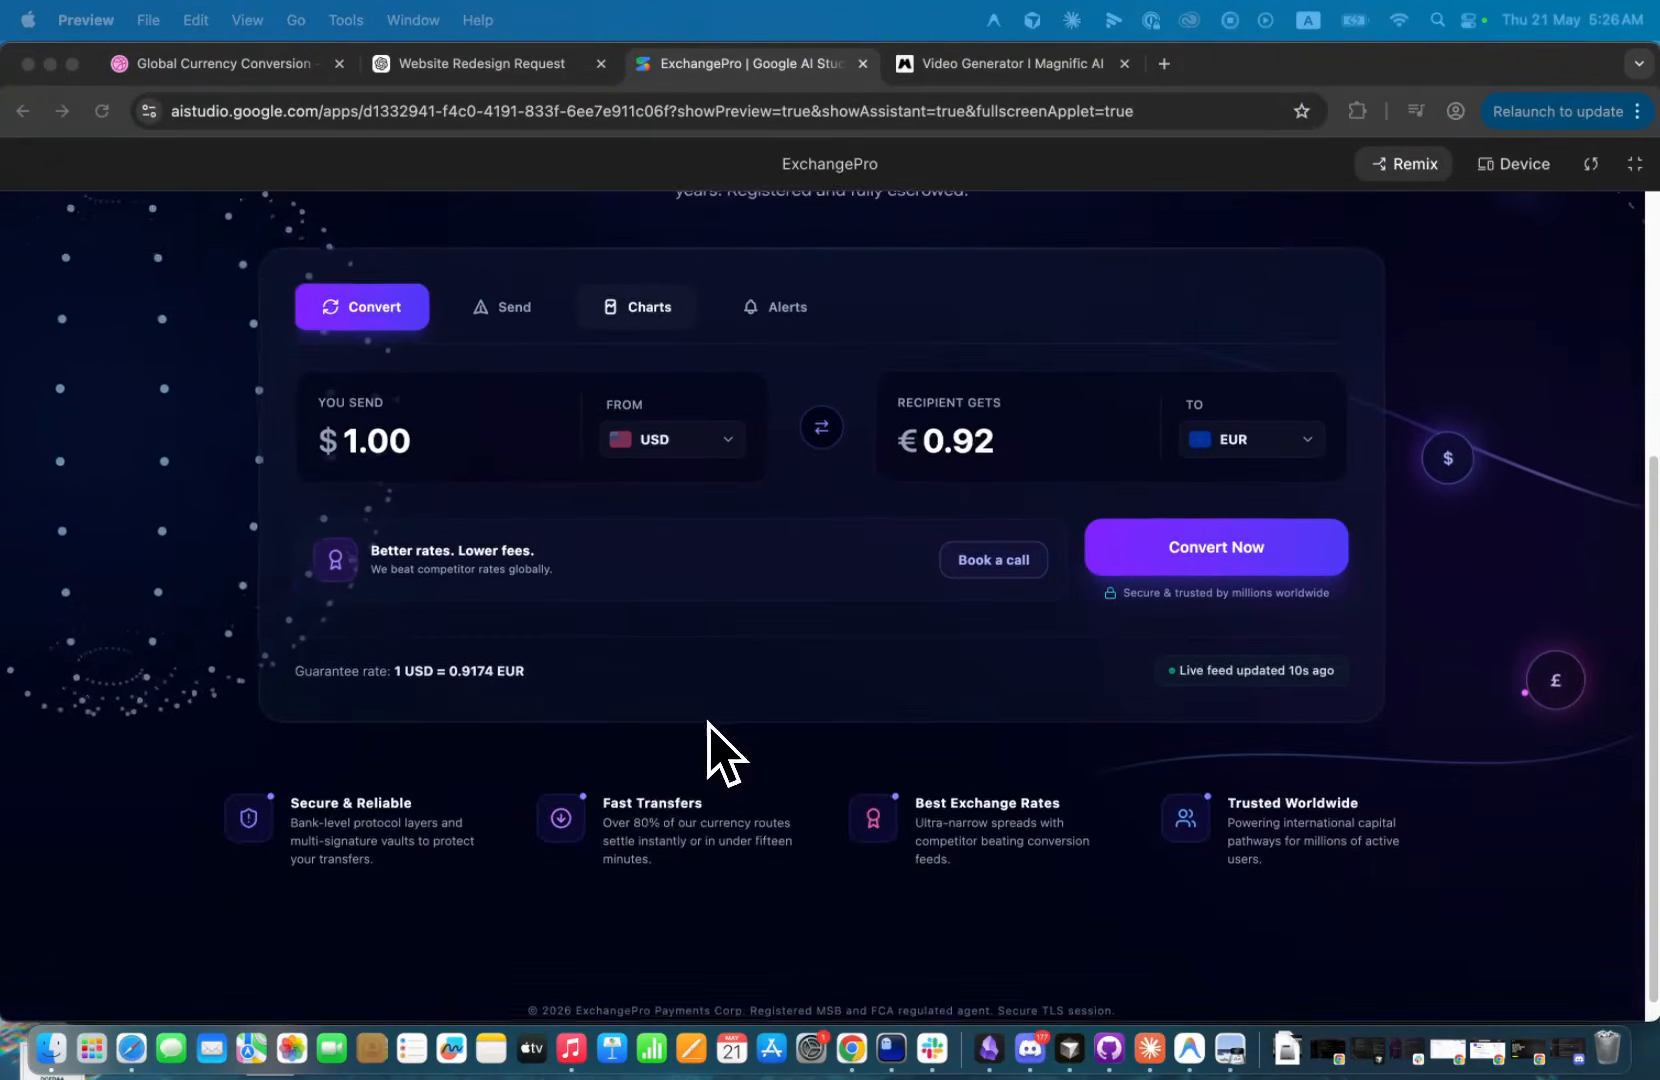
{"action": "scroll", "coordinate": [660, 810], "scroll_direction": "up", "scroll_amount": 5}
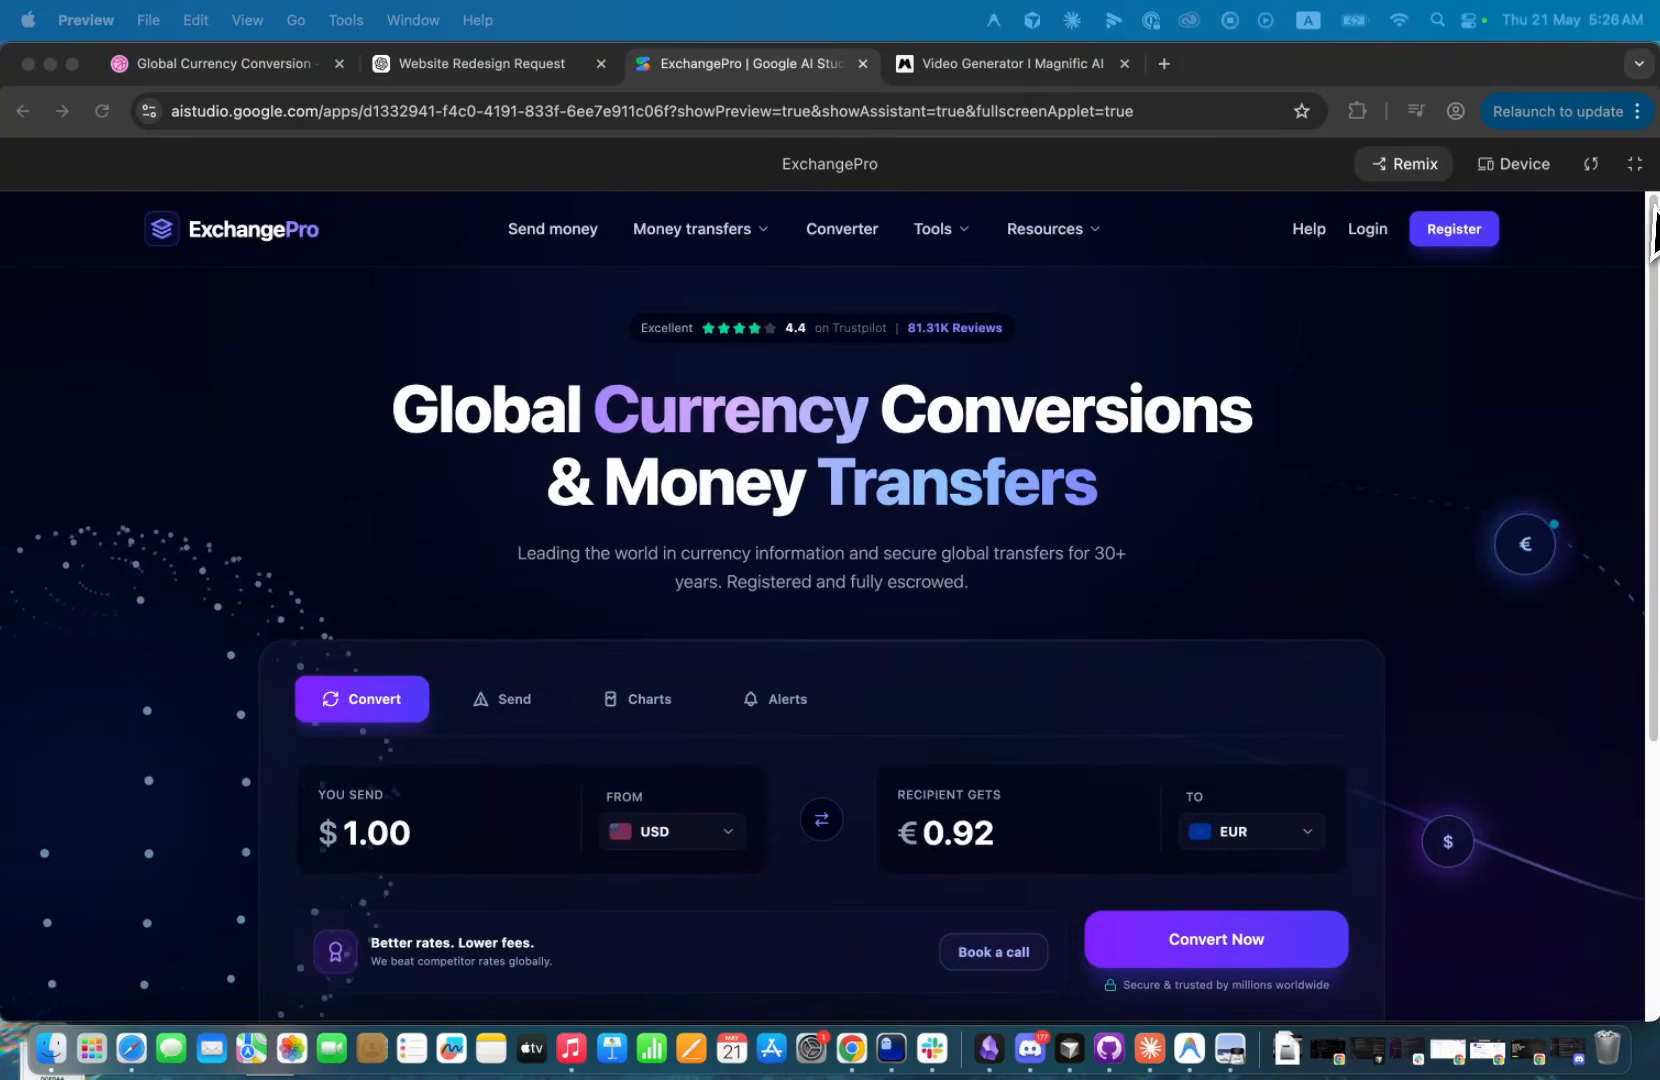
{"action": "left_click", "coordinate": [1626, 192]}
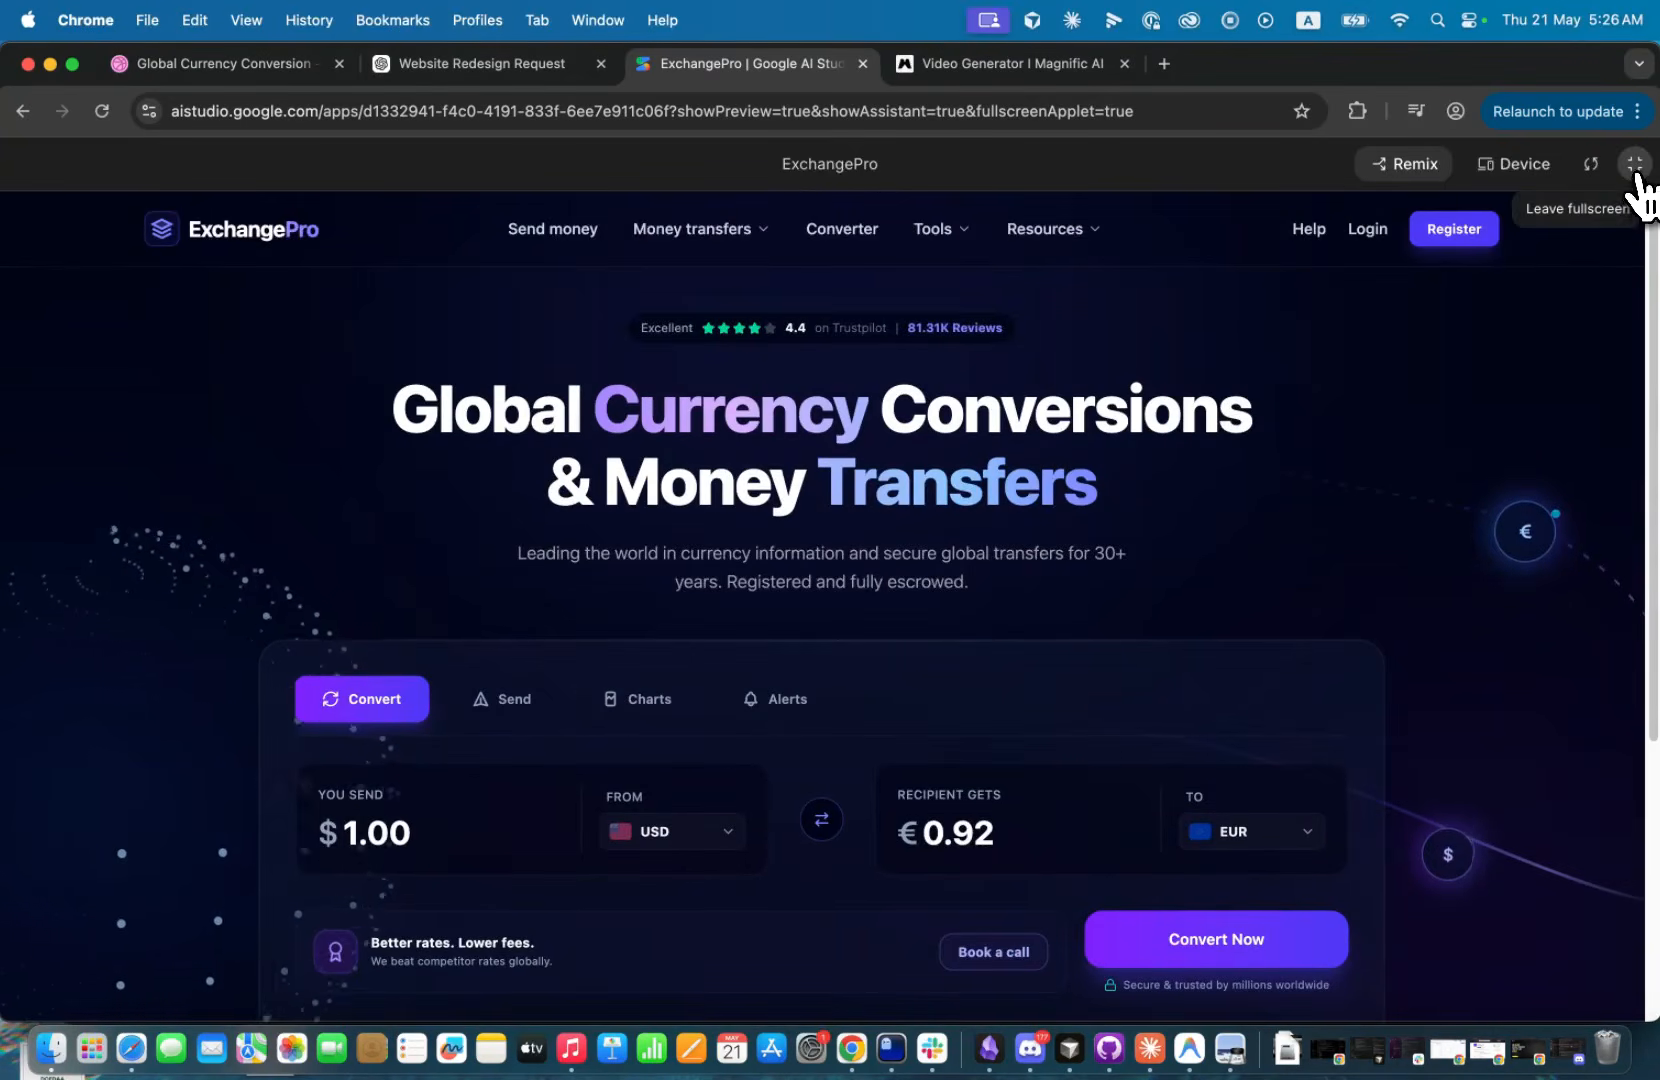
{"action": "left_click", "coordinate": [1635, 164]}
{"action": "scroll", "coordinate": [345, 809], "scroll_direction": "down", "scroll_amount": 3}
{"action": "scroll", "coordinate": [250, 881], "scroll_direction": "right", "scroll_amount": 3}
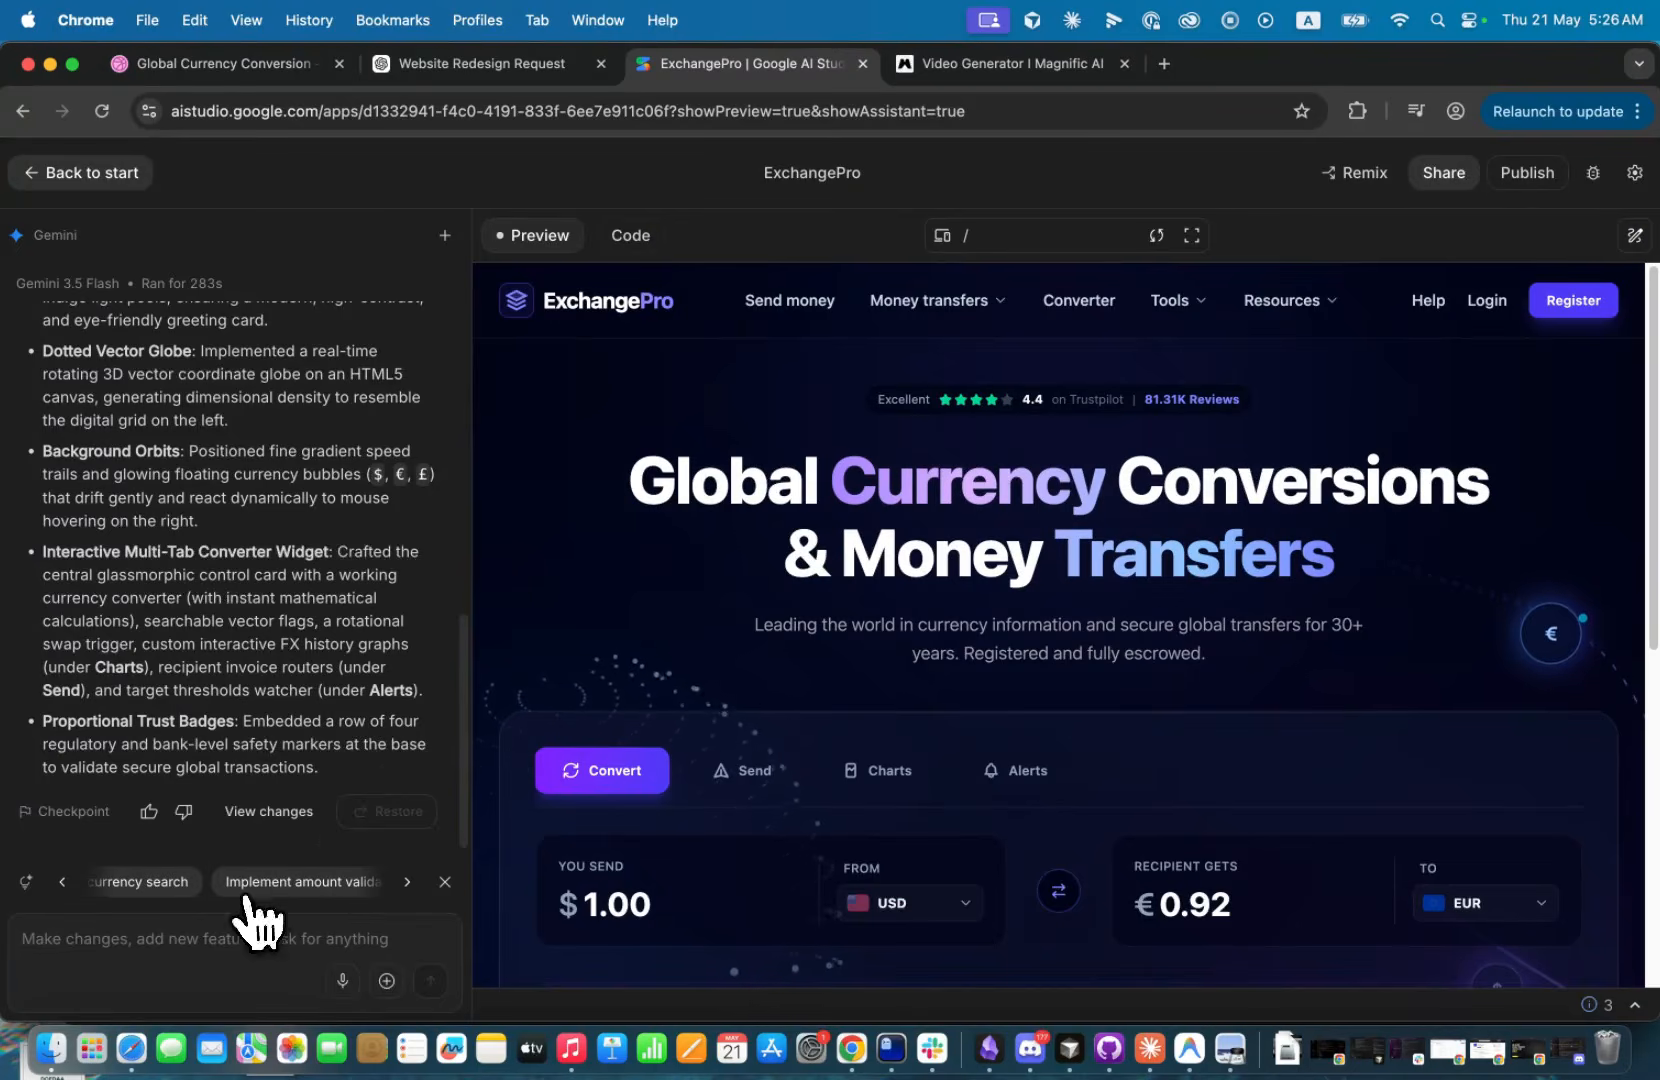
Switch to Magnific, open the newly generated background video and copy its share link.
{"action": "left_click", "coordinate": [1001, 68]}
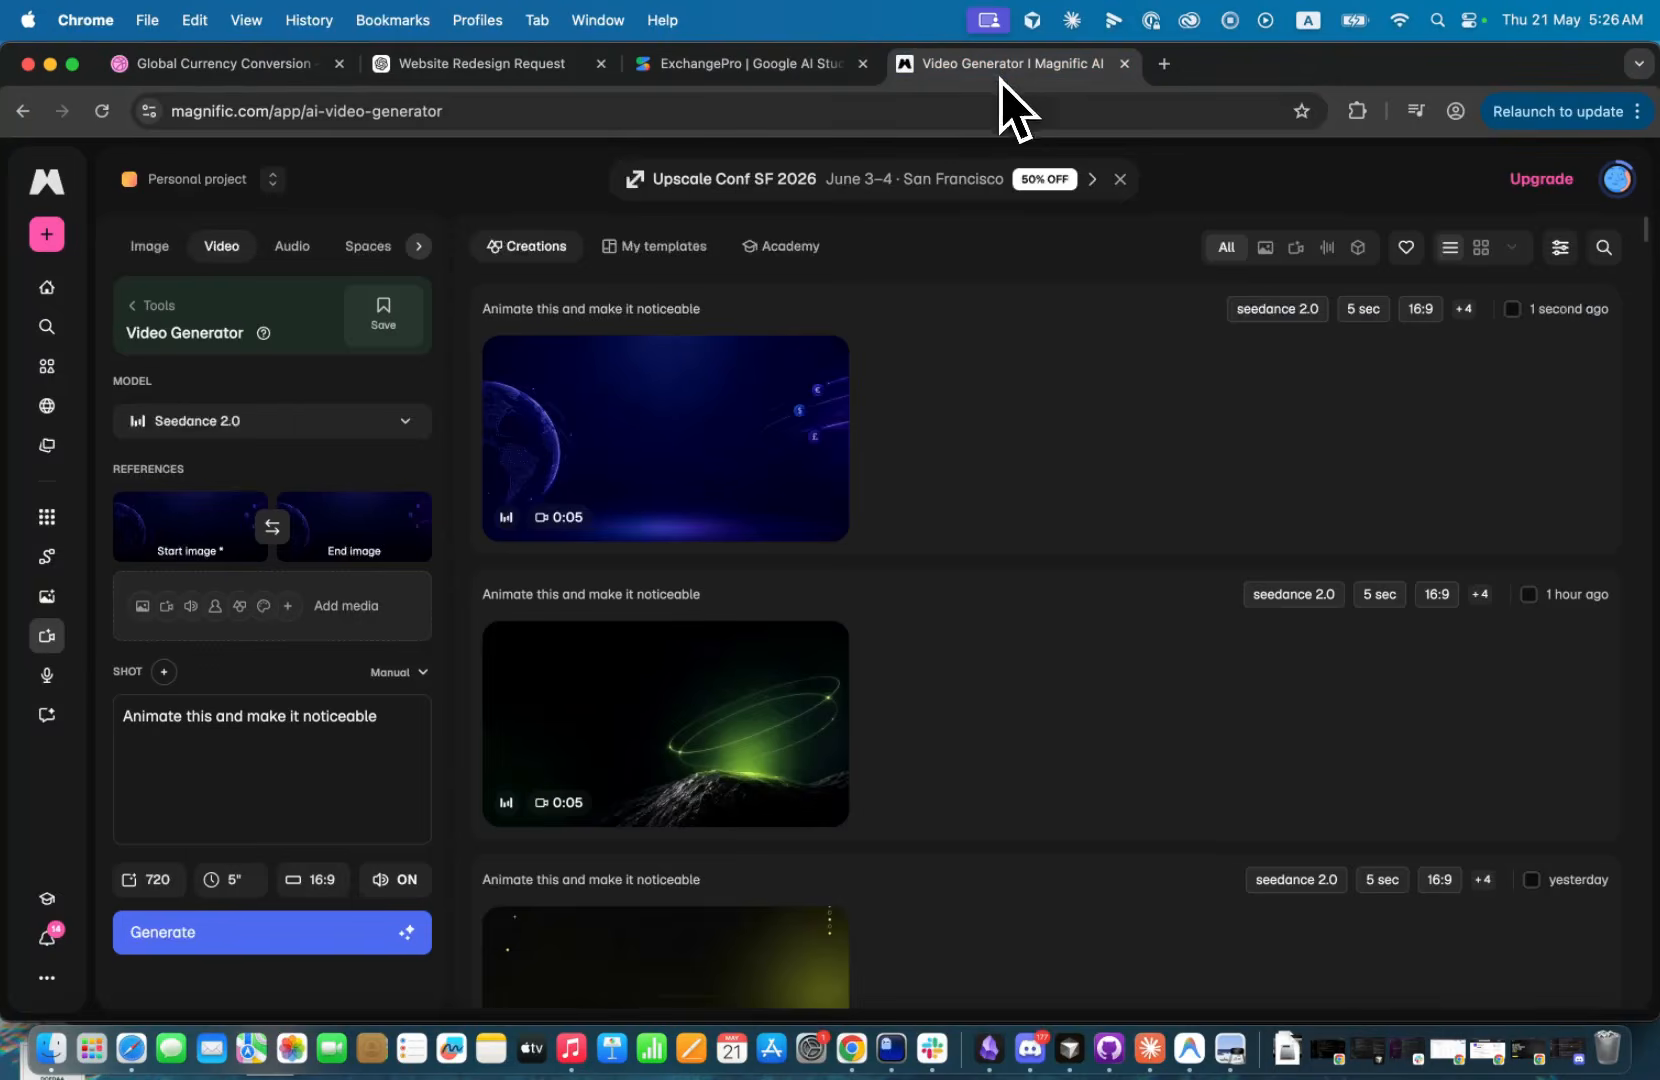
{"action": "left_click", "coordinate": [782, 455]}
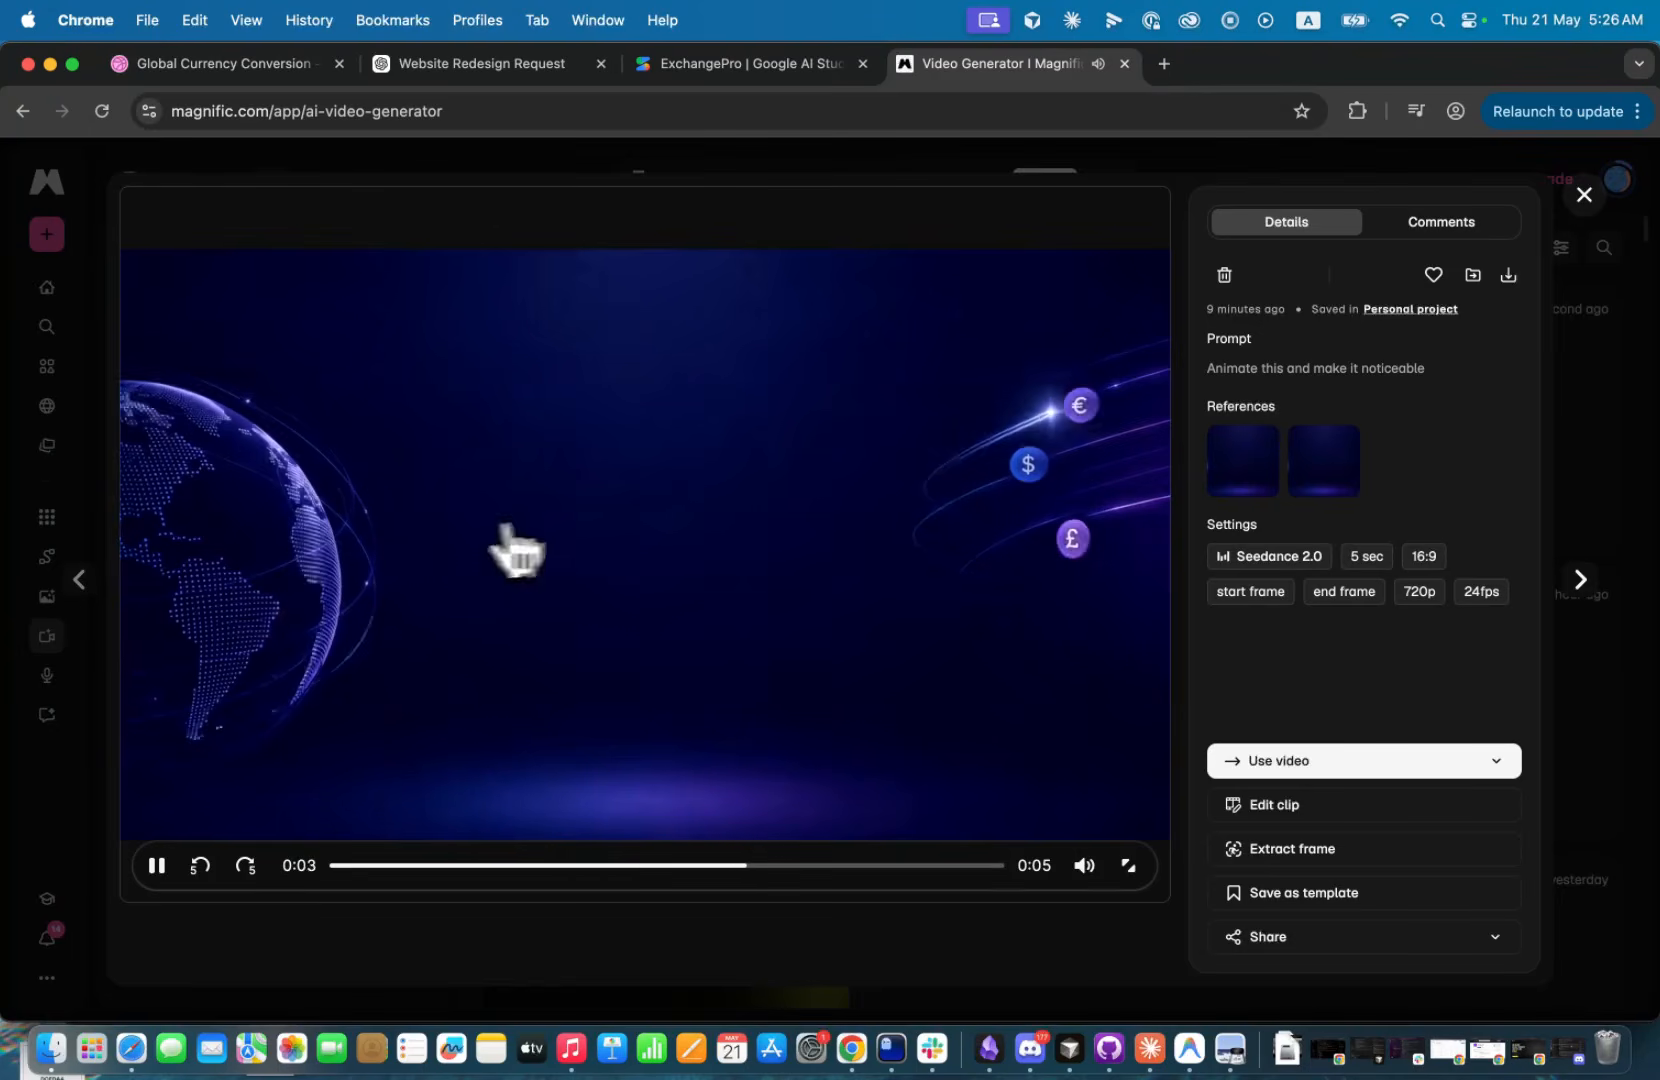
{"action": "left_click", "coordinate": [1584, 195]}
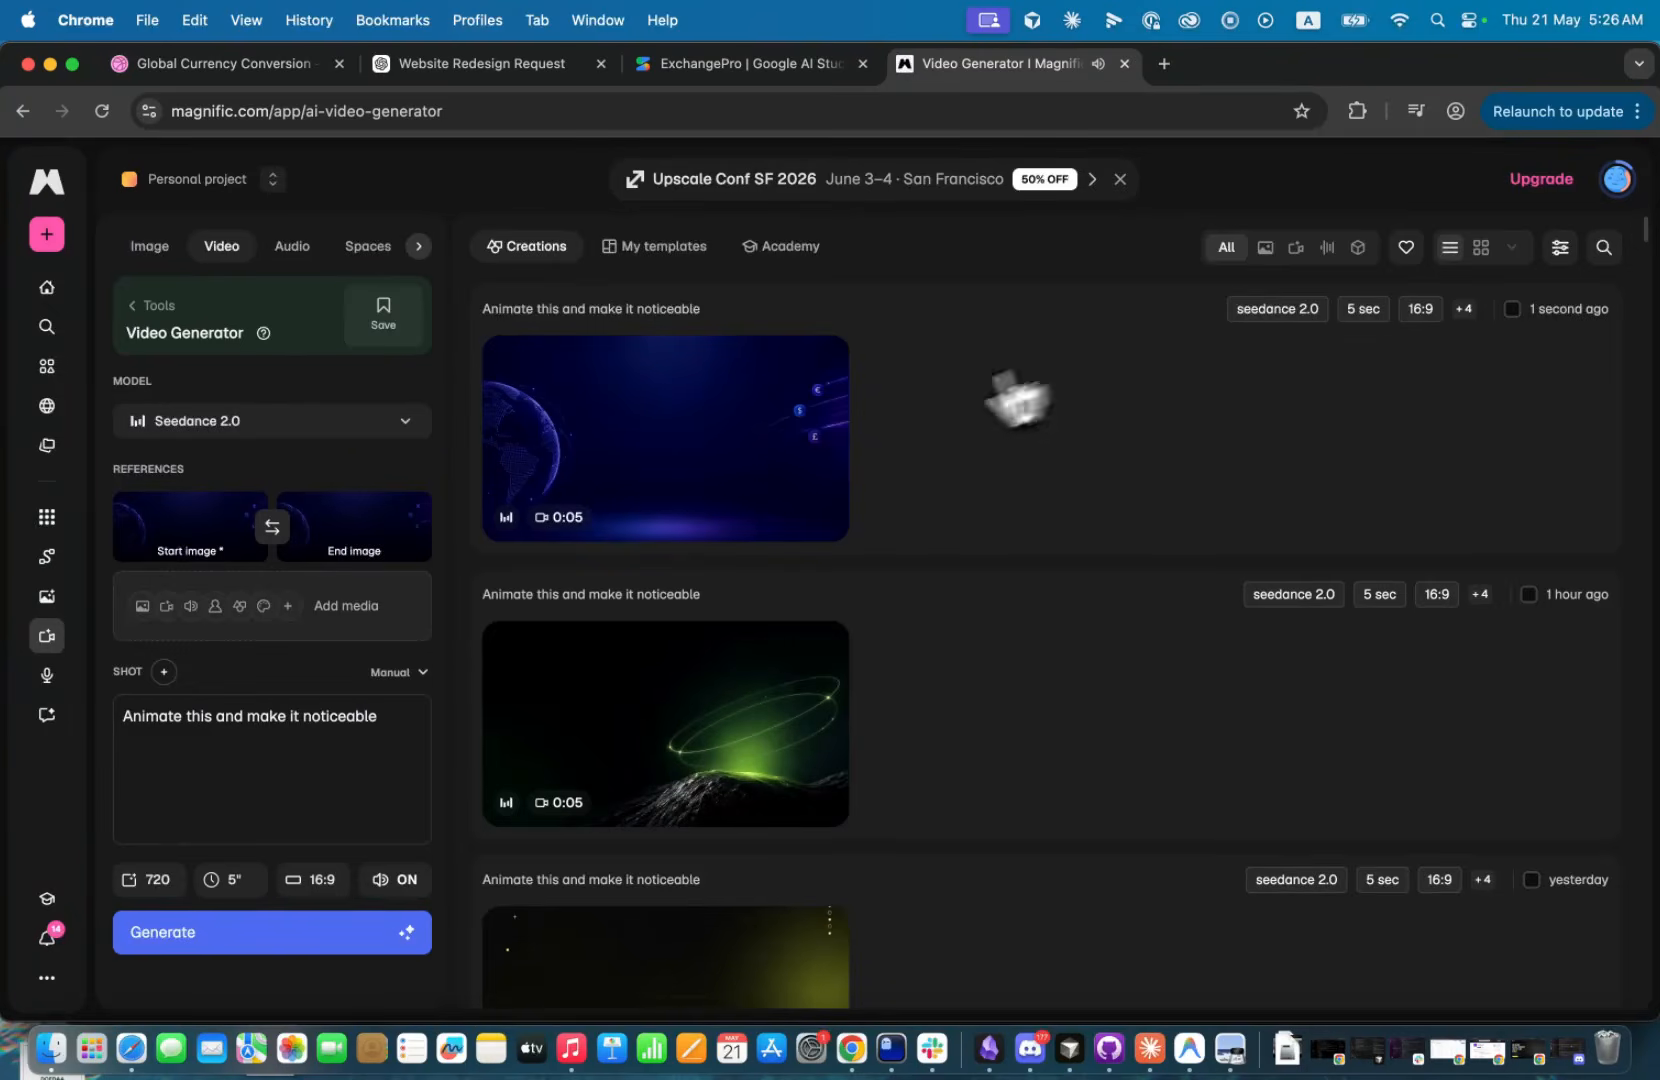
{"action": "left_click", "coordinate": [748, 470]}
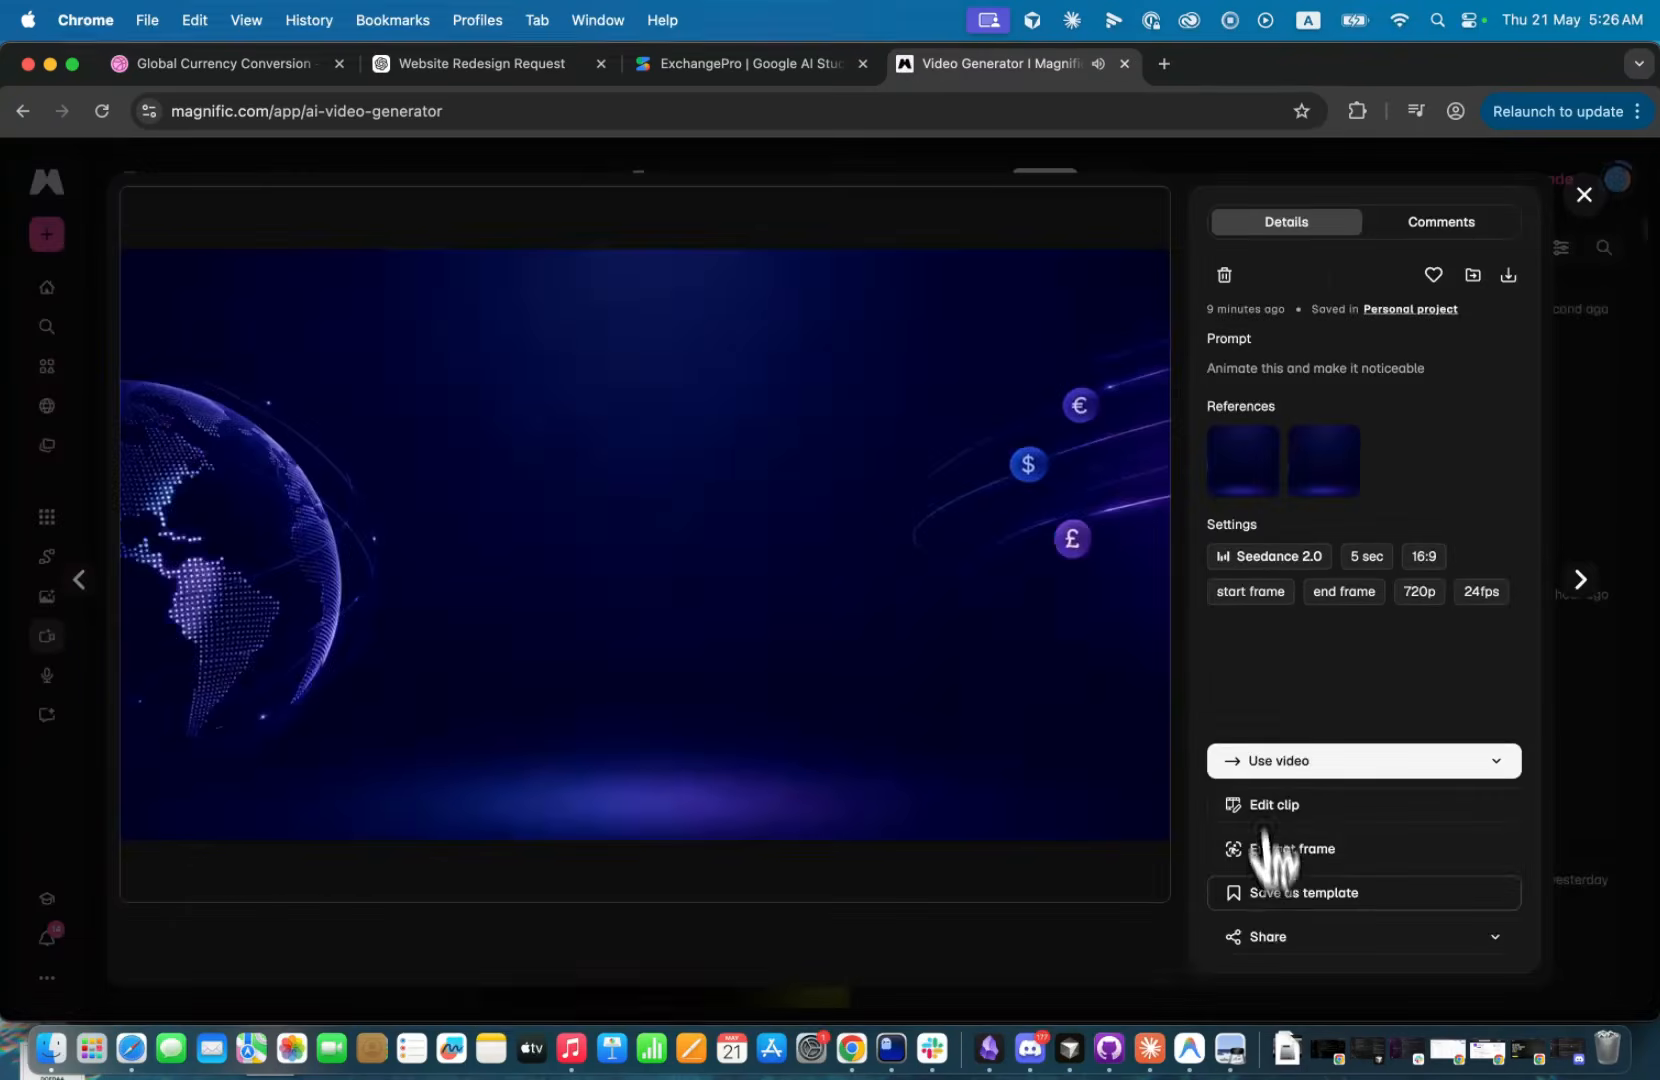
{"action": "left_click", "coordinate": [1272, 958]}
{"action": "left_click", "coordinate": [1299, 888]}
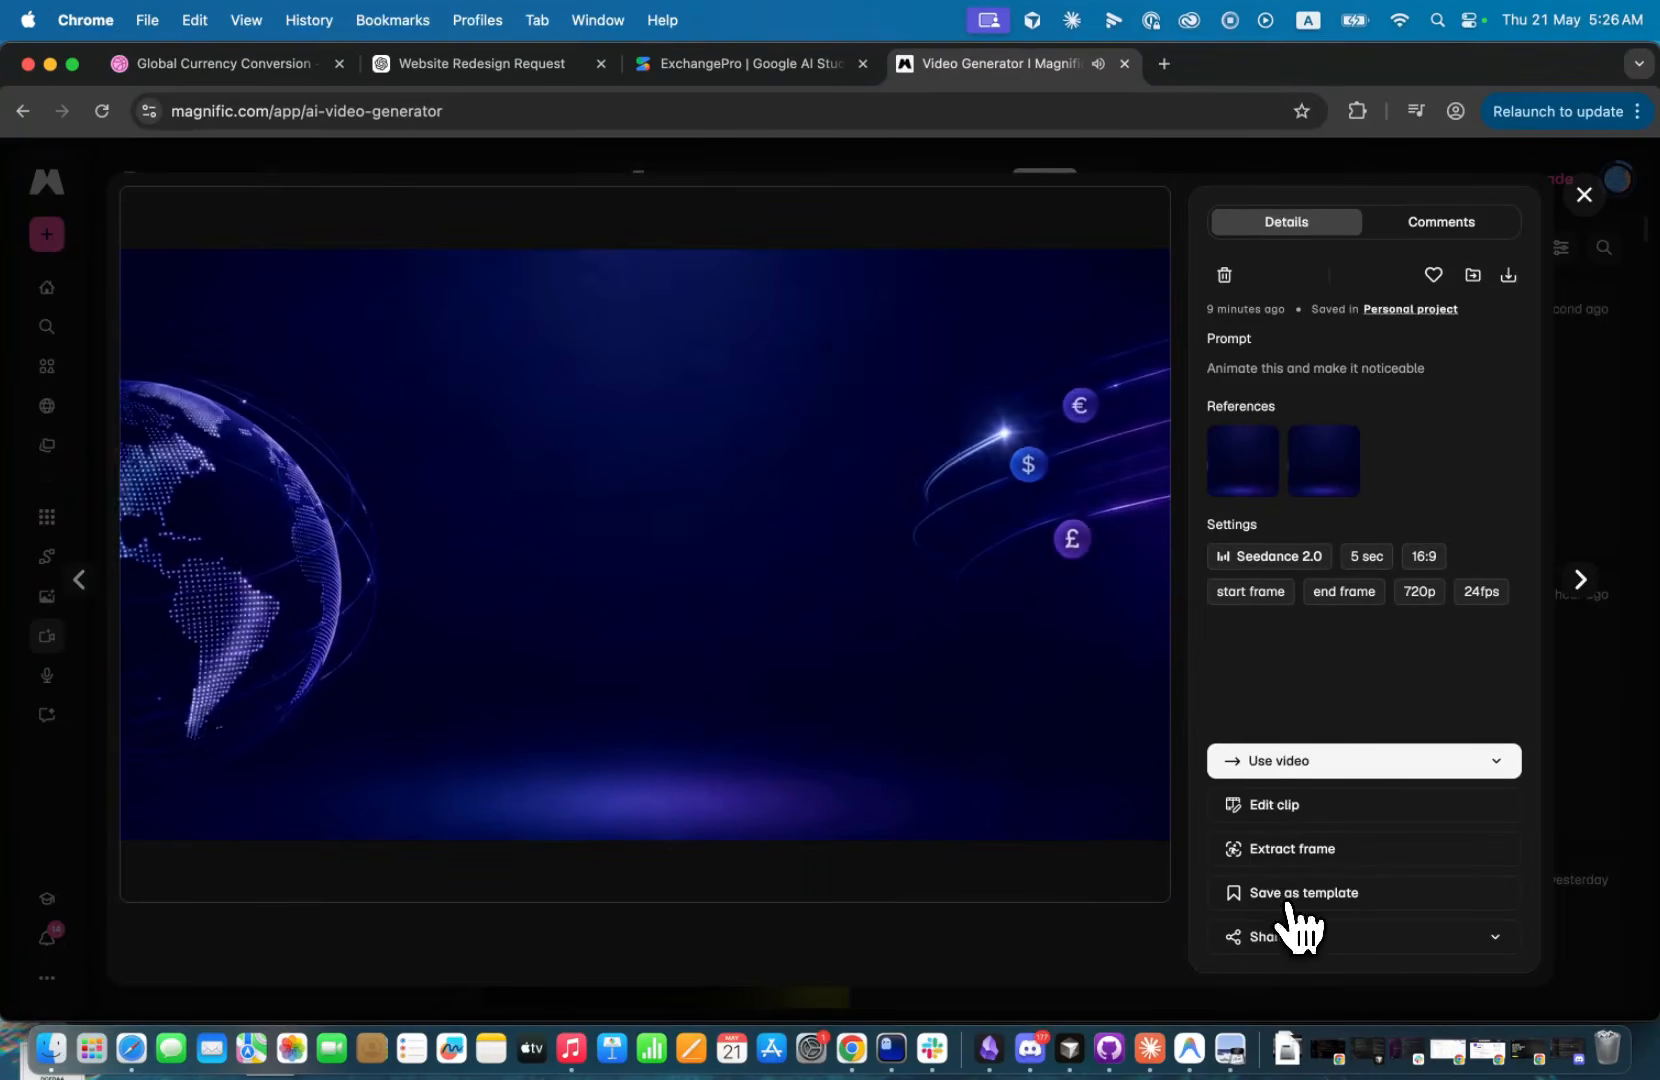
In Google AI Studio, enter "1-Can you change the background for the hero section to be that video" and paste the tokenized video link.
{"action": "left_click", "coordinate": [746, 66]}
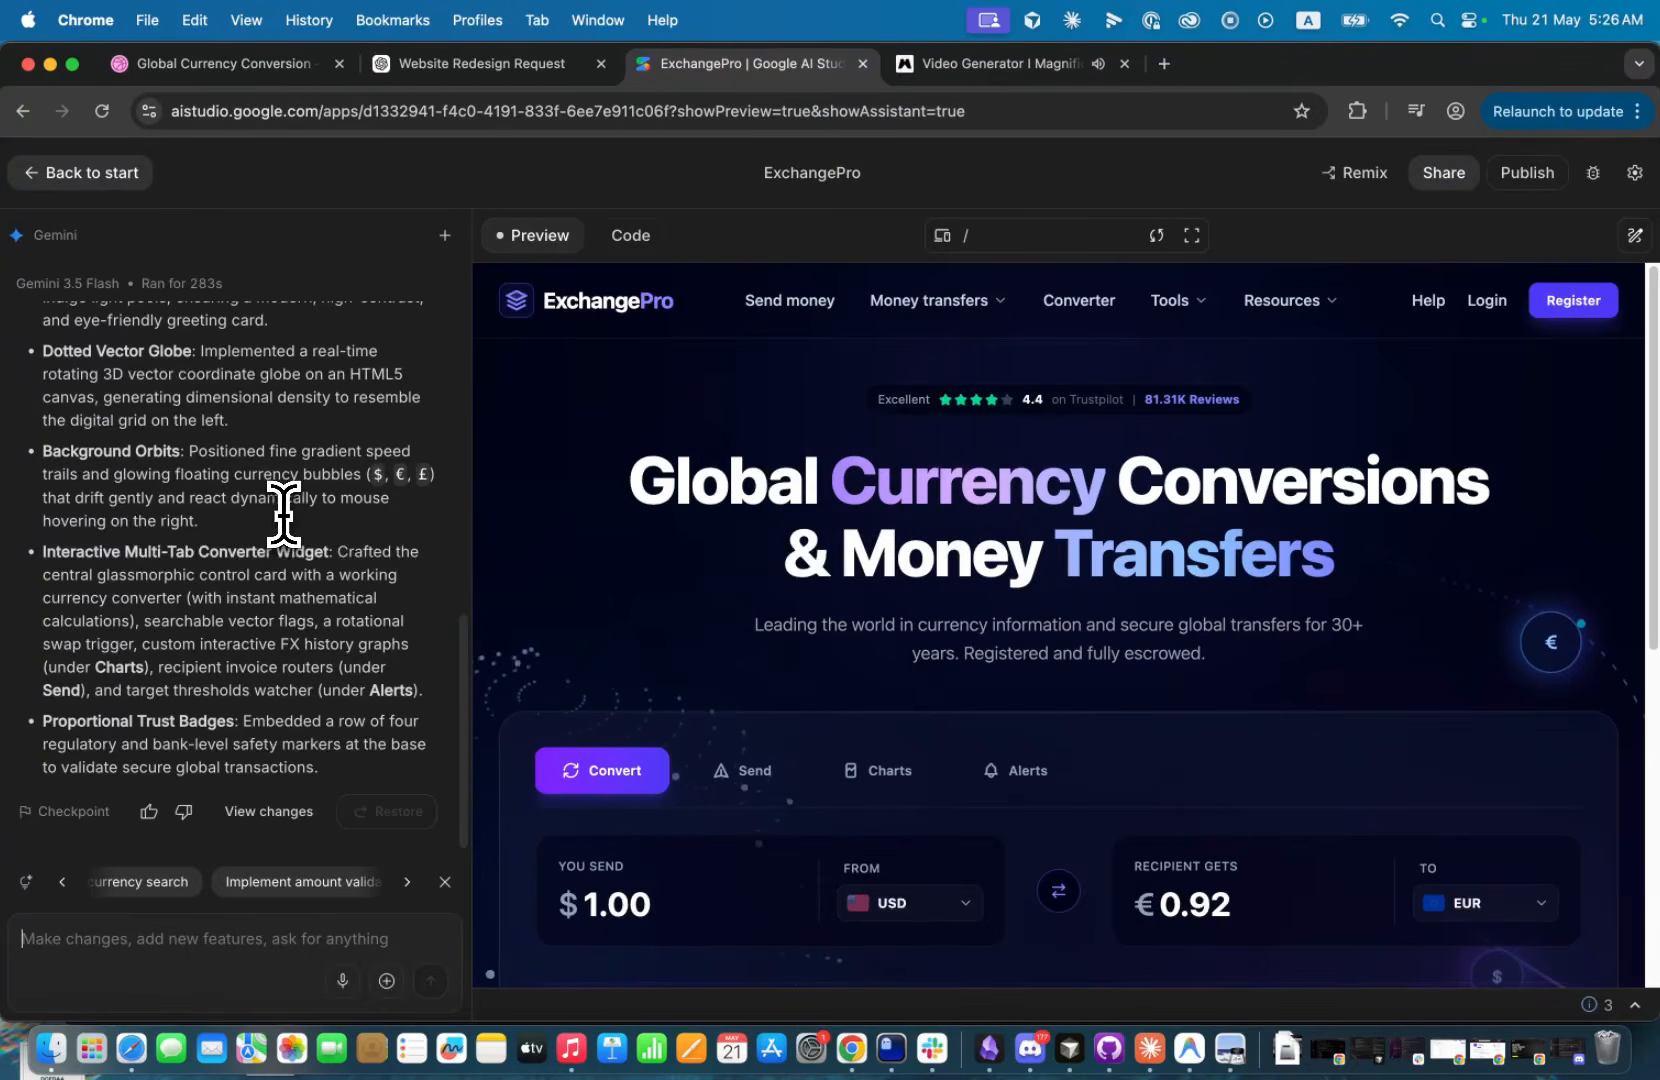
{"action": "type", "text": "1-Can you change the background for the hero"}
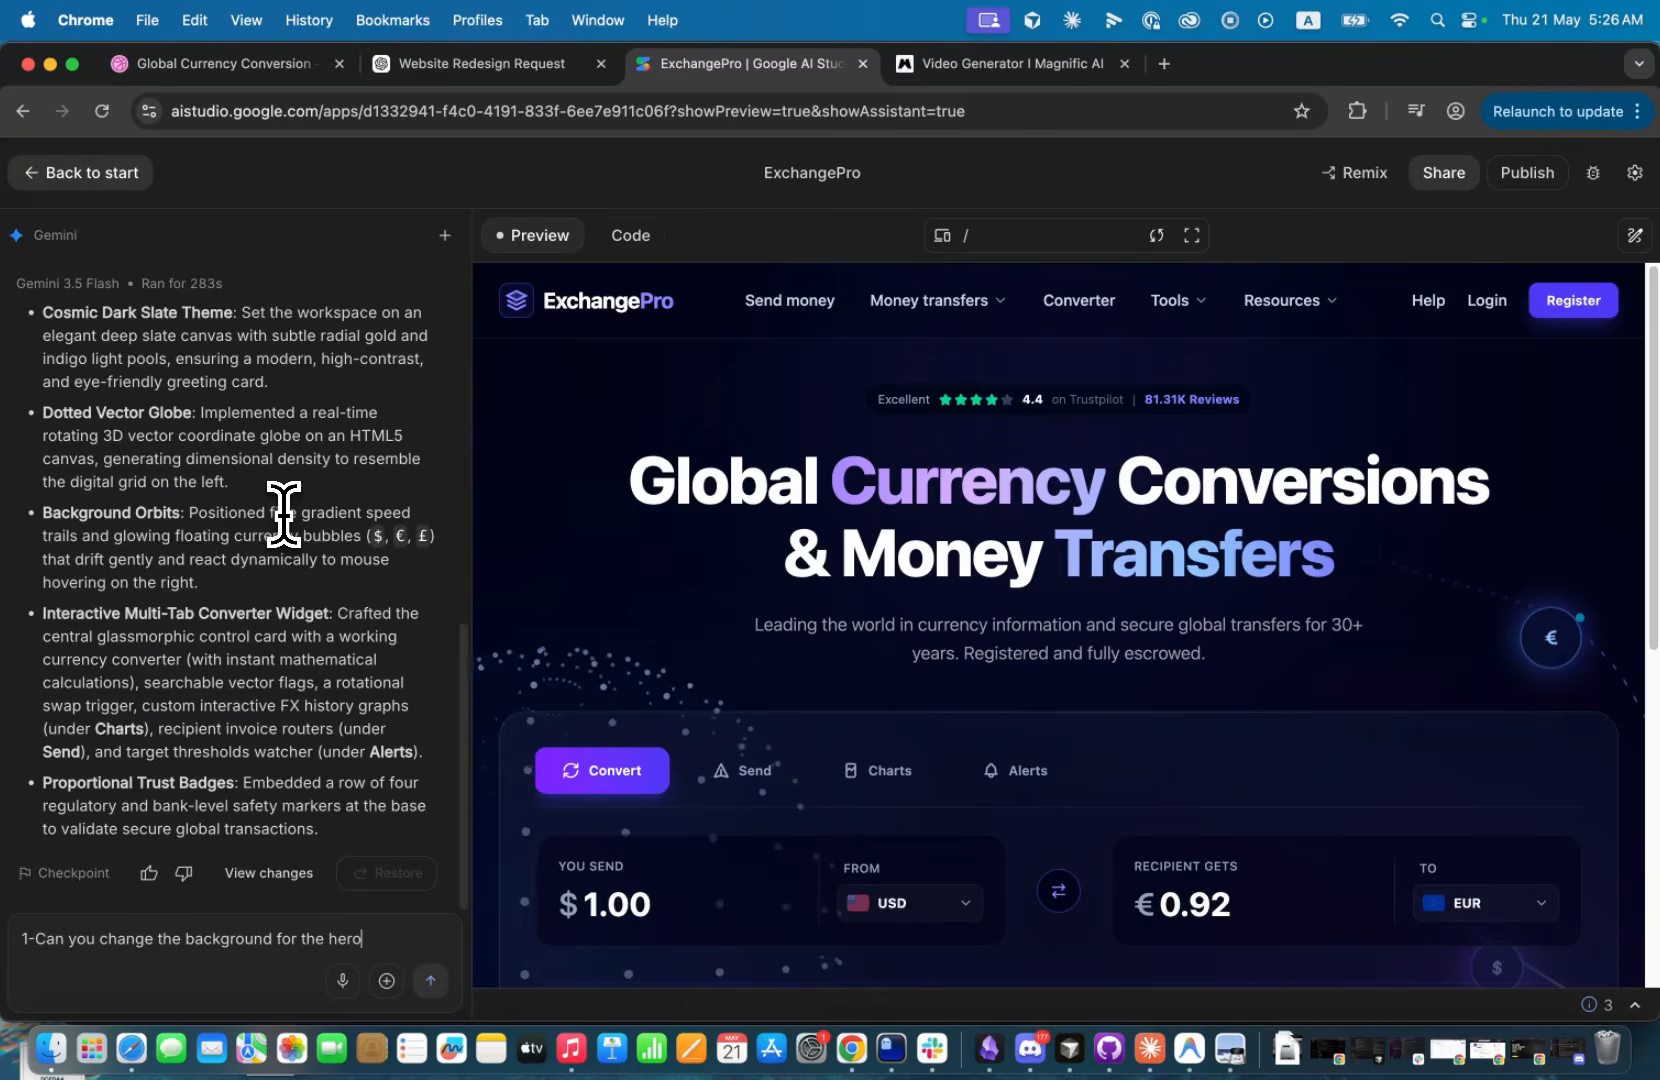
{"action": "type", "text": "be th"}
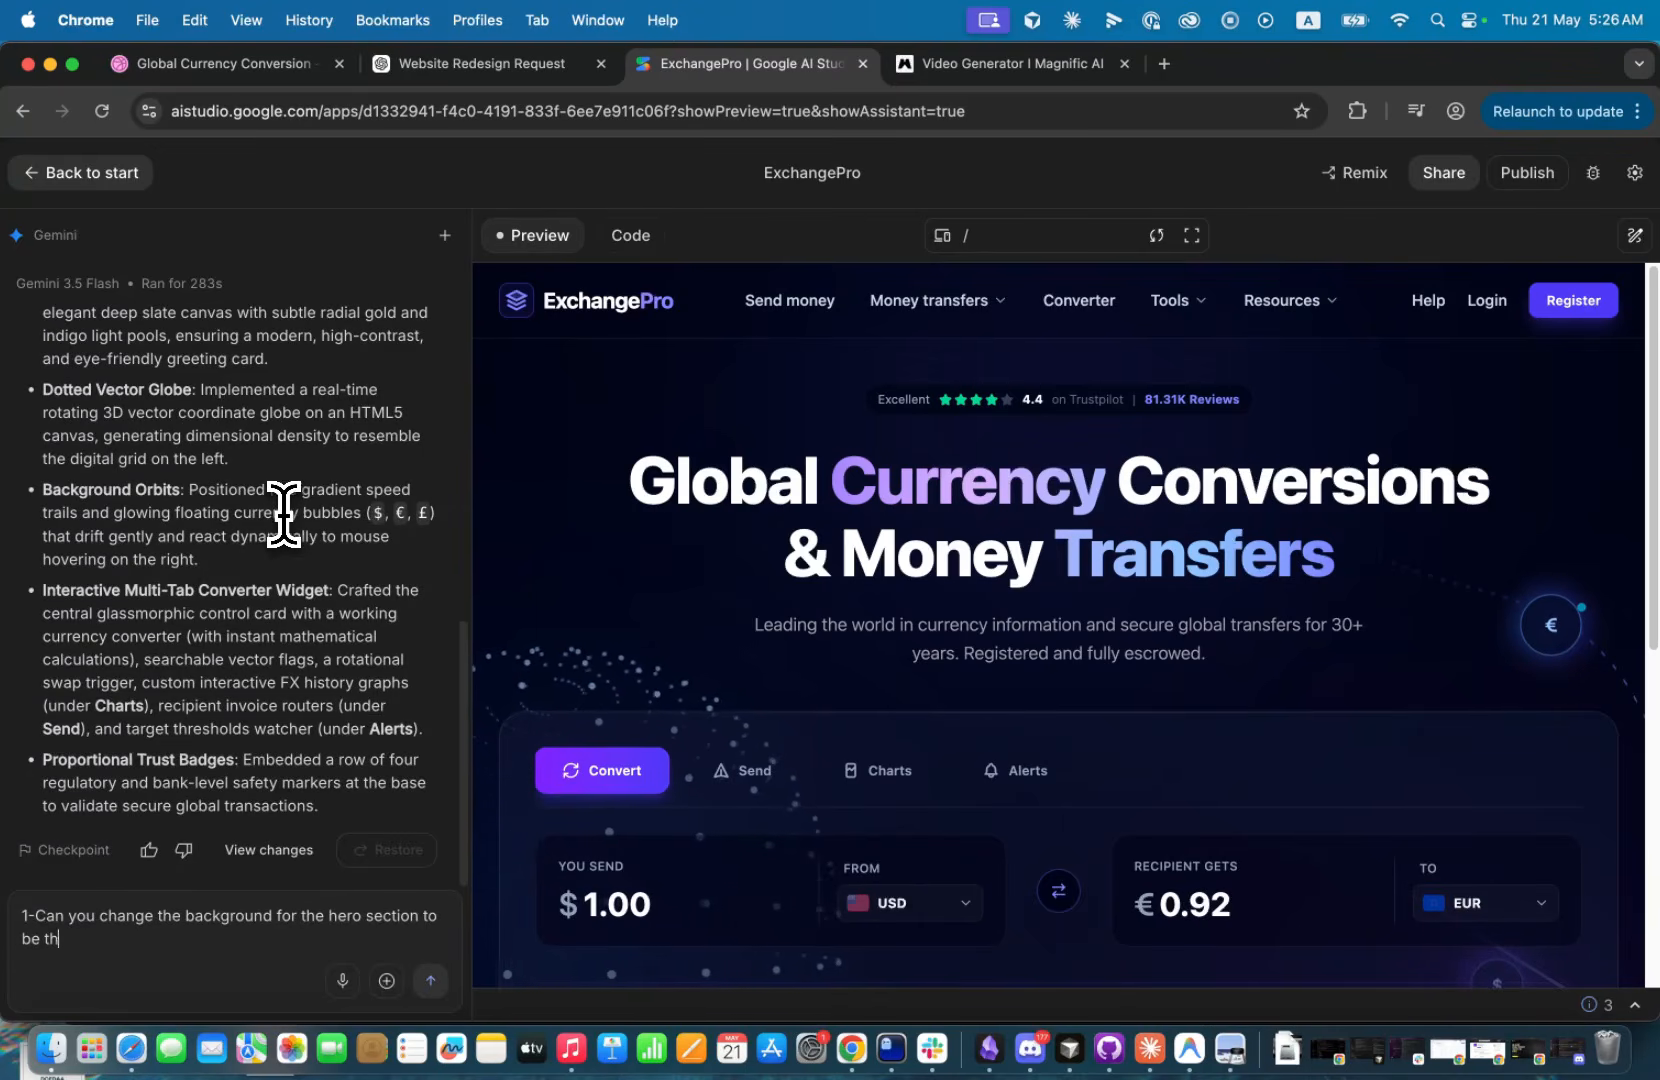
{"action": "type", "text": "at video"}
{"action": "key", "text": "super+v"}
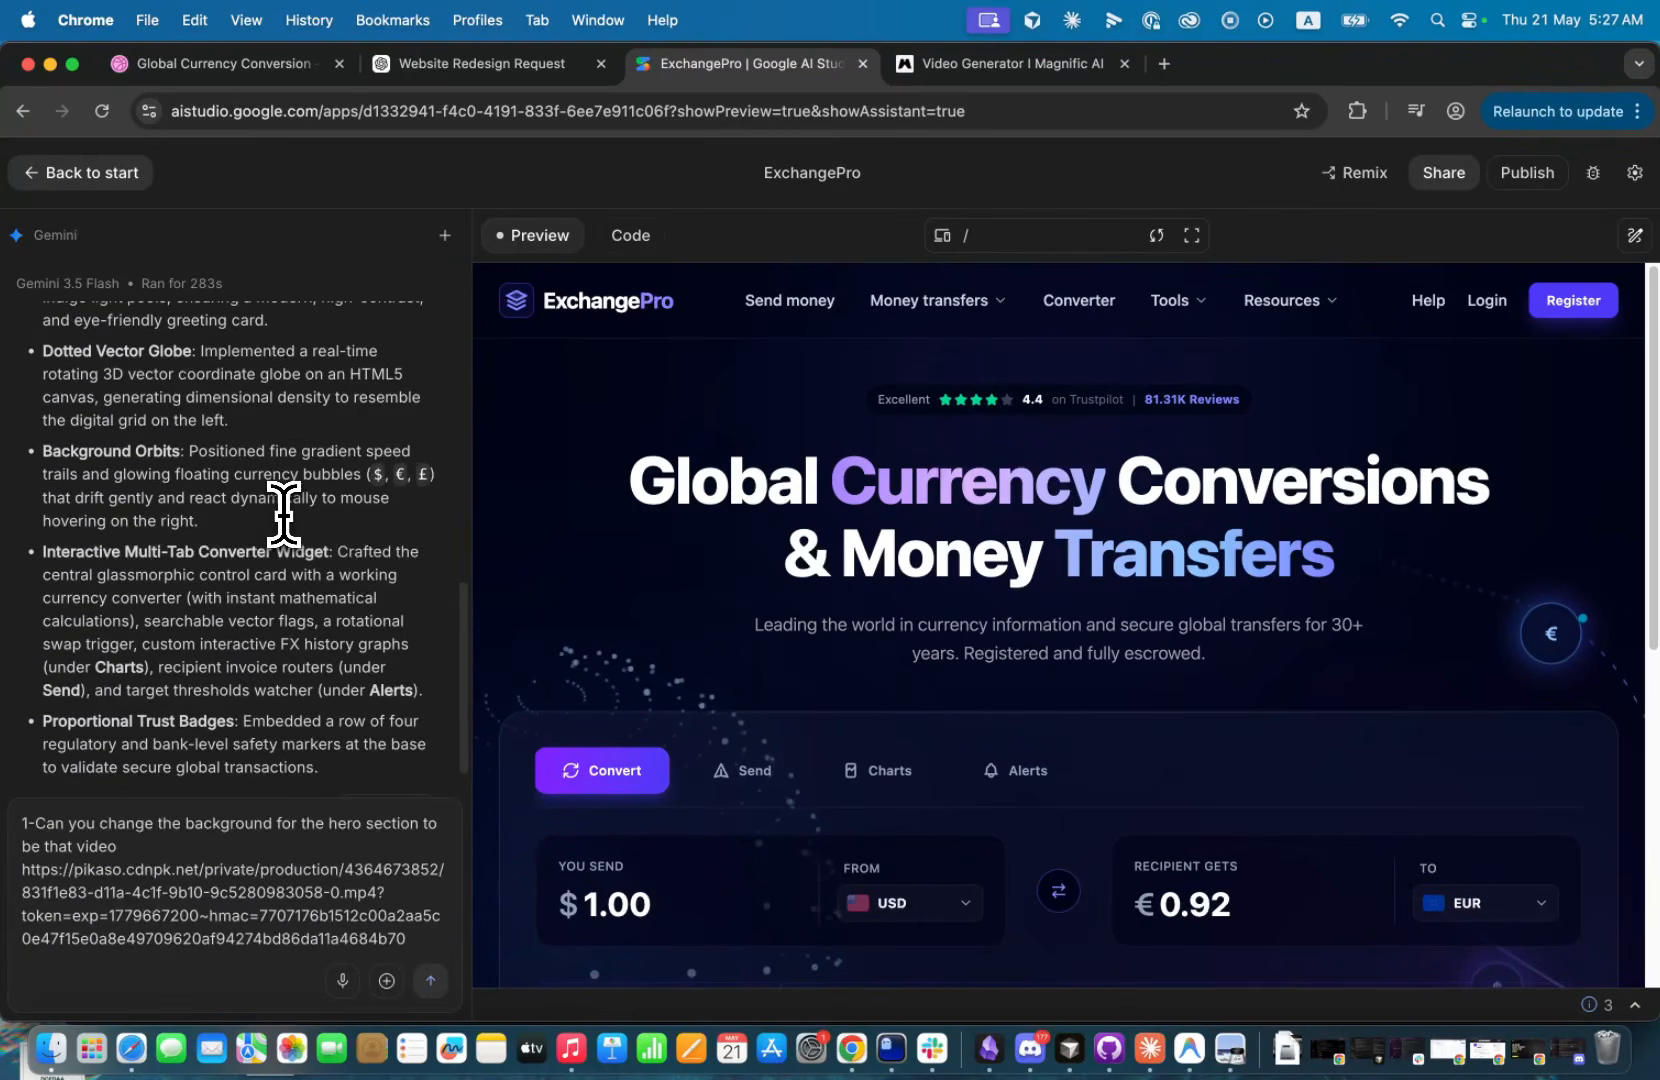
Add the request "2-Can you make the hero section 100vh" and start a third one with "3-The width of".
{"action": "key", "text": "shift+Return"}
{"action": "key", "text": "shift+Return"}
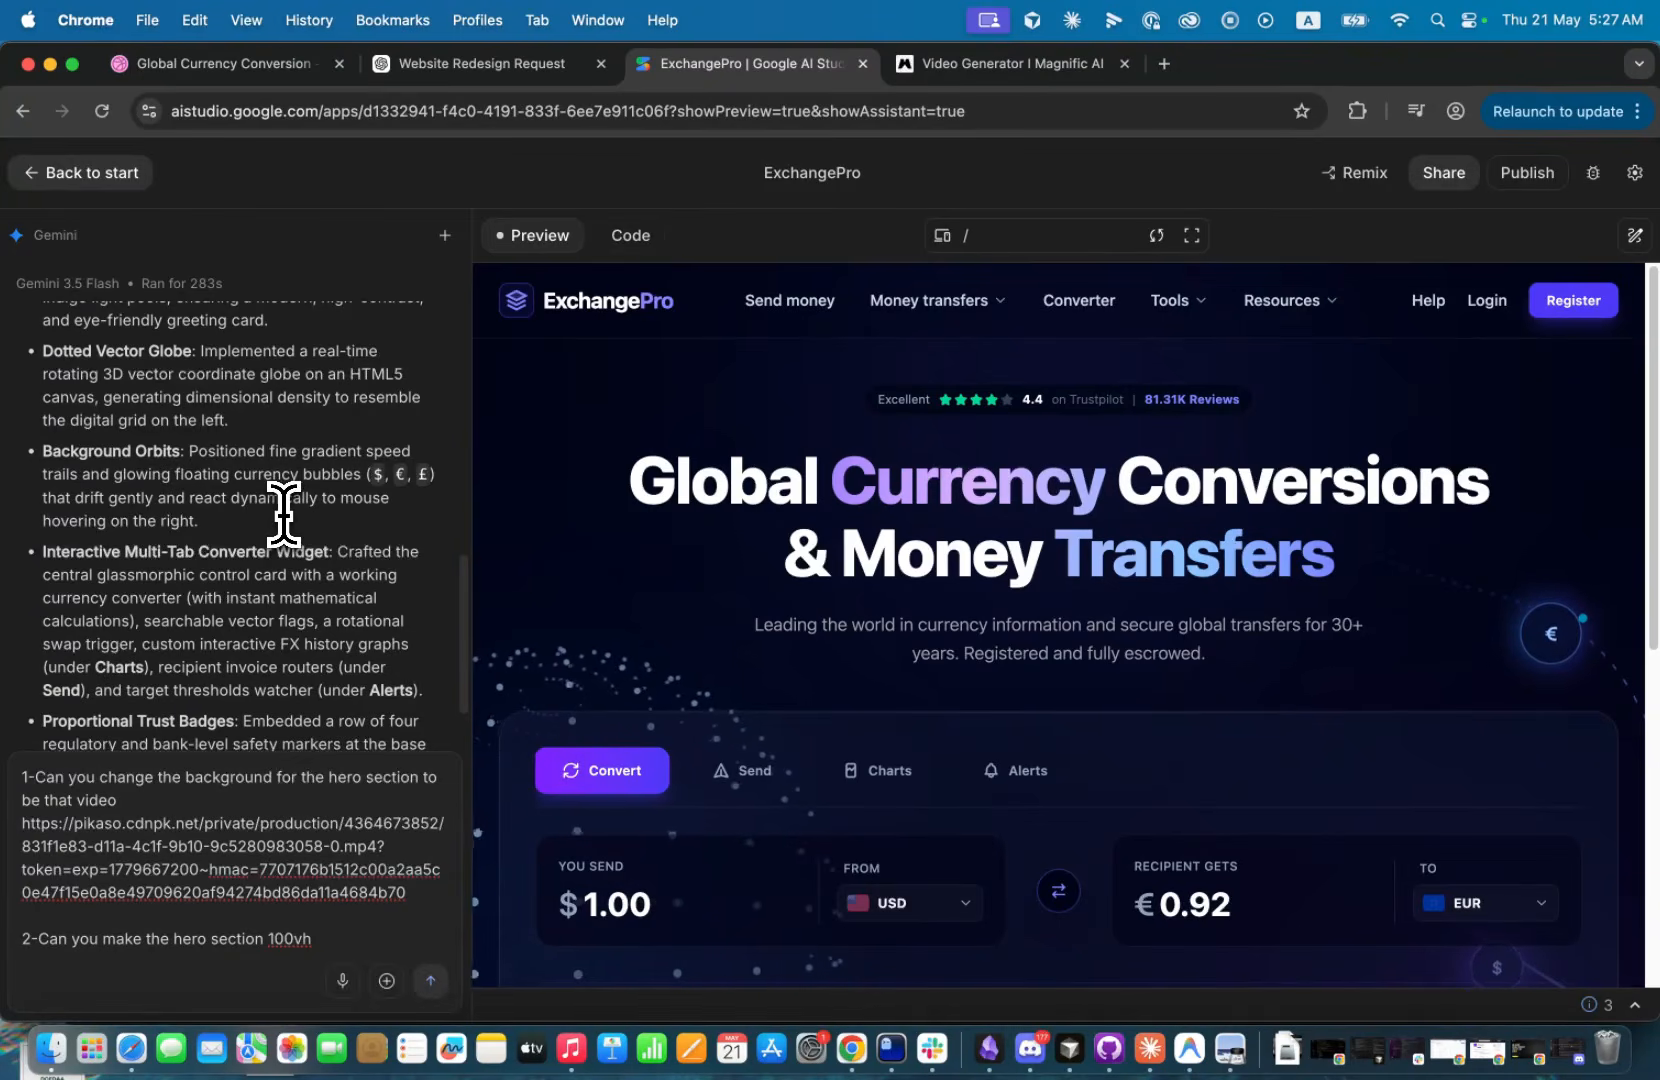
{"action": "key", "text": "shift+Return"}
{"action": "key", "text": "shift+Return"}
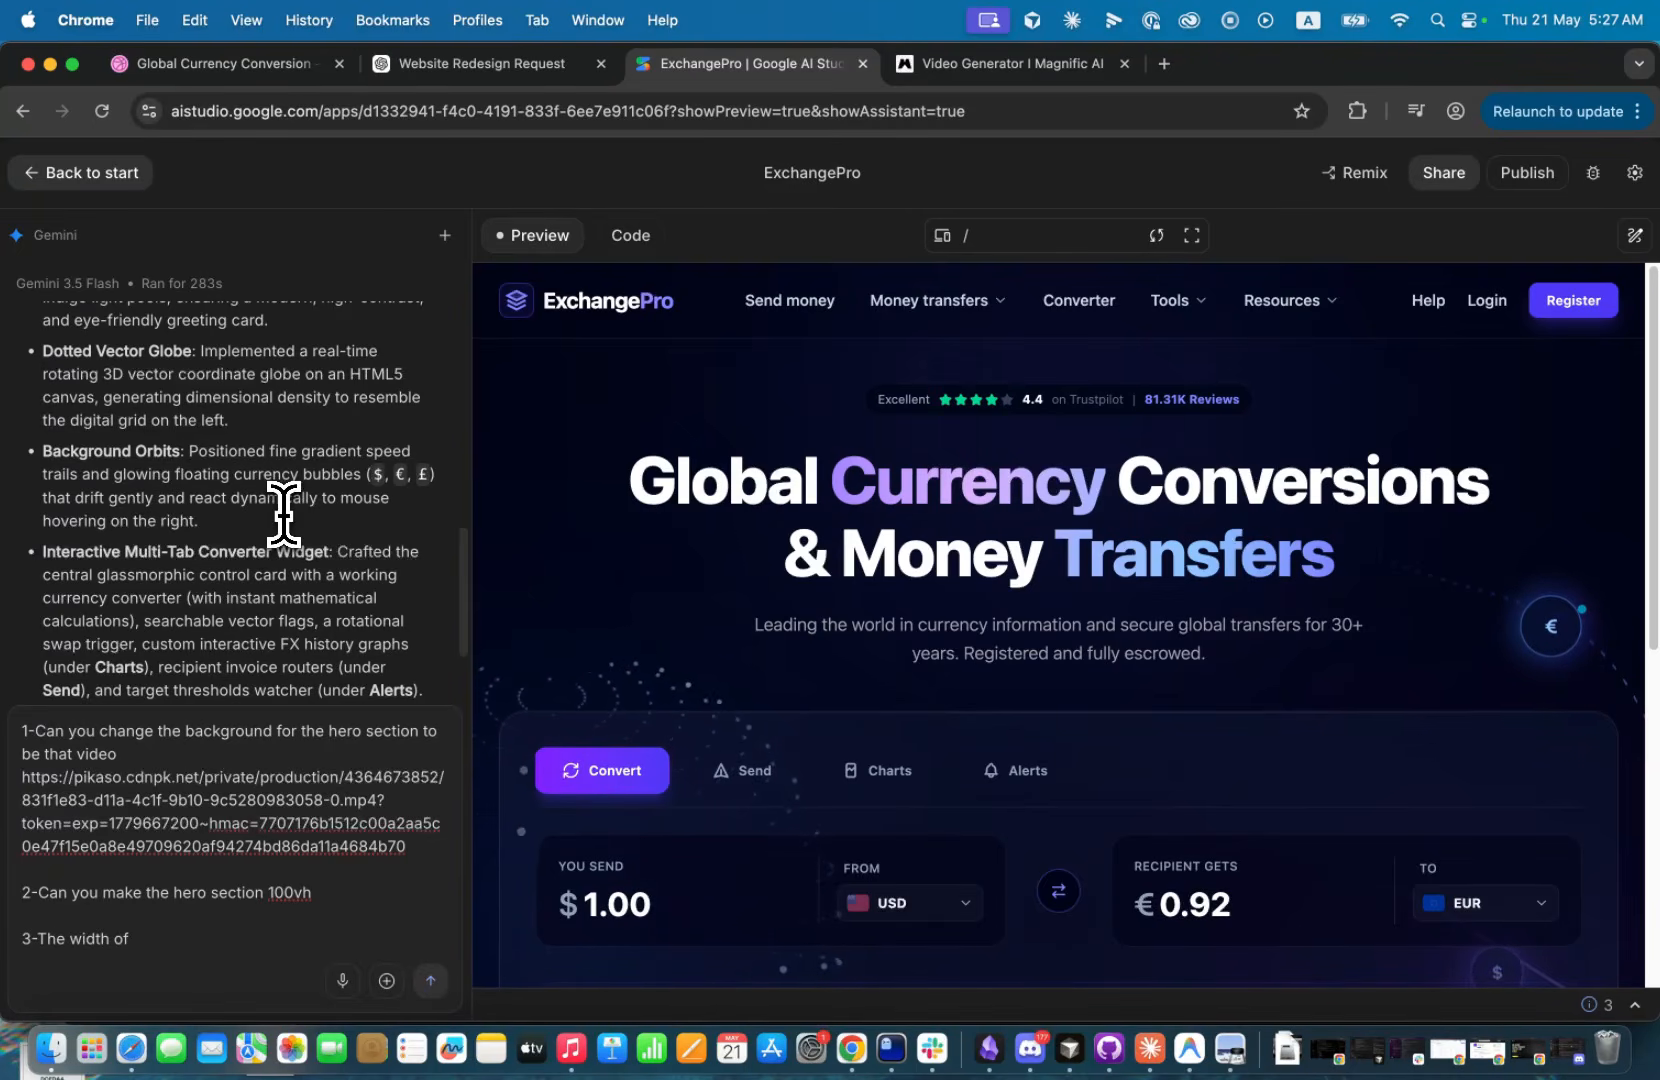
Copy the text of the four trust features, from Secure & Reliable to Trusted Worldwide, and paste it into the third request.
{"action": "scroll", "coordinate": [963, 519], "scroll_direction": "down", "scroll_amount": 10}
{"action": "triple_click", "coordinate": [884, 770]}
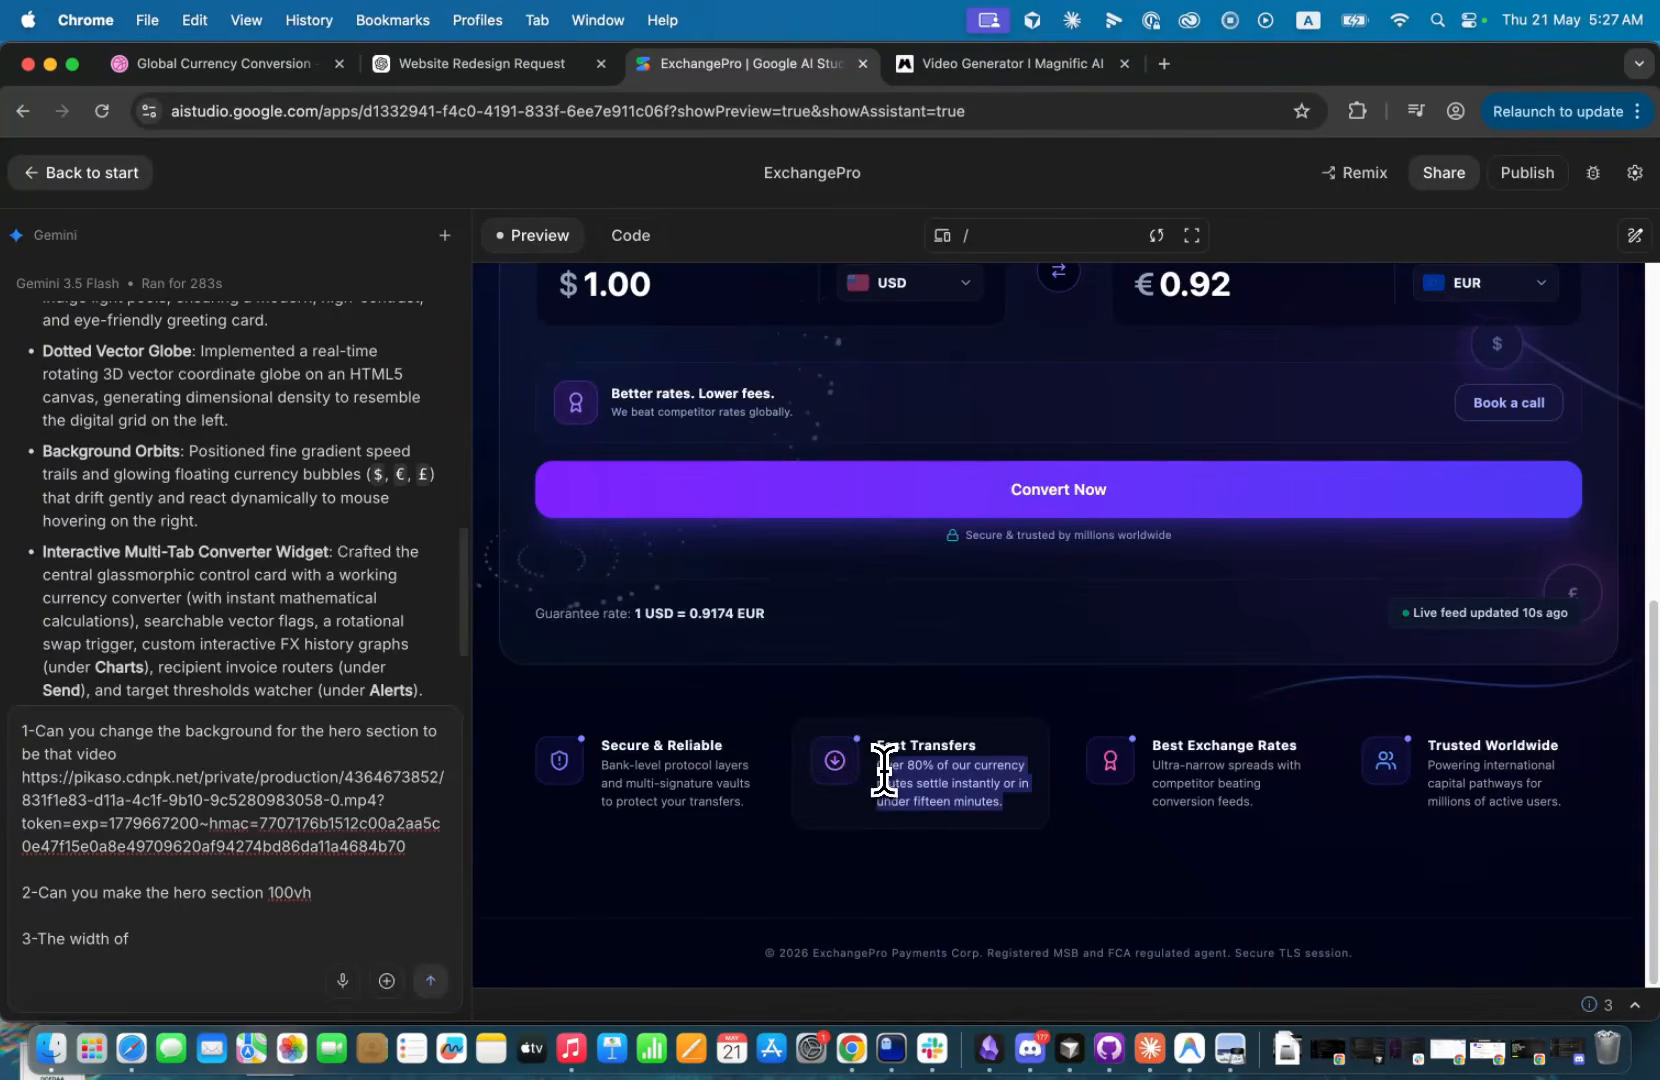
{"action": "left_click_drag", "start_coordinate": [595, 742], "coordinate": [1477, 895]}
{"action": "key", "text": "super+c"}
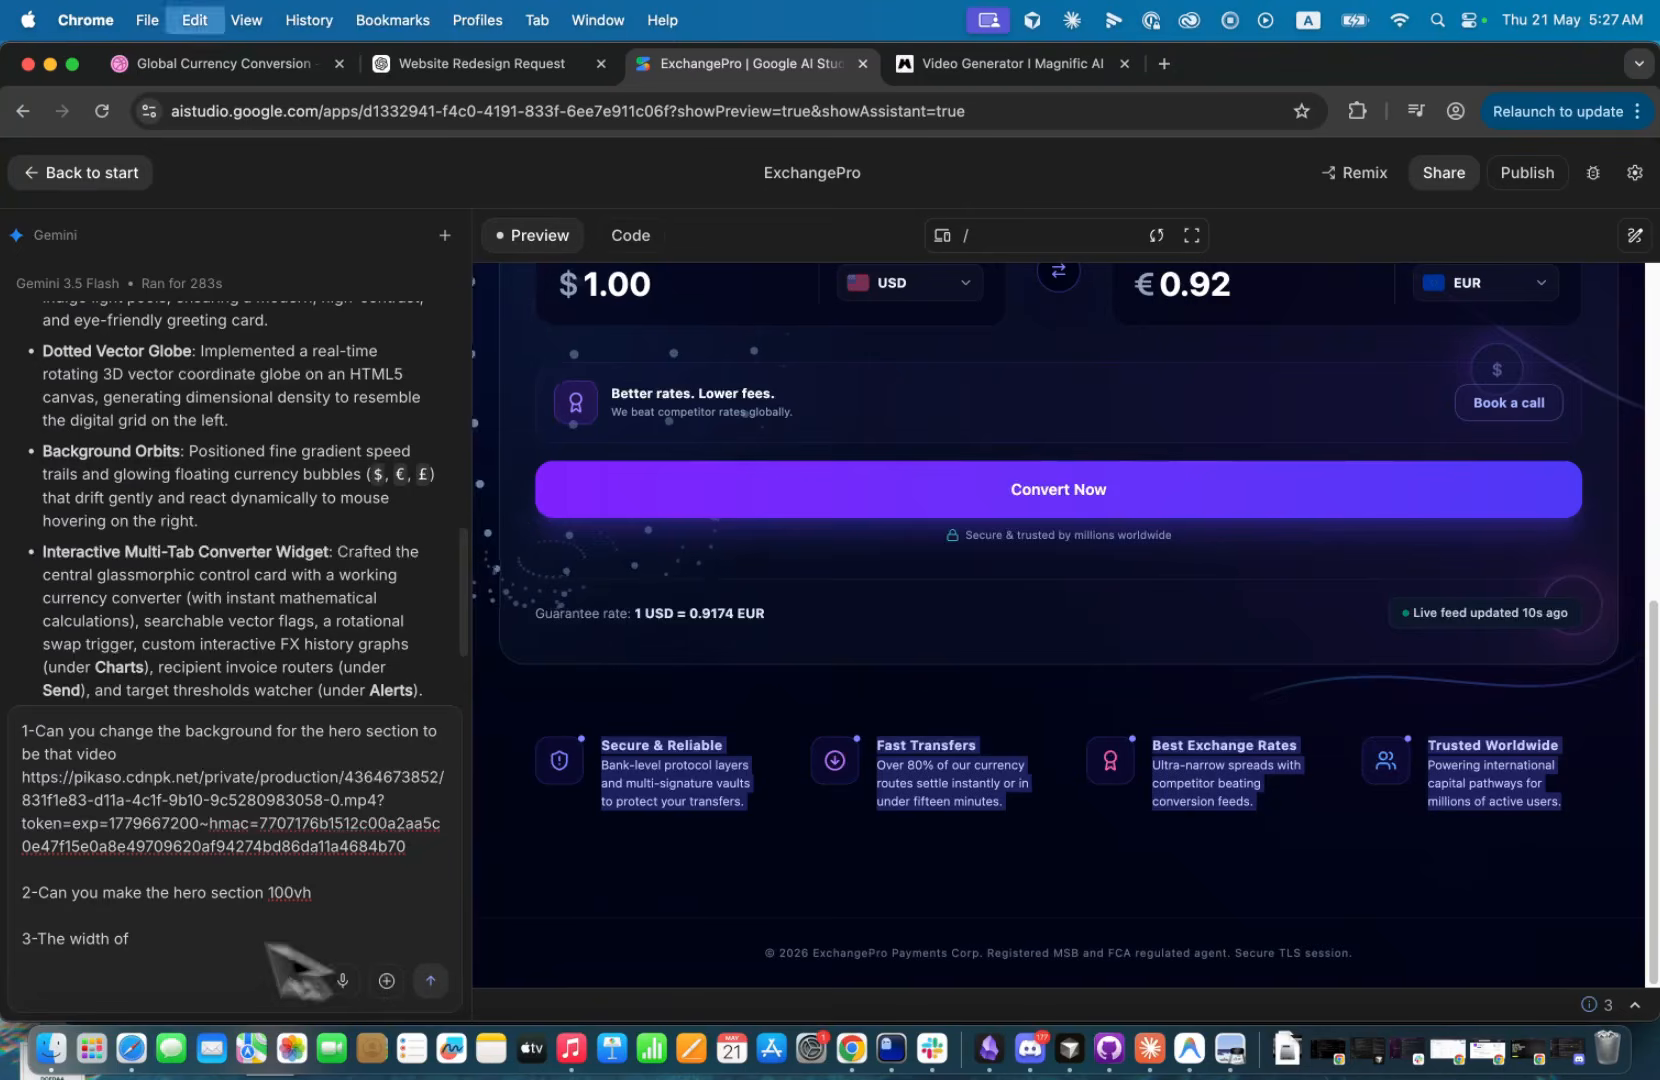
{"action": "left_click", "coordinate": [141, 940]}
{"action": "key", "text": "super+v"}
{"action": "key", "text": "shift+Return"}
{"action": "key", "text": "shift+Return"}
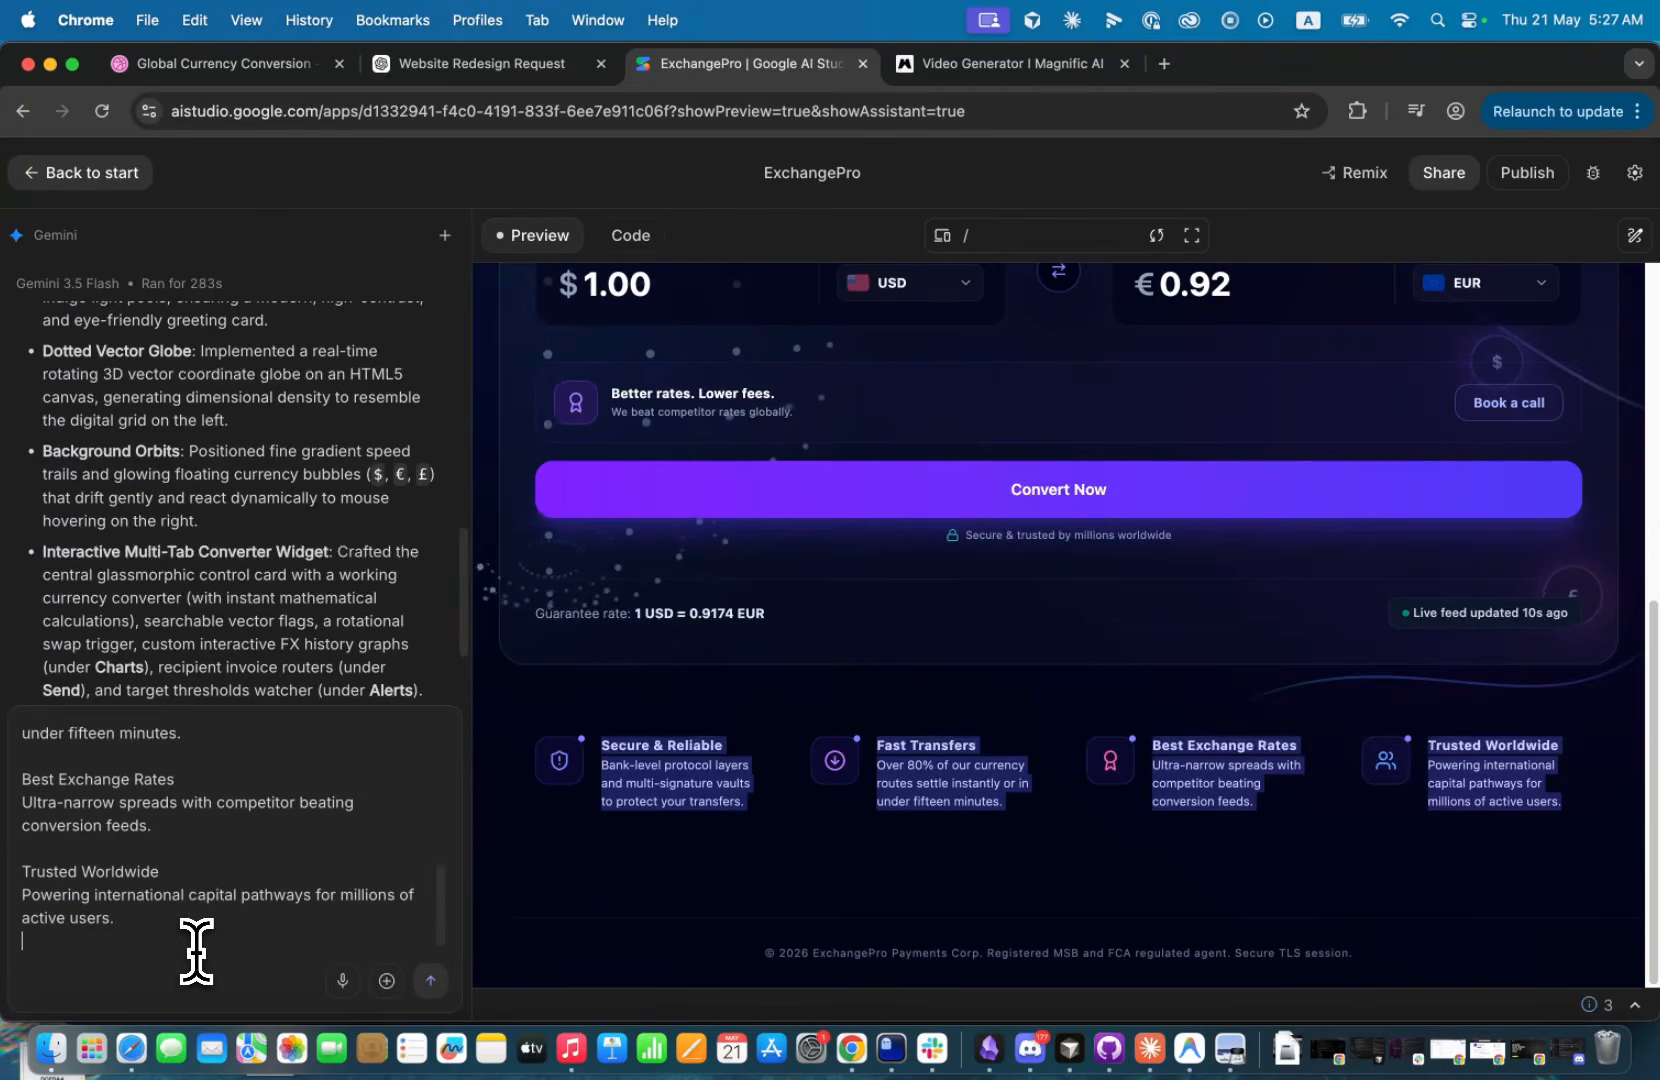
Finish the third request with "section is larger than the section above it" and submit the prompt.
{"action": "type", "text": "section is "}
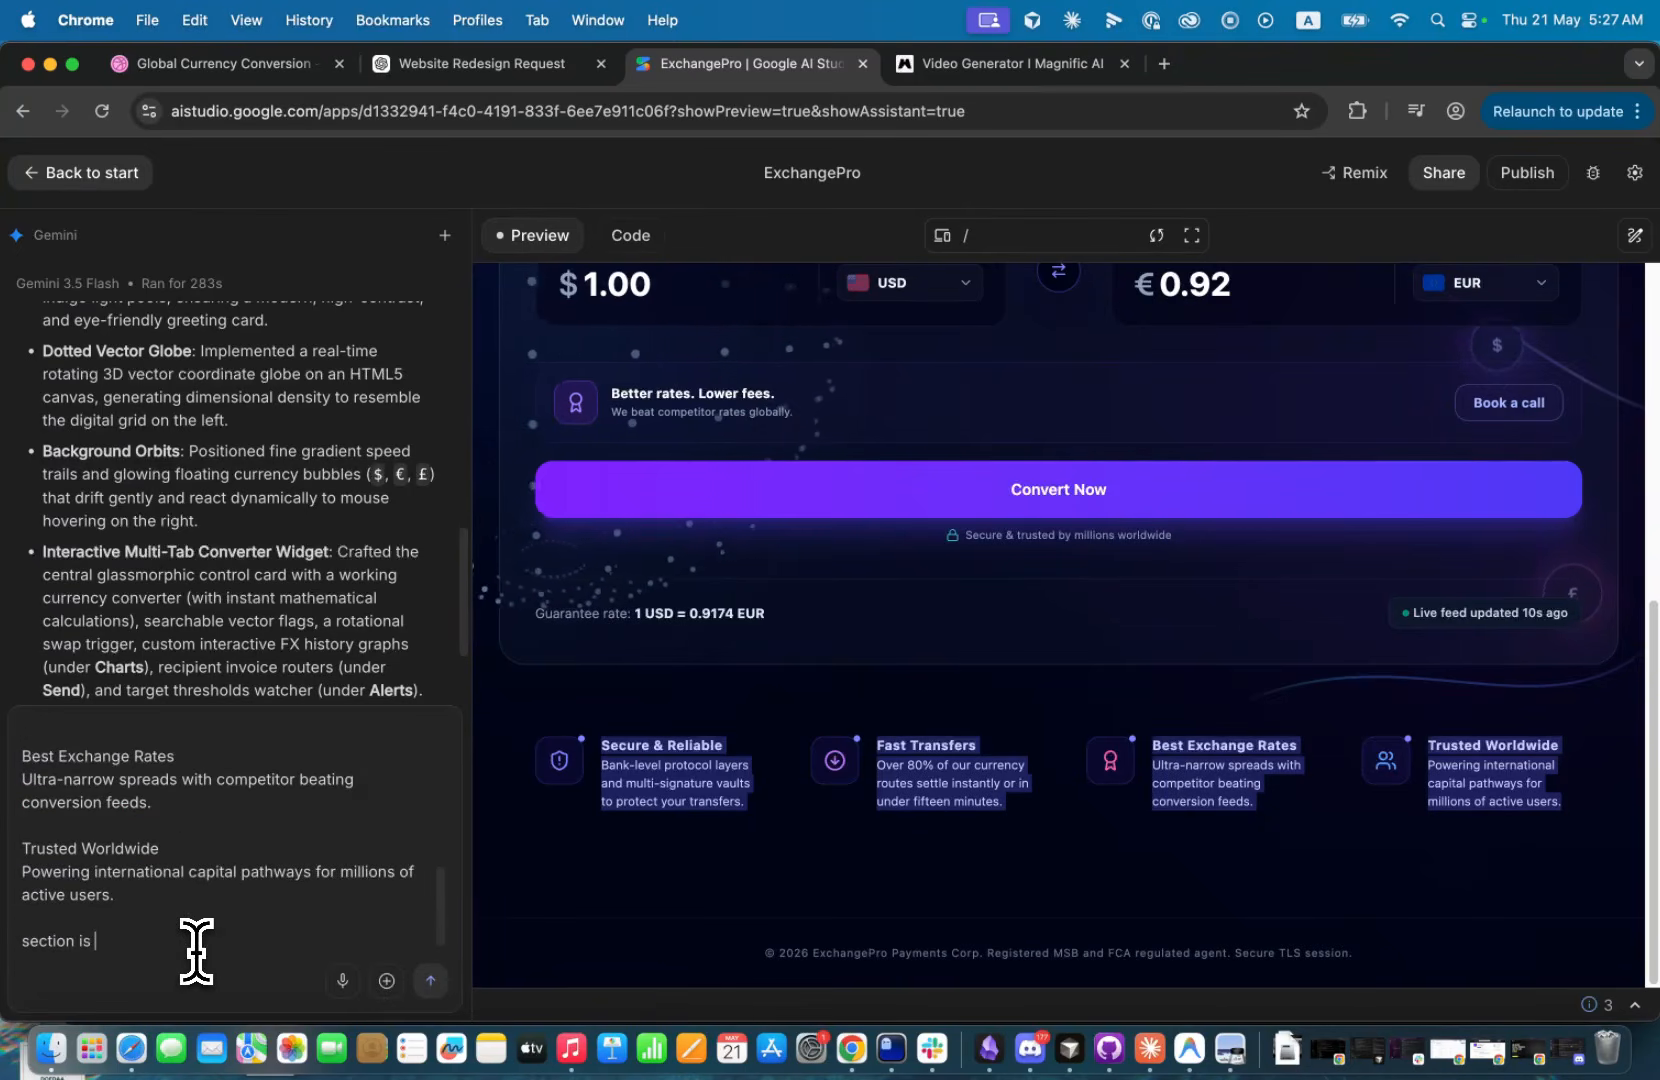
{"action": "type", "text": "larger than the section above it"}
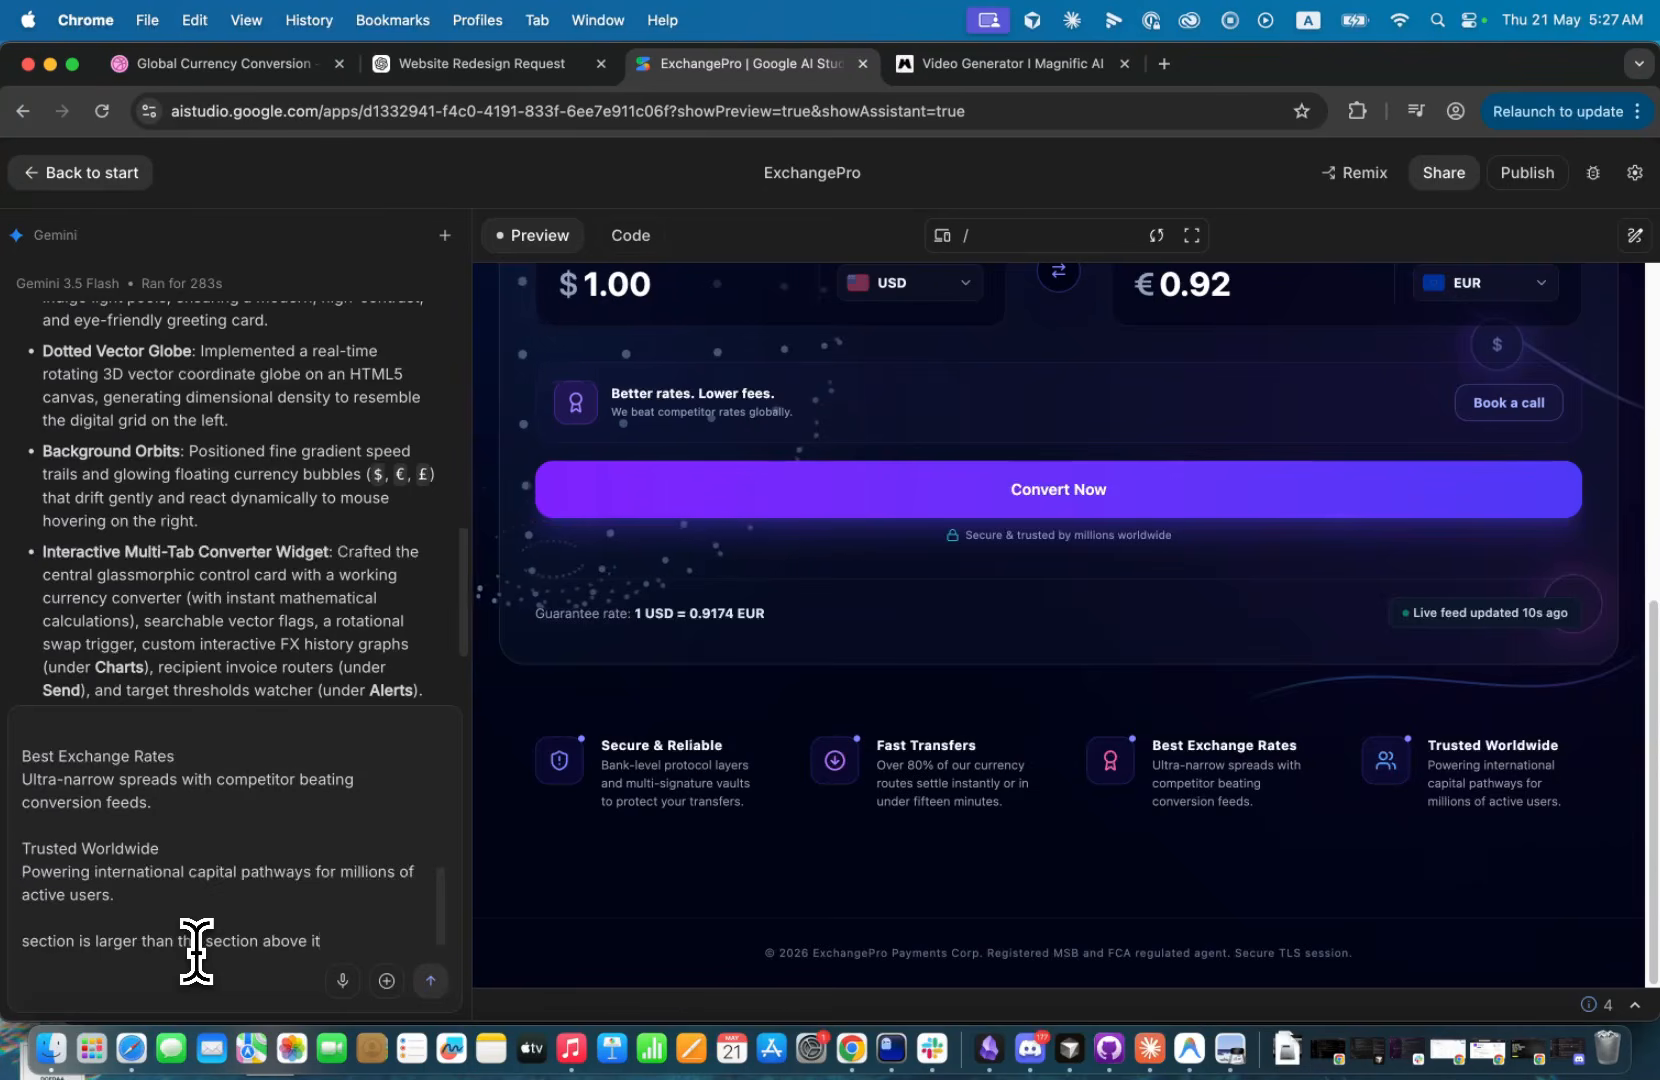
{"action": "key", "text": "shift+Return"}
{"action": "key", "text": "BackSpace"}
{"action": "key", "text": "Return"}
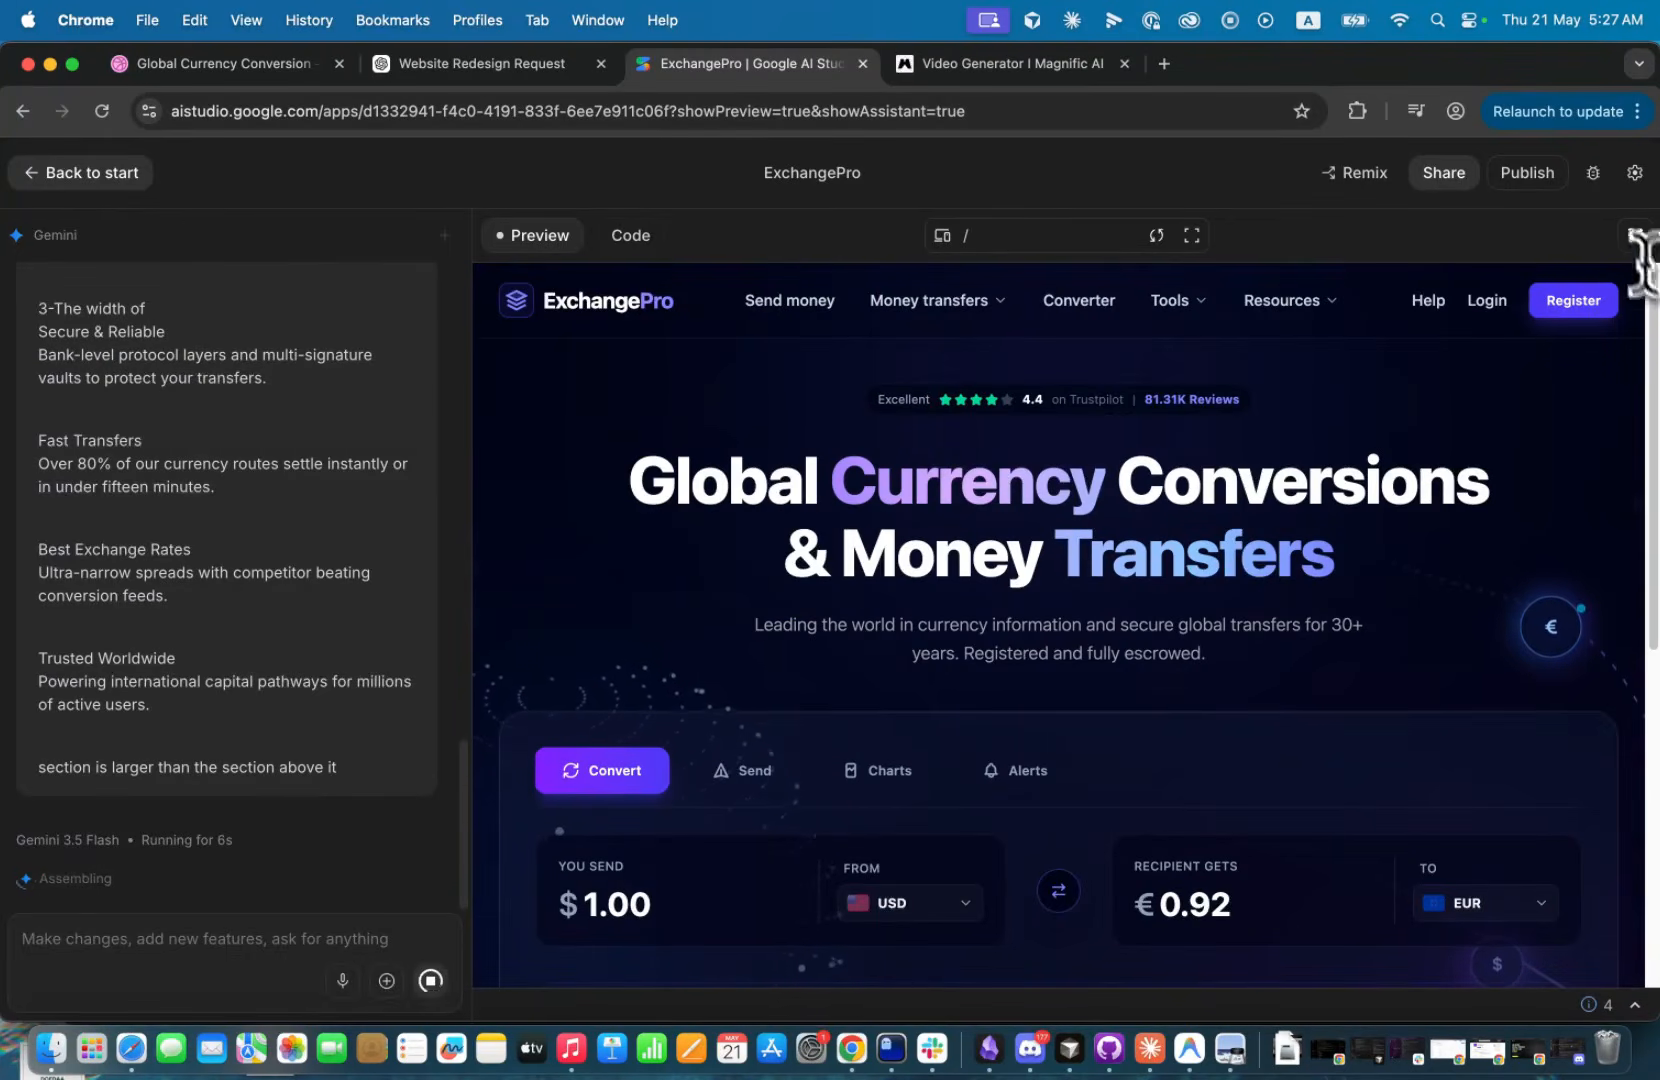
Review the page in full screen, compare it with the redesign image in ChatGPT, and return to the AI Studio editor.
{"action": "left_click", "coordinate": [1192, 235]}
{"action": "scroll", "coordinate": [956, 548], "scroll_direction": "down", "scroll_amount": 5}
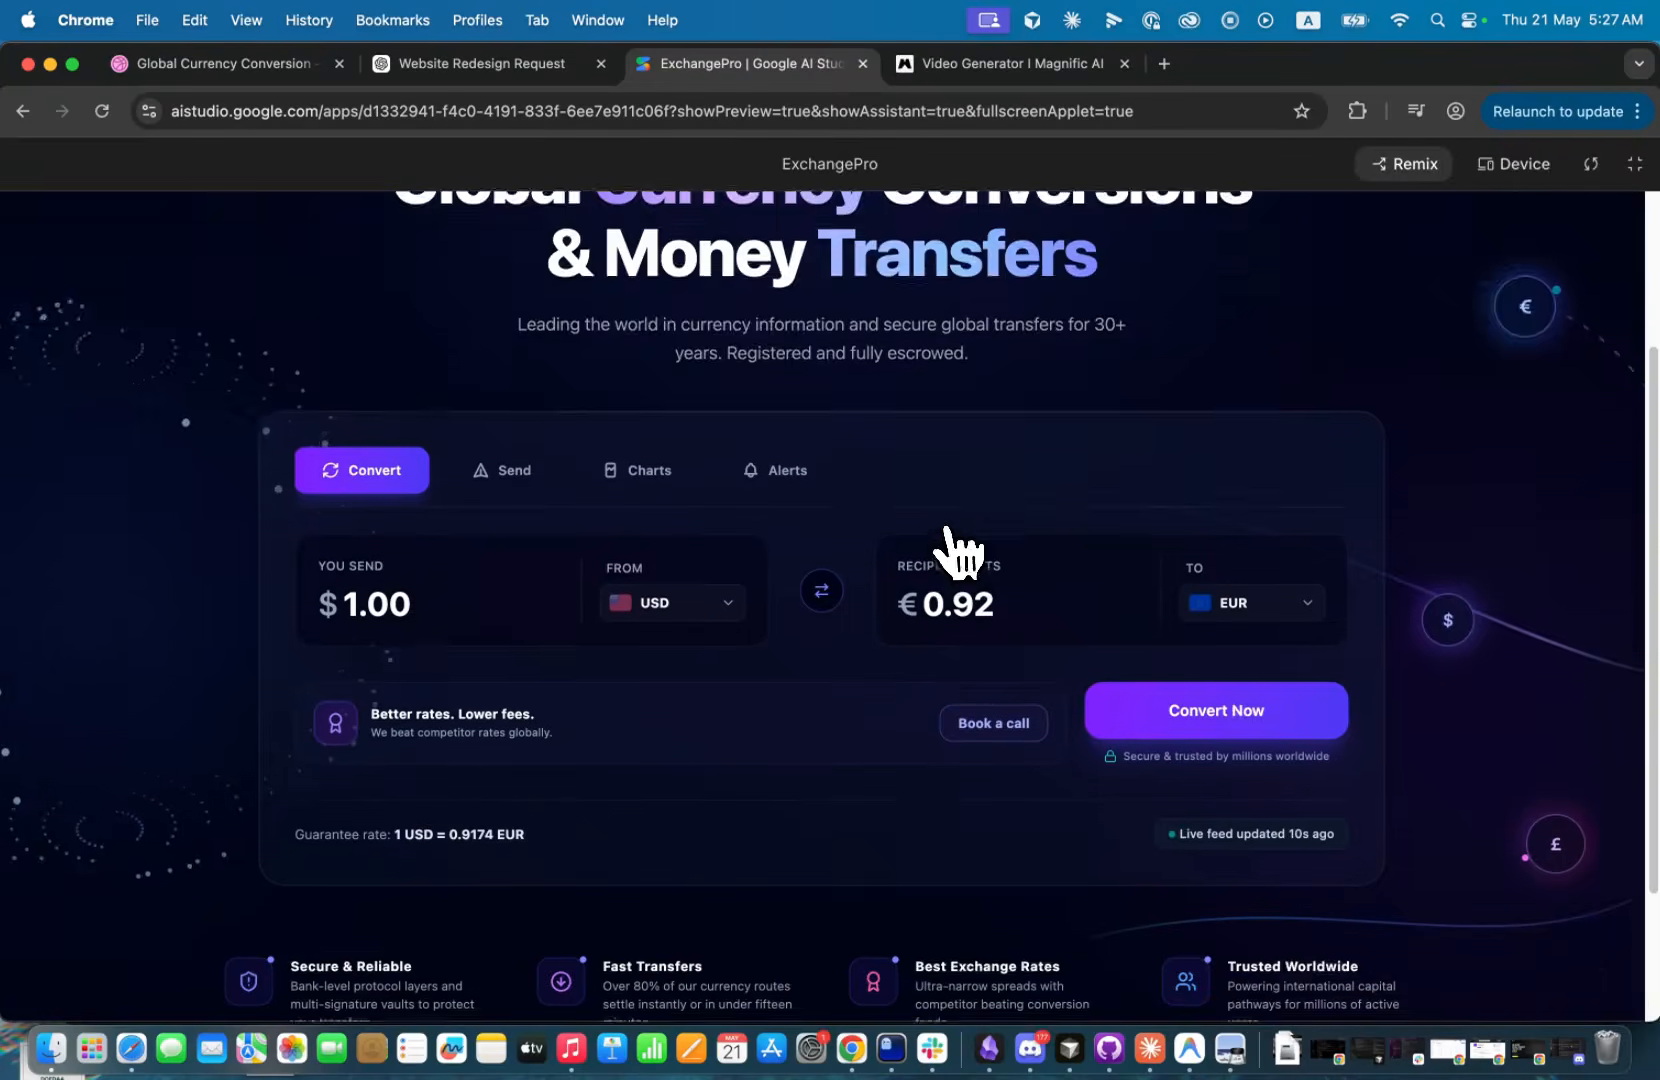
{"action": "scroll", "coordinate": [880, 690], "scroll_direction": "up", "scroll_amount": 5}
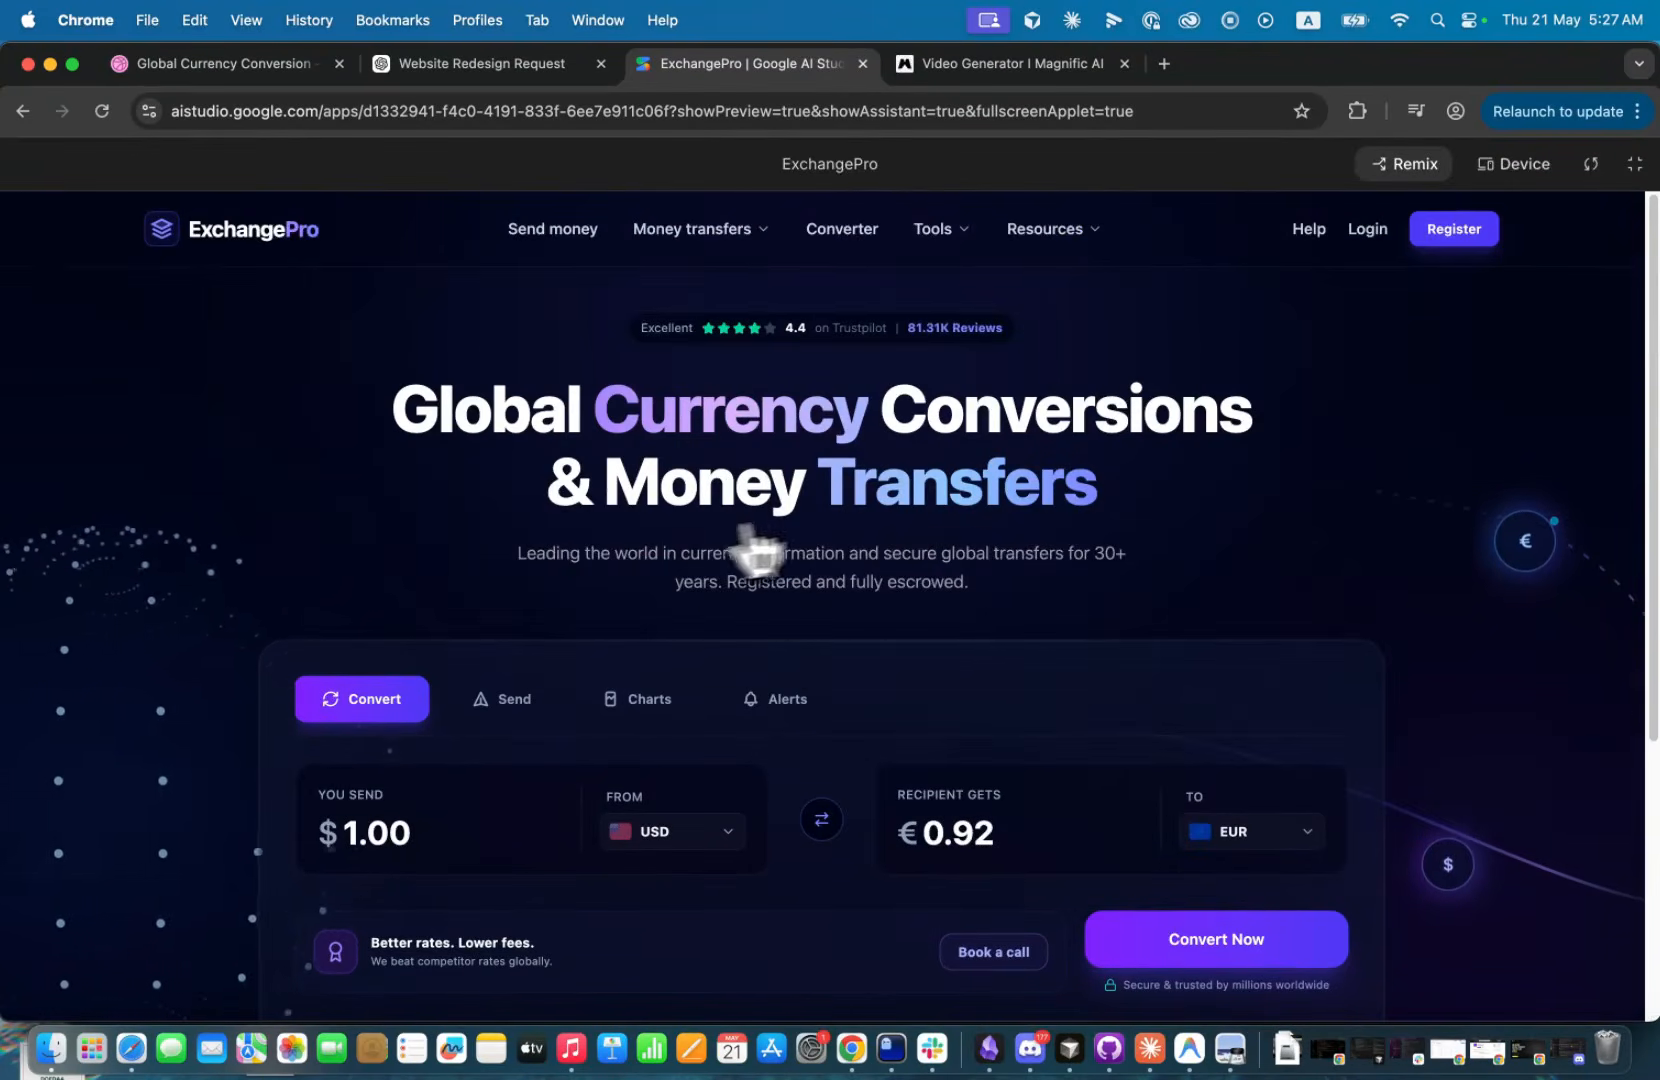
{"action": "left_click", "coordinate": [579, 78]}
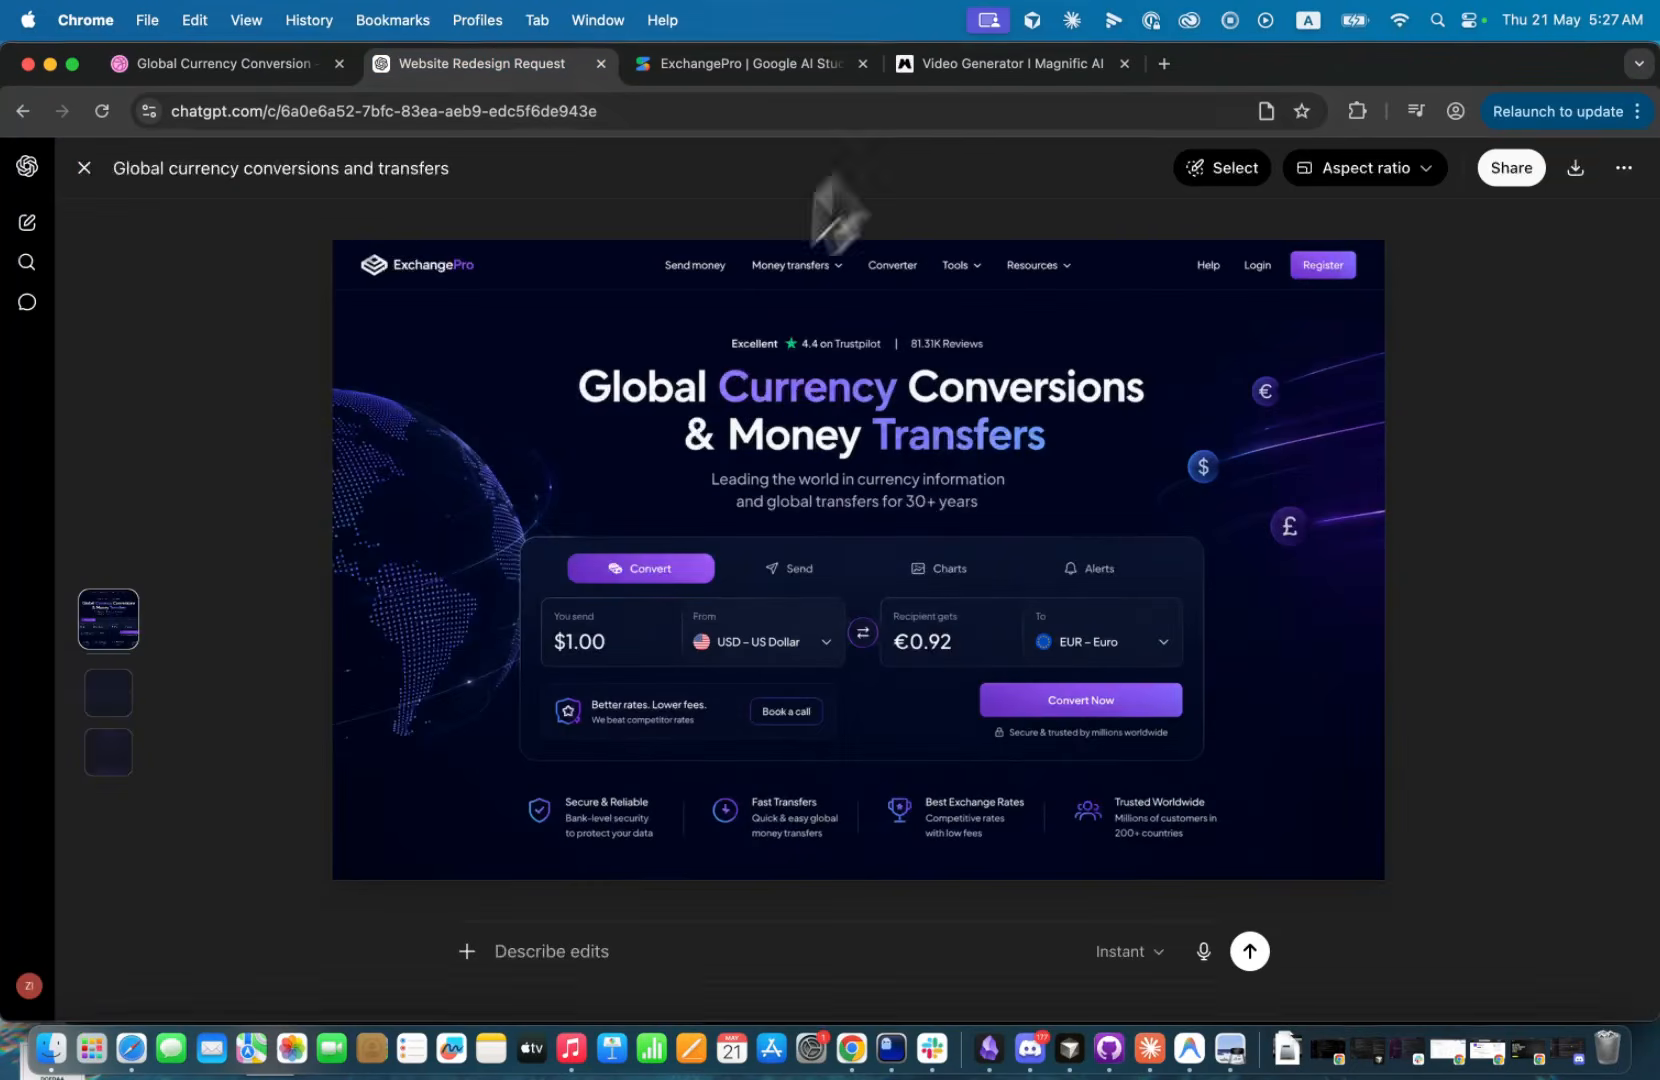
{"action": "left_click", "coordinate": [728, 66]}
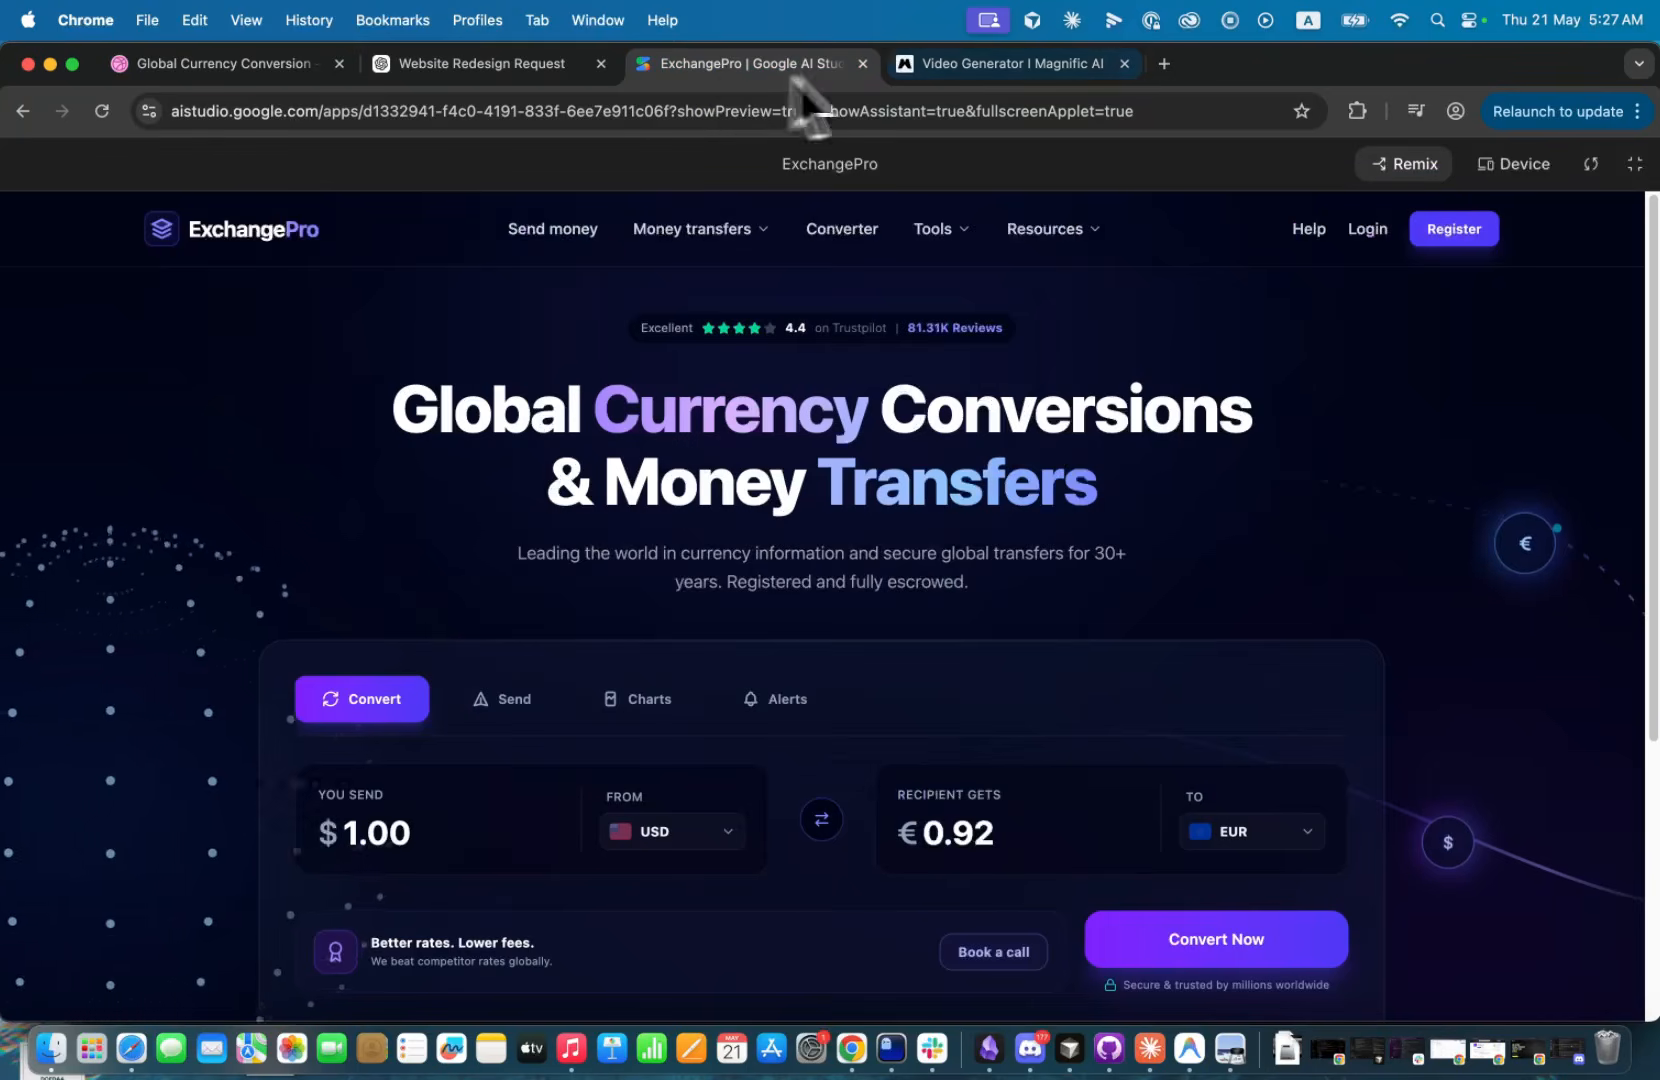
{"action": "left_click", "coordinate": [1634, 164]}
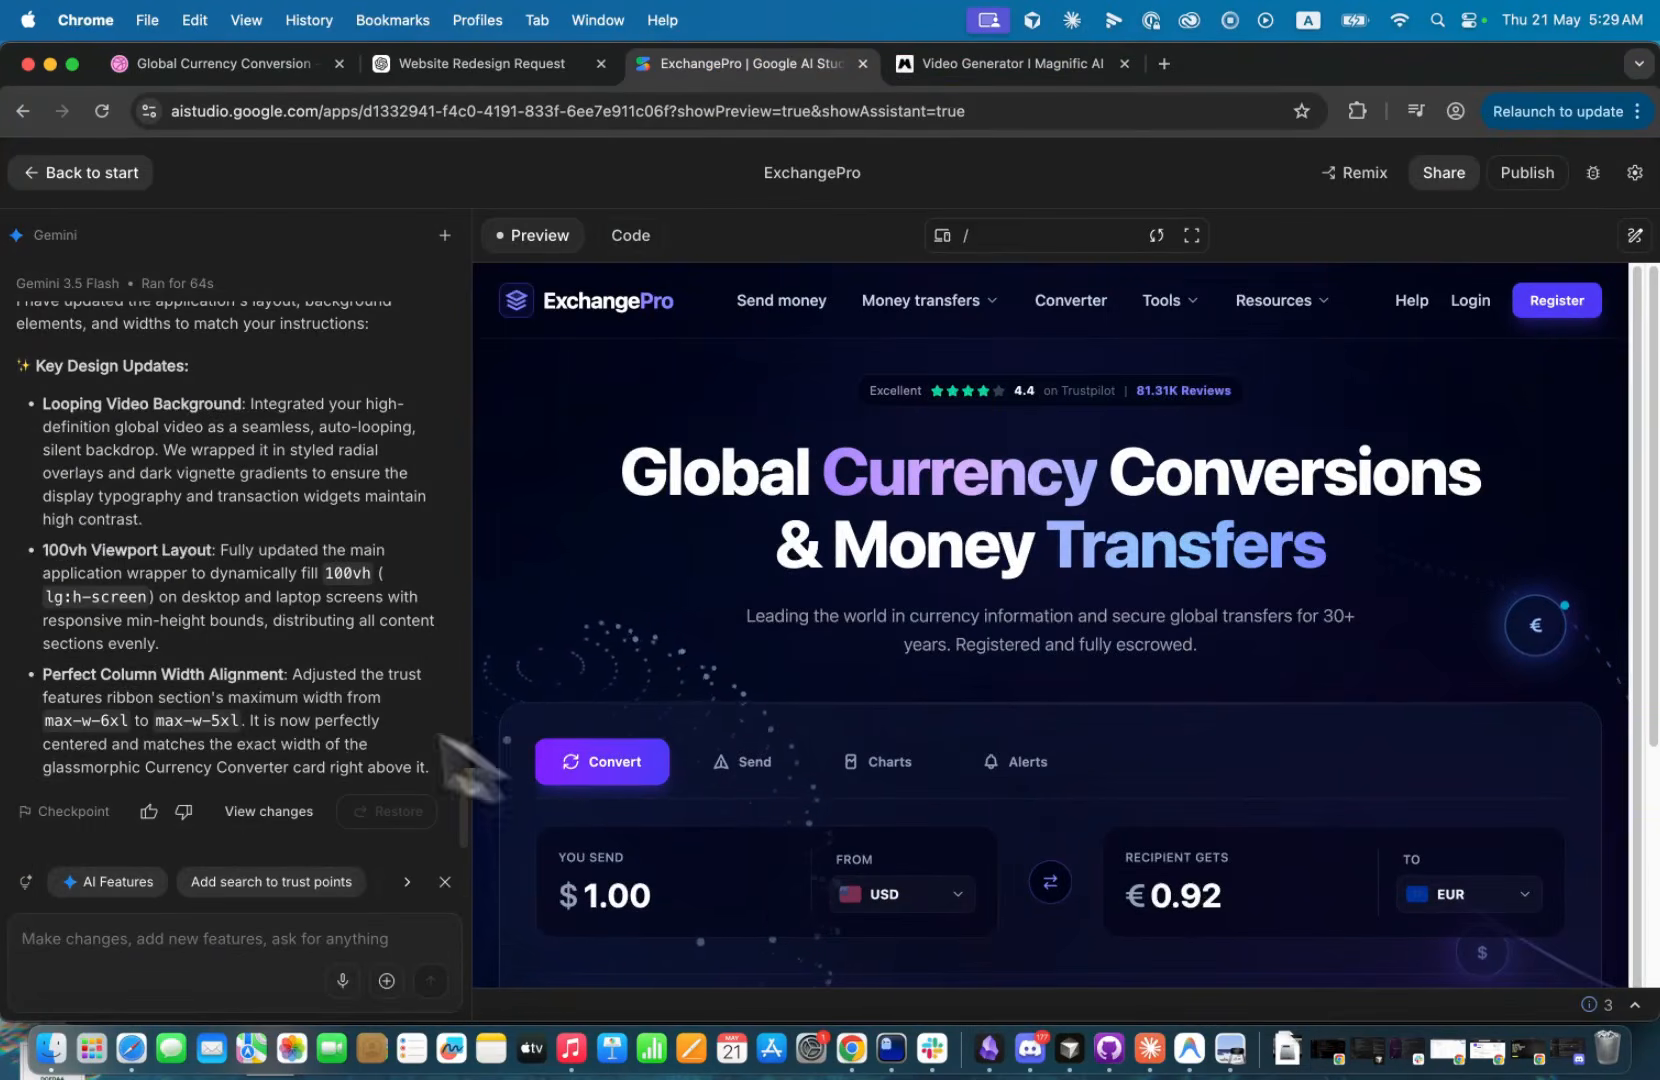
Read the summary of the design updates and review the updated page from header to footer, including in full screen.
{"action": "scroll", "coordinate": [272, 675], "scroll_direction": "up", "scroll_amount": 5}
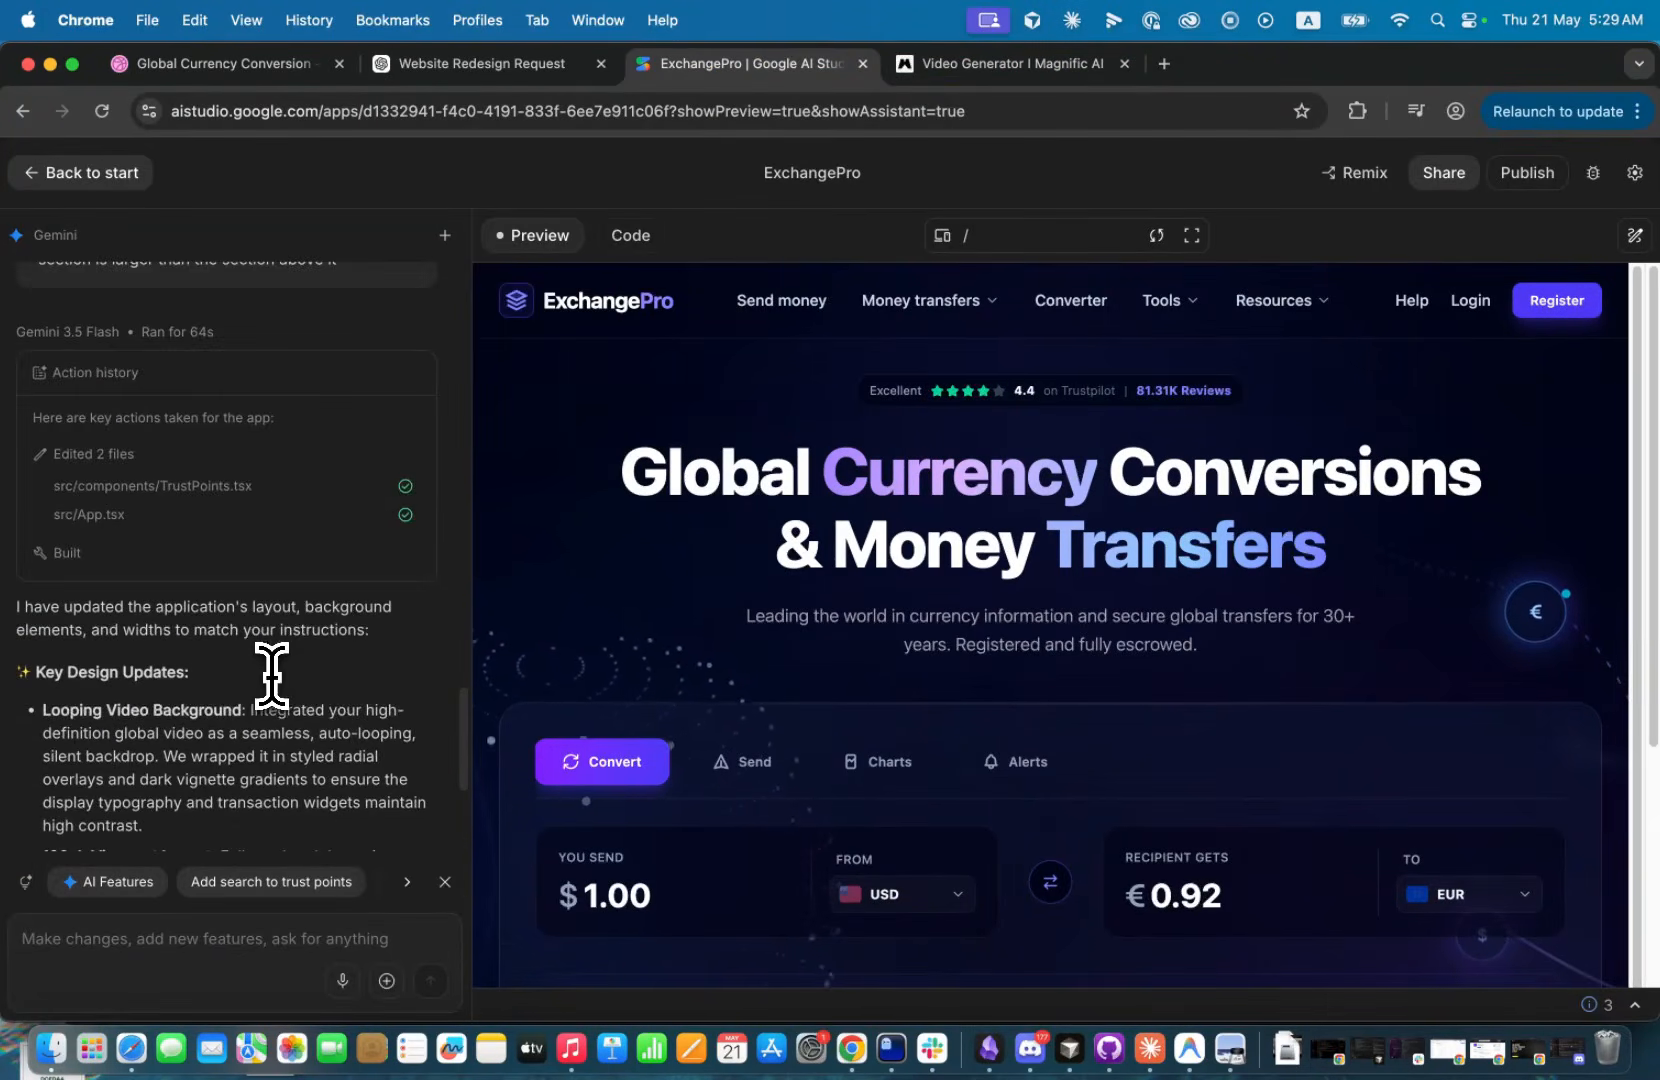
{"action": "scroll", "coordinate": [270, 679], "scroll_direction": "down", "scroll_amount": 5}
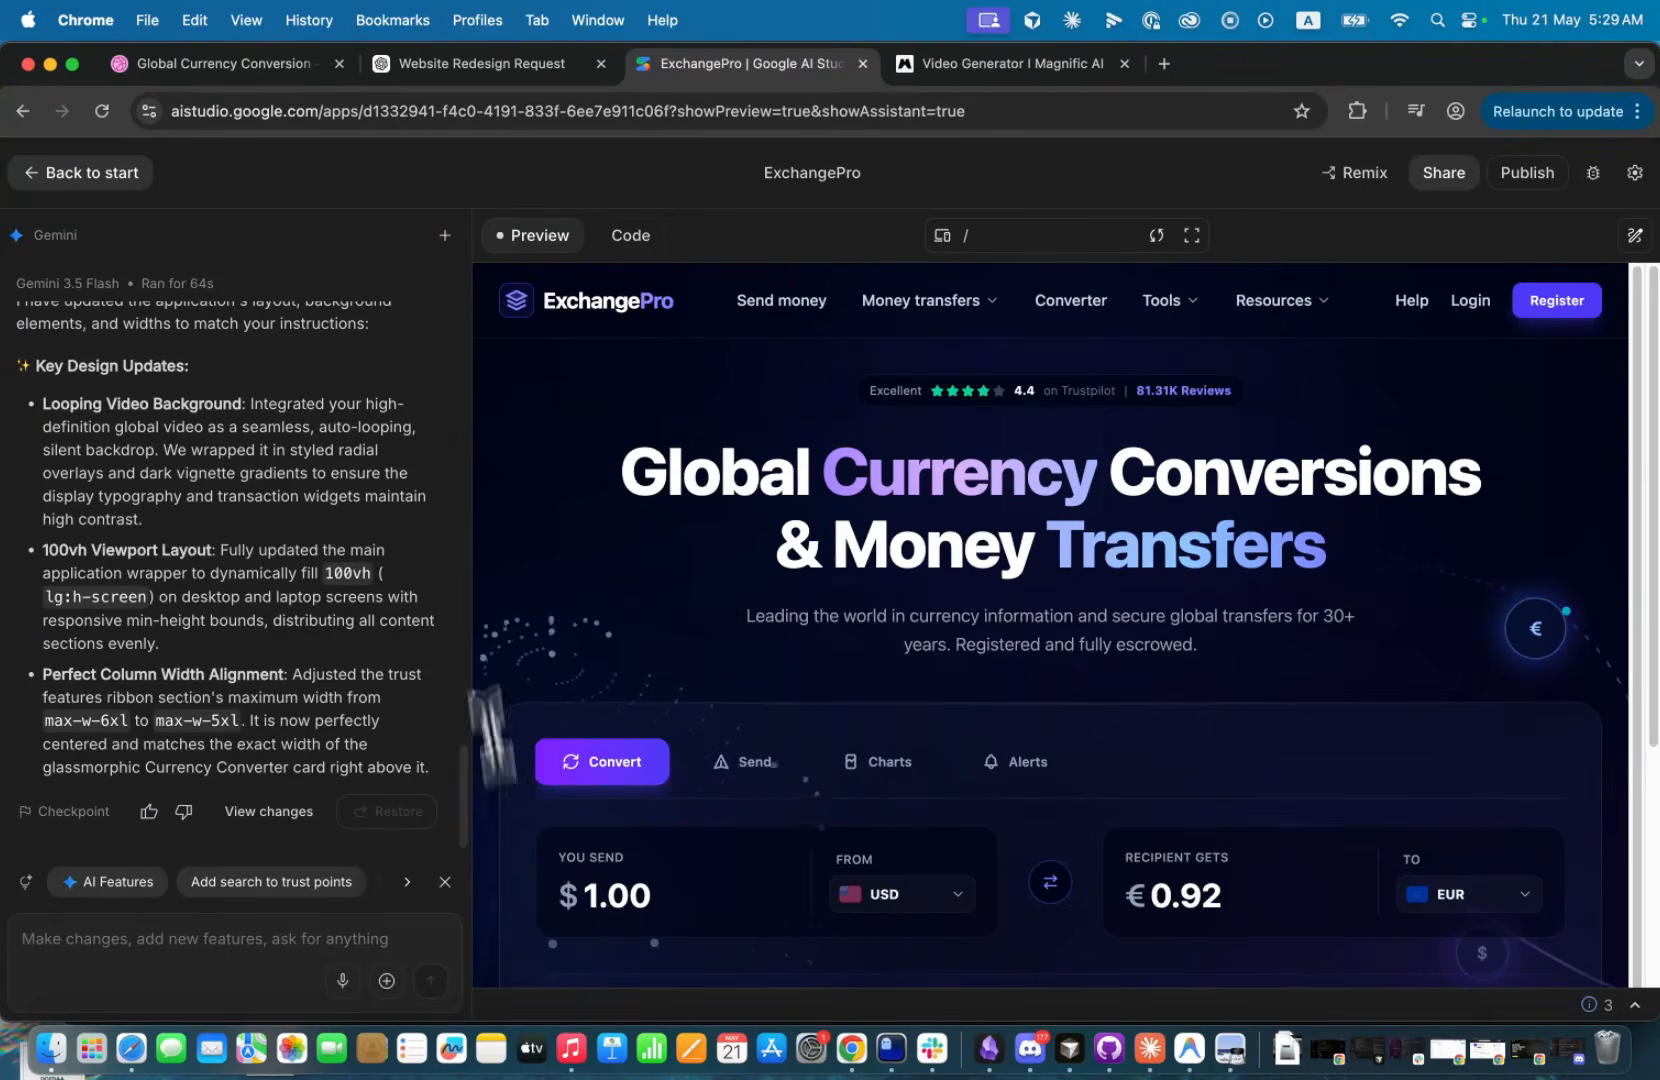
{"action": "scroll", "coordinate": [775, 785], "scroll_direction": "down", "scroll_amount": 1}
{"action": "scroll", "coordinate": [775, 785], "scroll_direction": "down", "scroll_amount": 3}
{"action": "scroll", "coordinate": [848, 631], "scroll_direction": "up", "scroll_amount": 4}
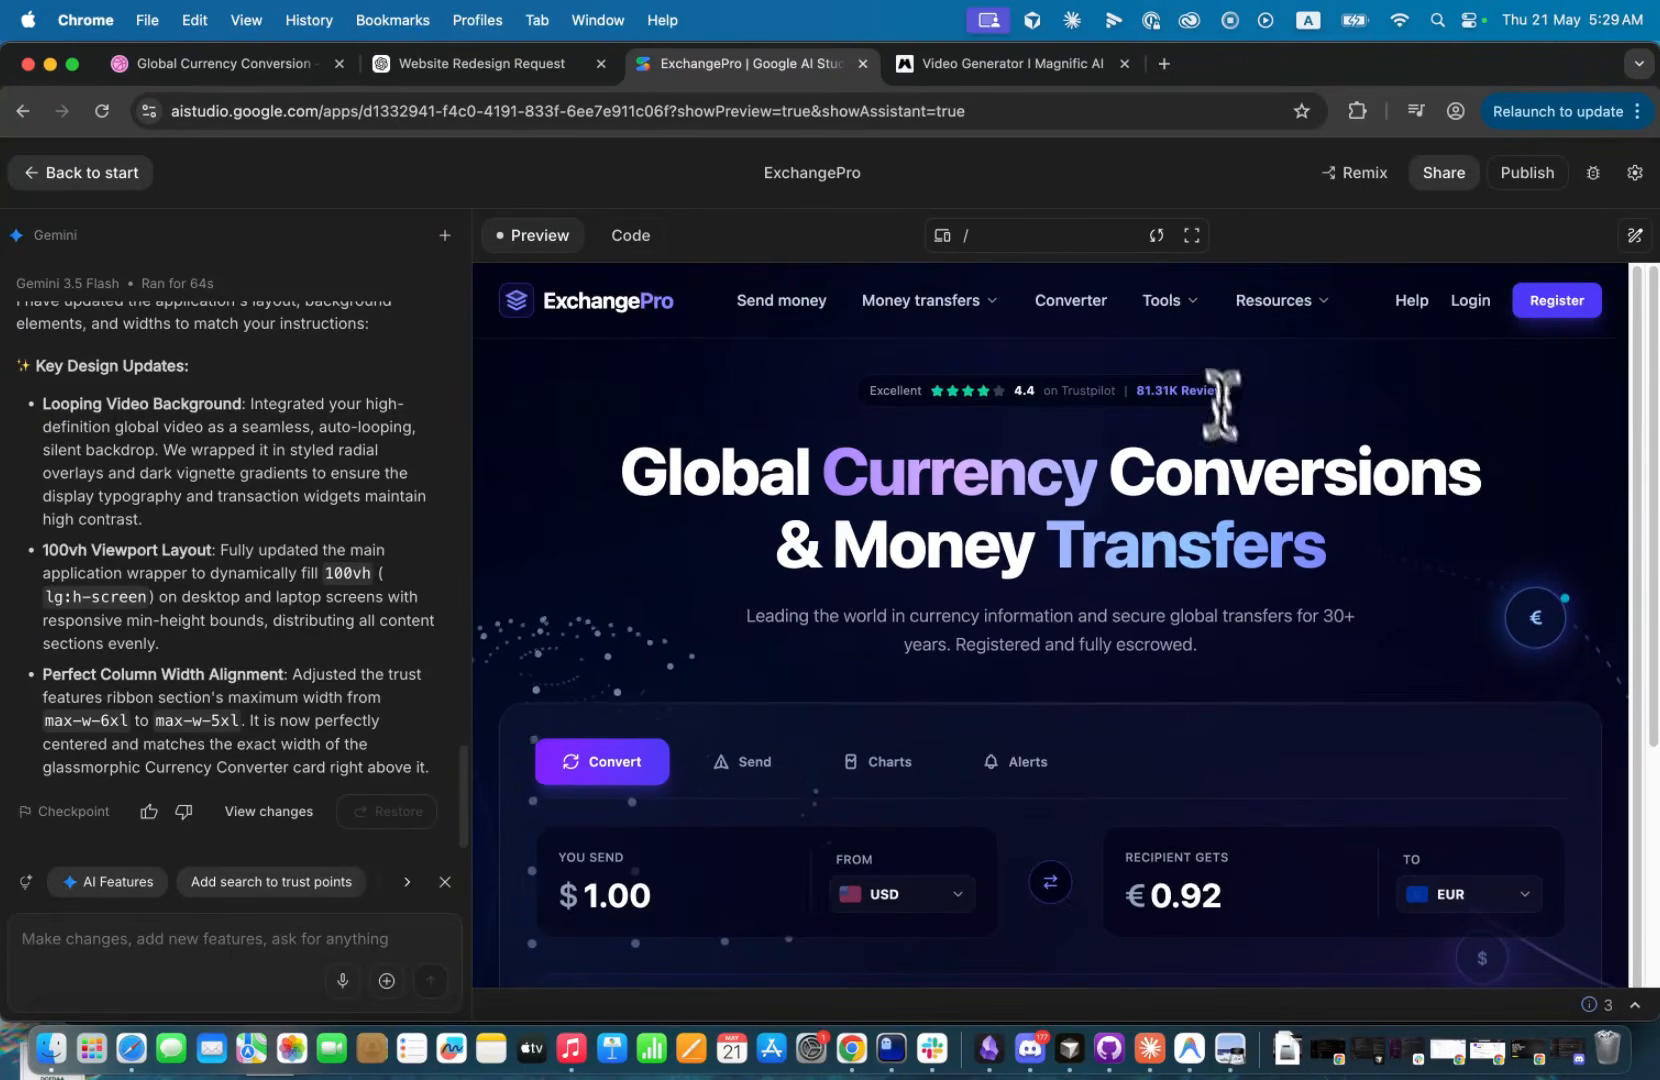
{"action": "left_click", "coordinate": [1192, 238]}
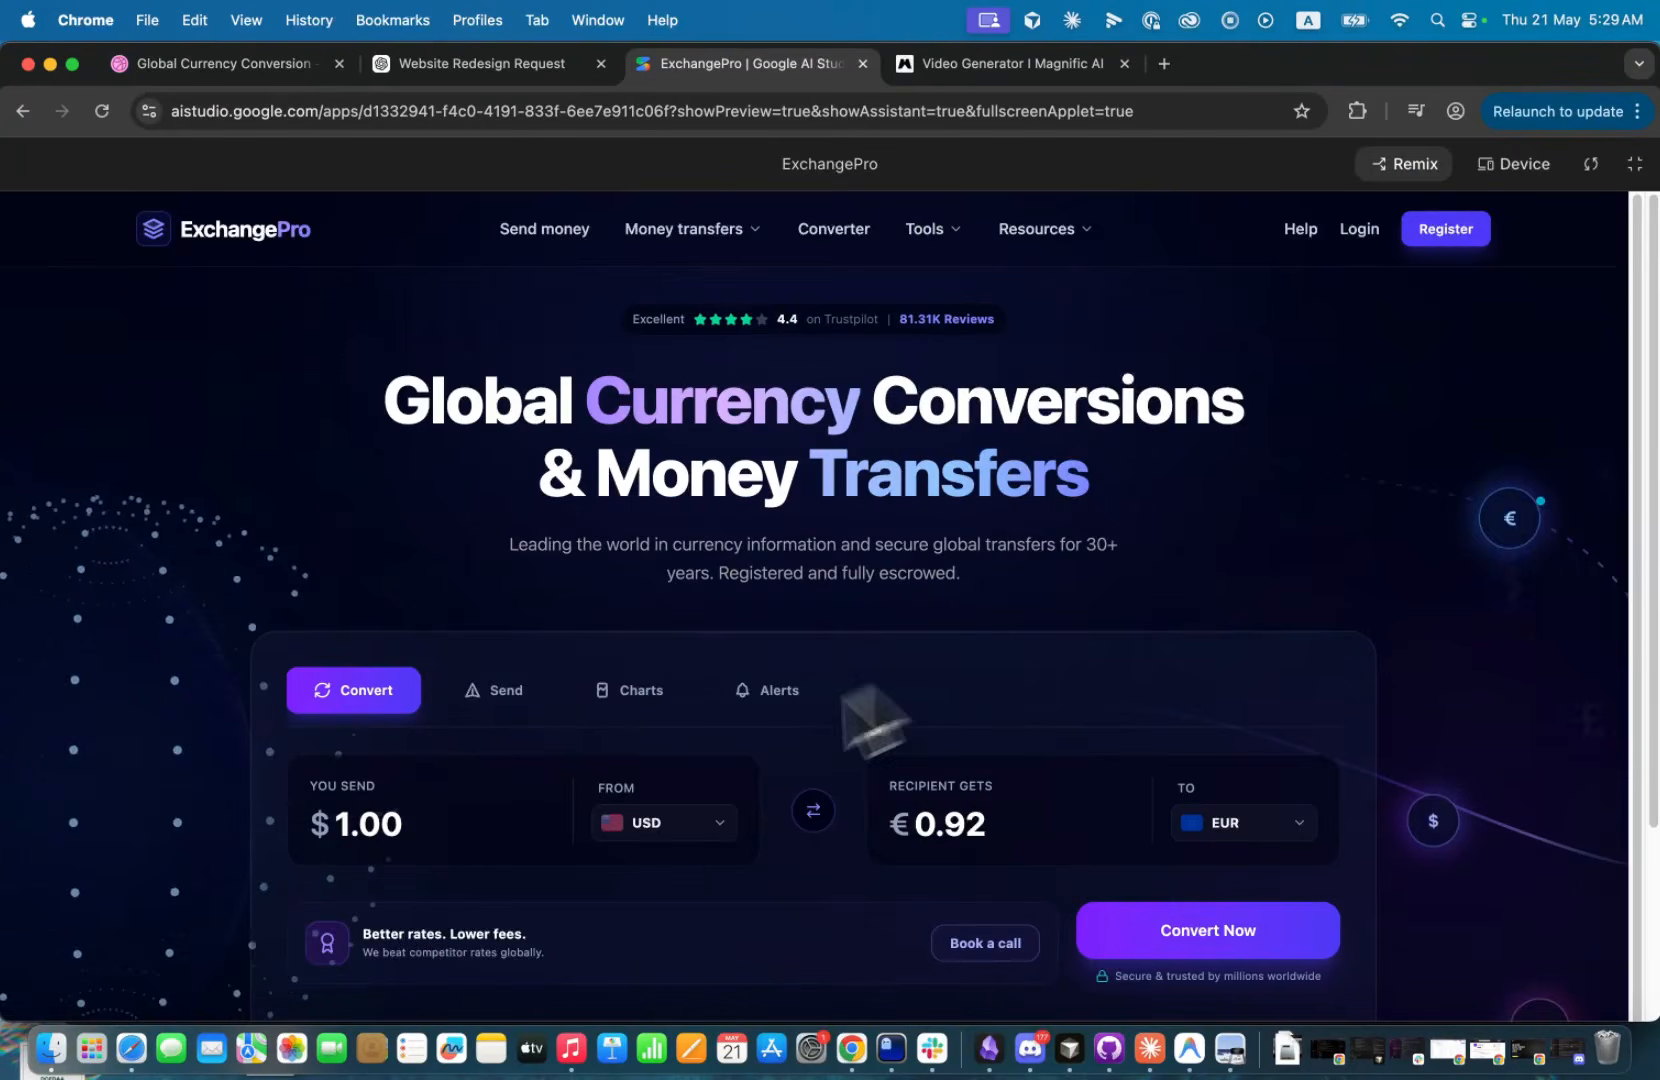
{"action": "scroll", "coordinate": [574, 860], "scroll_direction": "down", "scroll_amount": 5}
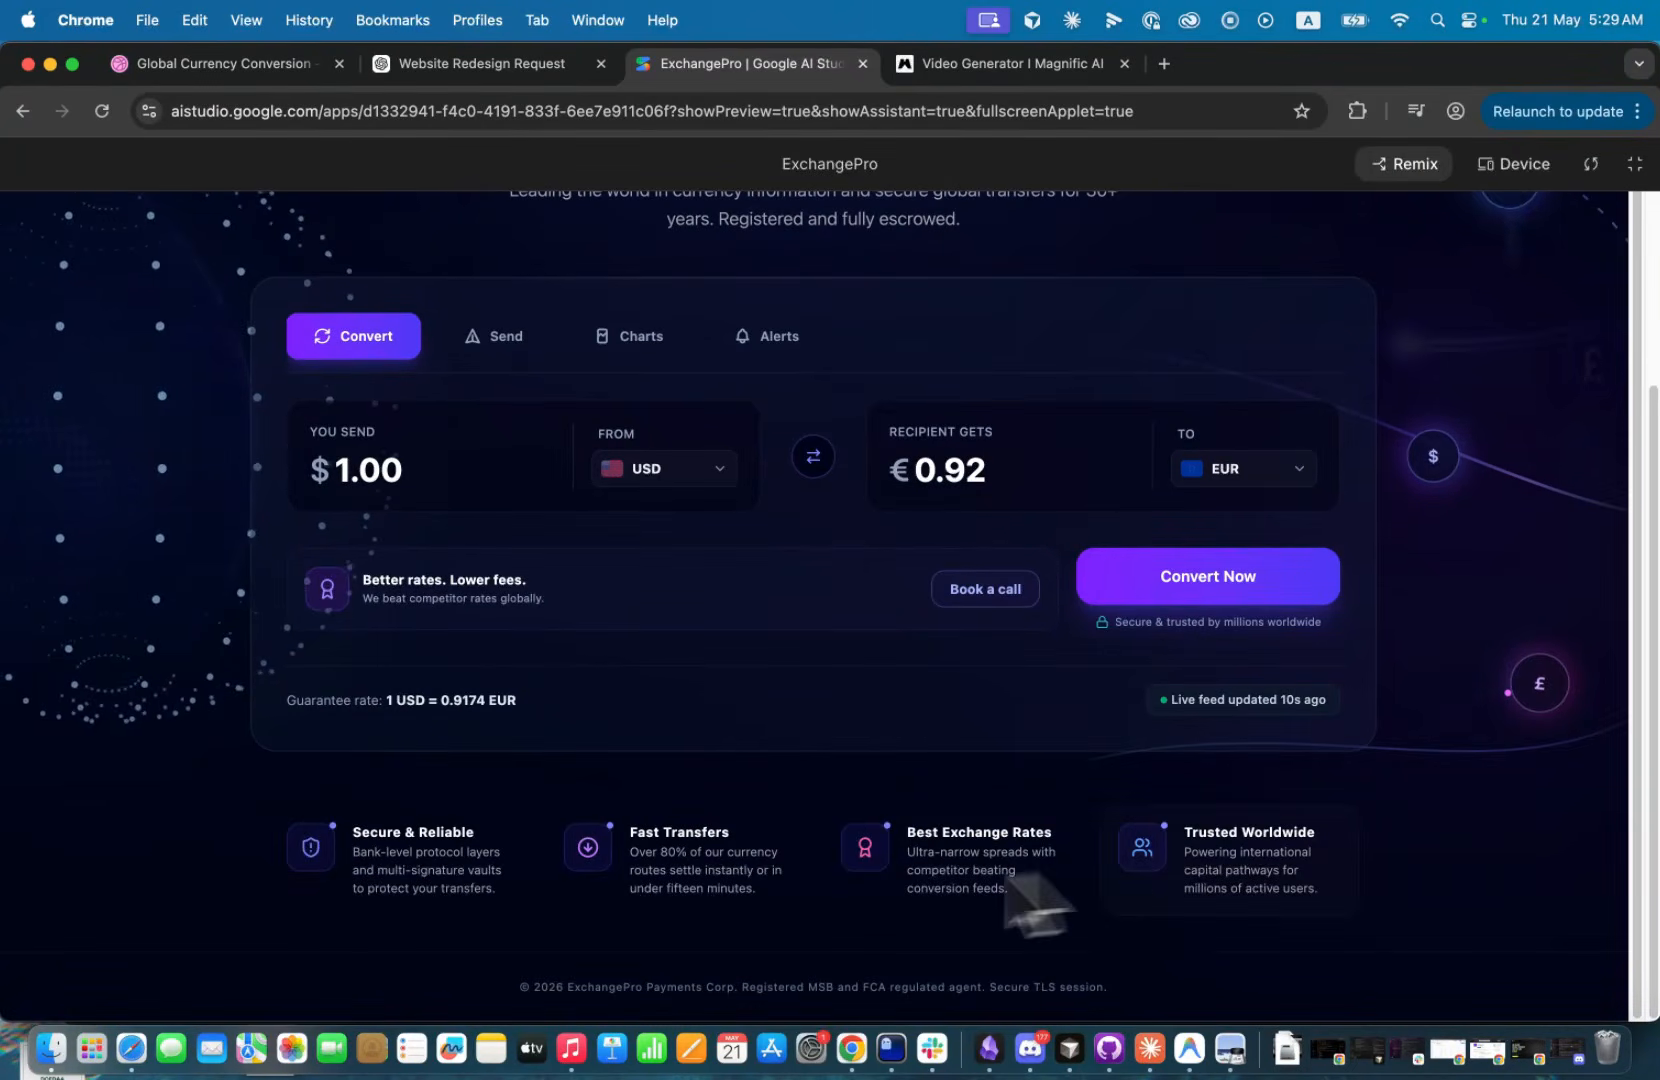
{"action": "scroll", "coordinate": [815, 660], "scroll_direction": "up", "scroll_amount": 5}
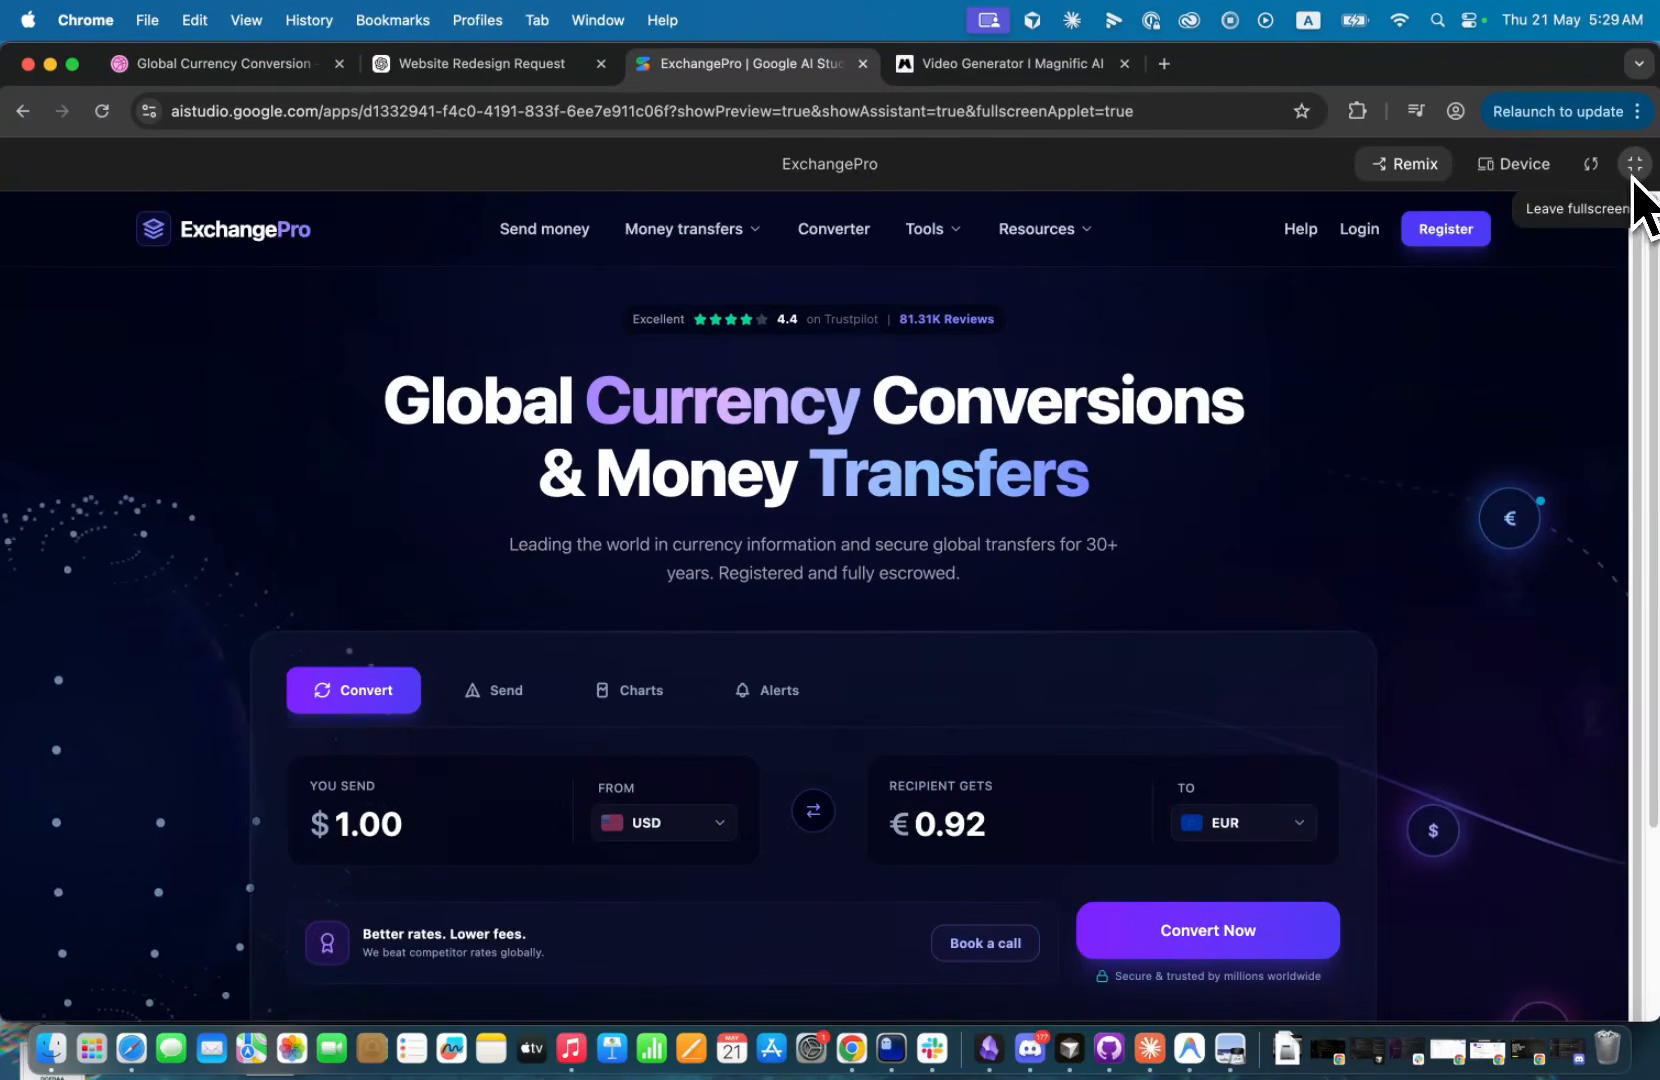
{"action": "left_click", "coordinate": [1632, 167]}
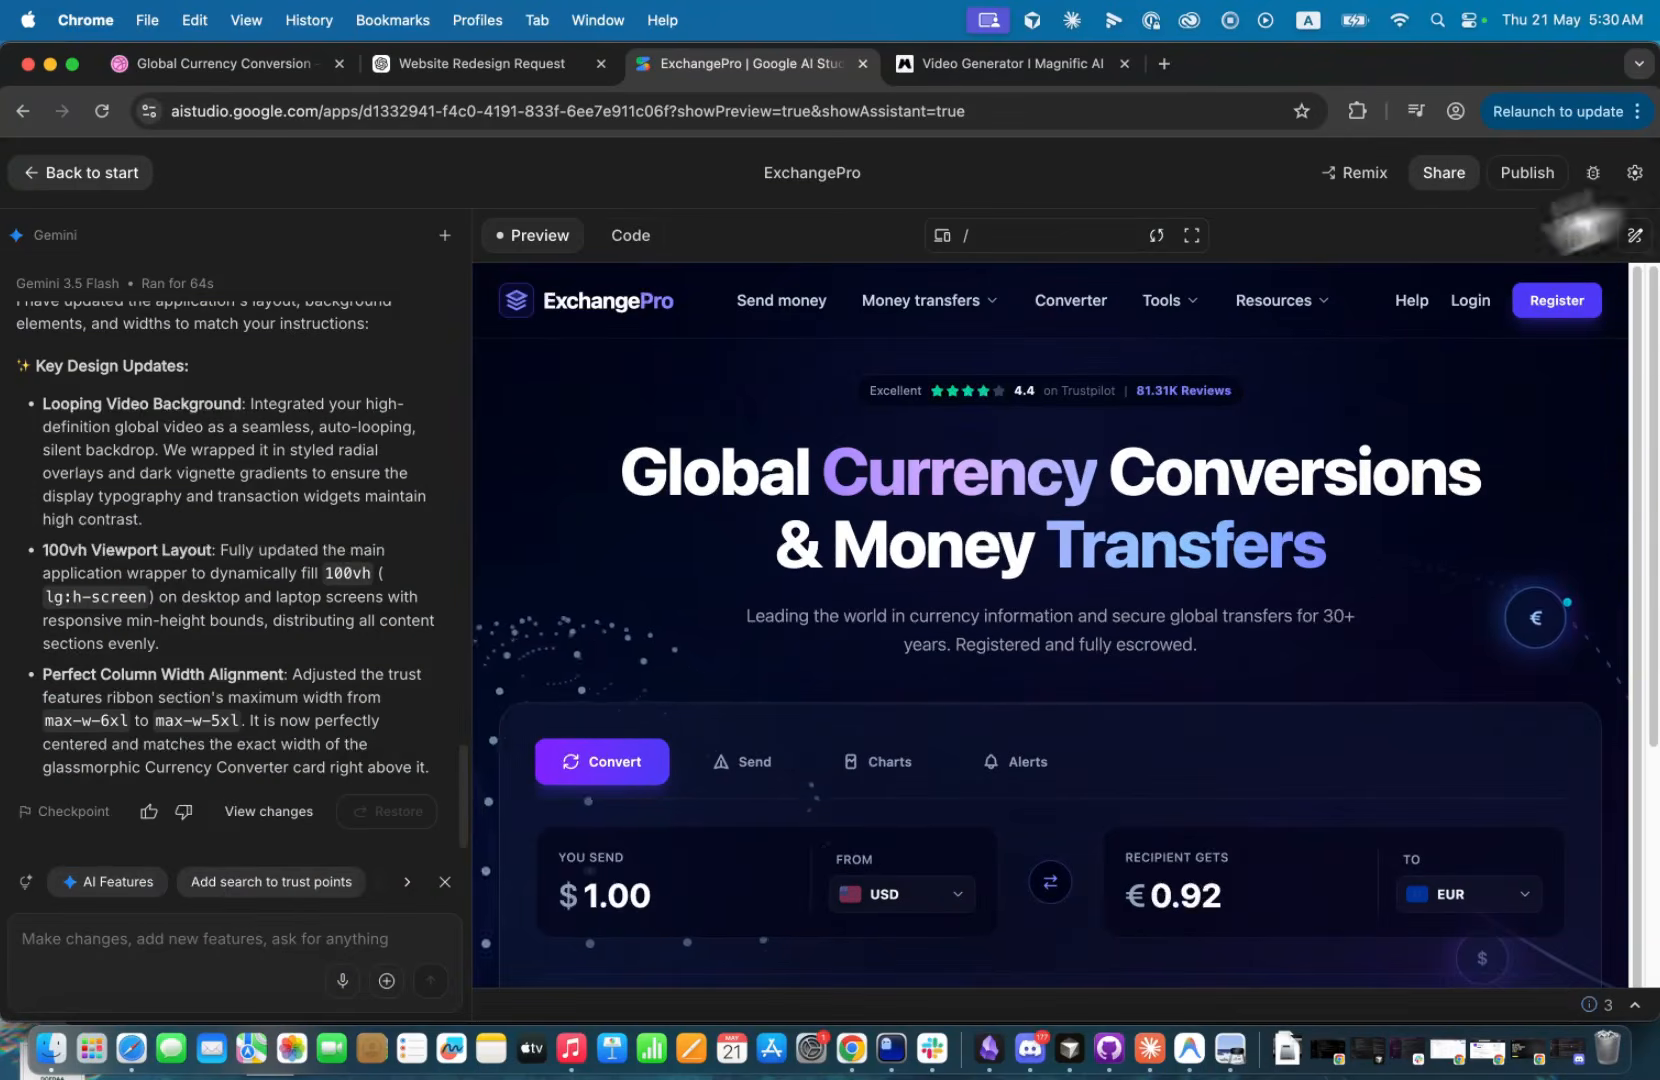
Submit the prompt "I still don't see the looping video and I still see the animated orbit that you created".
{"action": "left_click", "coordinate": [169, 945]}
{"action": "type", "text": "I"}
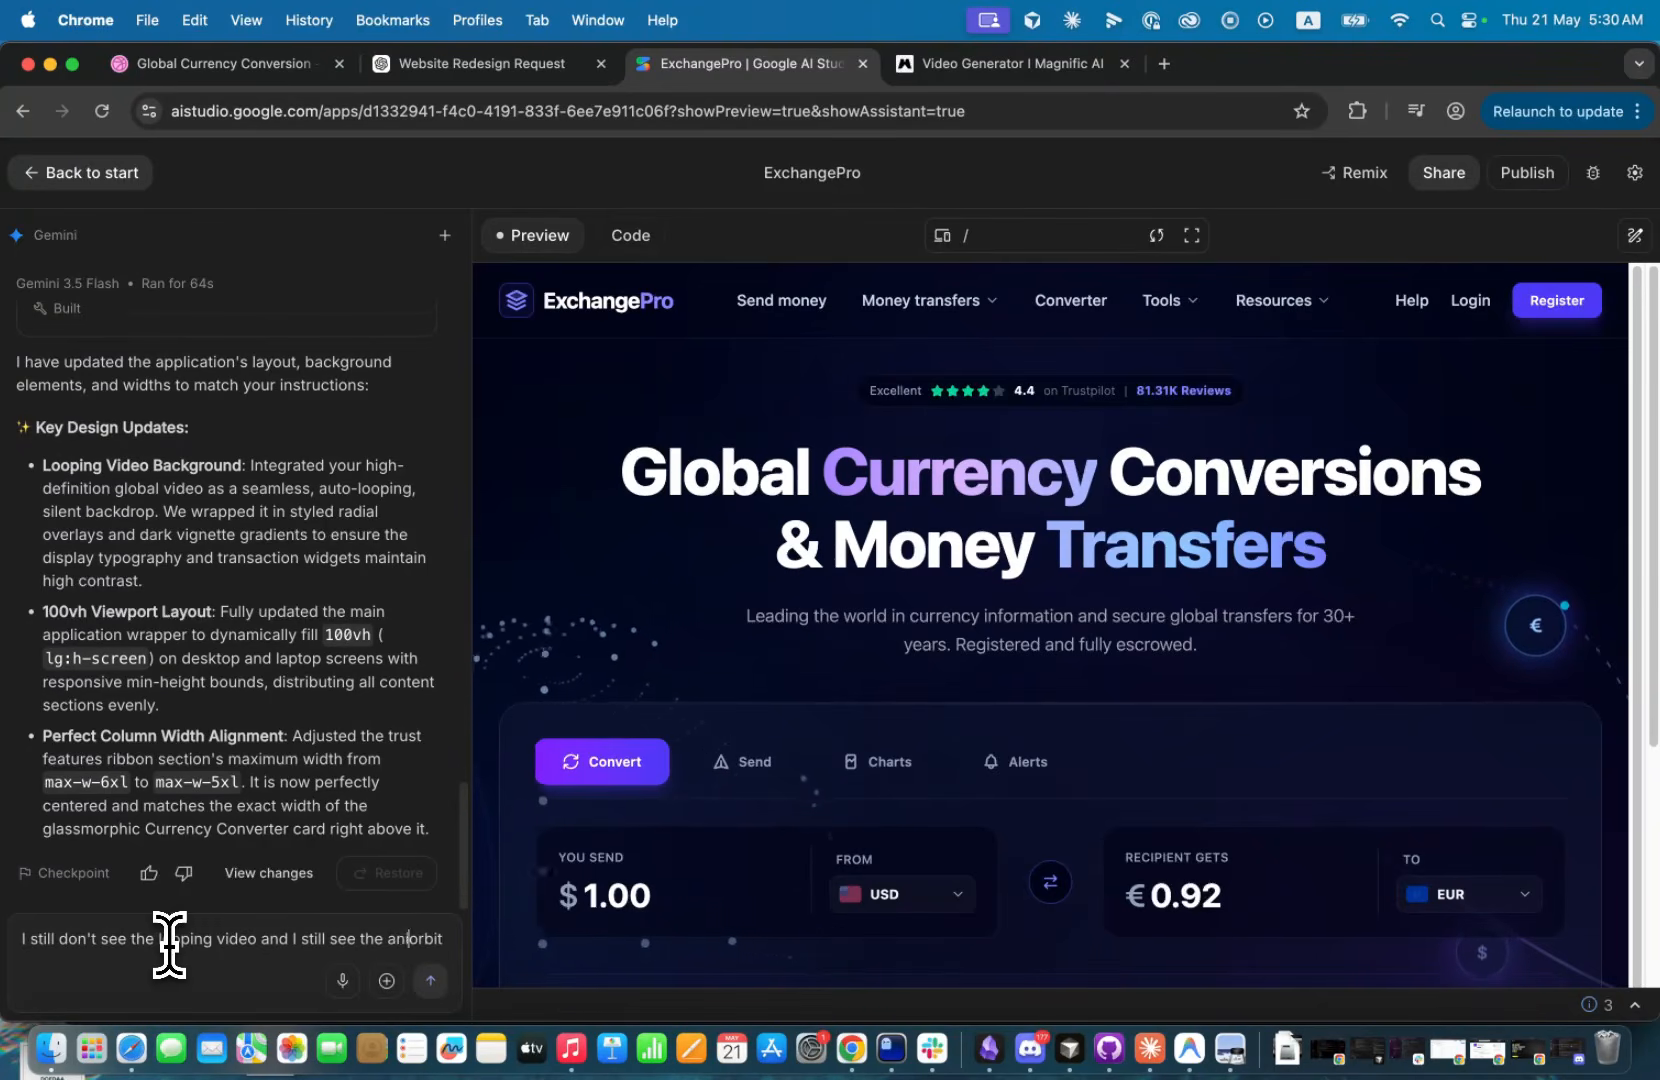
{"action": "type", "text": "imated orbit tha"}
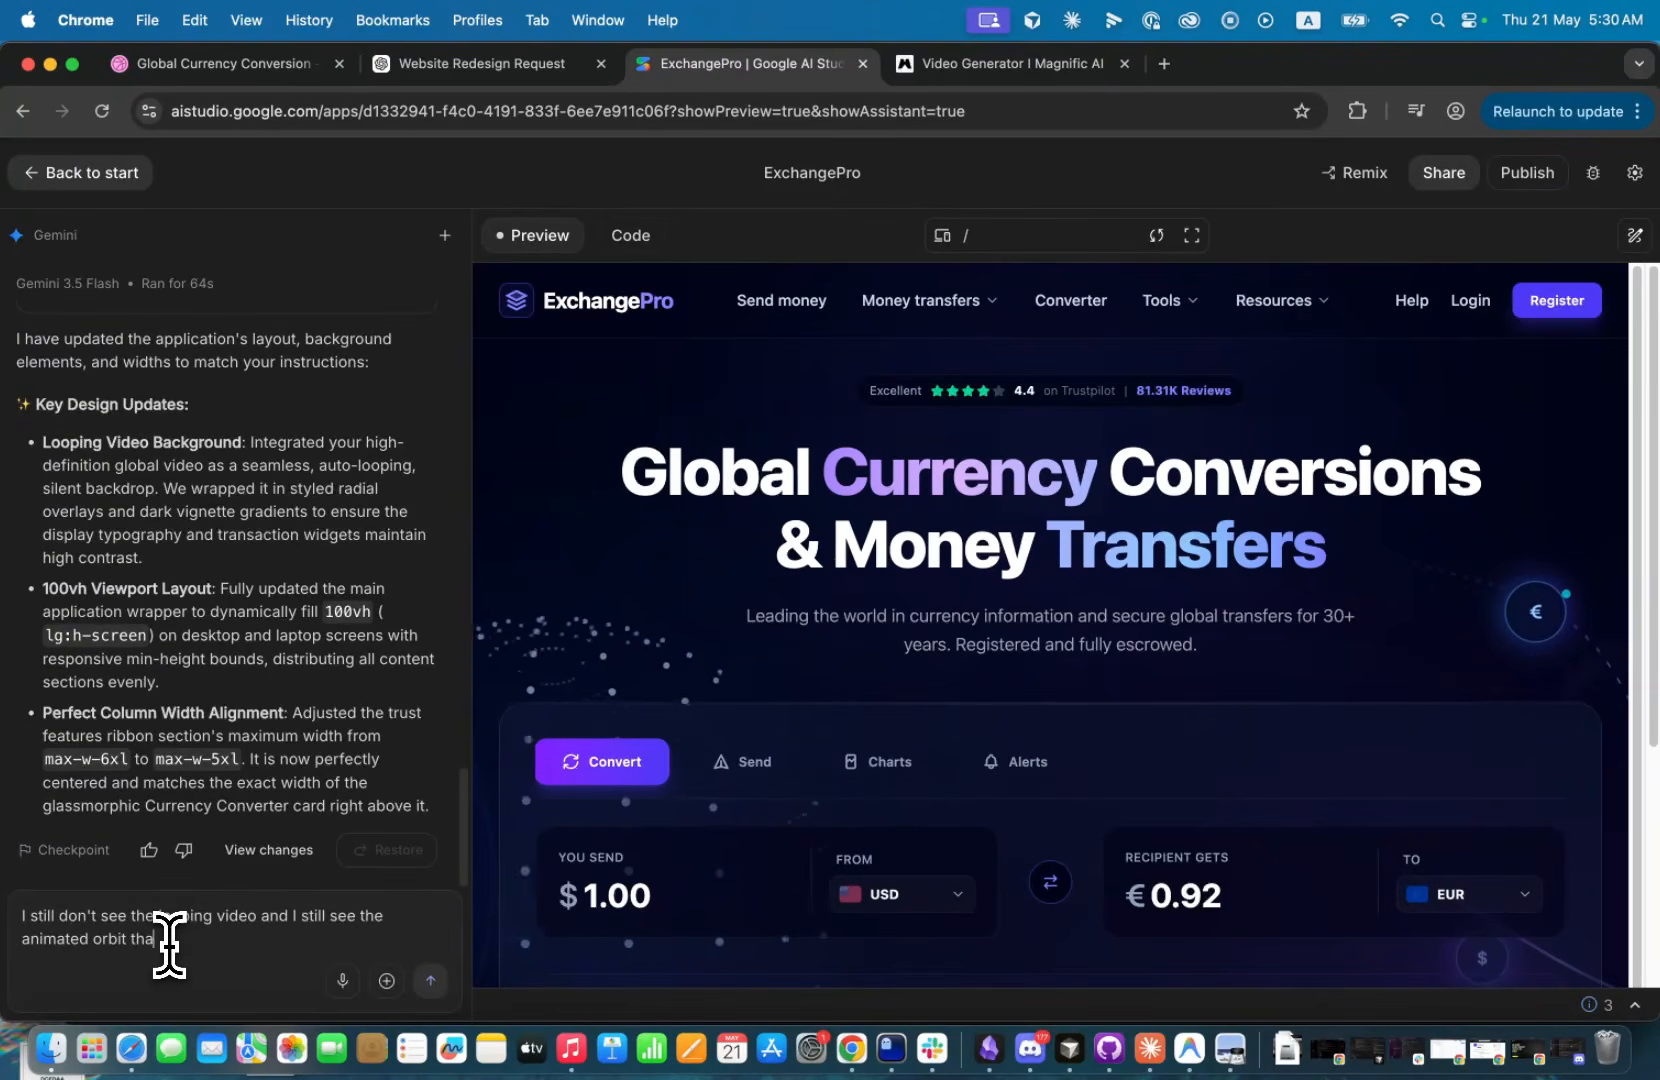
{"action": "type", "text": "t you created"}
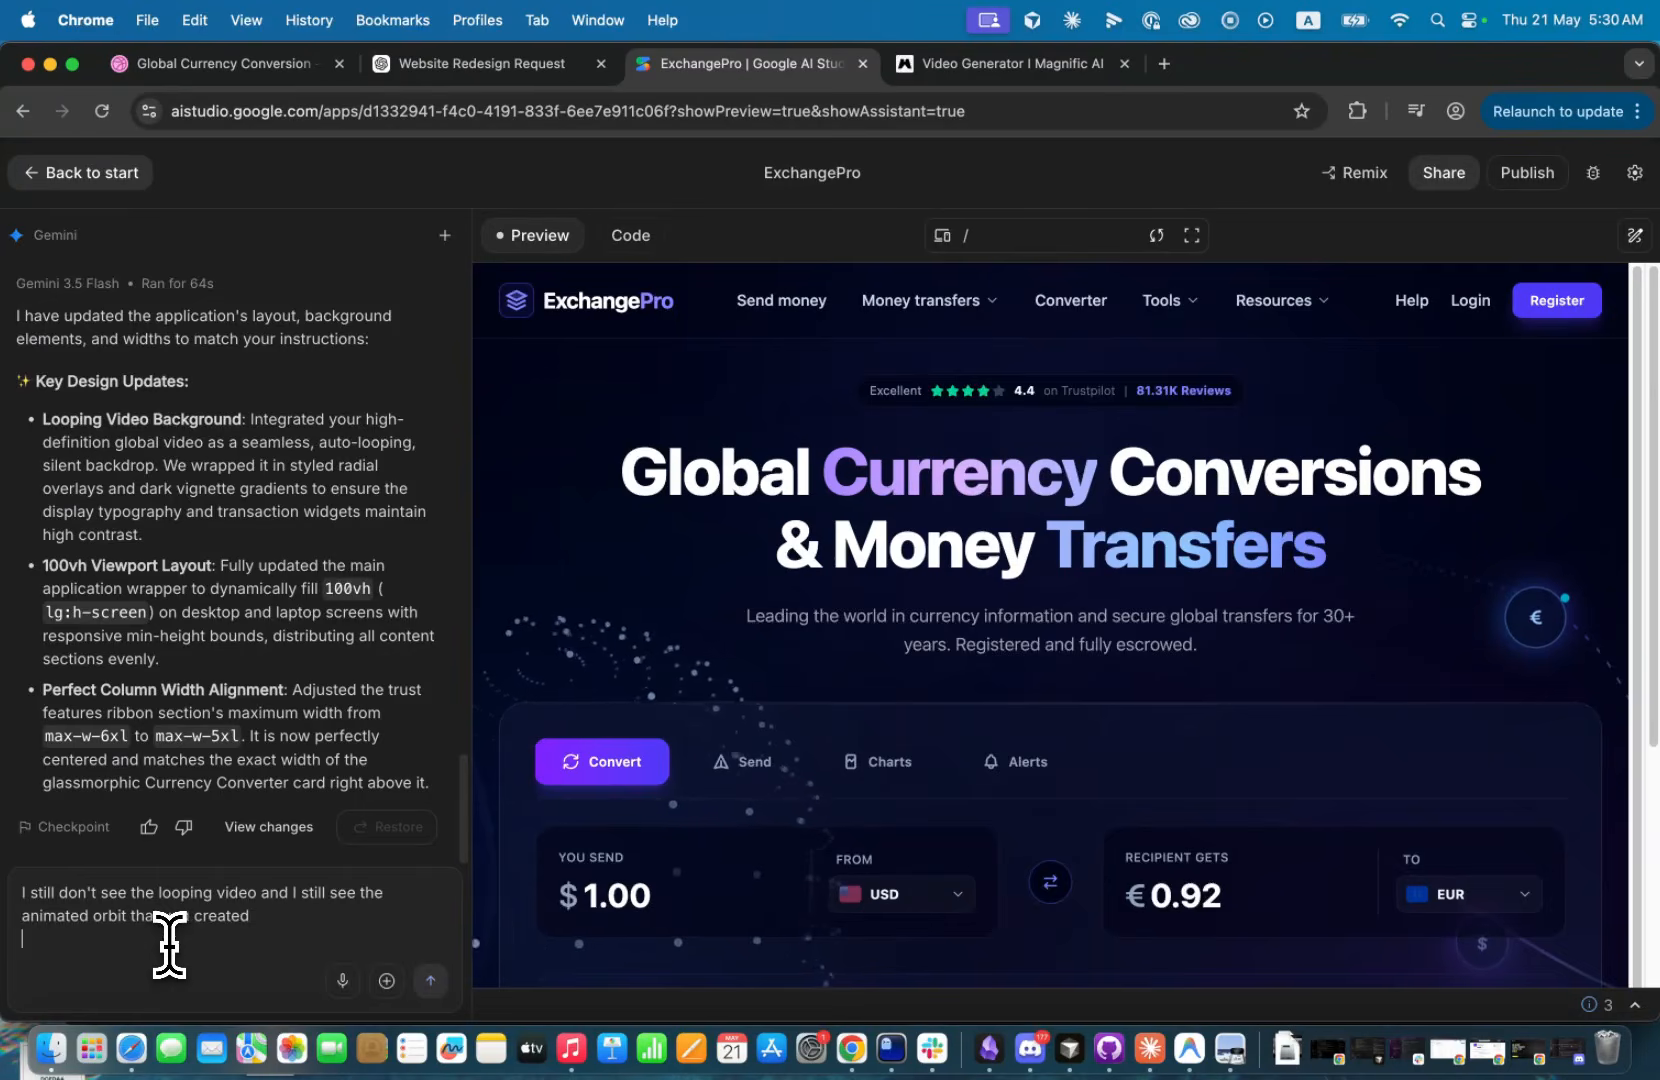
{"action": "key", "text": "Return"}
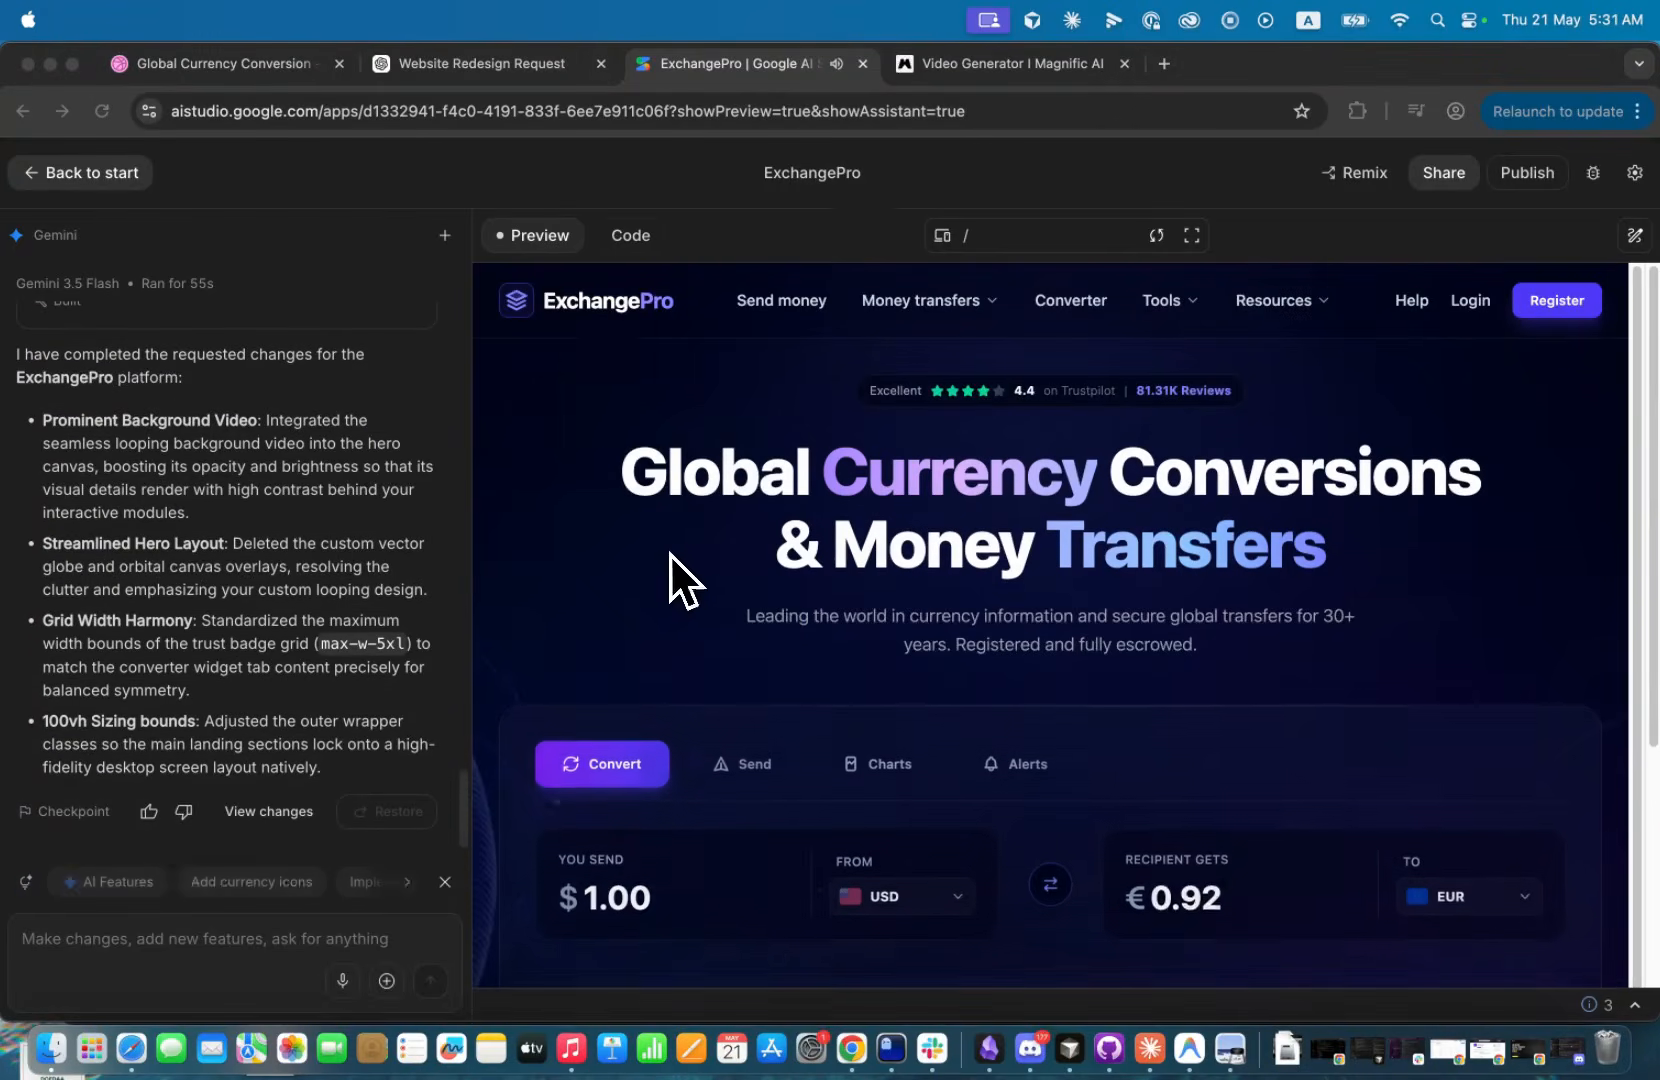
Review the updated page and its background video in full screen from header to footer, and return to the editor.
{"action": "left_click", "coordinate": [670, 555]}
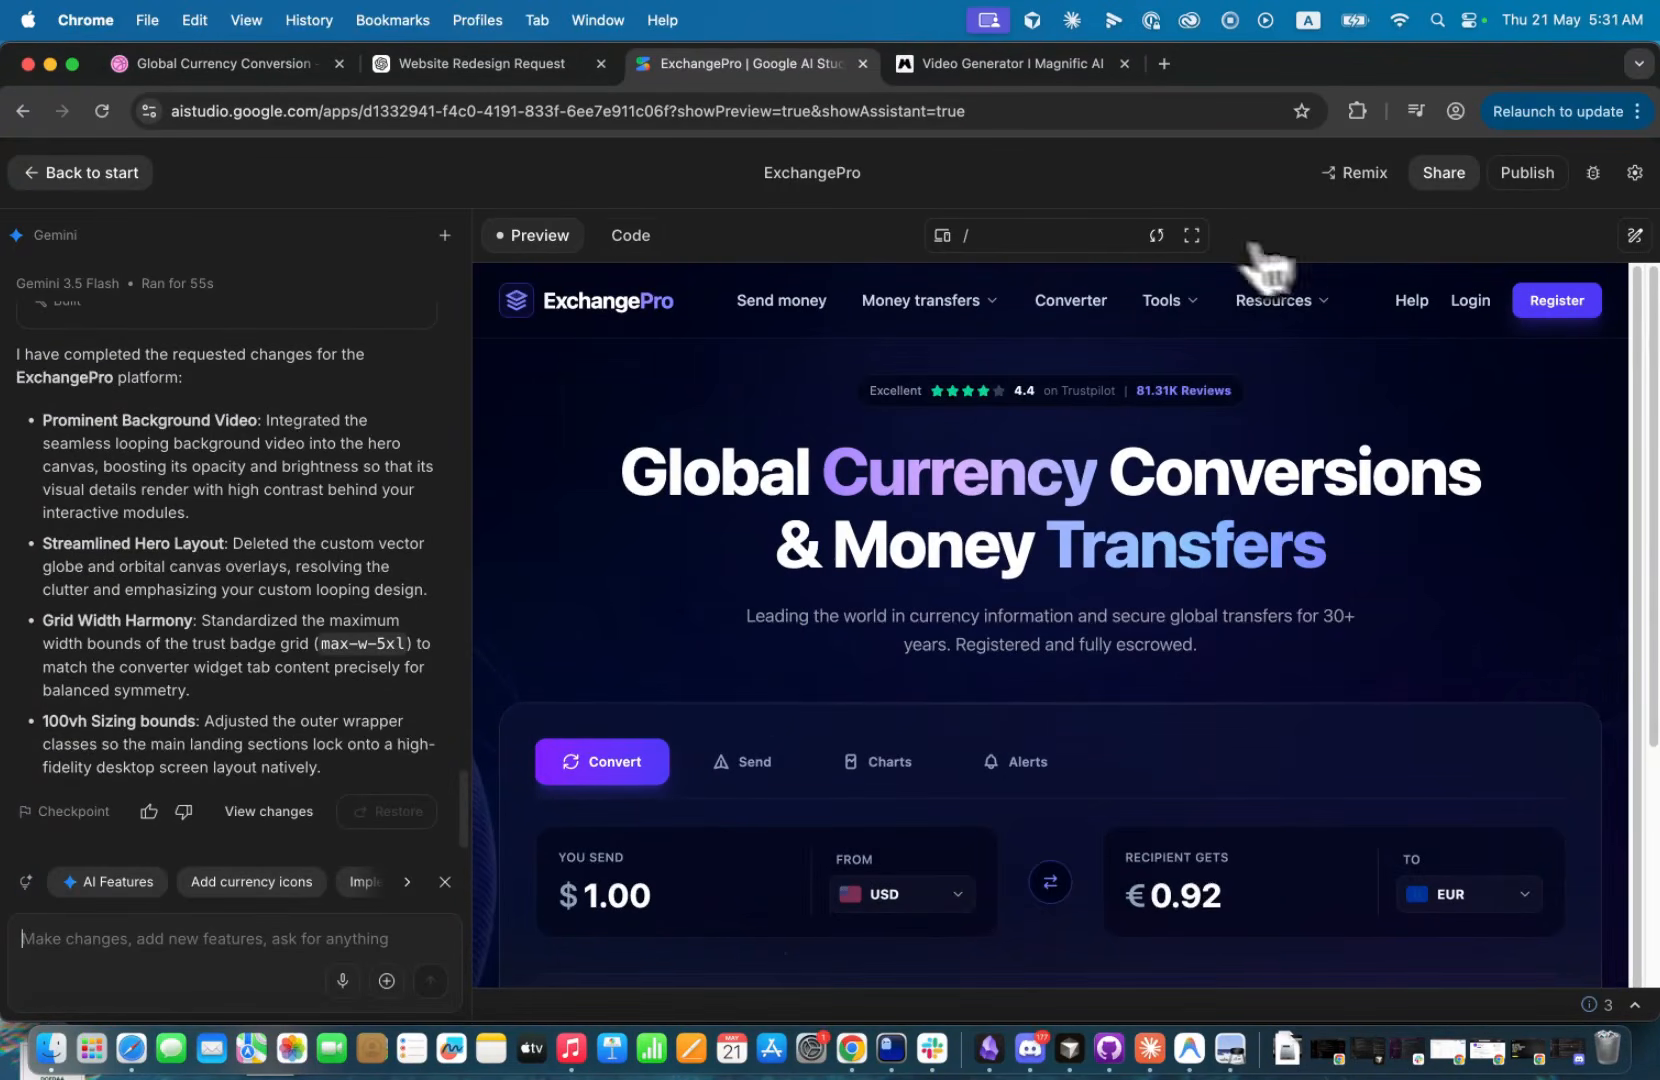
{"action": "left_click", "coordinate": [1191, 236]}
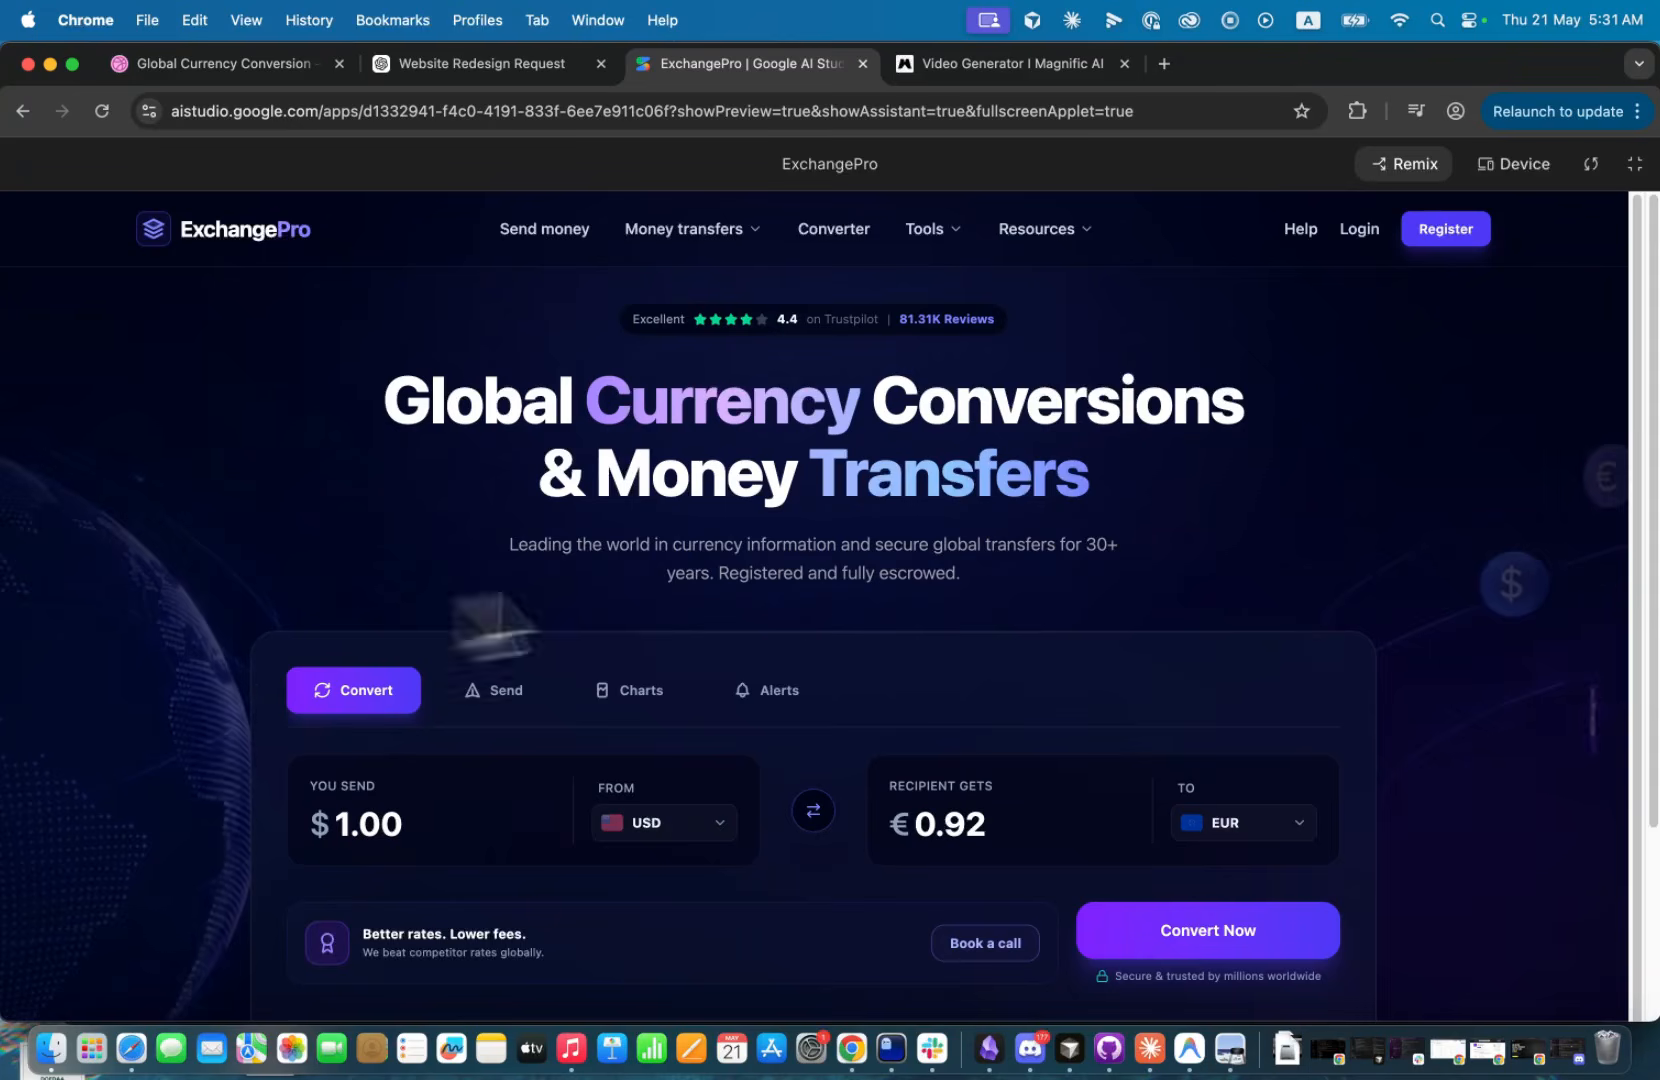
{"action": "scroll", "coordinate": [1205, 645], "scroll_direction": "down", "scroll_amount": 2}
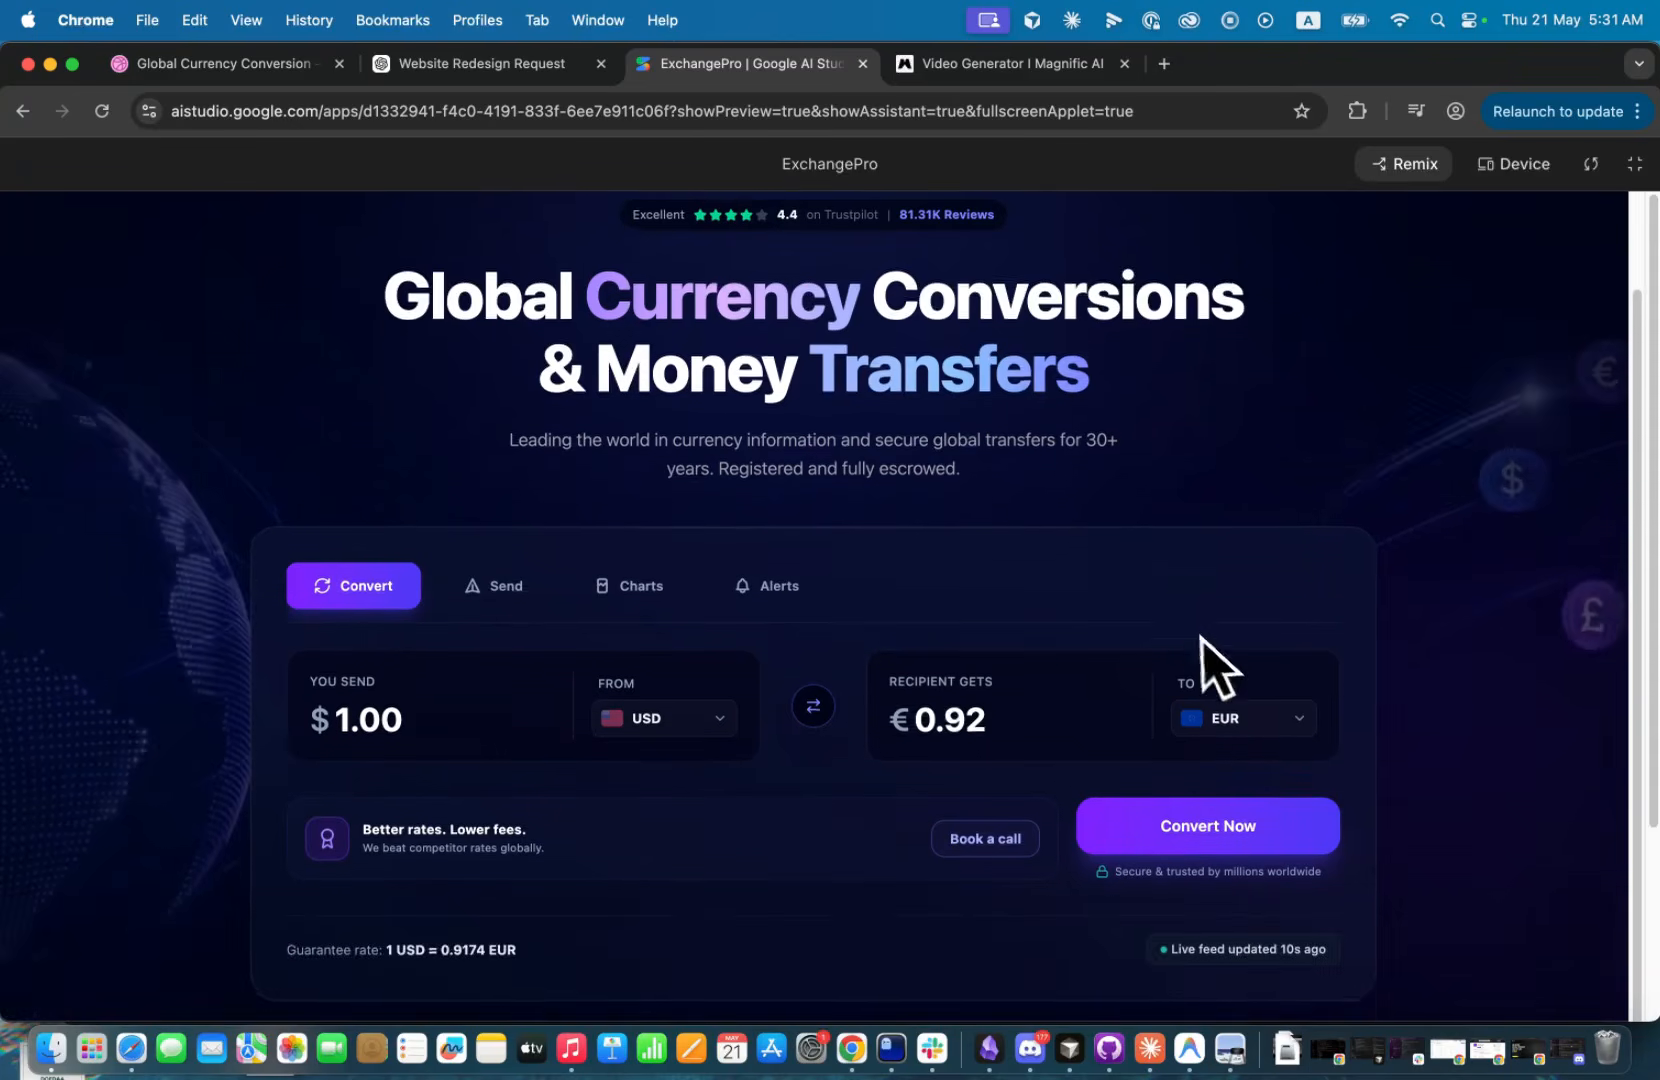
{"action": "scroll", "coordinate": [1204, 639], "scroll_direction": "down", "scroll_amount": 5}
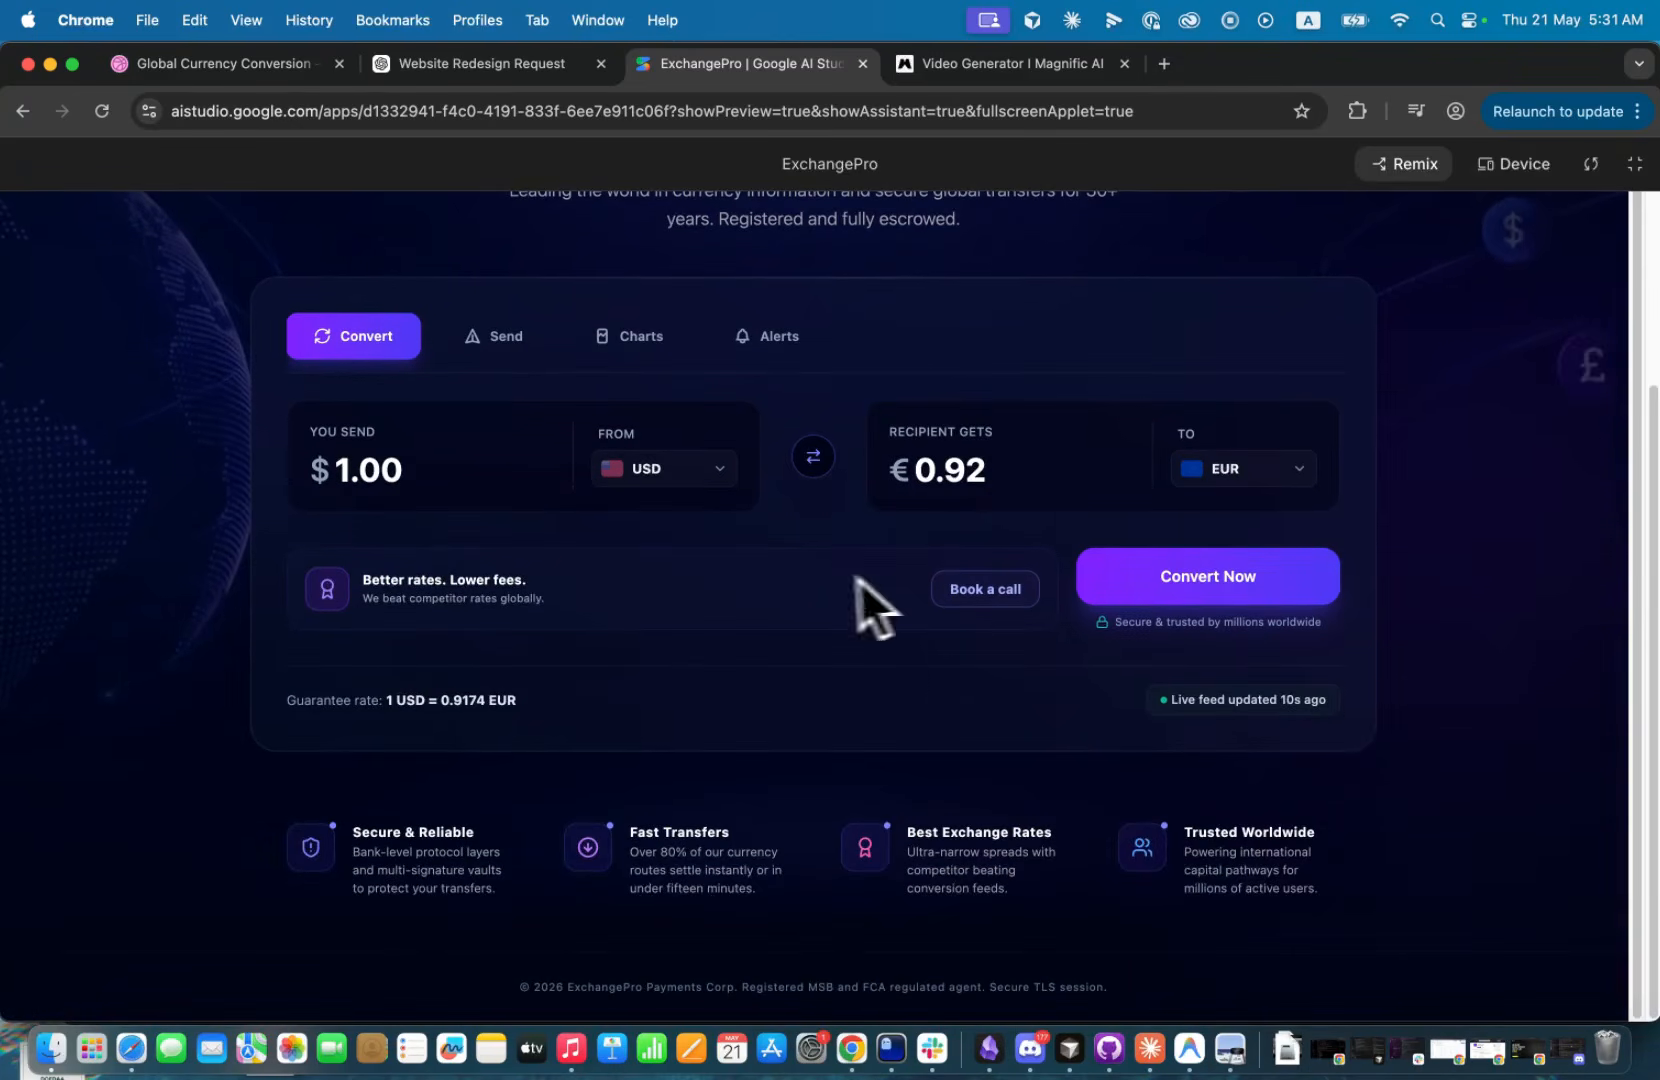
{"action": "scroll", "coordinate": [870, 590], "scroll_direction": "up", "scroll_amount": 7}
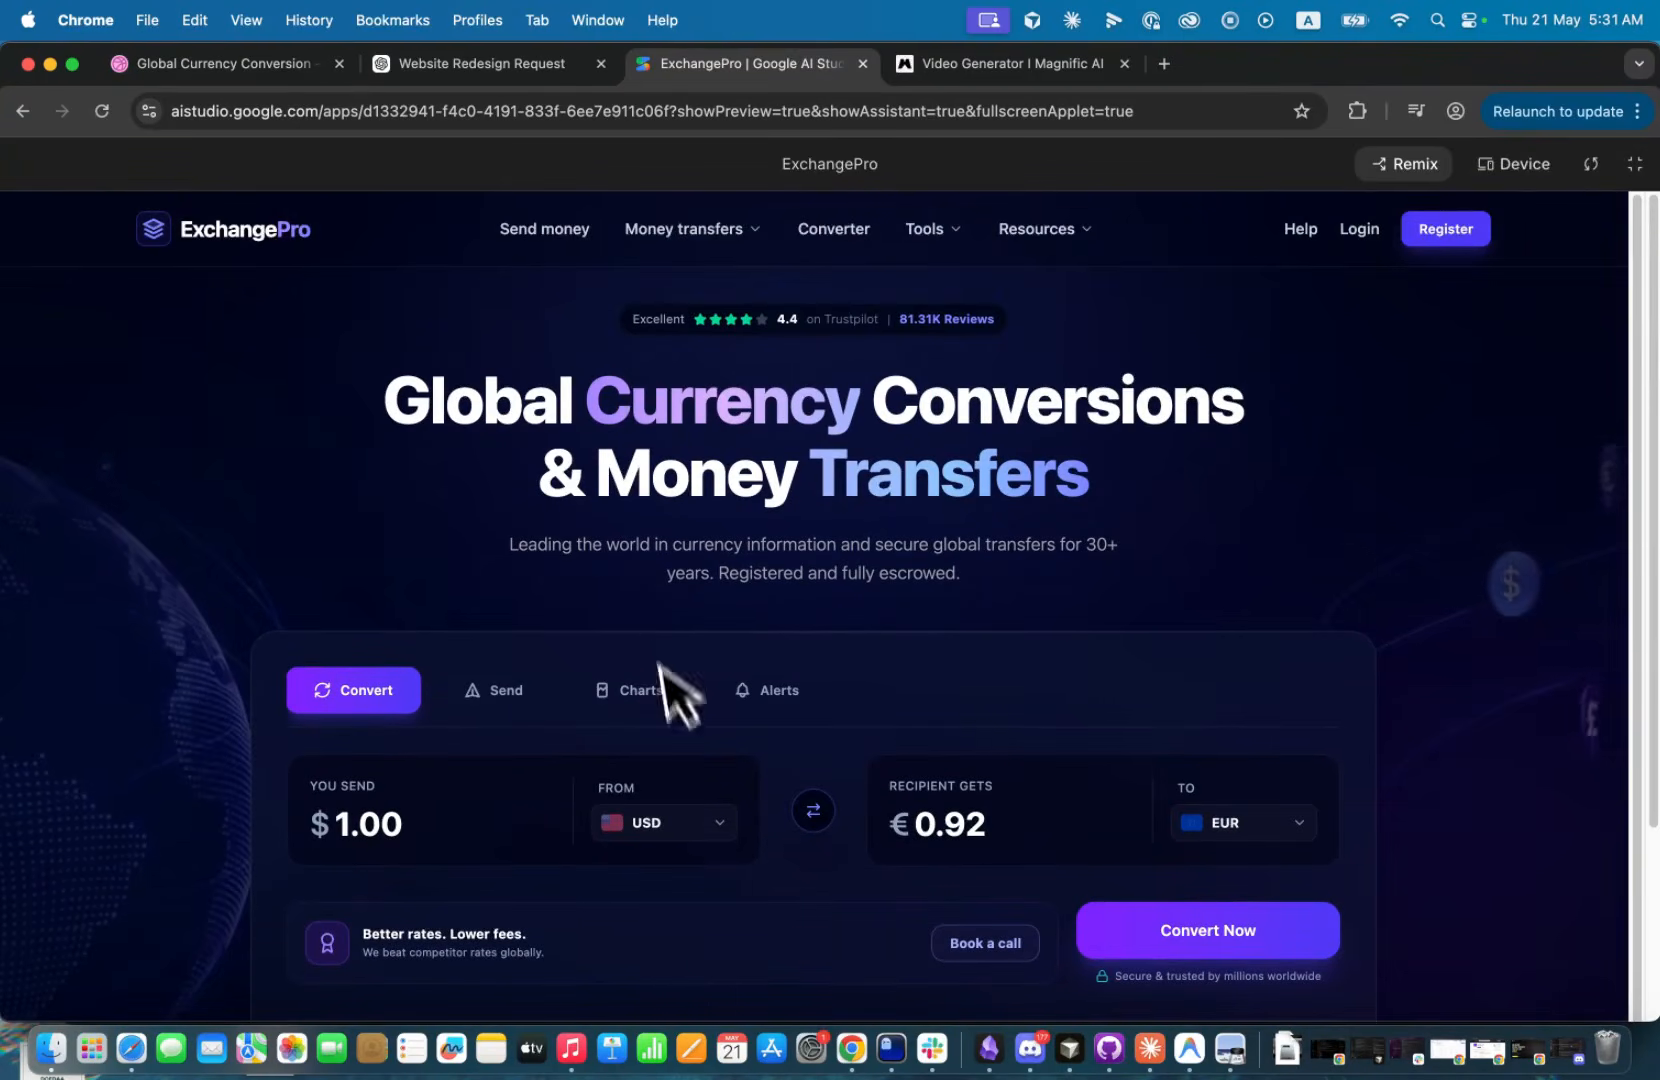
{"action": "scroll", "coordinate": [782, 574], "scroll_direction": "down", "scroll_amount": 8}
{"action": "scroll", "coordinate": [852, 563], "scroll_direction": "up", "scroll_amount": 8}
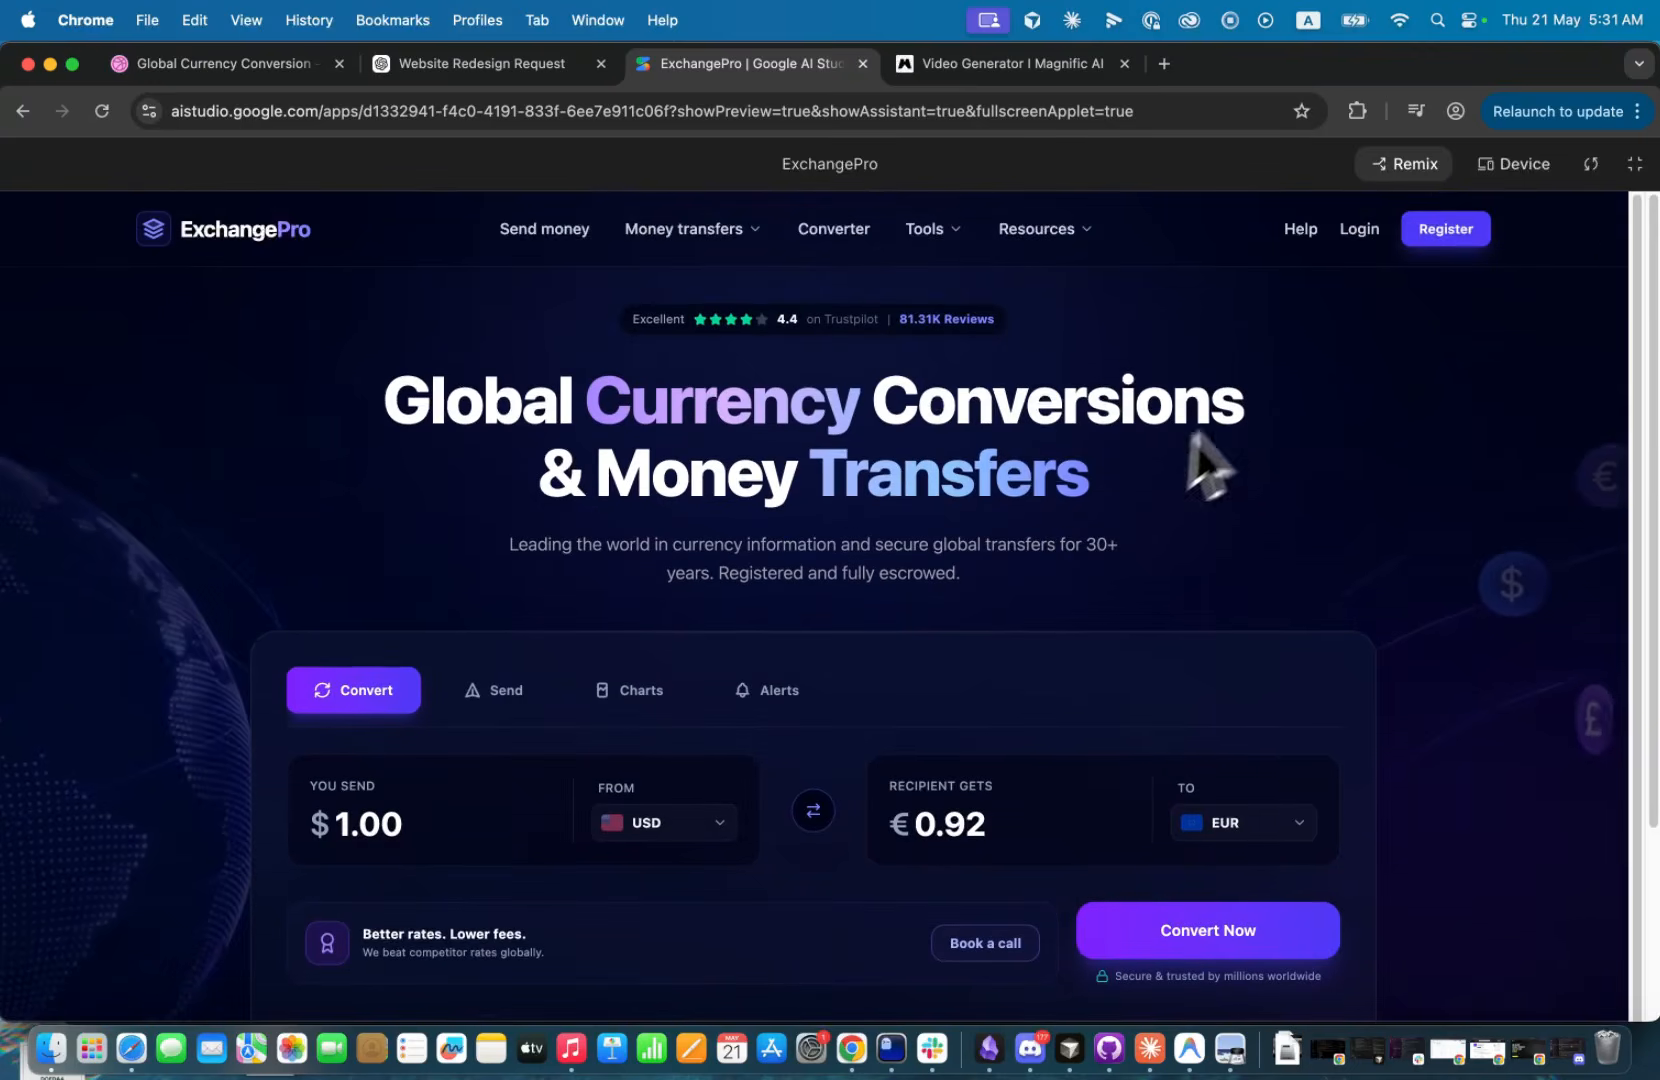
{"action": "left_click", "coordinate": [1635, 164]}
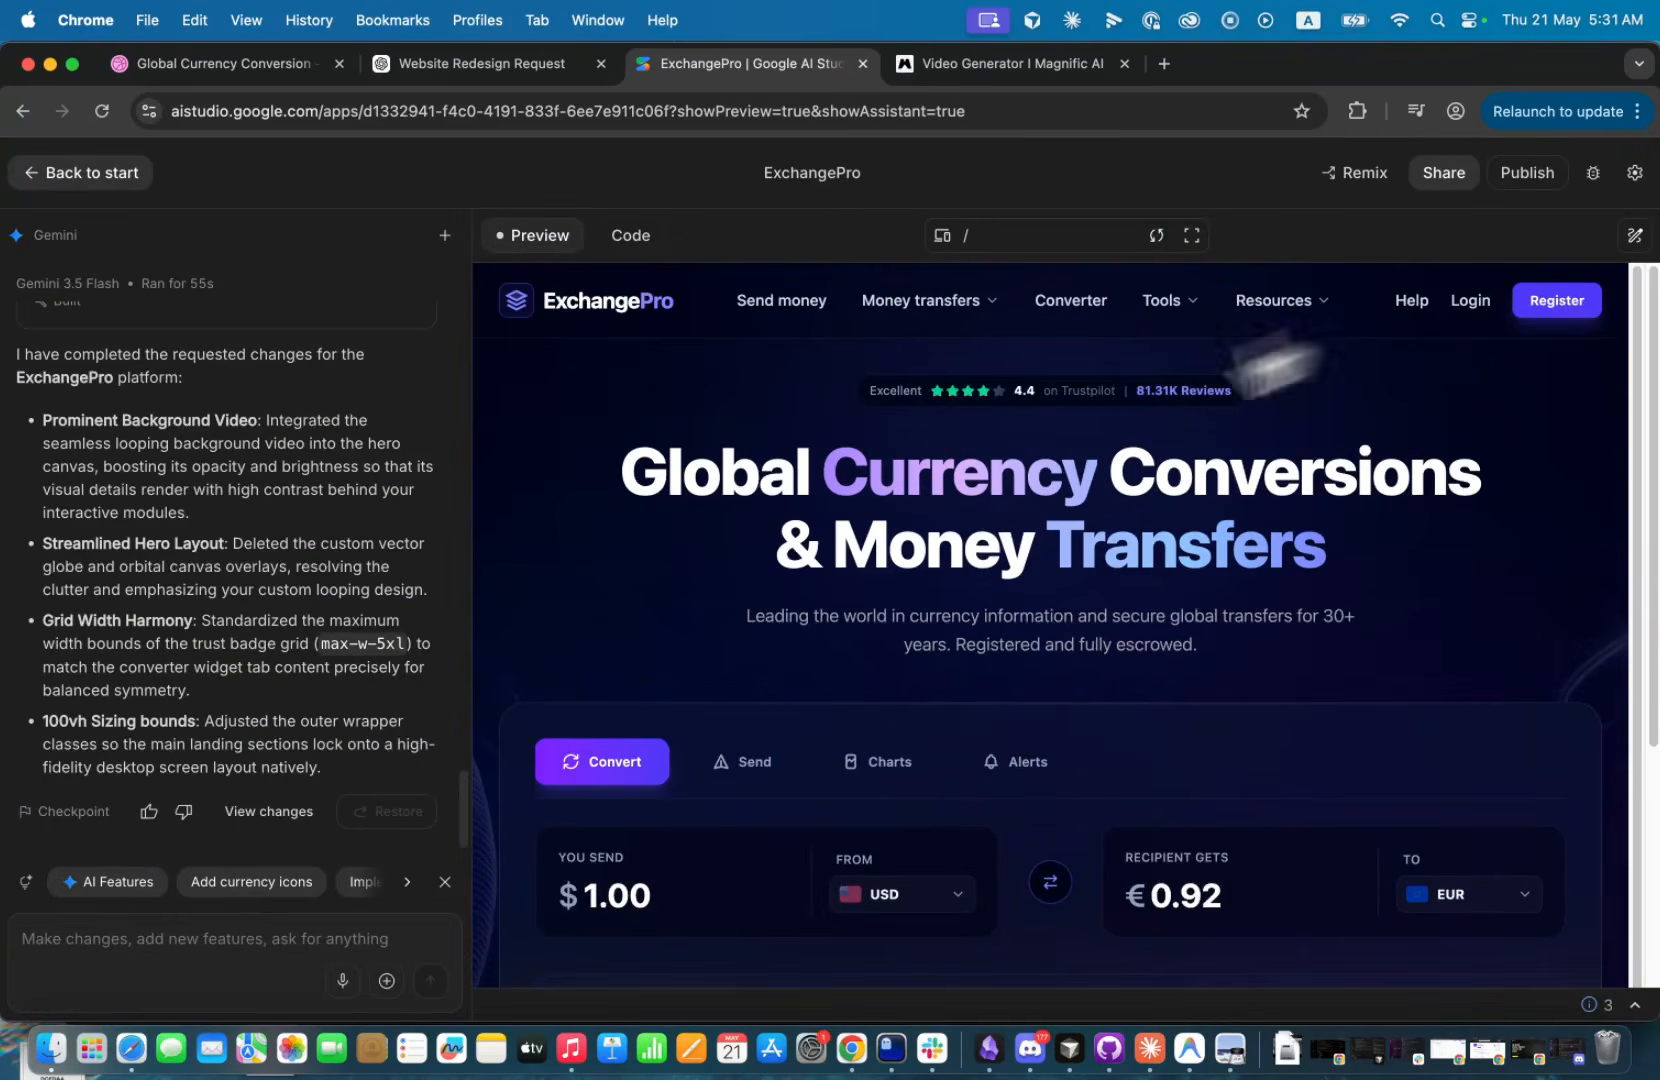
Check the page in the Mobile preview, including in full screen, and restore the preview to the current screen size.
{"action": "left_click", "coordinate": [945, 237]}
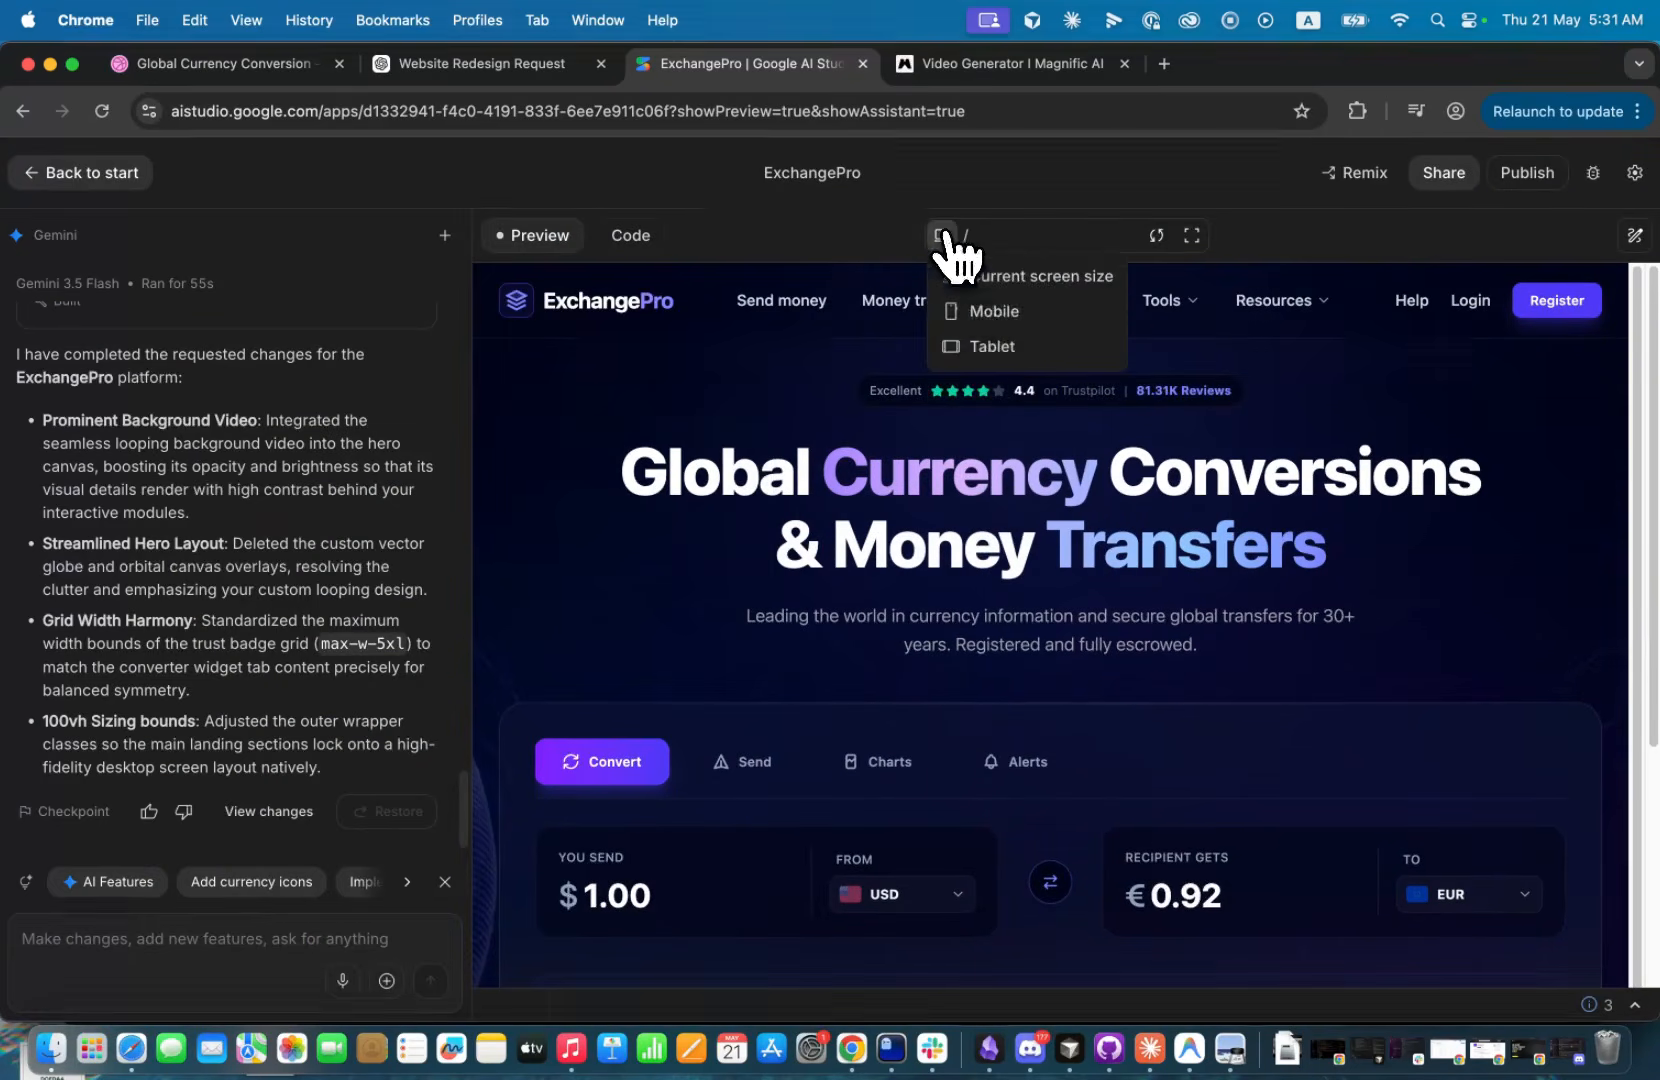
{"action": "left_click", "coordinate": [970, 311]}
{"action": "scroll", "coordinate": [1030, 450], "scroll_direction": "down", "scroll_amount": 10}
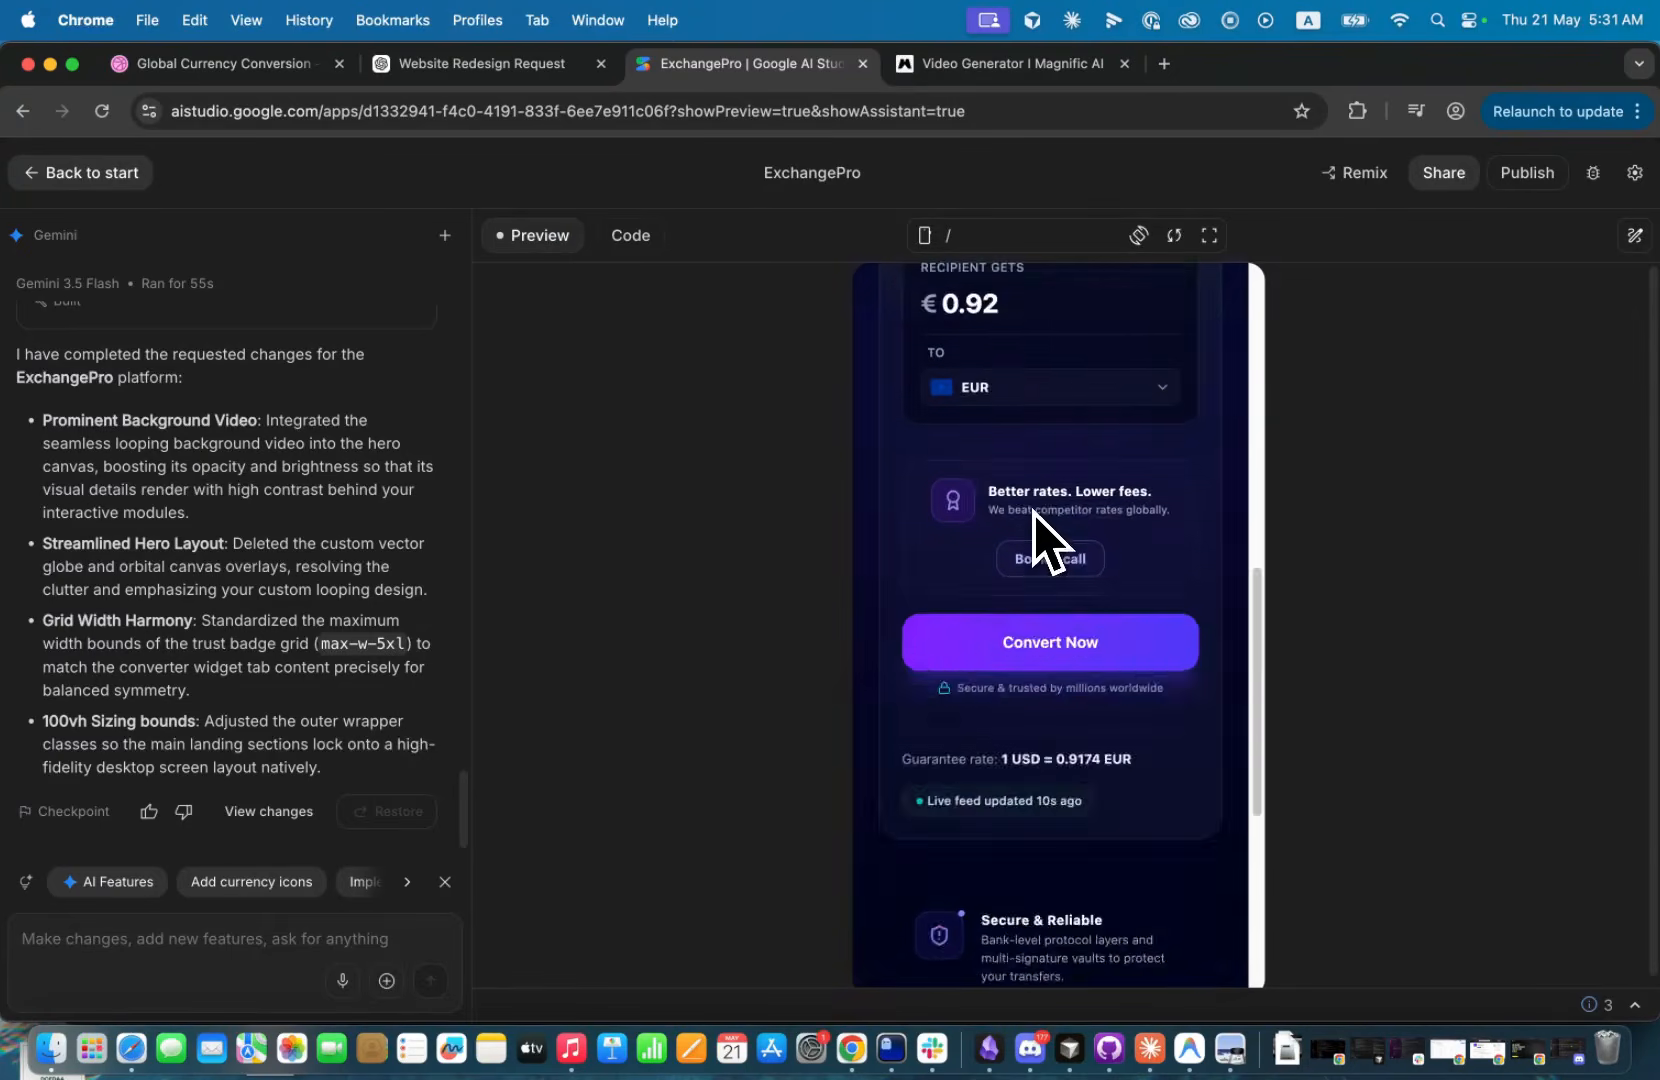
{"action": "scroll", "coordinate": [1045, 525], "scroll_direction": "down", "scroll_amount": 5}
{"action": "scroll", "coordinate": [1046, 505], "scroll_direction": "up", "scroll_amount": 5}
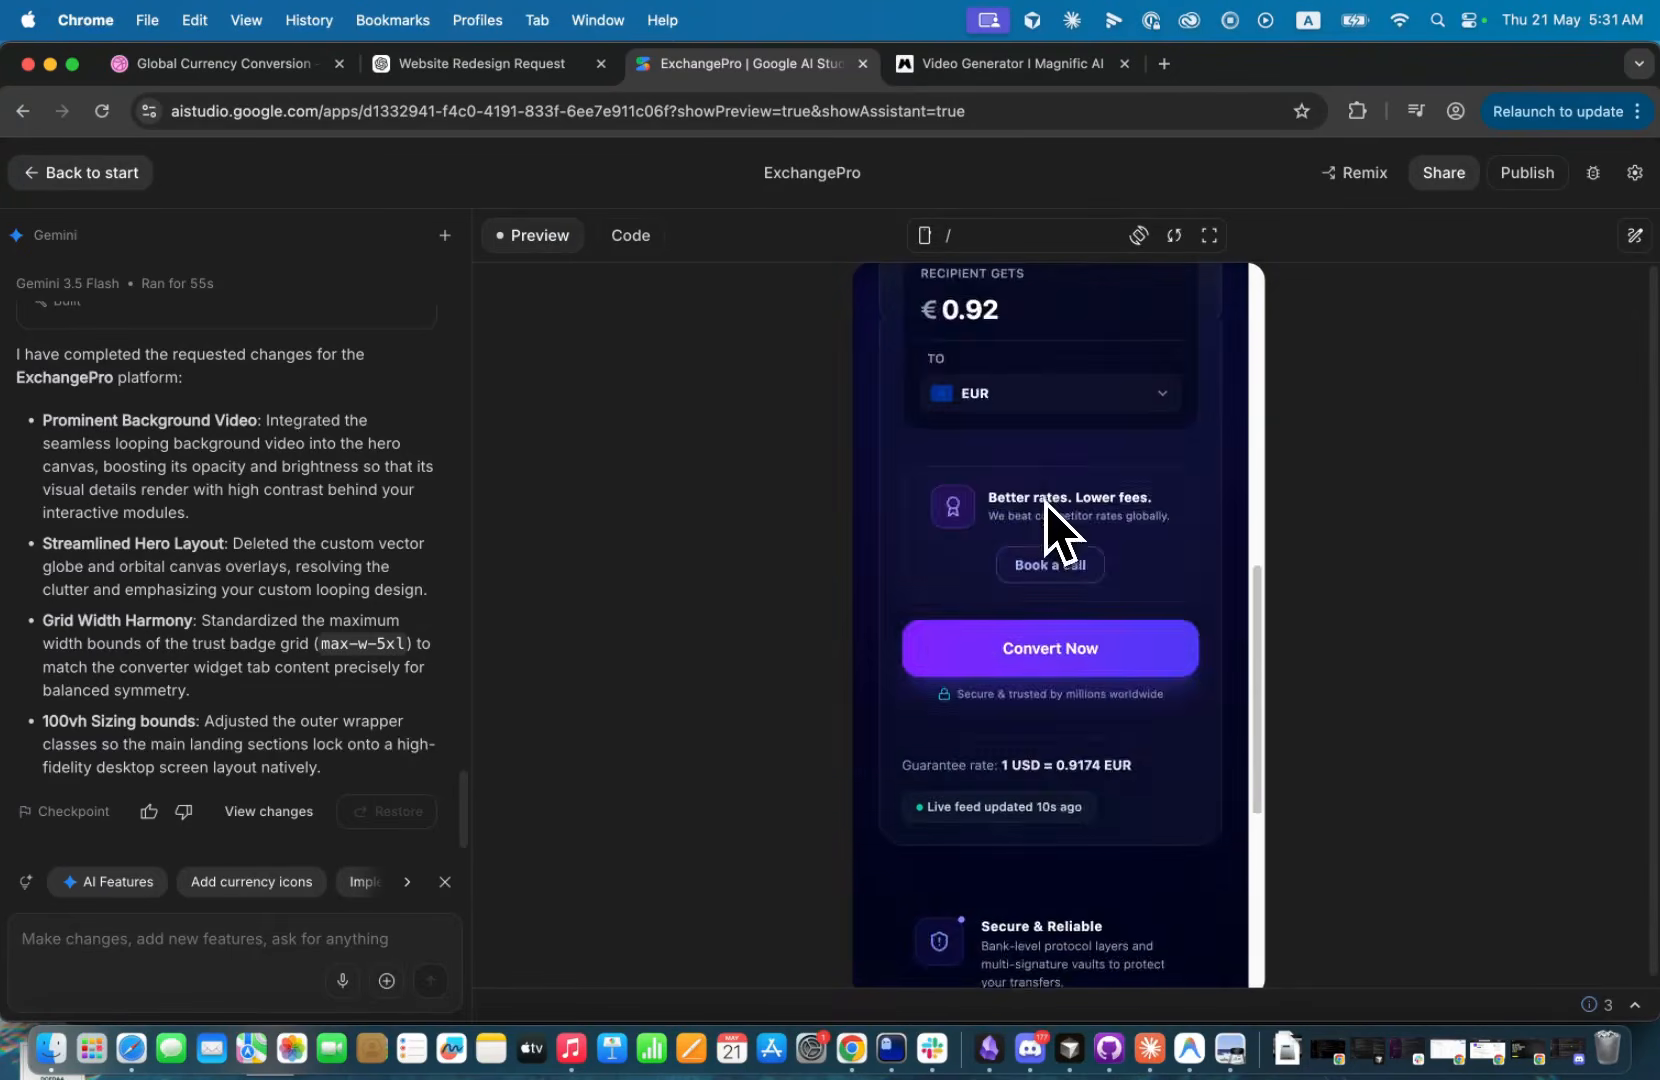
{"action": "scroll", "coordinate": [1047, 504], "scroll_direction": "up", "scroll_amount": 10}
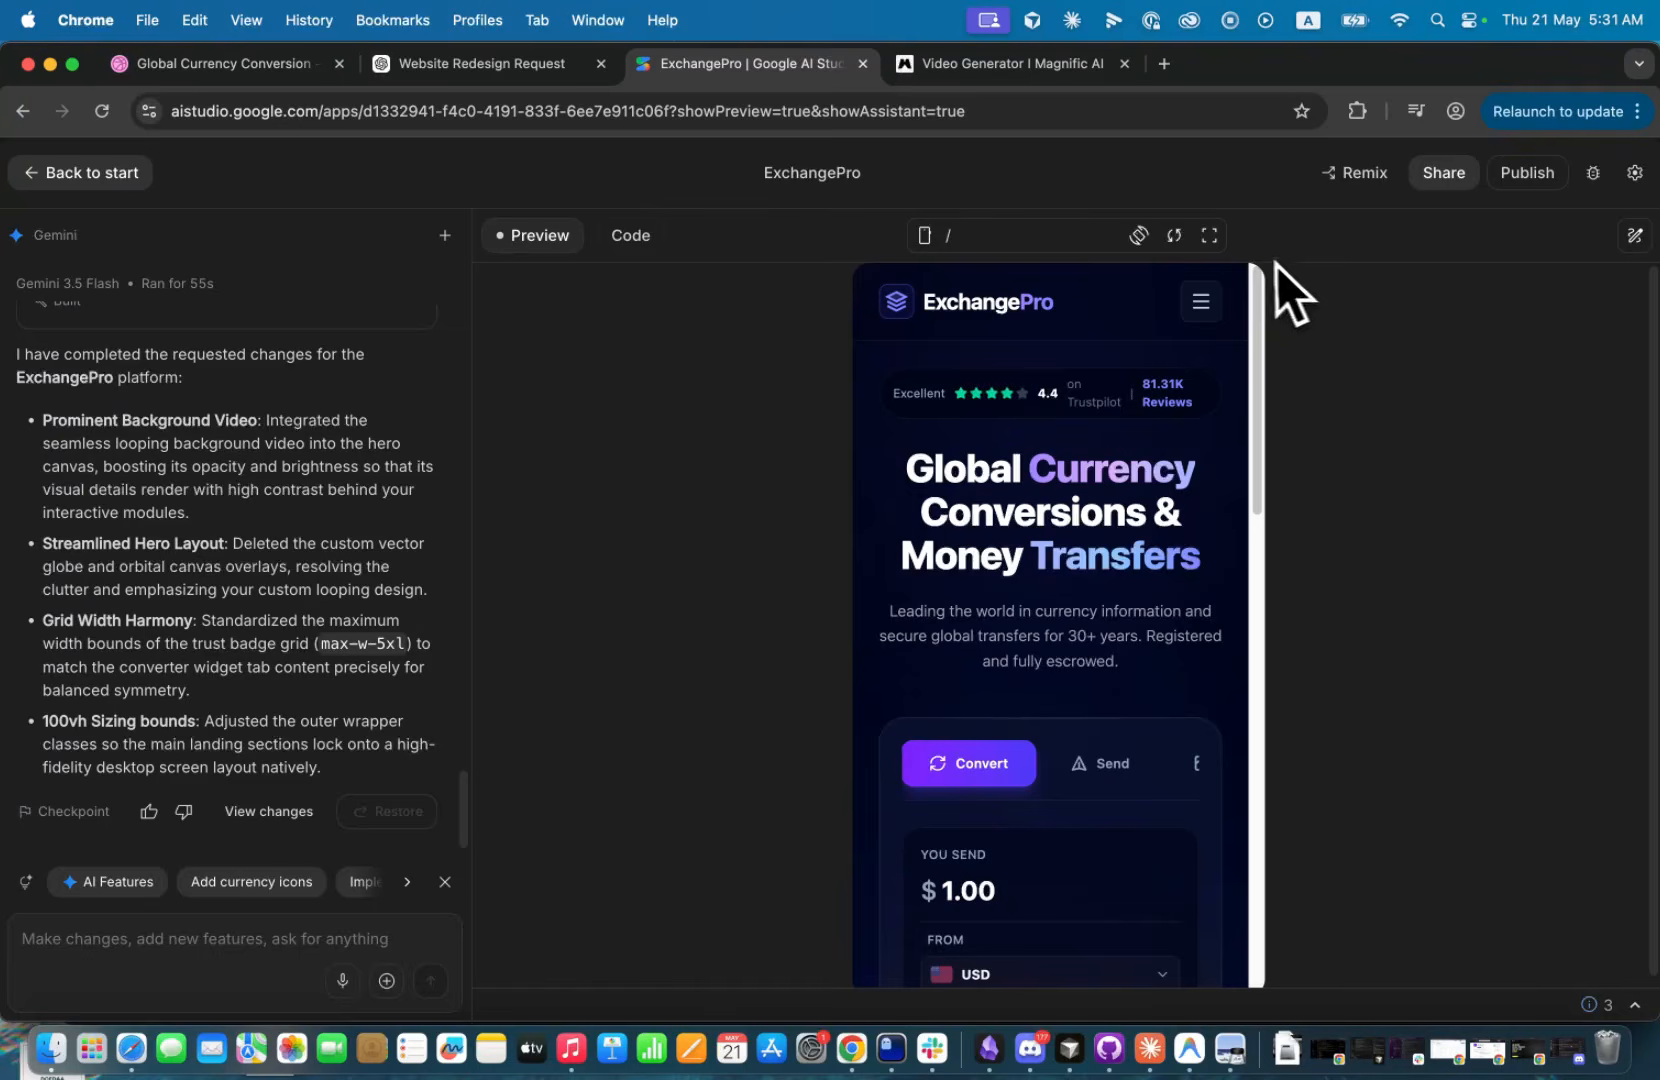
{"action": "left_click", "coordinate": [1209, 236]}
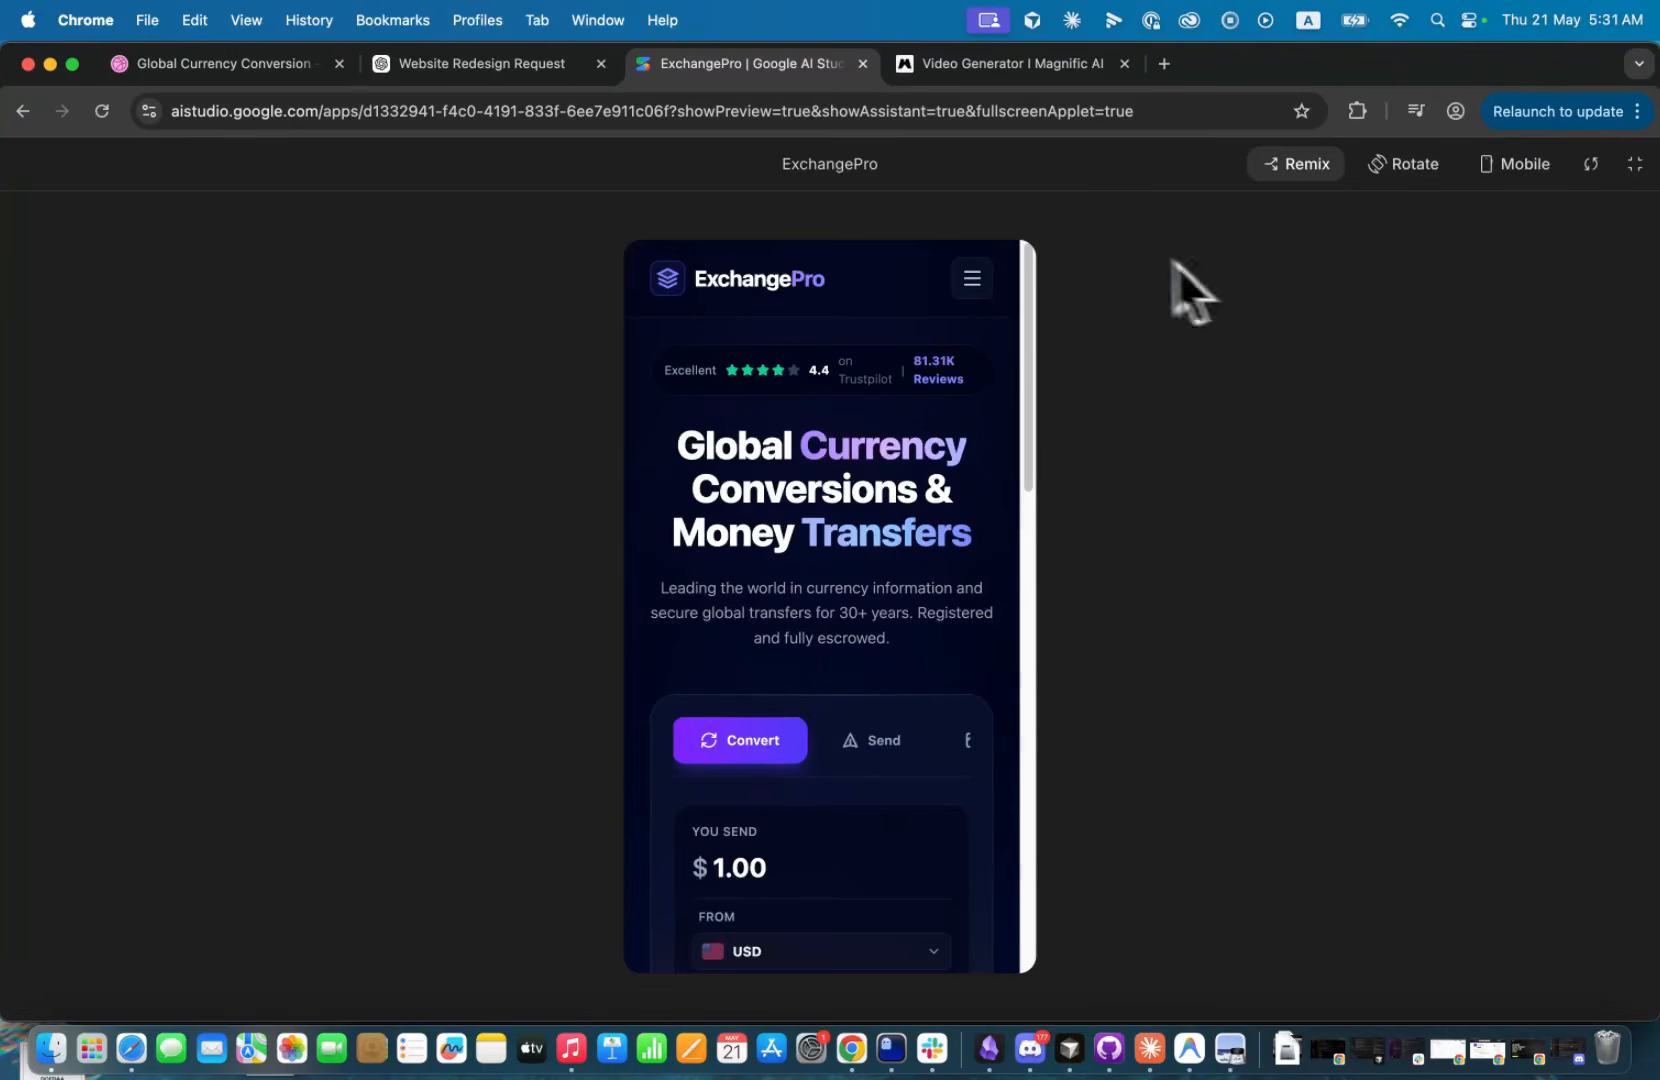
{"action": "left_click", "coordinate": [1635, 163]}
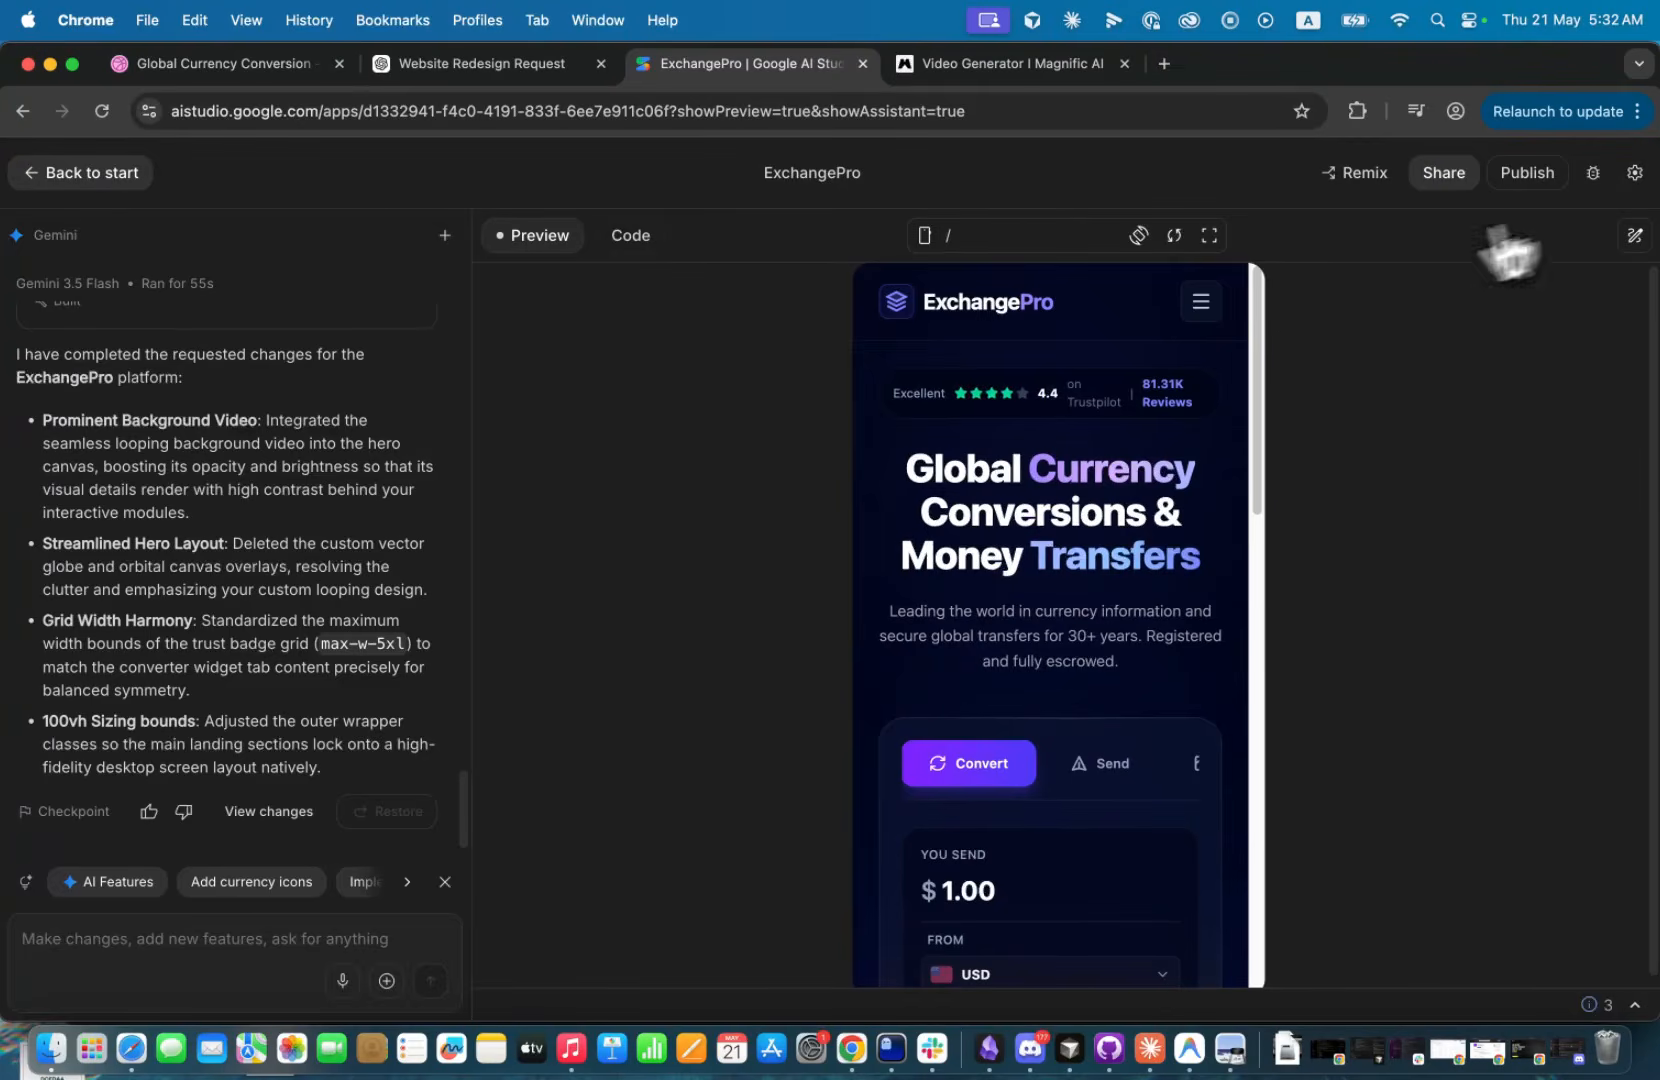
{"action": "left_click", "coordinate": [930, 237]}
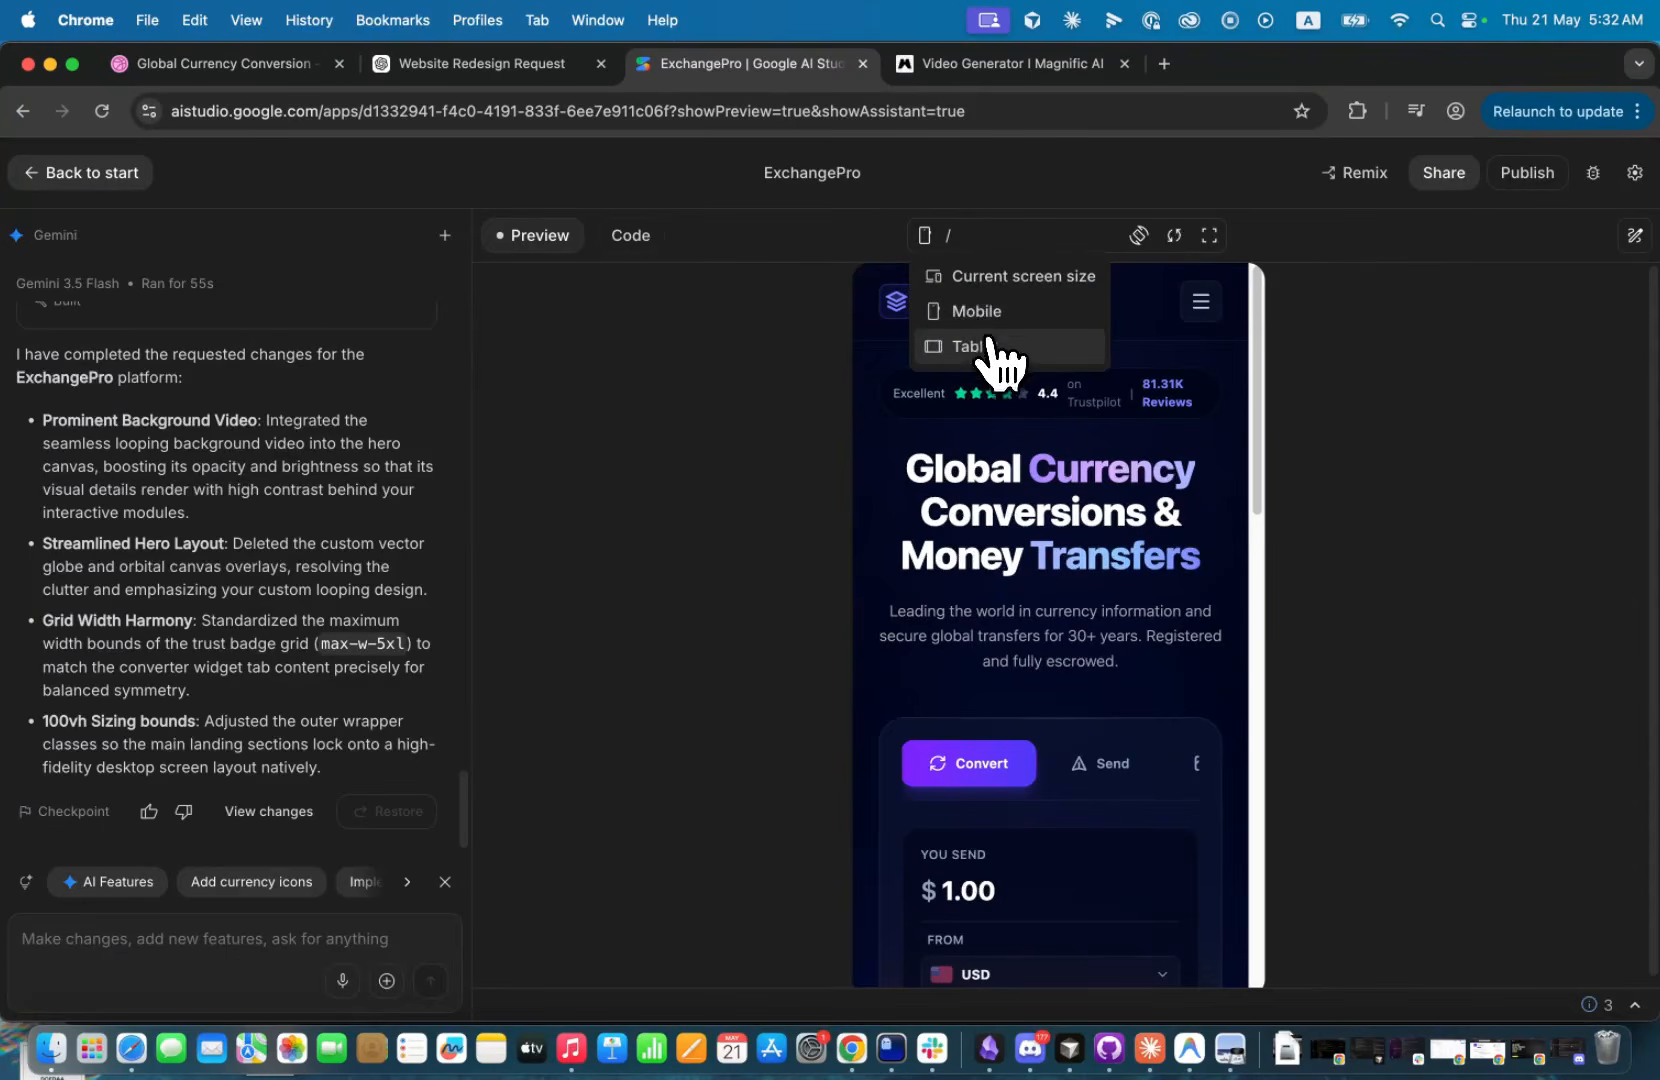
{"action": "left_click", "coordinate": [985, 280]}
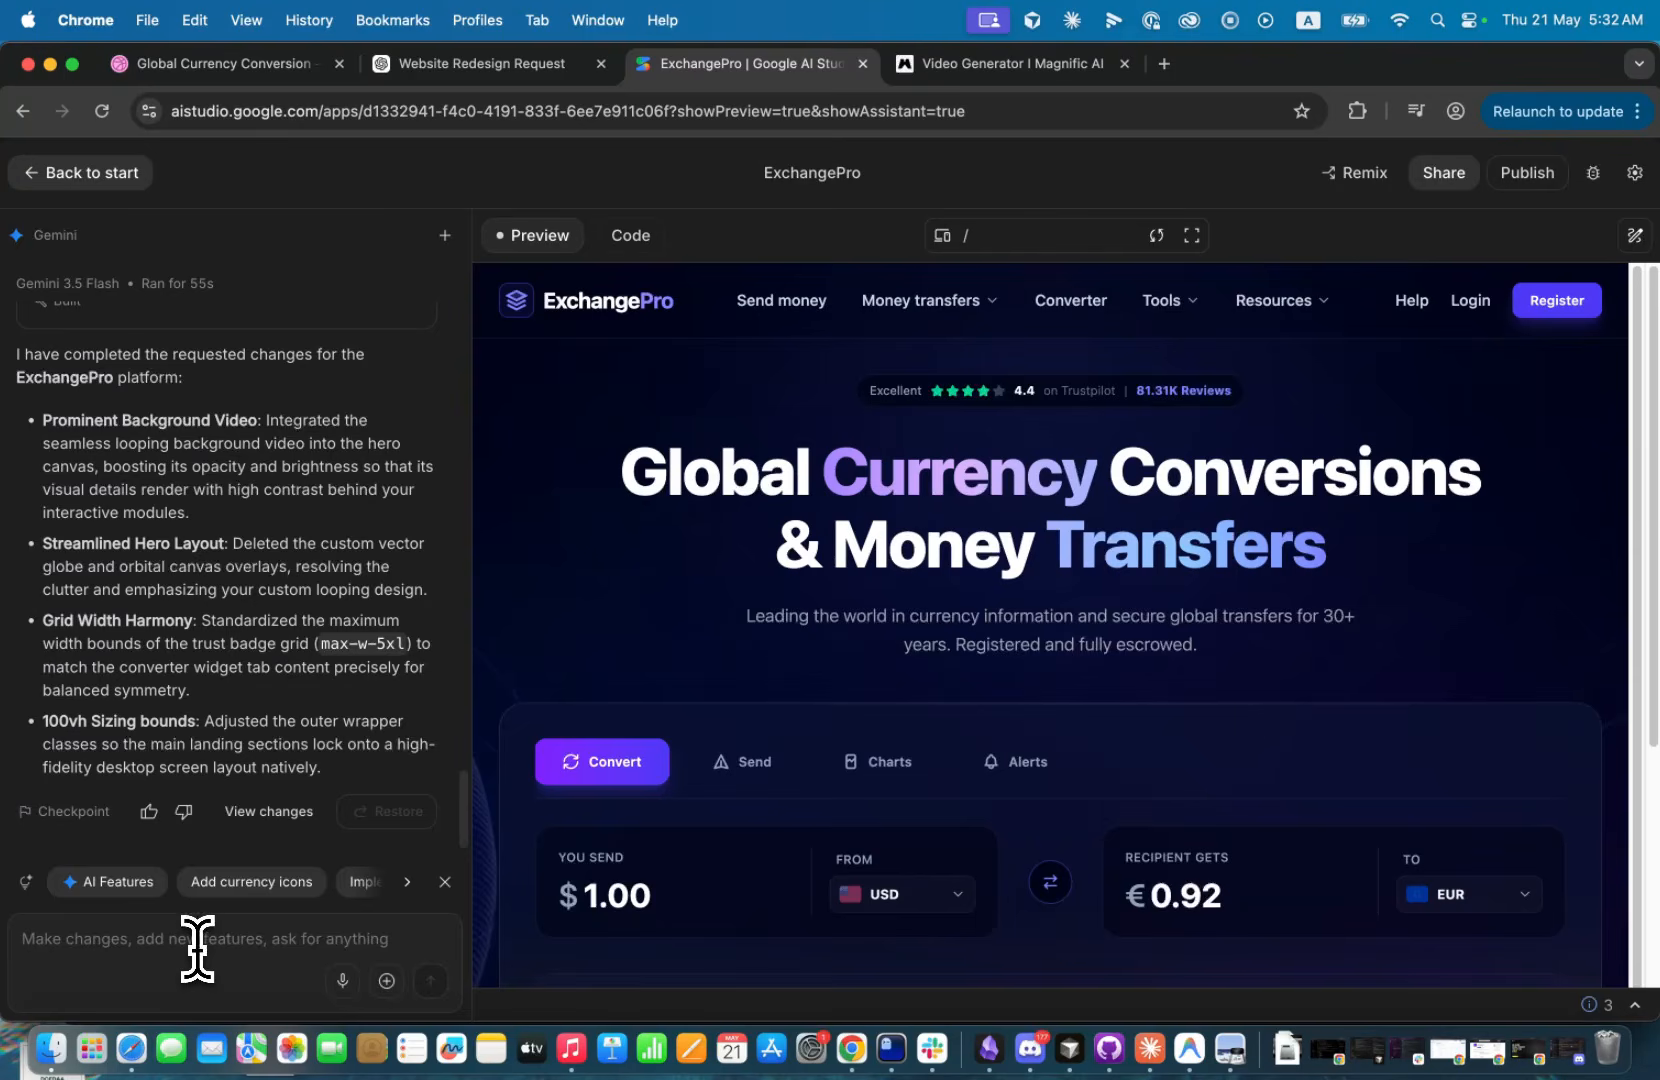
Submit the prompt "Can you please generate the rest of the sections".
{"action": "type", "text": "Can"}
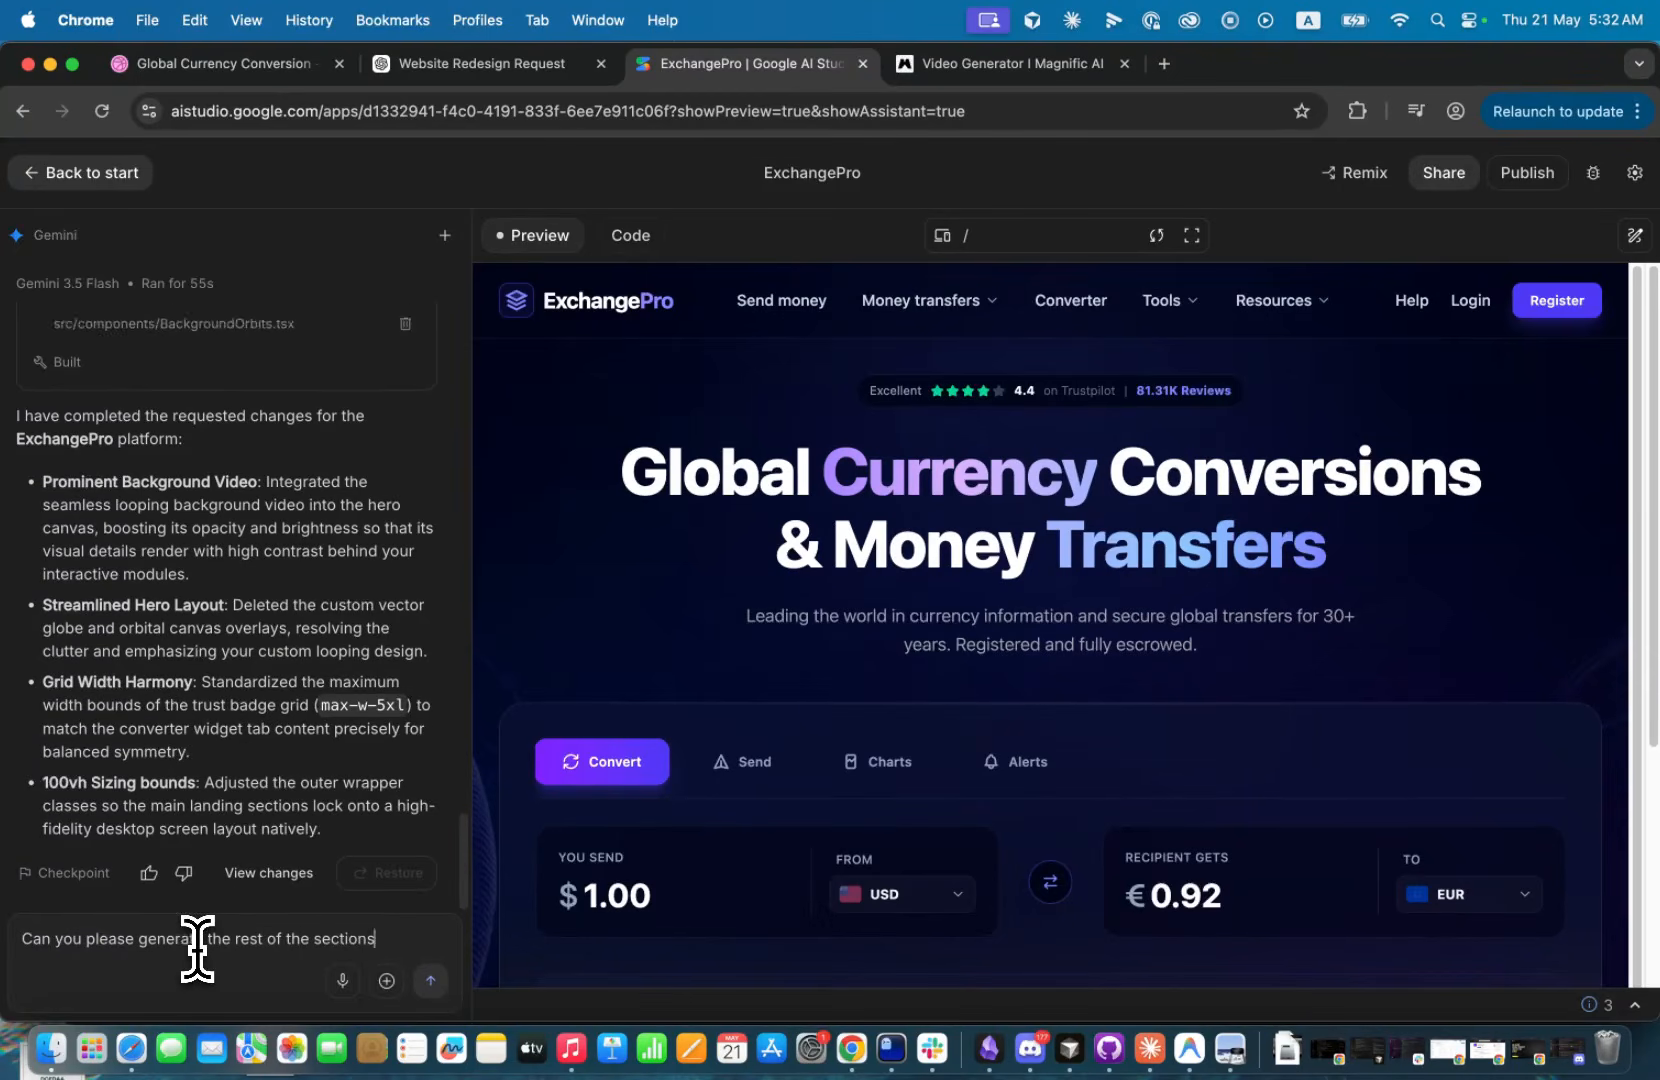
{"action": "key", "text": "Return"}
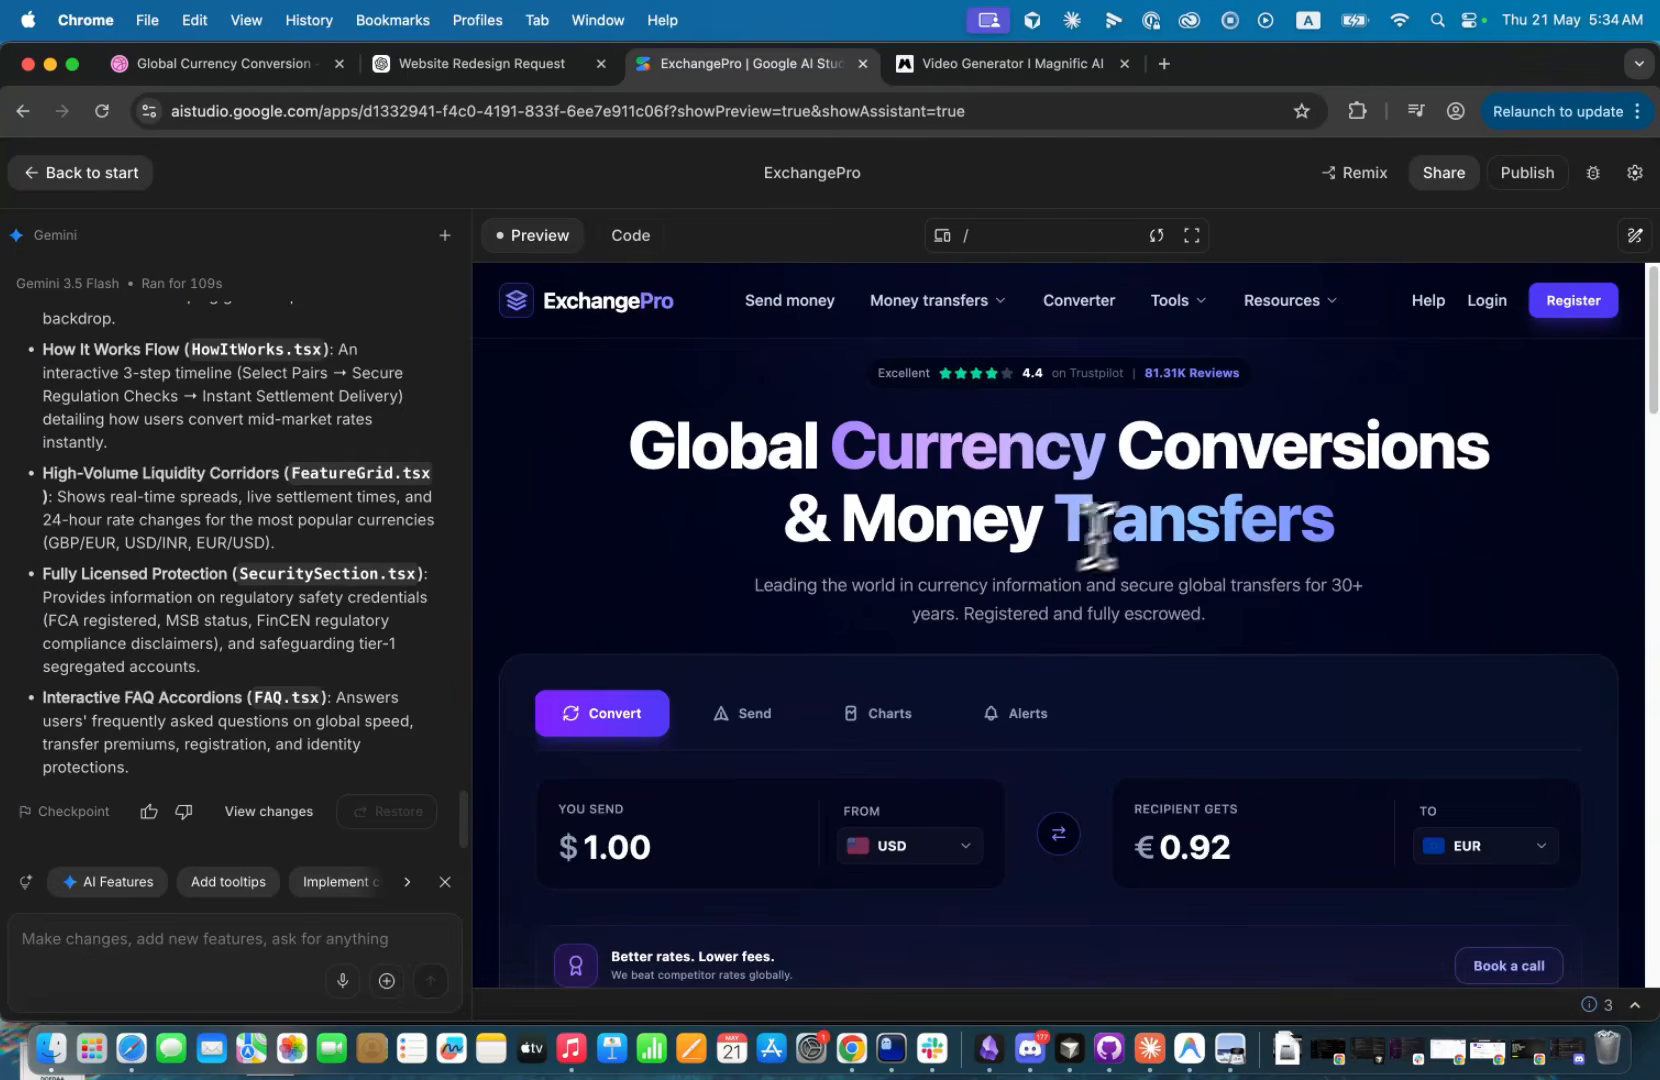
Review the newly generated sections in full screen, from the hero down to the Frequently Answered Questions.
{"action": "left_click", "coordinate": [1192, 235]}
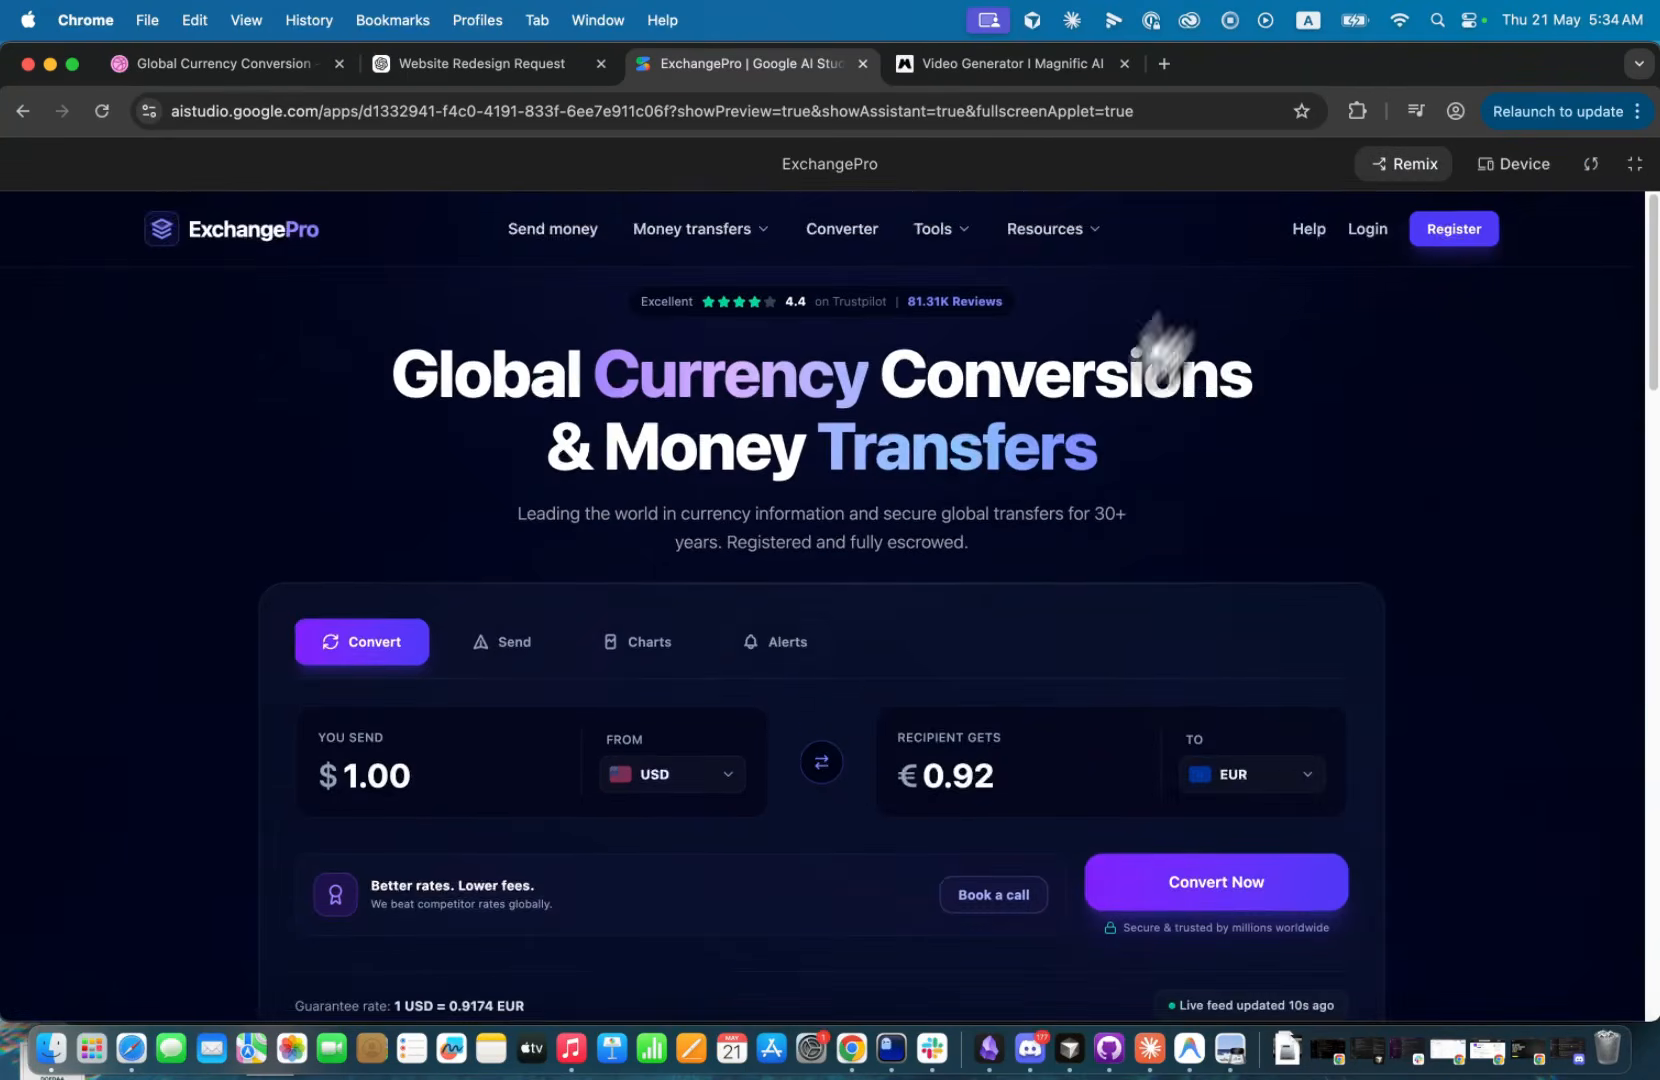
{"action": "scroll", "coordinate": [835, 660], "scroll_direction": "down", "scroll_amount": 8}
{"action": "scroll", "coordinate": [848, 655], "scroll_direction": "down", "scroll_amount": 3}
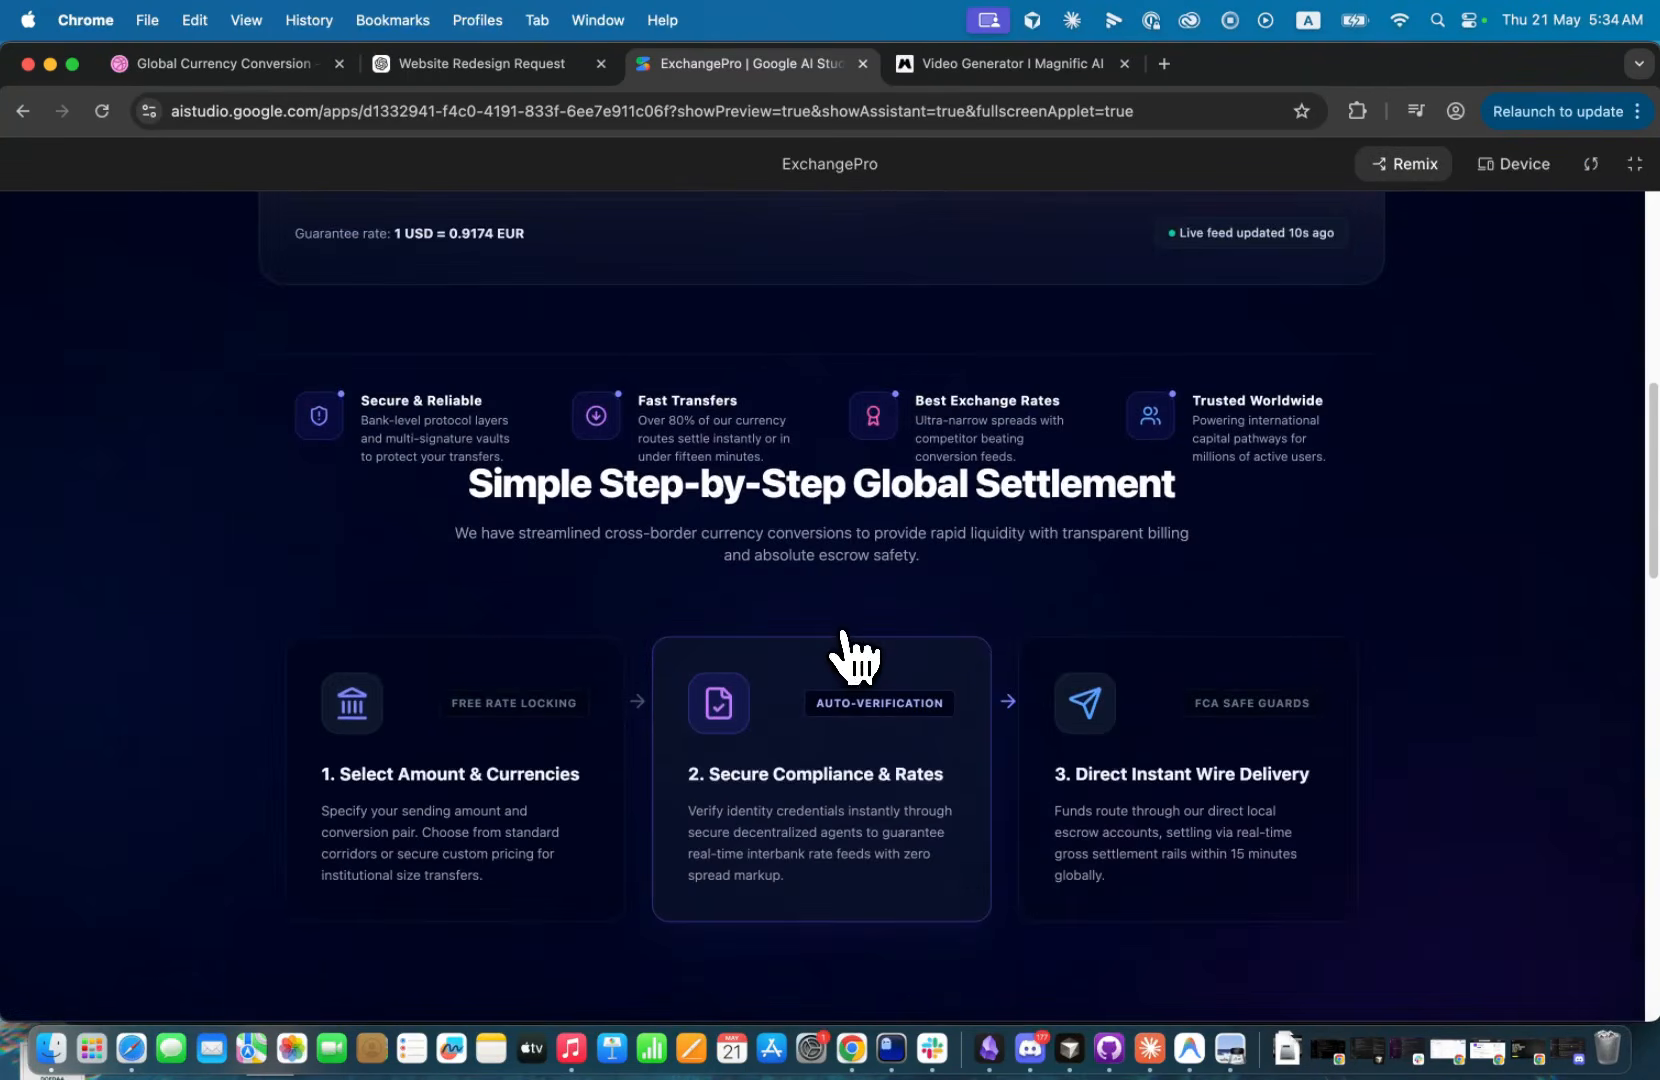
{"action": "scroll", "coordinate": [850, 660], "scroll_direction": "down", "scroll_amount": 15}
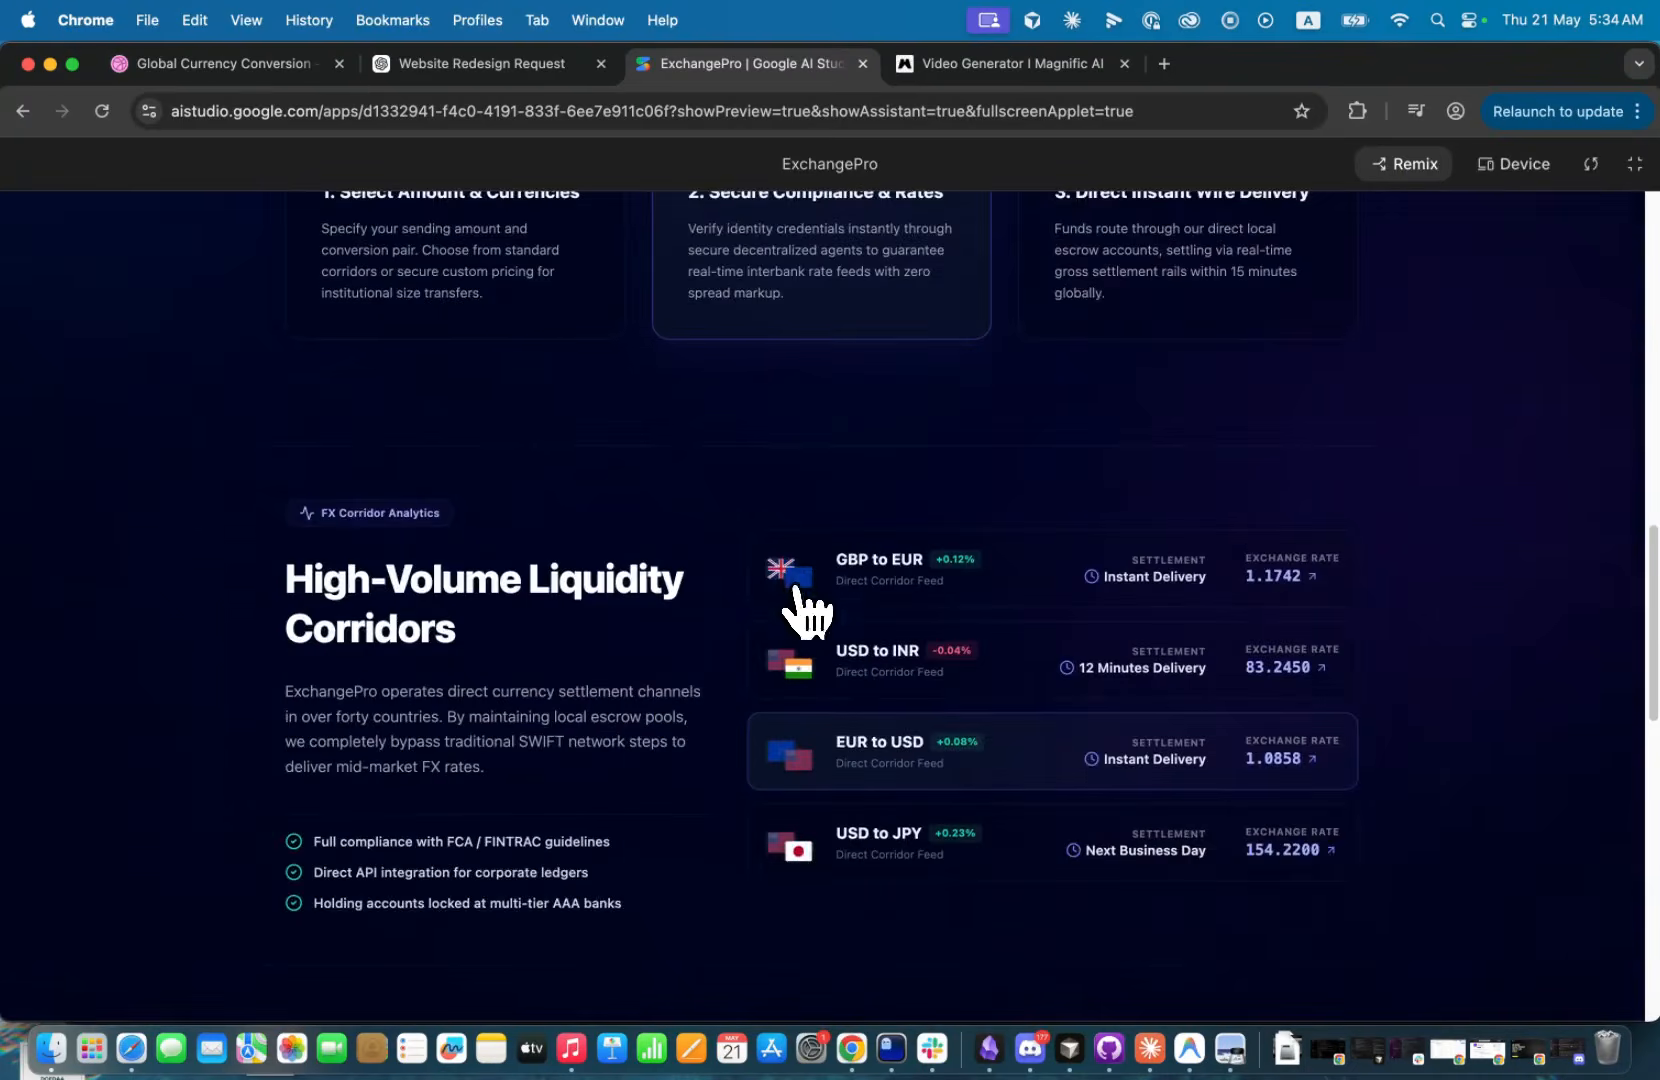
{"action": "scroll", "coordinate": [780, 630], "scroll_direction": "down", "scroll_amount": 5}
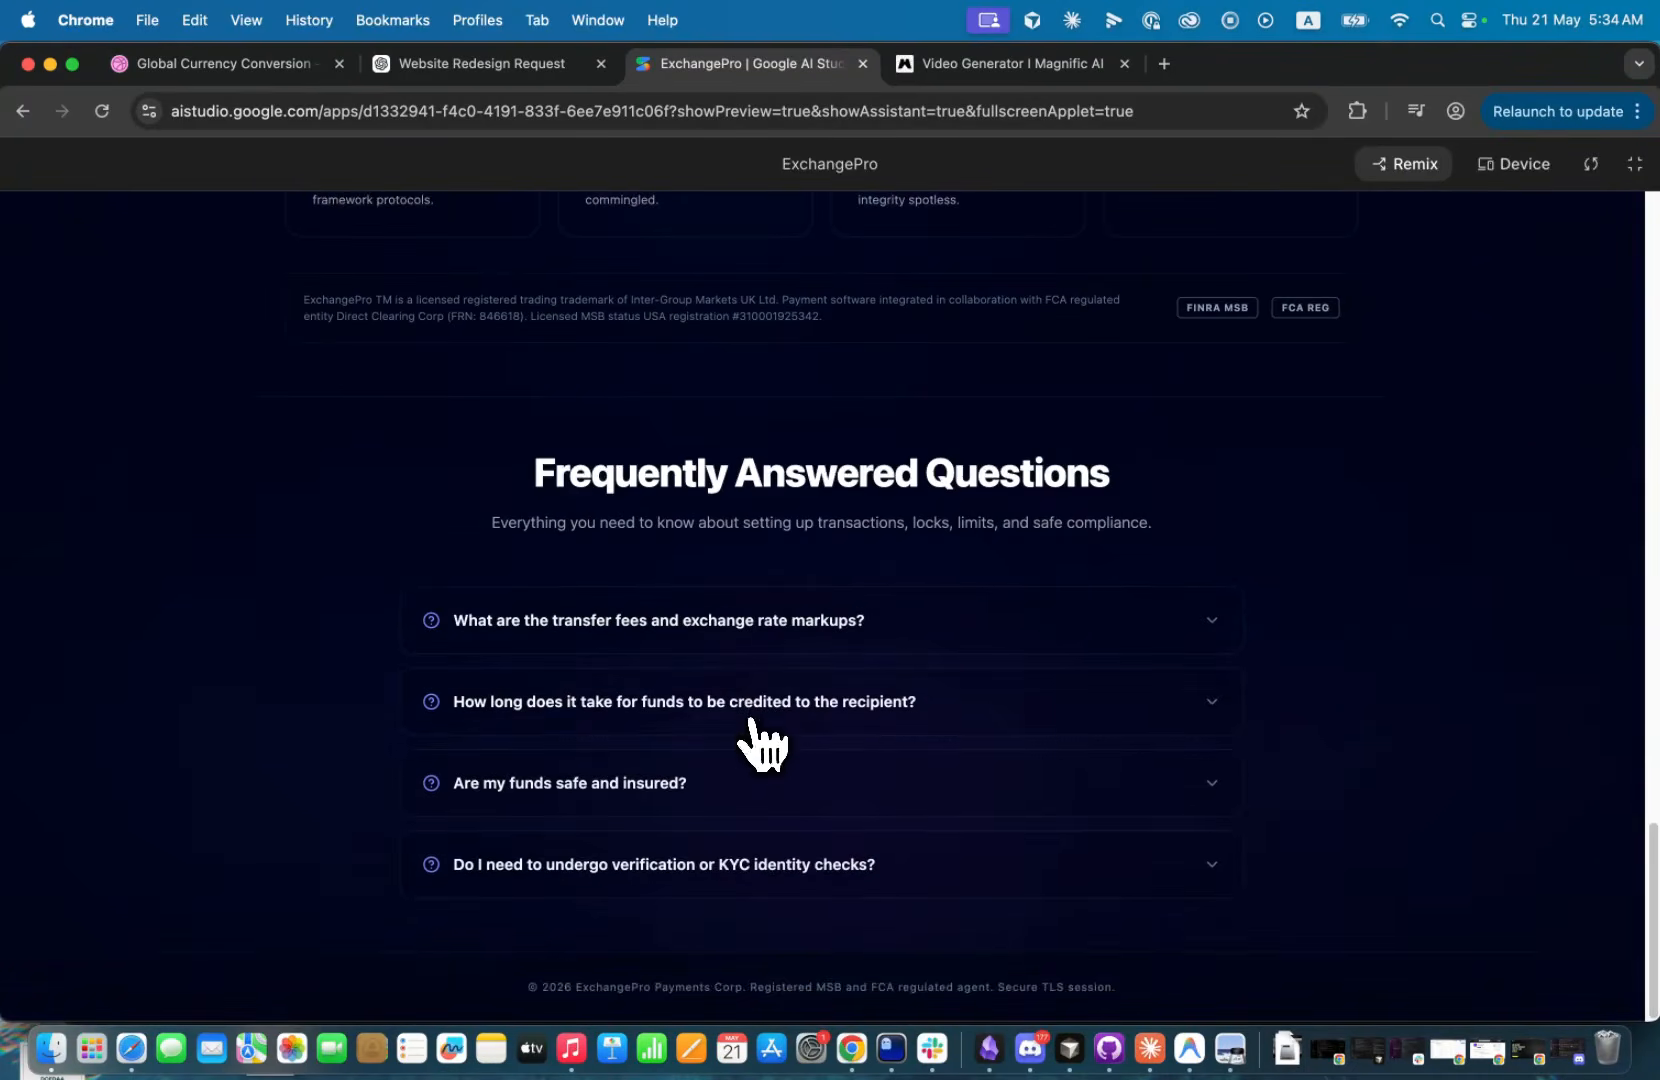
Test the FAQ accordion by opening and closing the questions on transfer fees, crediting time and fund safety.
{"action": "left_click", "coordinate": [752, 714]}
{"action": "left_click", "coordinate": [760, 632]}
{"action": "left_click", "coordinate": [760, 638]}
{"action": "left_click", "coordinate": [676, 786]}
{"action": "left_click", "coordinate": [676, 786]}
Copy the "Simple Step-by-Step Global Settlement" heading and description into a prompt, add "This section is overlapping with the section before it", and submit.
{"action": "scroll", "coordinate": [640, 770], "scroll_direction": "up", "scroll_amount": 15}
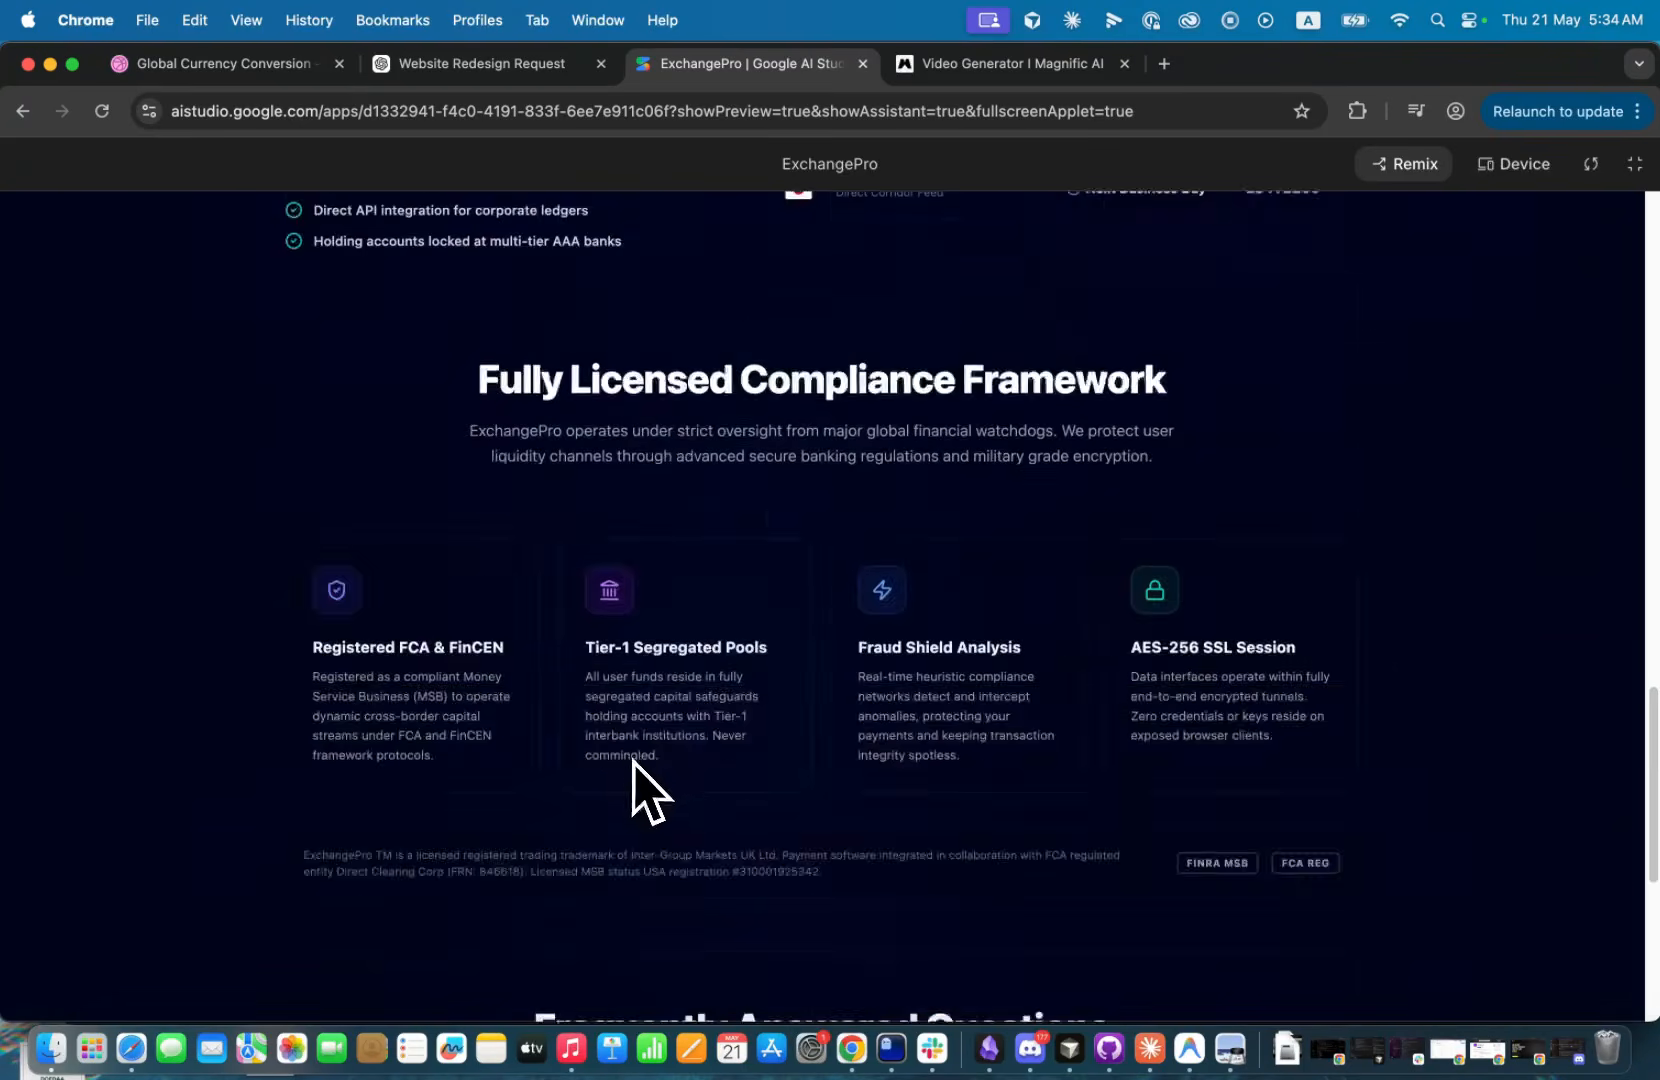
{"action": "scroll", "coordinate": [670, 693], "scroll_direction": "up", "scroll_amount": 4}
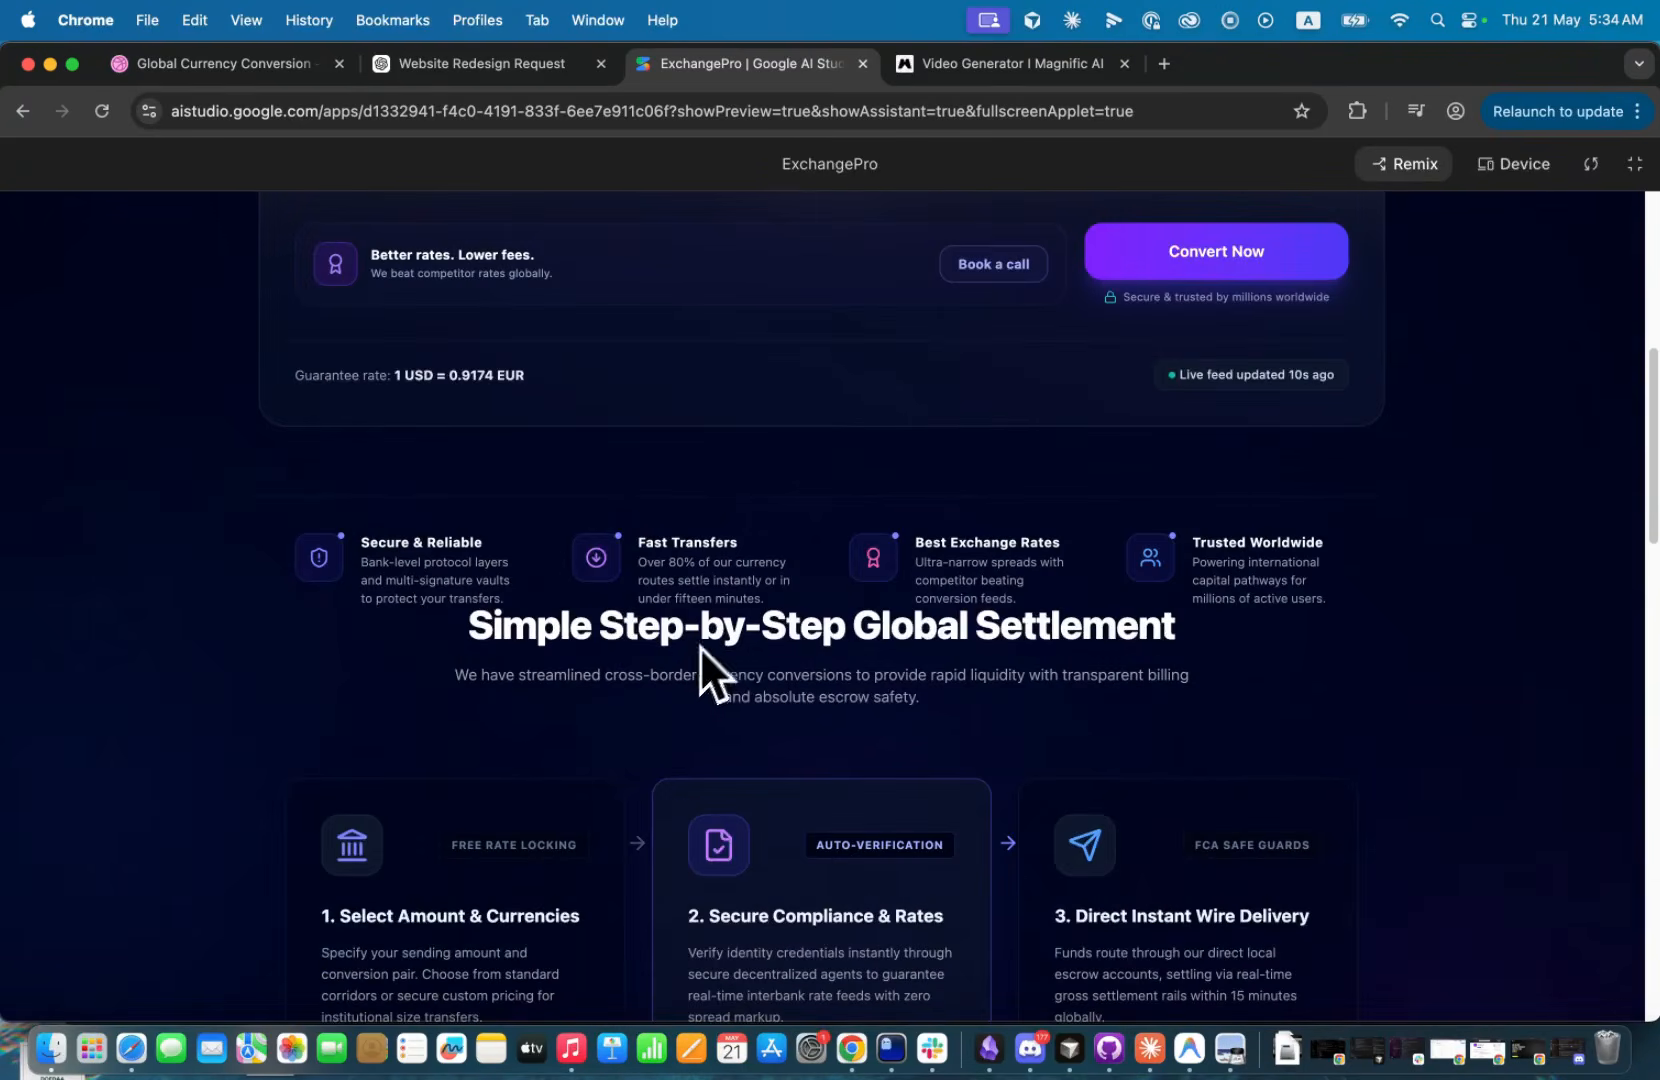
{"action": "left_click_drag", "start_coordinate": [718, 625], "coordinate": [756, 682]}
{"action": "key", "text": "super+c"}
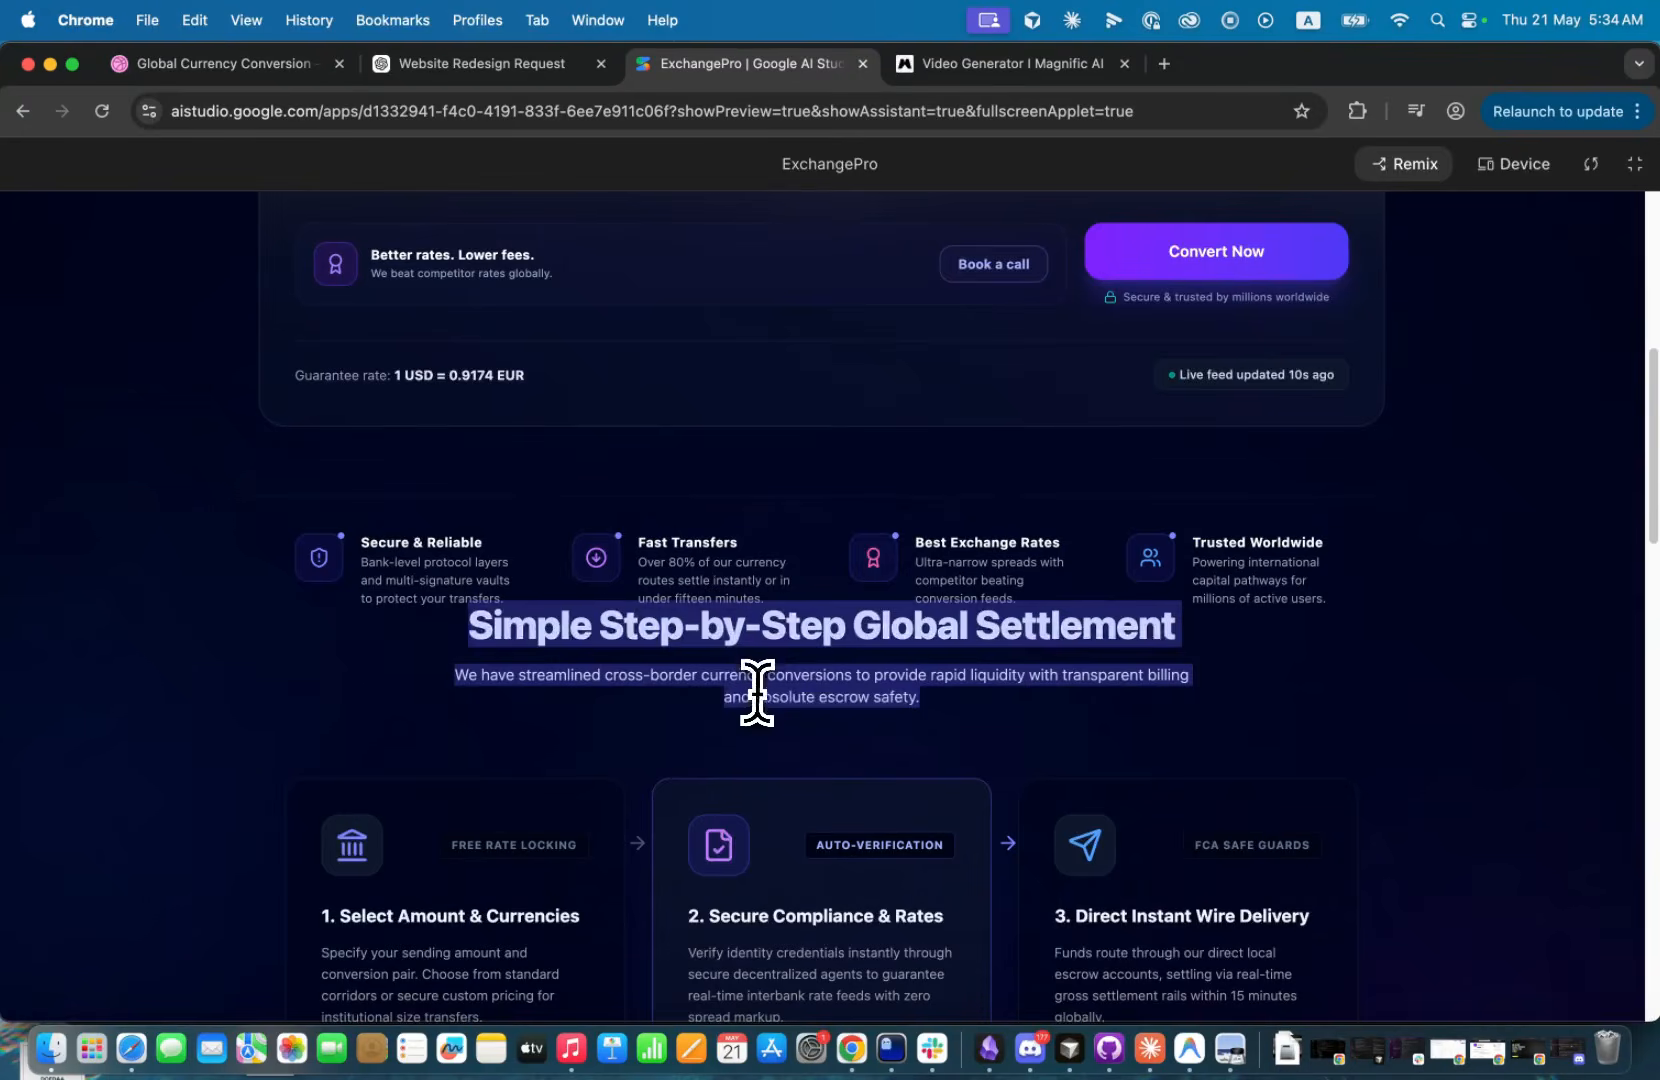
{"action": "left_click", "coordinate": [1635, 163]}
{"action": "left_click", "coordinate": [180, 936]}
{"action": "key", "text": "super+v"}
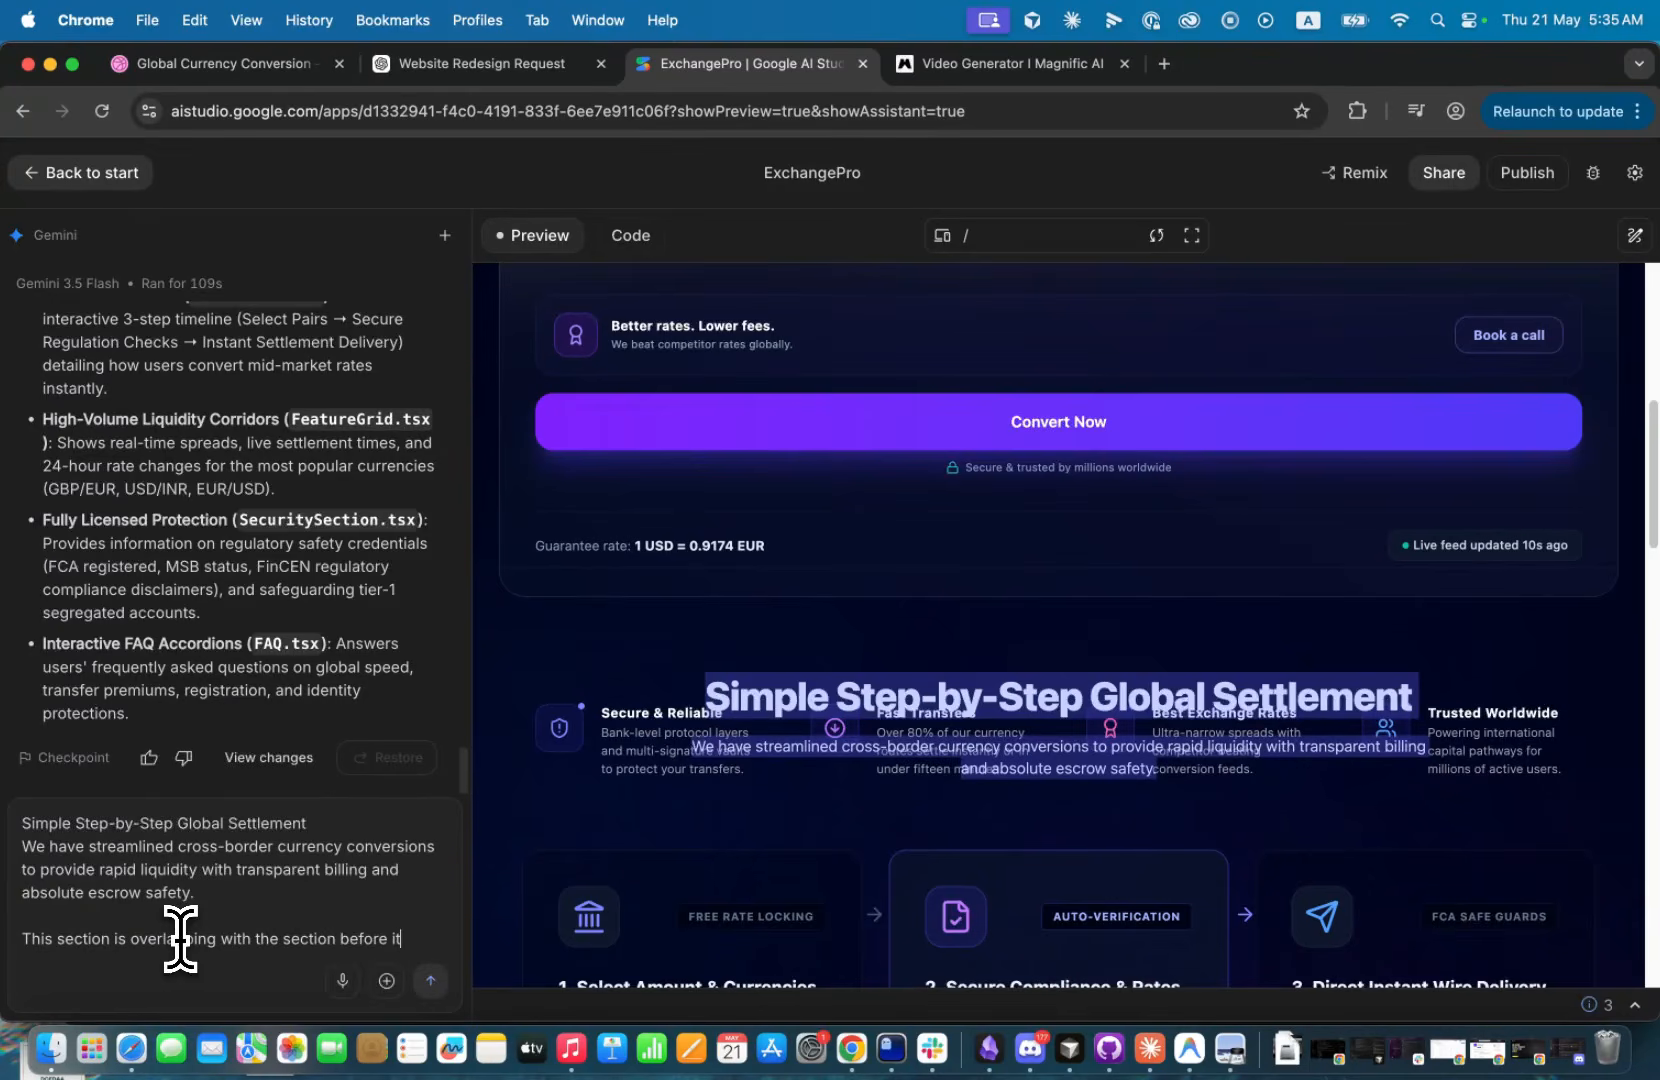
{"action": "key", "text": "Return"}
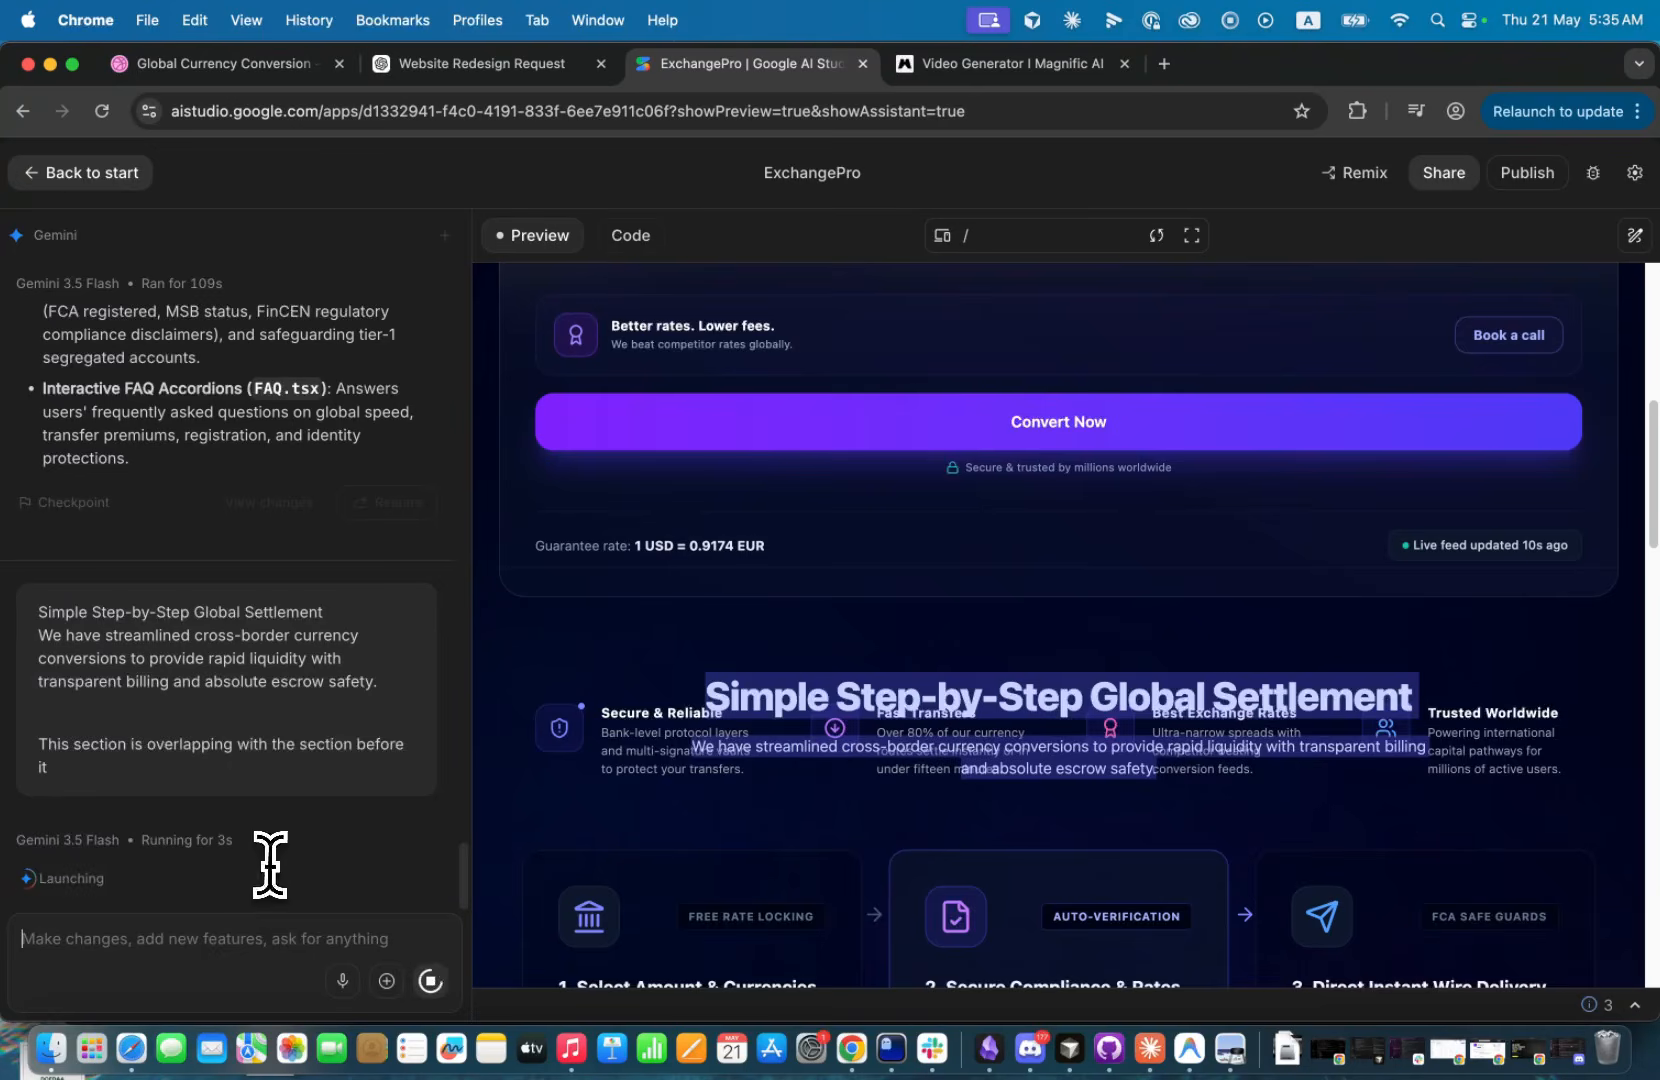
{"action": "left_click", "coordinate": [972, 708]}
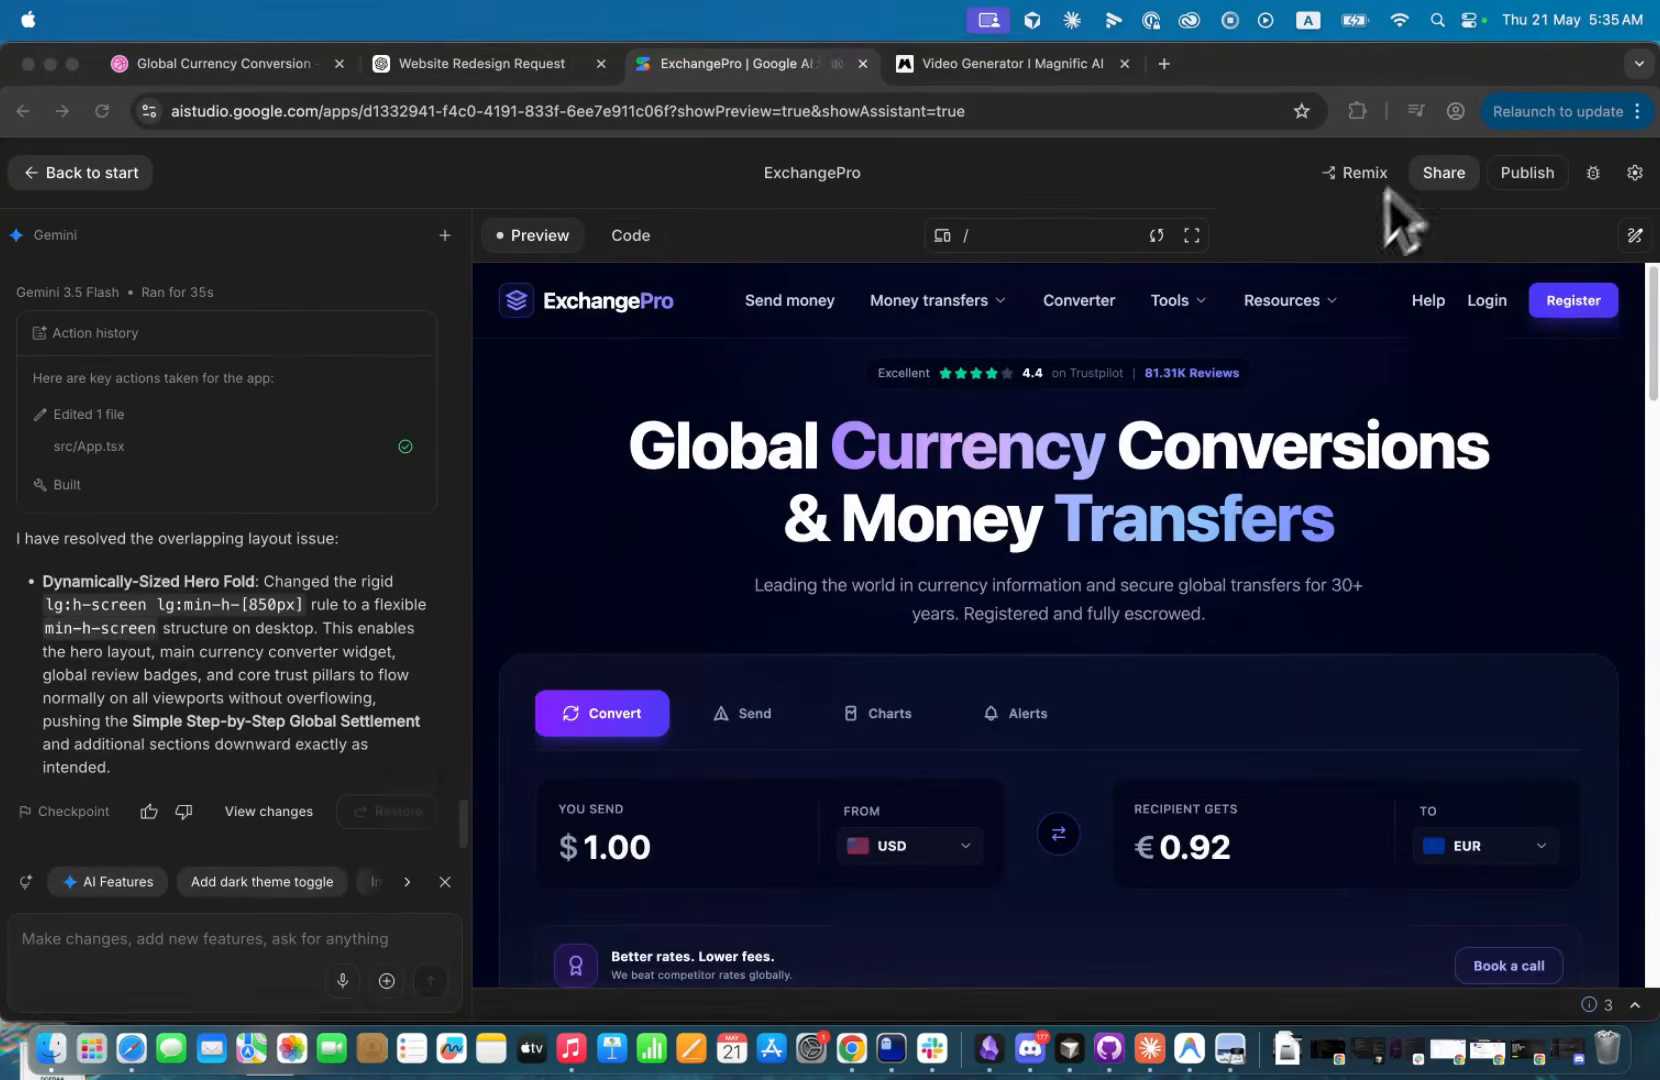
{"action": "left_click", "coordinate": [1347, 243]}
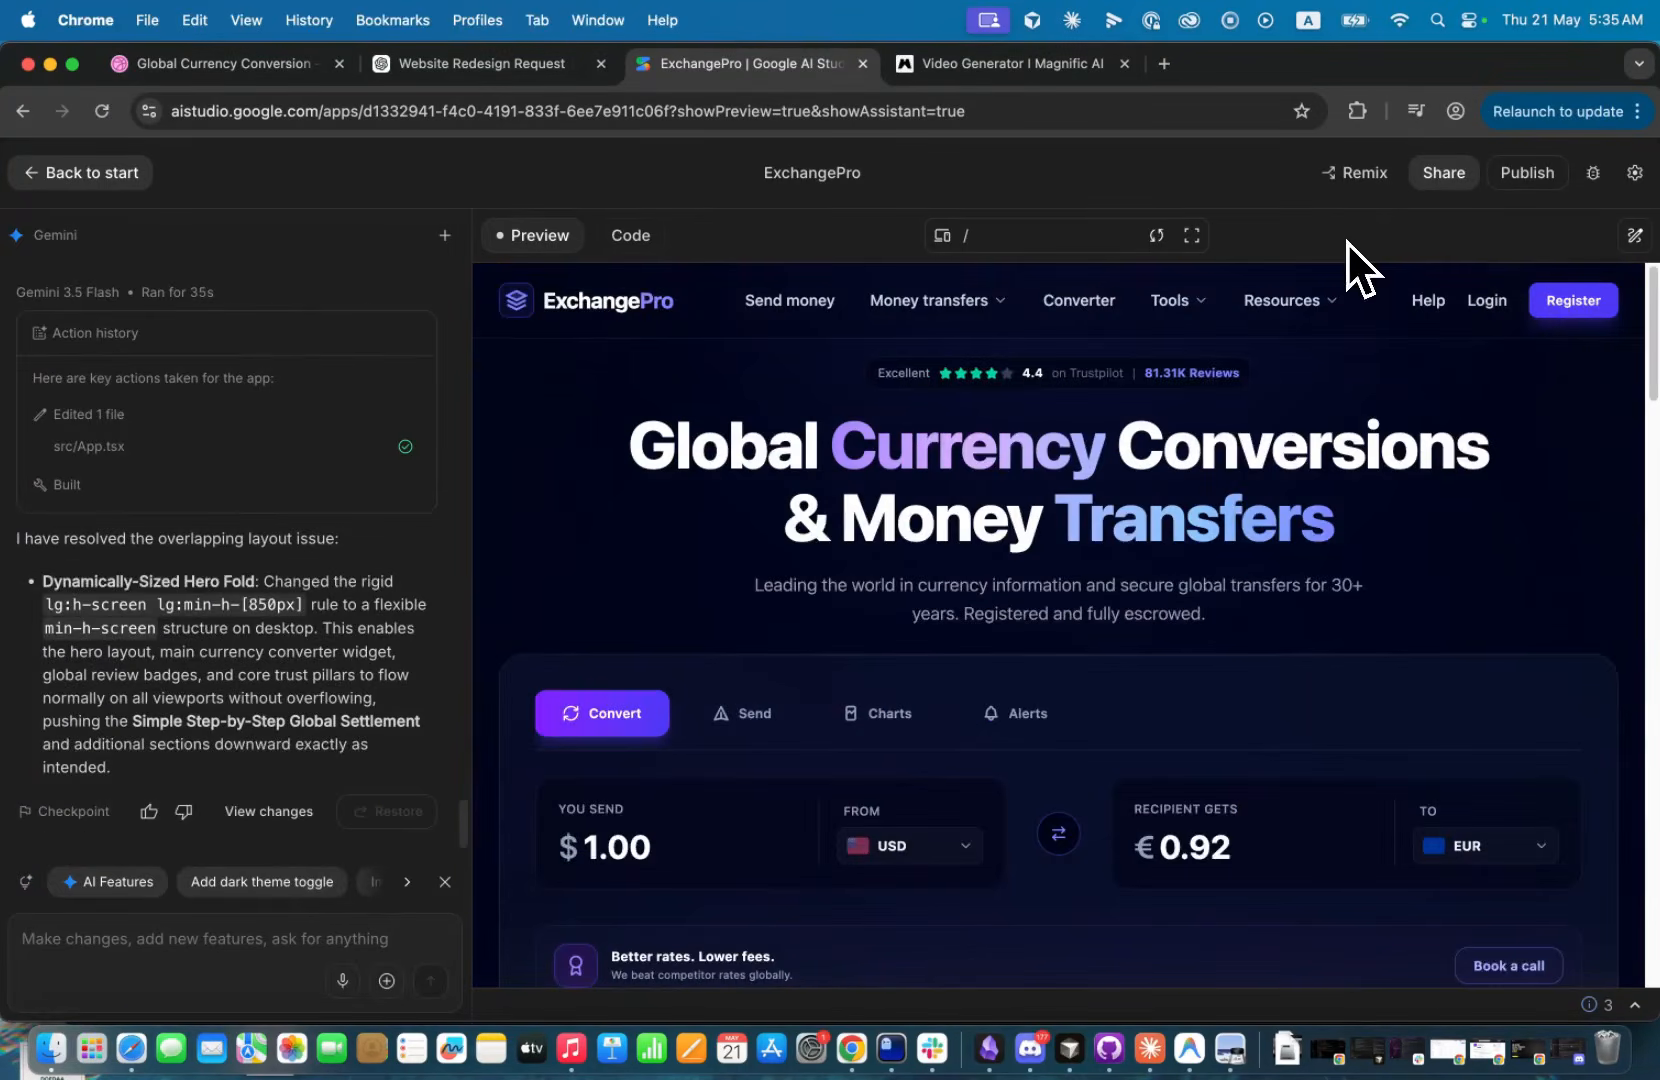
Review the page in full screen down to the FAQ, checking the spacing around the step-by-step settlement section.
{"action": "left_click", "coordinate": [1192, 235]}
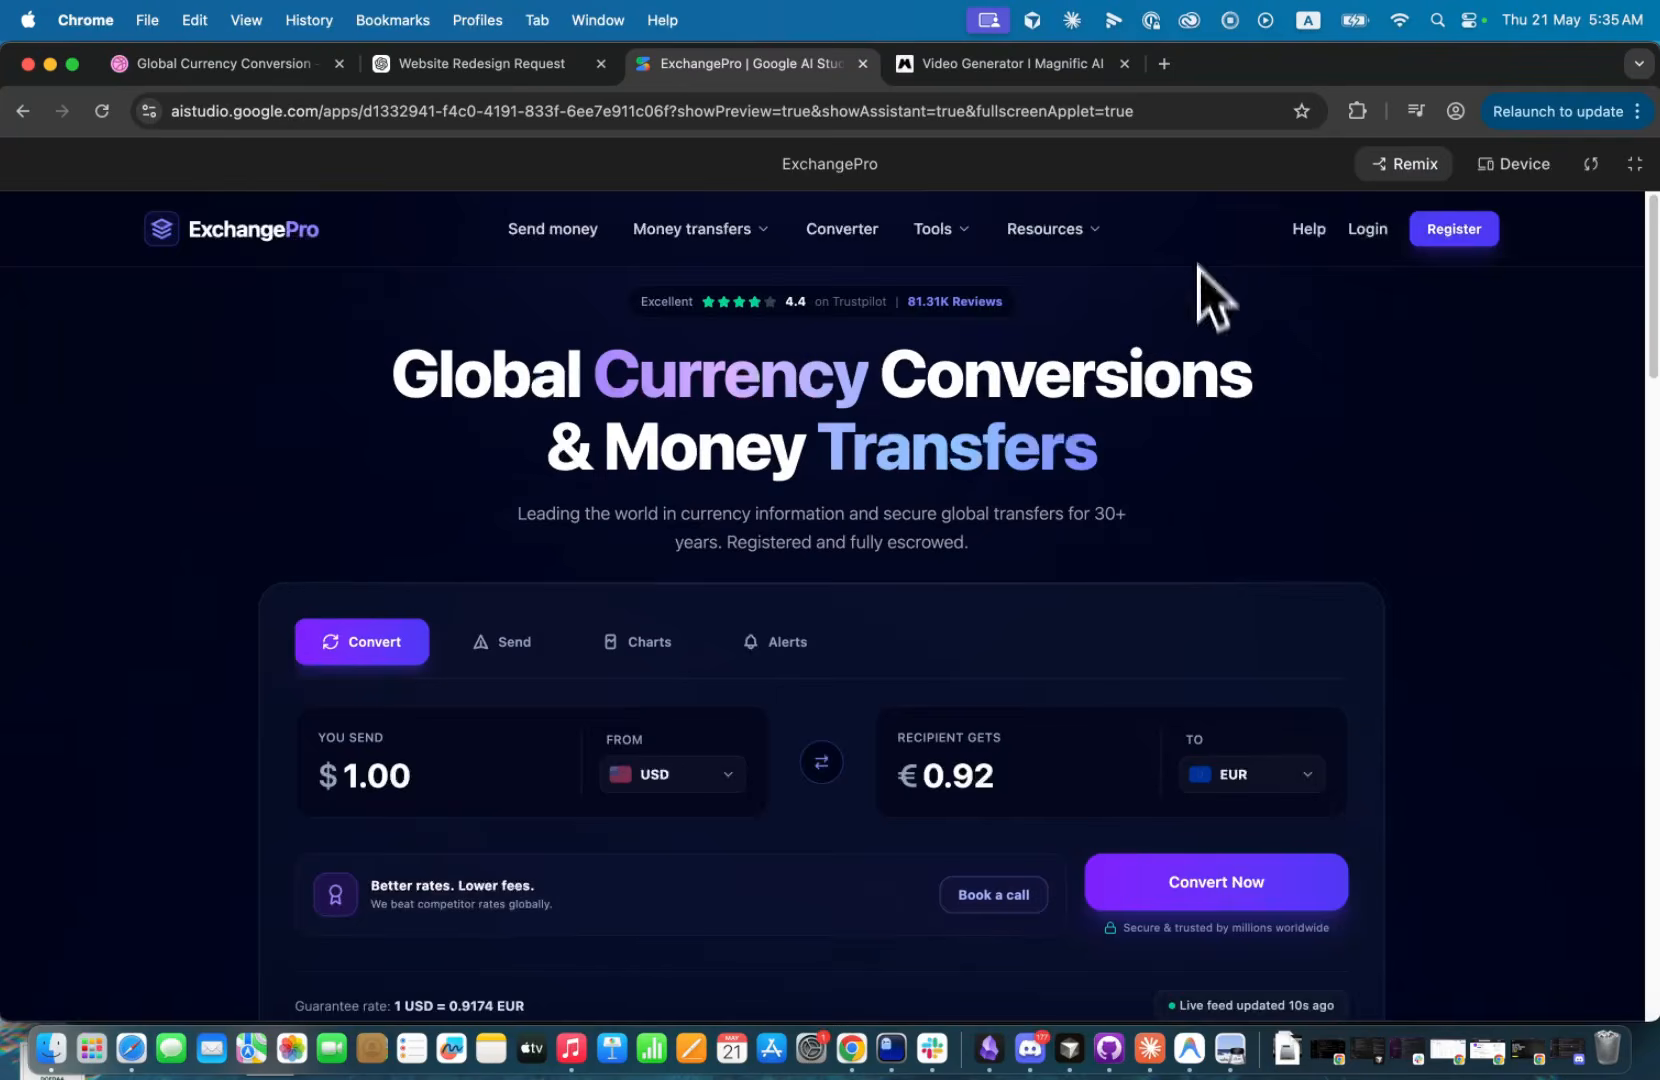
{"action": "scroll", "coordinate": [797, 604], "scroll_direction": "down", "scroll_amount": 6}
{"action": "scroll", "coordinate": [852, 600], "scroll_direction": "up", "scroll_amount": 4}
{"action": "scroll", "coordinate": [828, 610], "scroll_direction": "up", "scroll_amount": 3}
{"action": "scroll", "coordinate": [606, 538], "scroll_direction": "down", "scroll_amount": 20}
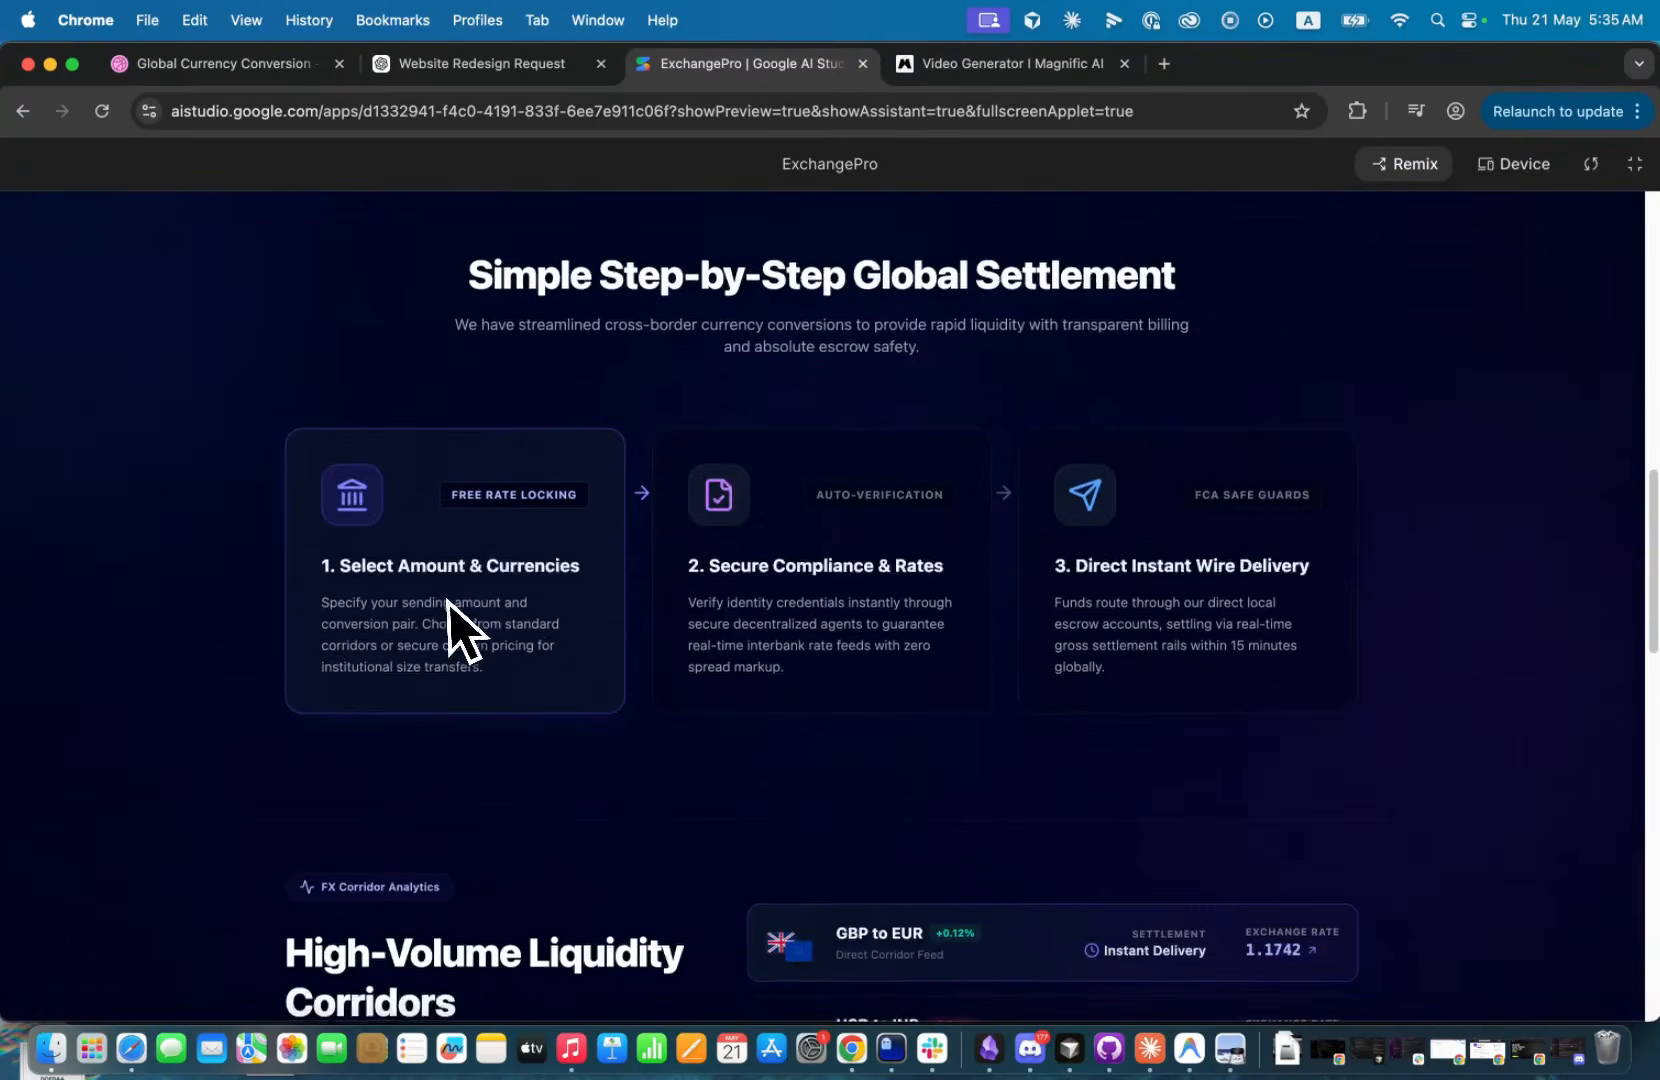
{"action": "scroll", "coordinate": [593, 585], "scroll_direction": "down", "scroll_amount": 13}
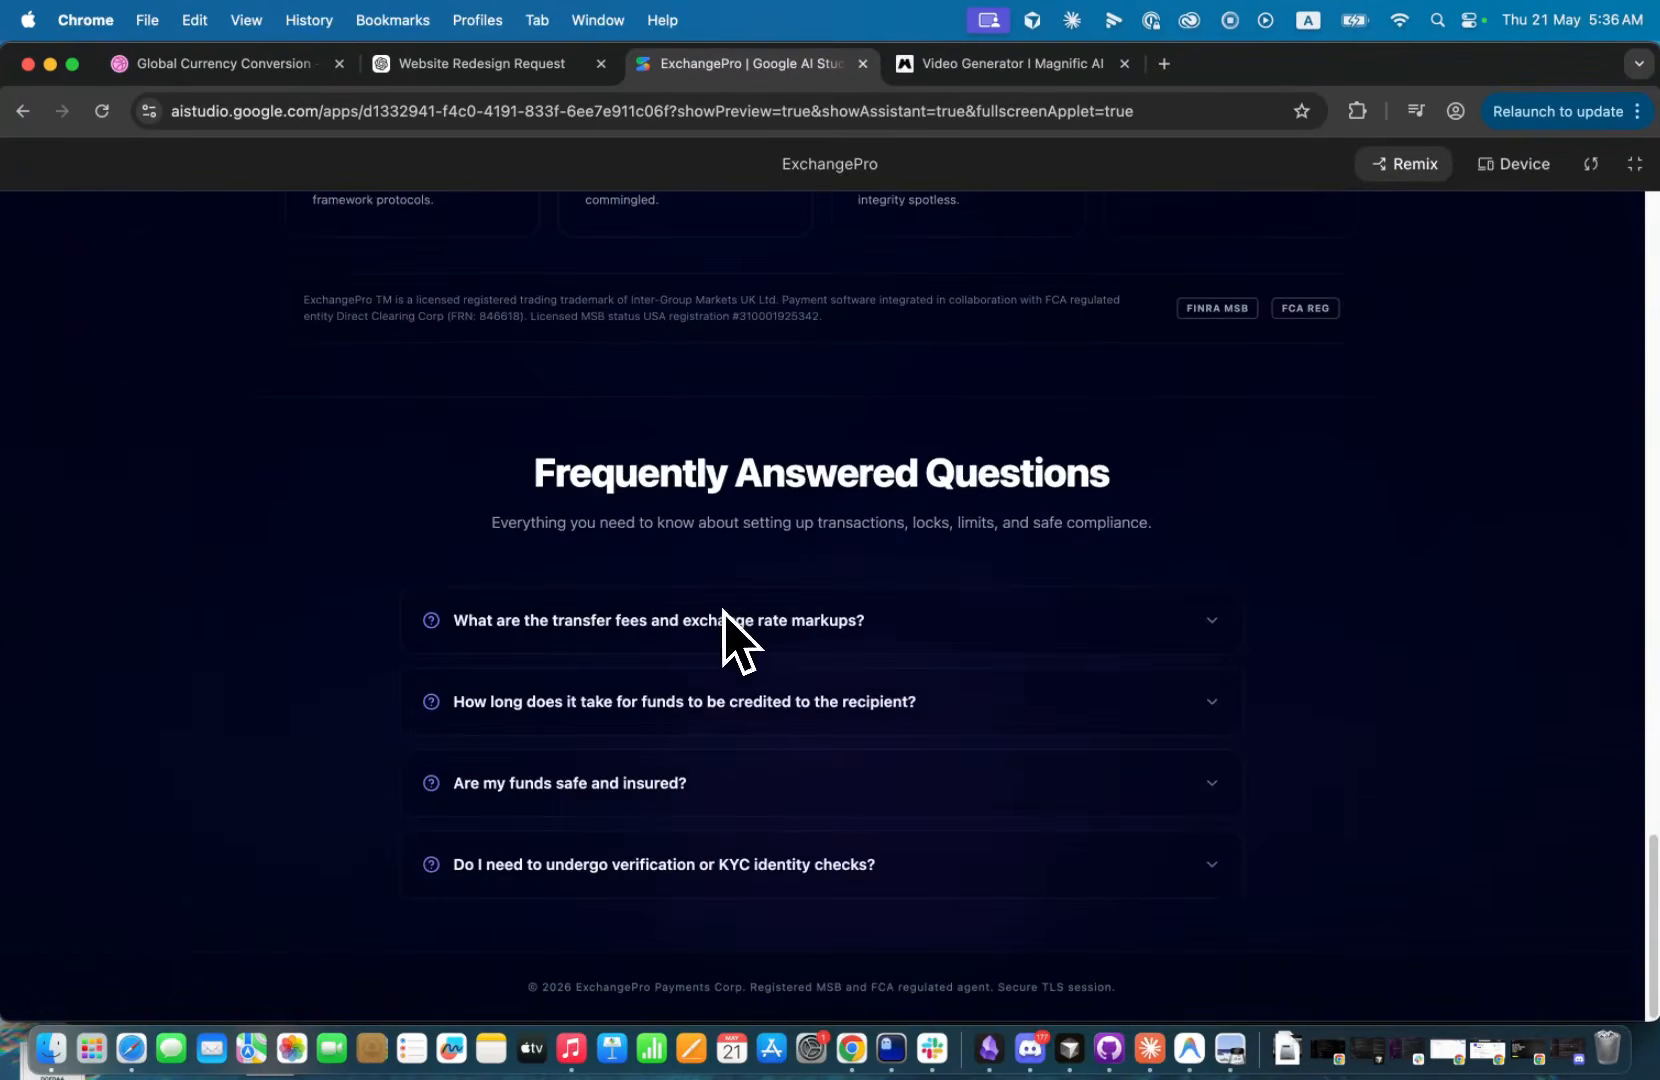
Leave the full-screen preview and submit the prompt "I cannot see the video in the hero section anymore".
{"action": "scroll", "coordinate": [730, 630], "scroll_direction": "up", "scroll_amount": 6}
{"action": "scroll", "coordinate": [725, 630], "scroll_direction": "up", "scroll_amount": 20}
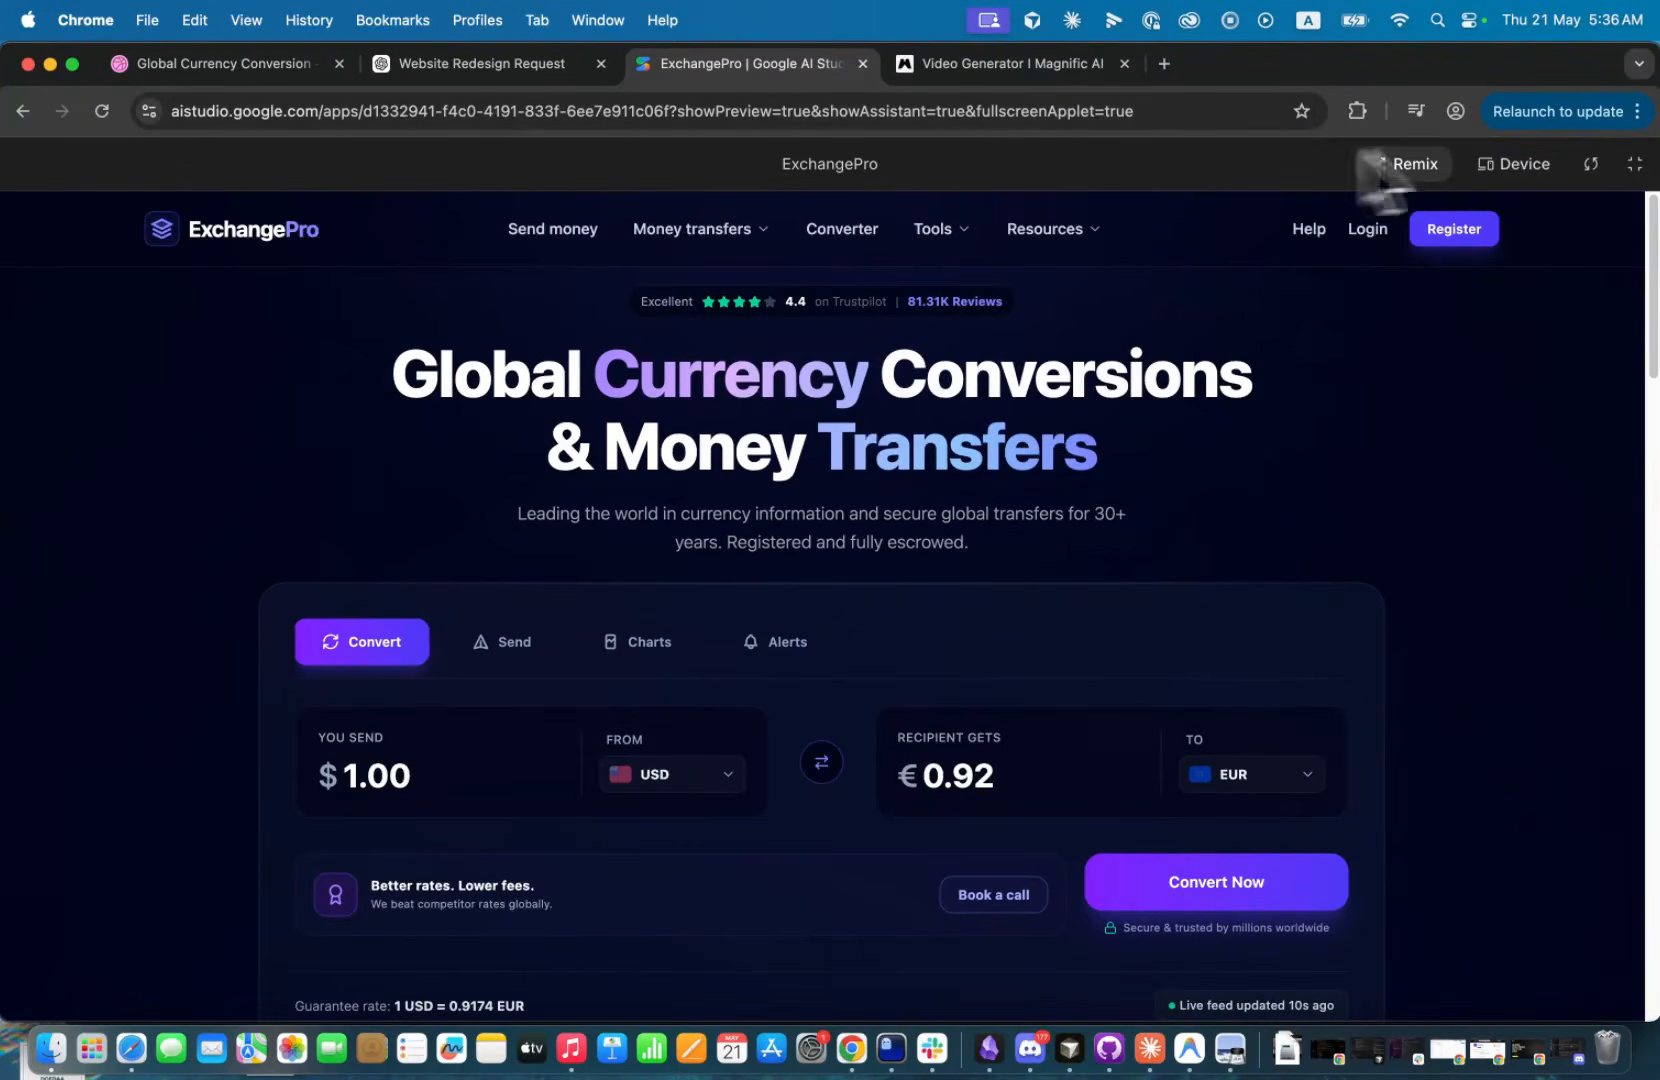
{"action": "left_click", "coordinate": [1634, 164]}
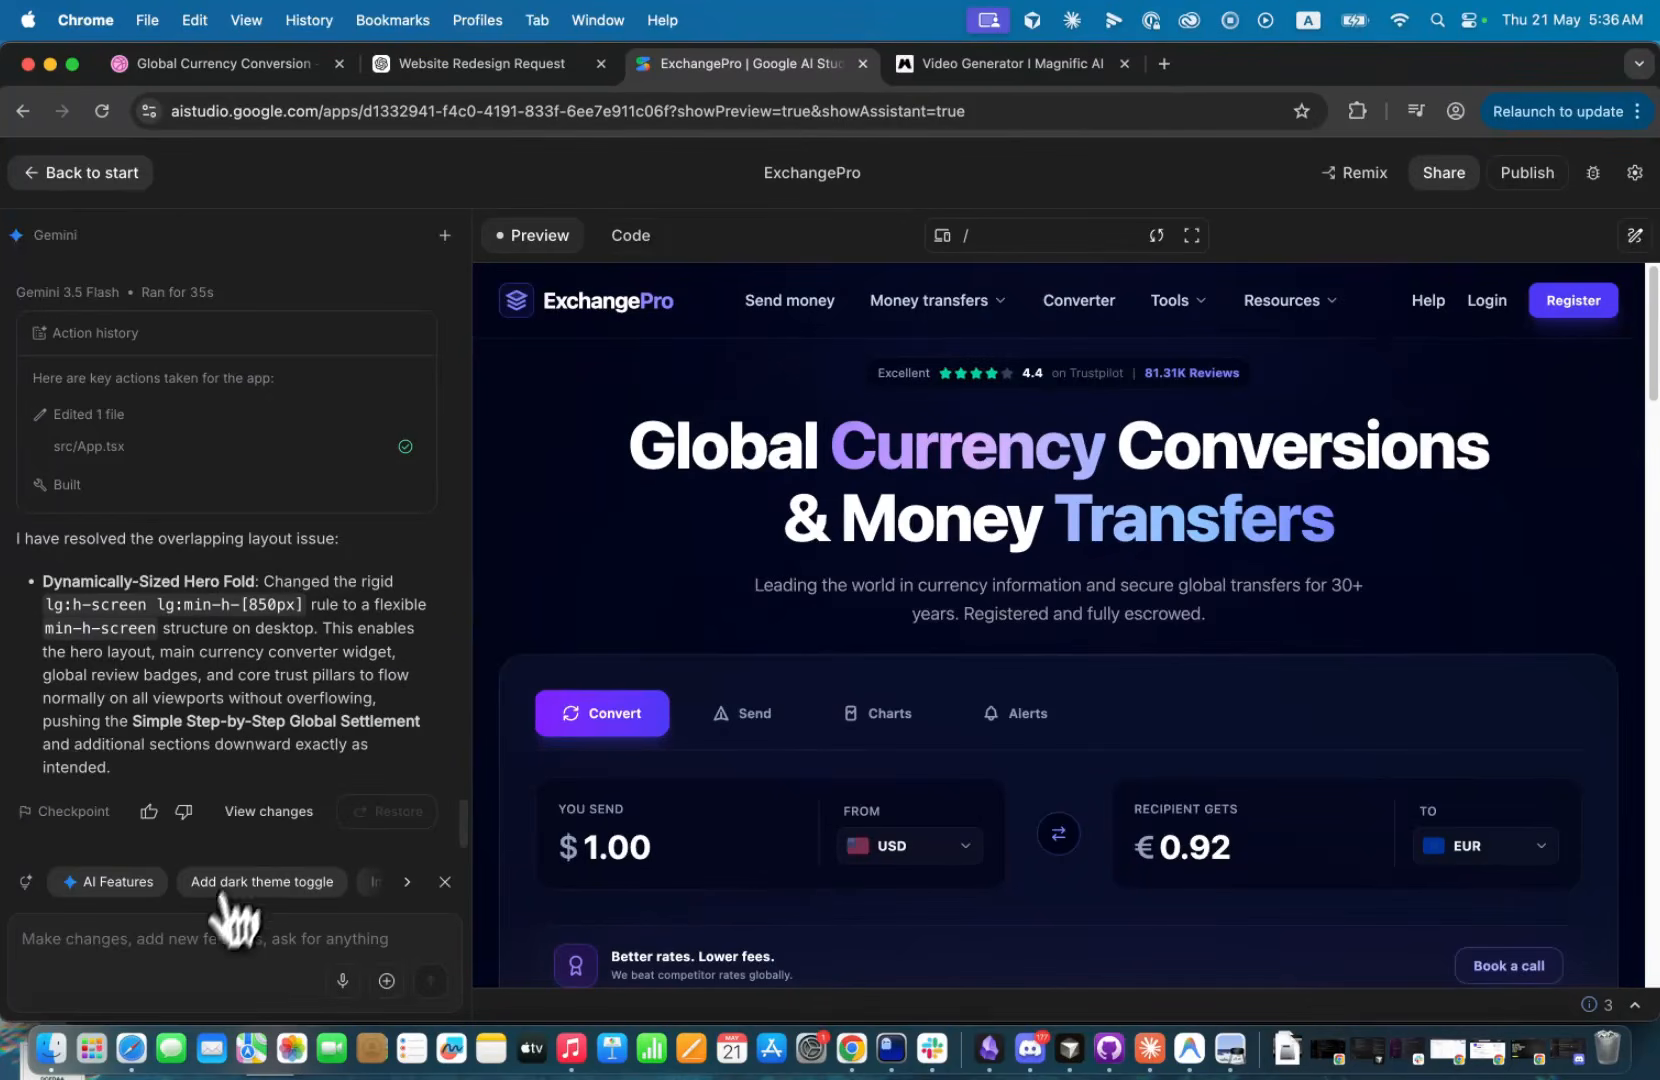
{"action": "left_click", "coordinate": [206, 930]}
{"action": "type", "text": "I cannot see the looping video in the hero section anymore"}
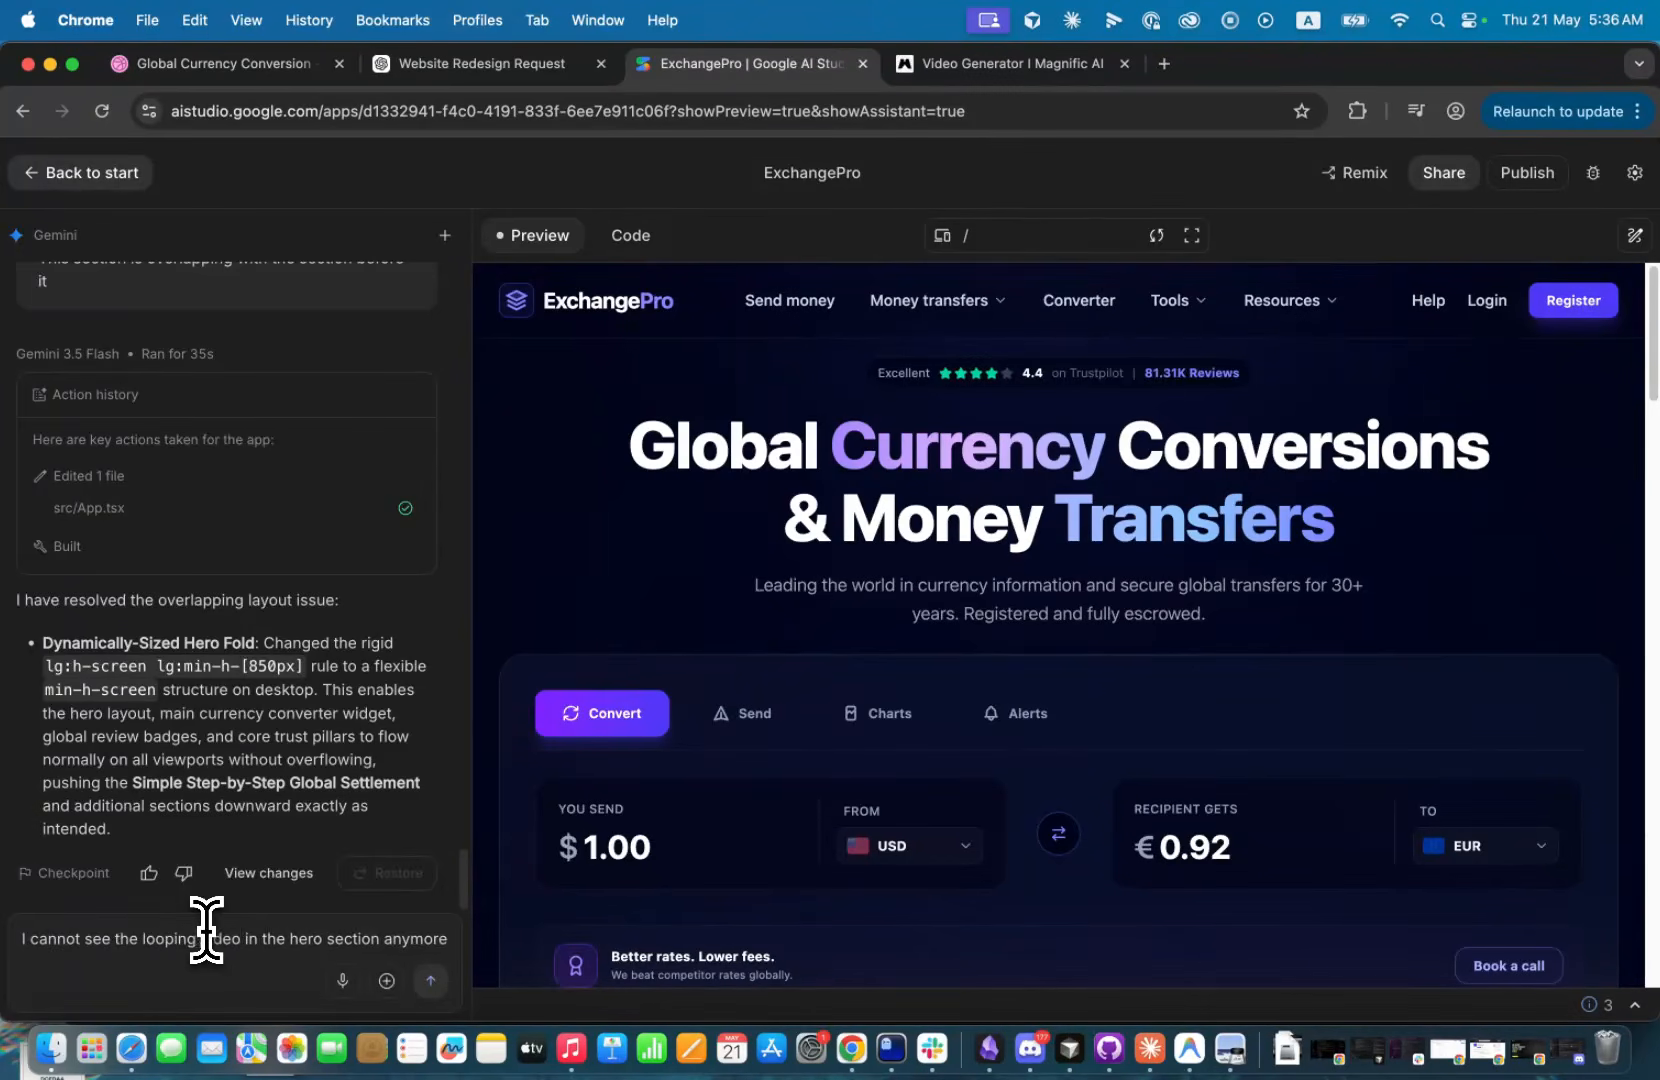
{"action": "key", "text": "Return"}
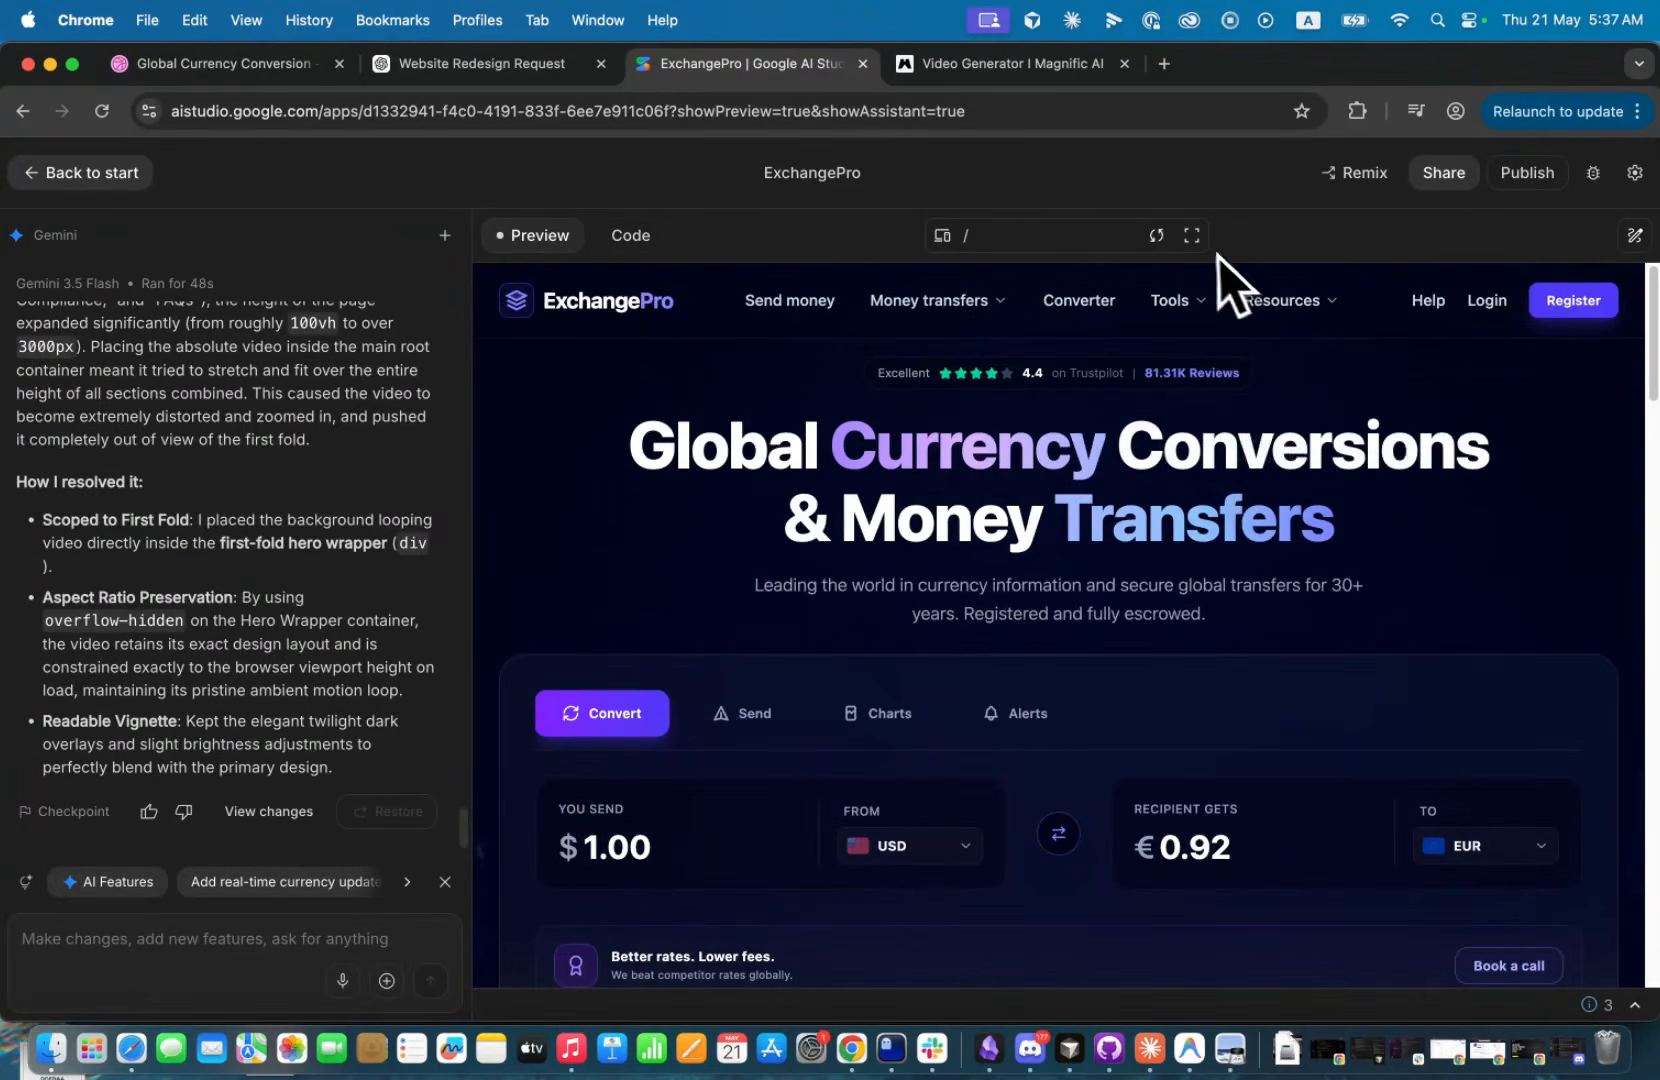
Check the background video in the hero section and around the currency converter in the full-screen preview.
{"action": "left_click", "coordinate": [1191, 236]}
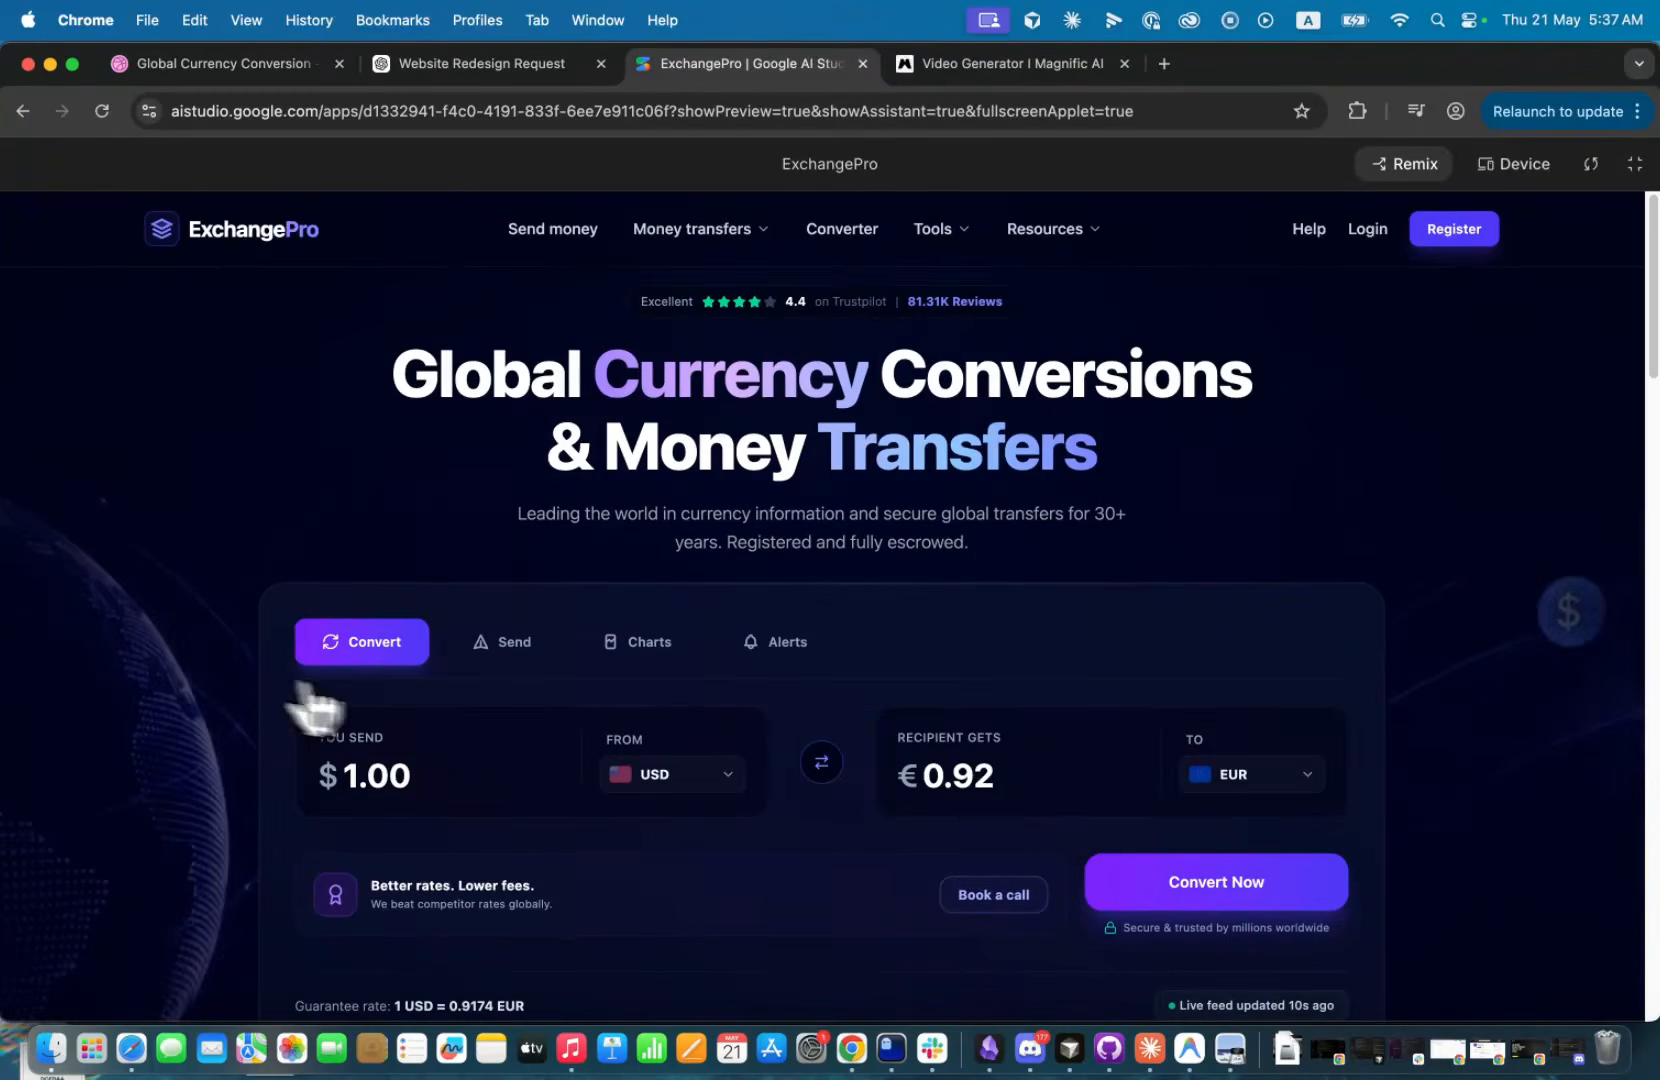
{"action": "scroll", "coordinate": [1540, 520], "scroll_direction": "down", "scroll_amount": 5}
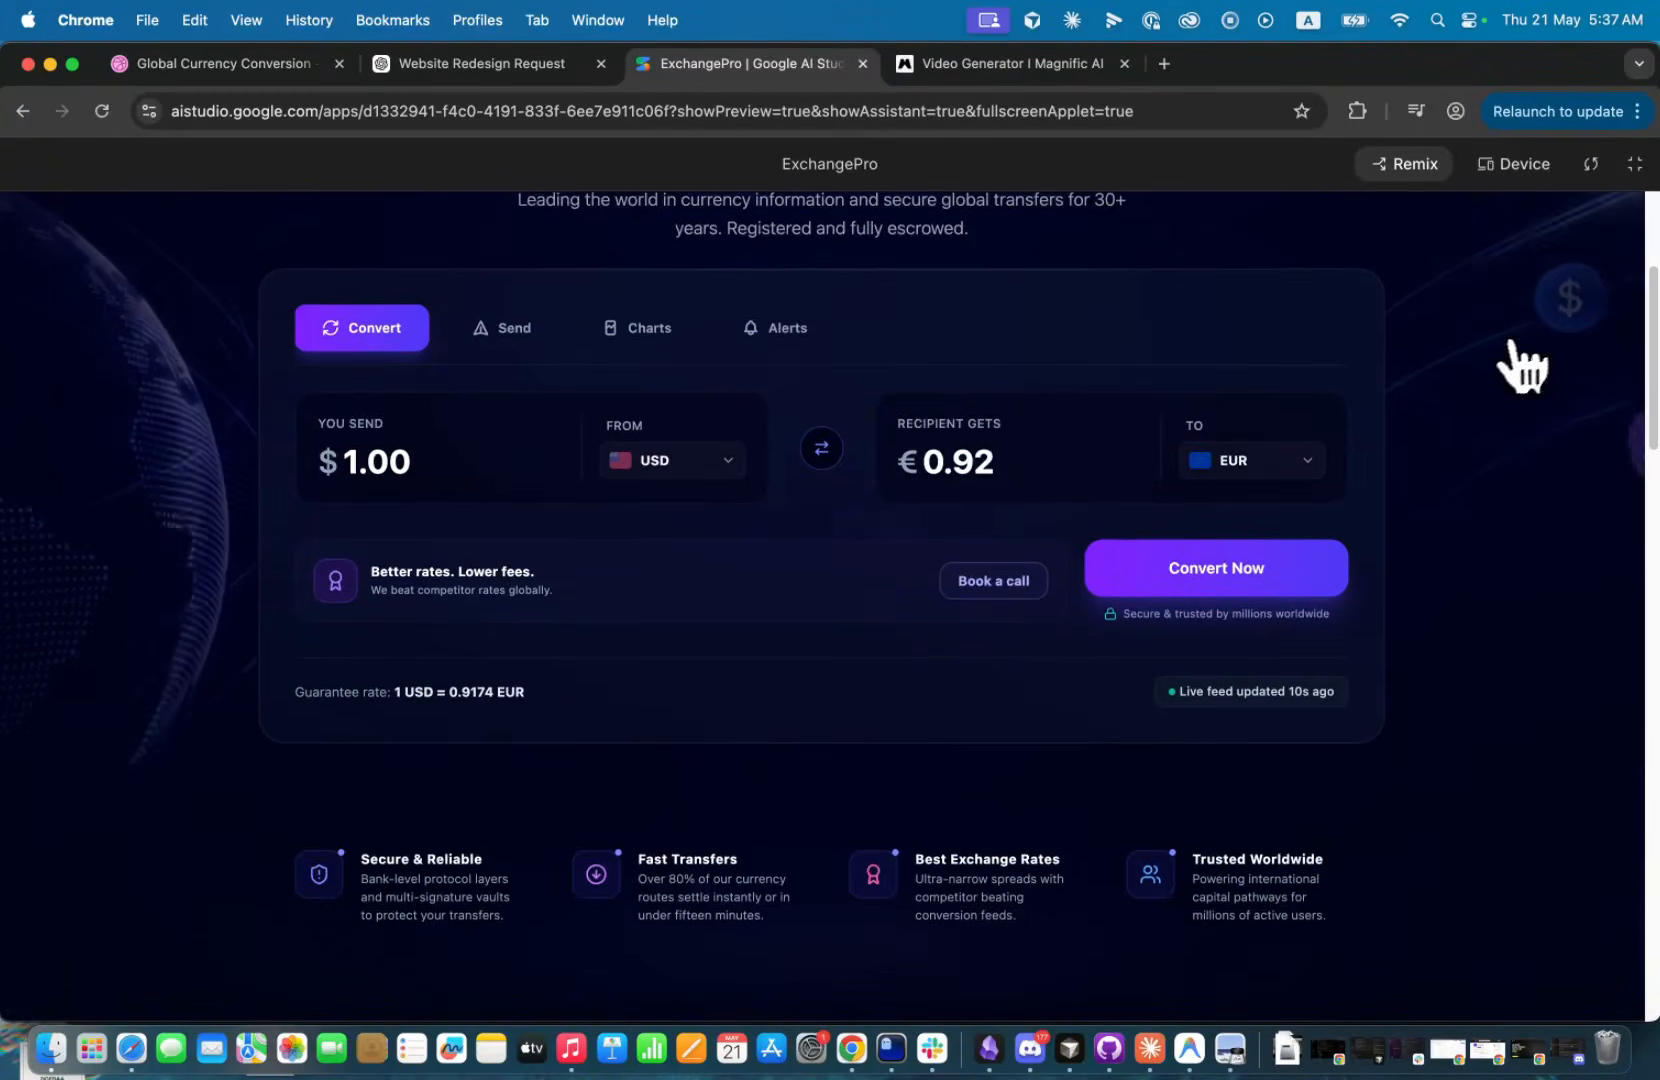
{"action": "scroll", "coordinate": [267, 538], "scroll_direction": "up", "scroll_amount": 5}
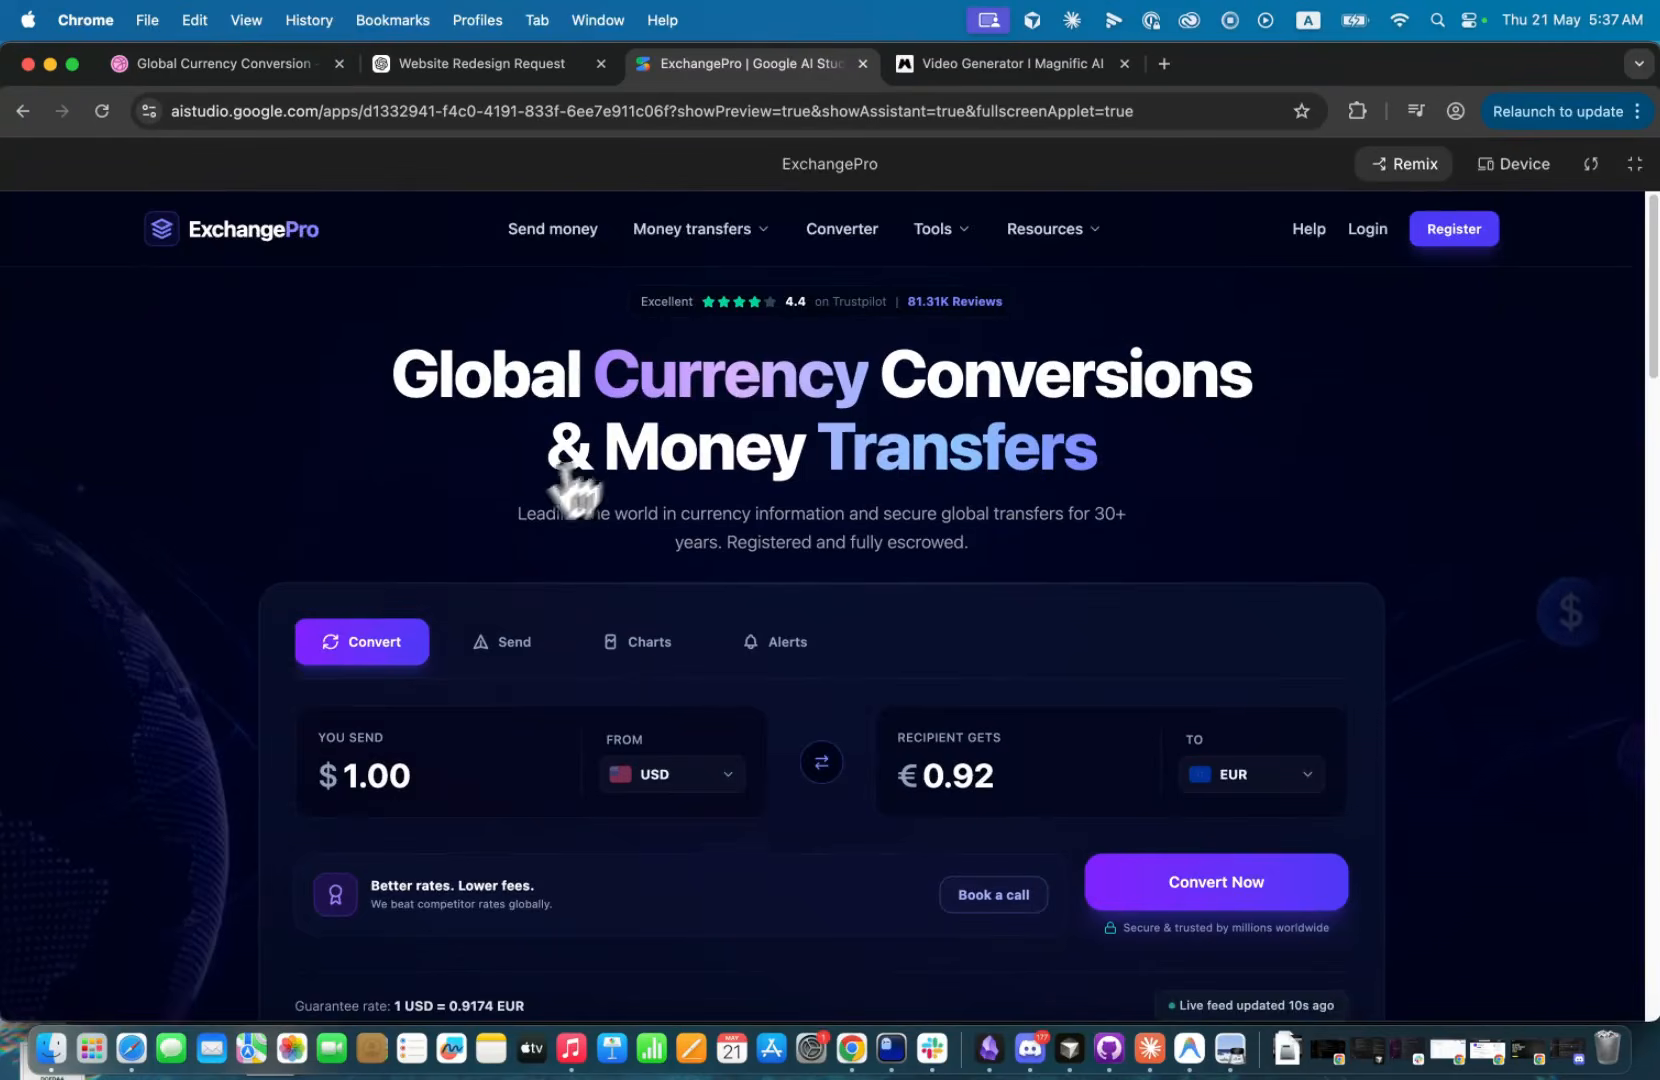
{"action": "scroll", "coordinate": [525, 525], "scroll_direction": "down", "scroll_amount": 5}
{"action": "scroll", "coordinate": [525, 525], "scroll_direction": "up", "scroll_amount": 5}
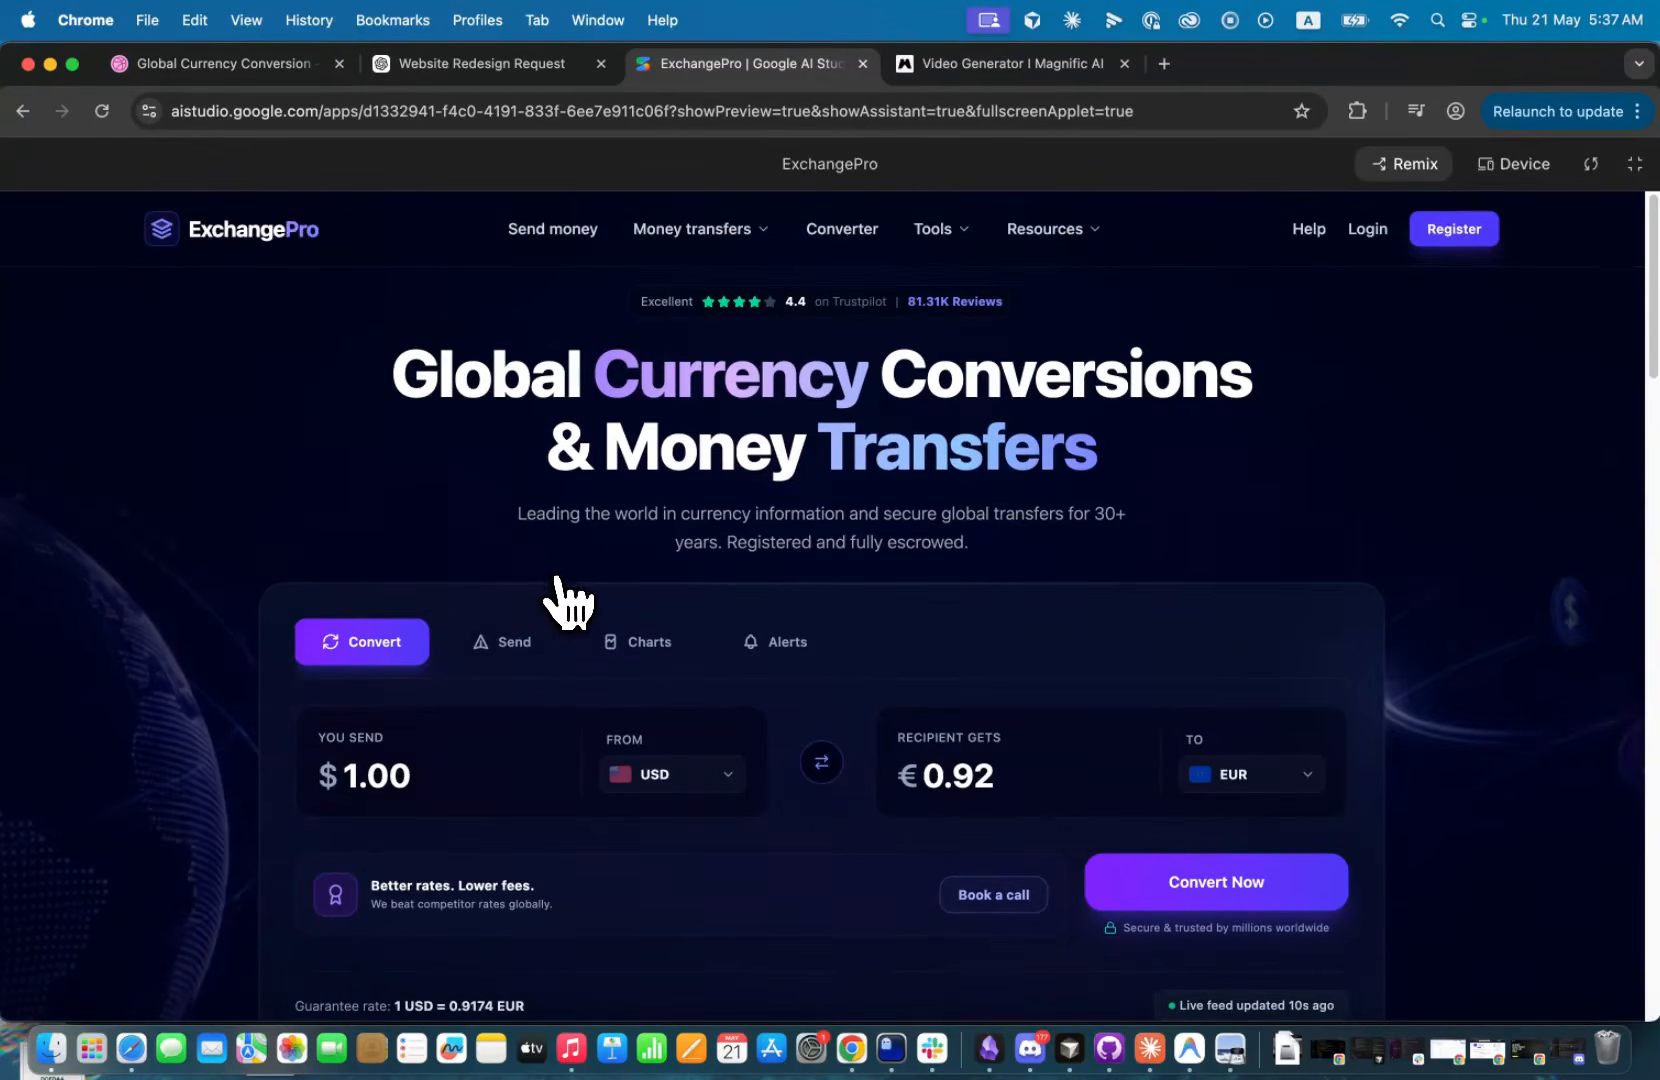
Review the sections below the hero down to the FAQ, and open and close the question on how long funds take to be credited.
{"action": "scroll", "coordinate": [560, 600], "scroll_direction": "down", "scroll_amount": 20}
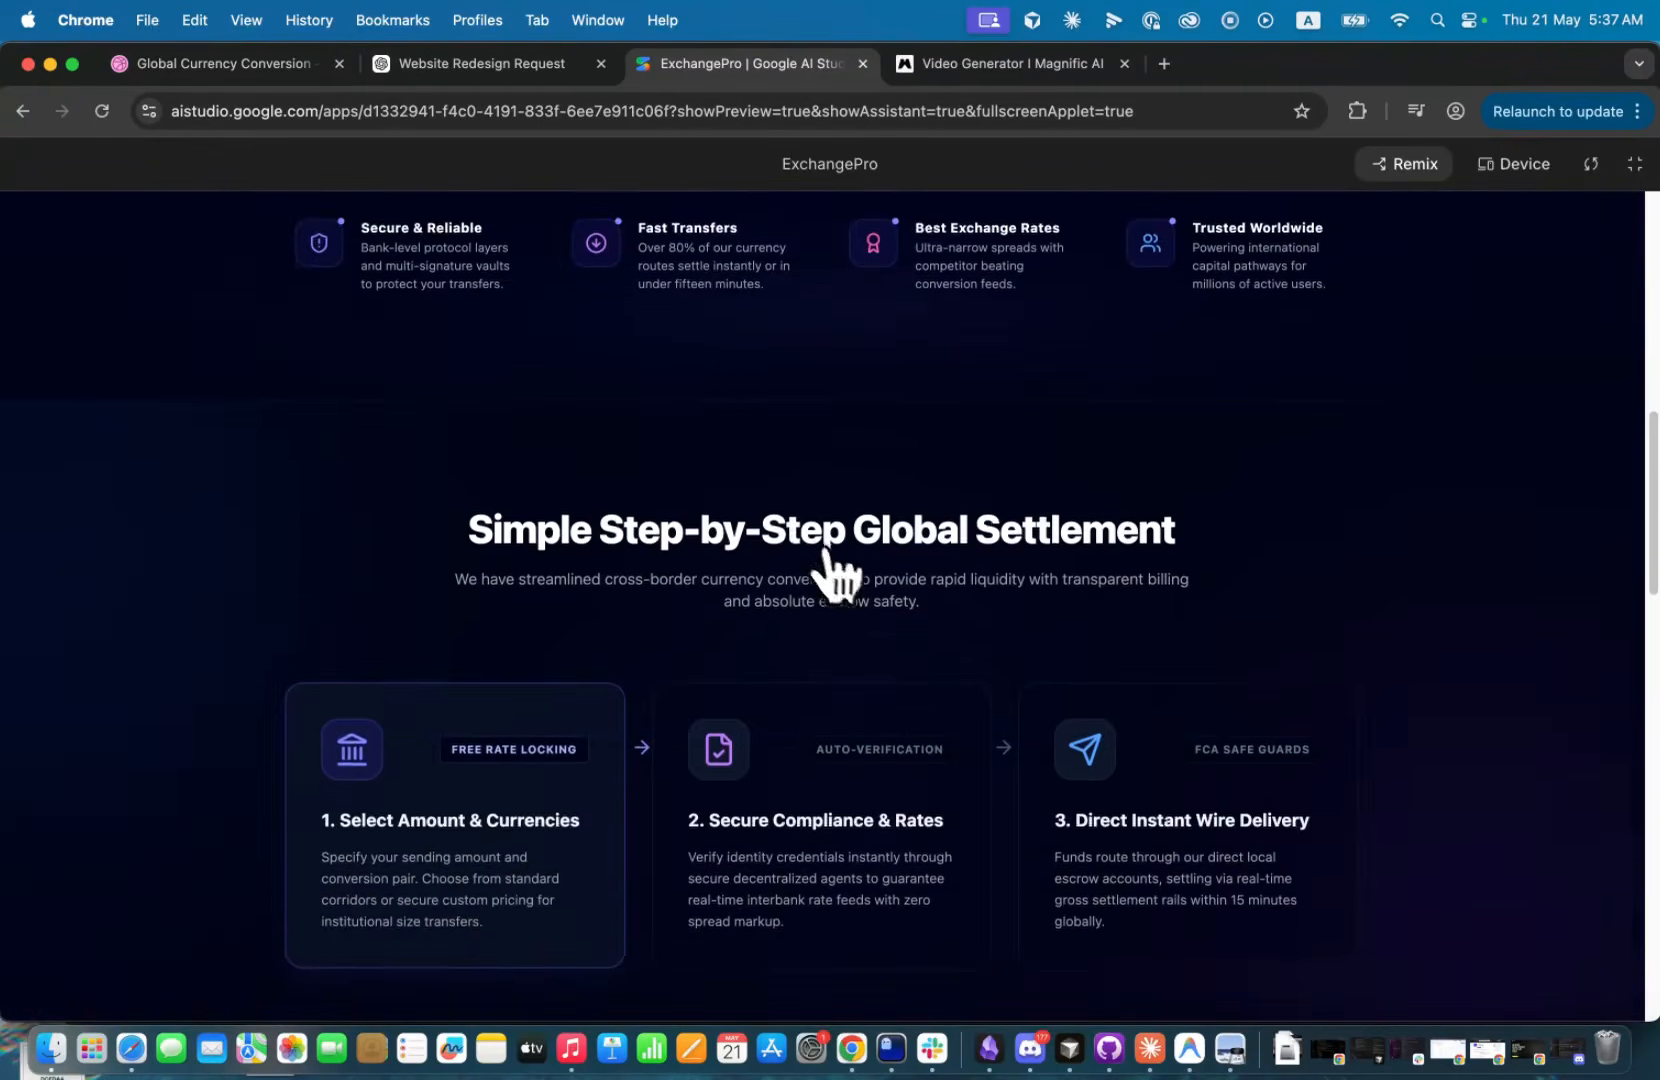
{"action": "scroll", "coordinate": [785, 690], "scroll_direction": "down", "scroll_amount": 10}
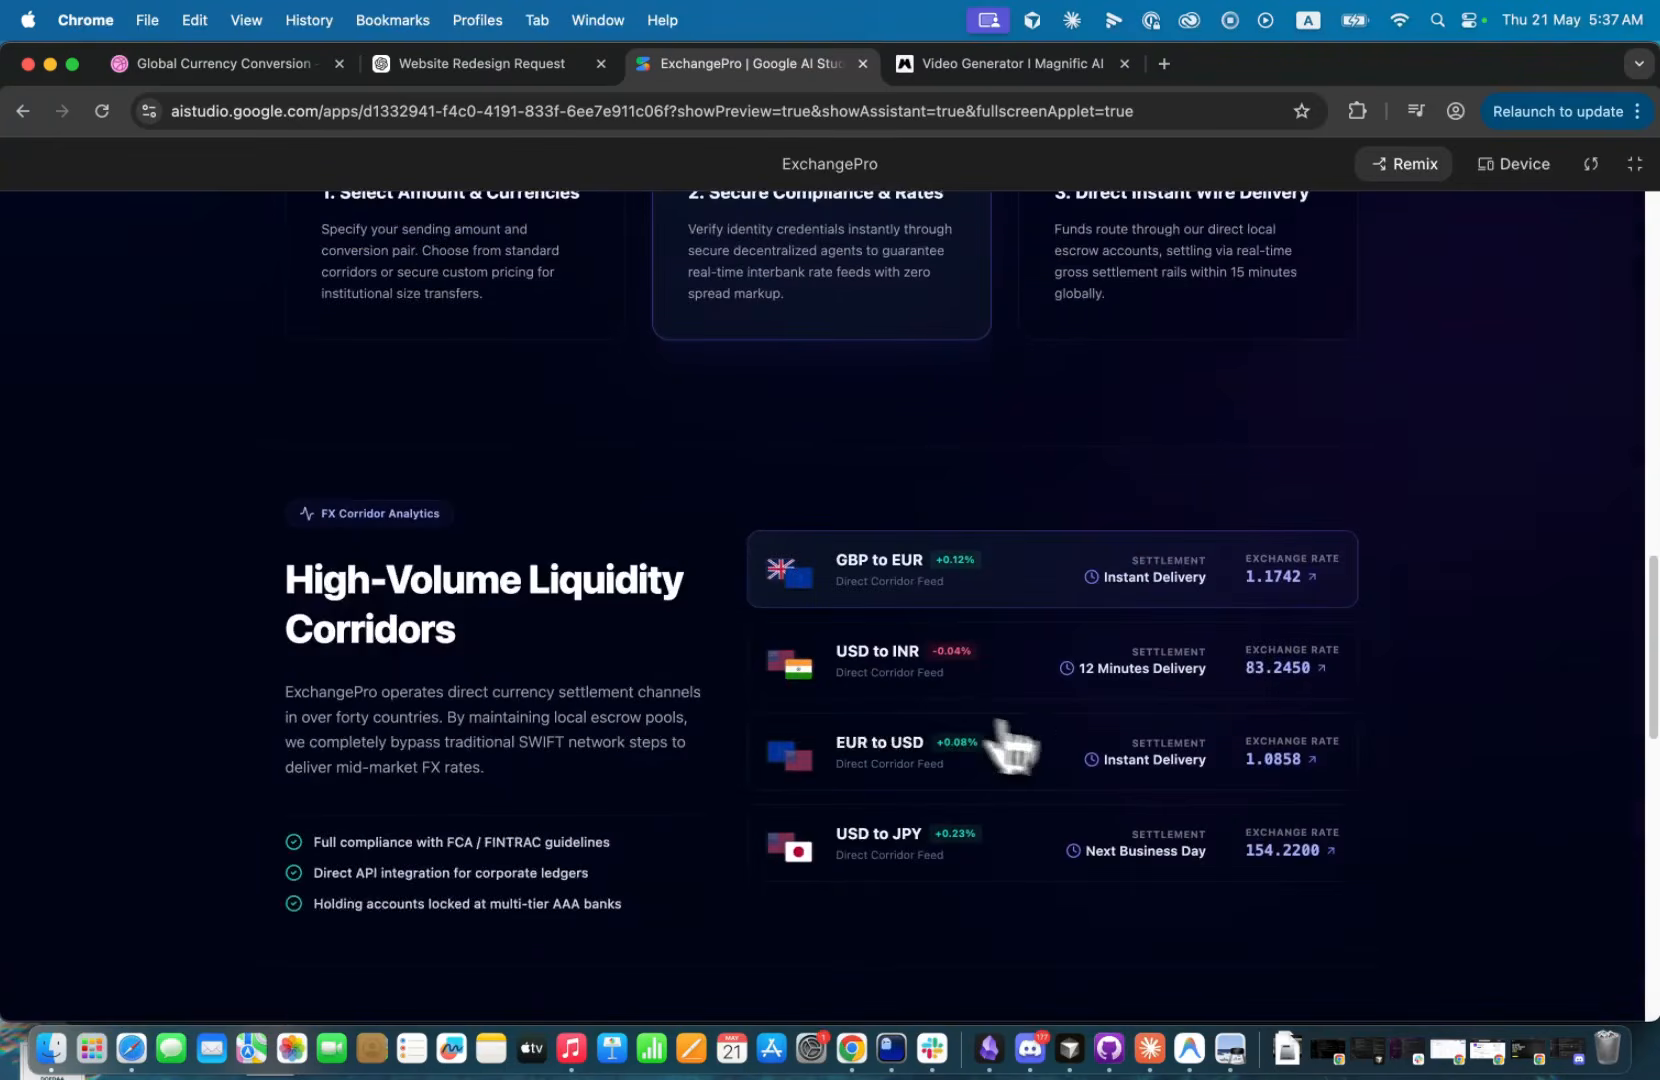
{"action": "scroll", "coordinate": [955, 770], "scroll_direction": "down", "scroll_amount": 8}
{"action": "left_click", "coordinate": [843, 740]}
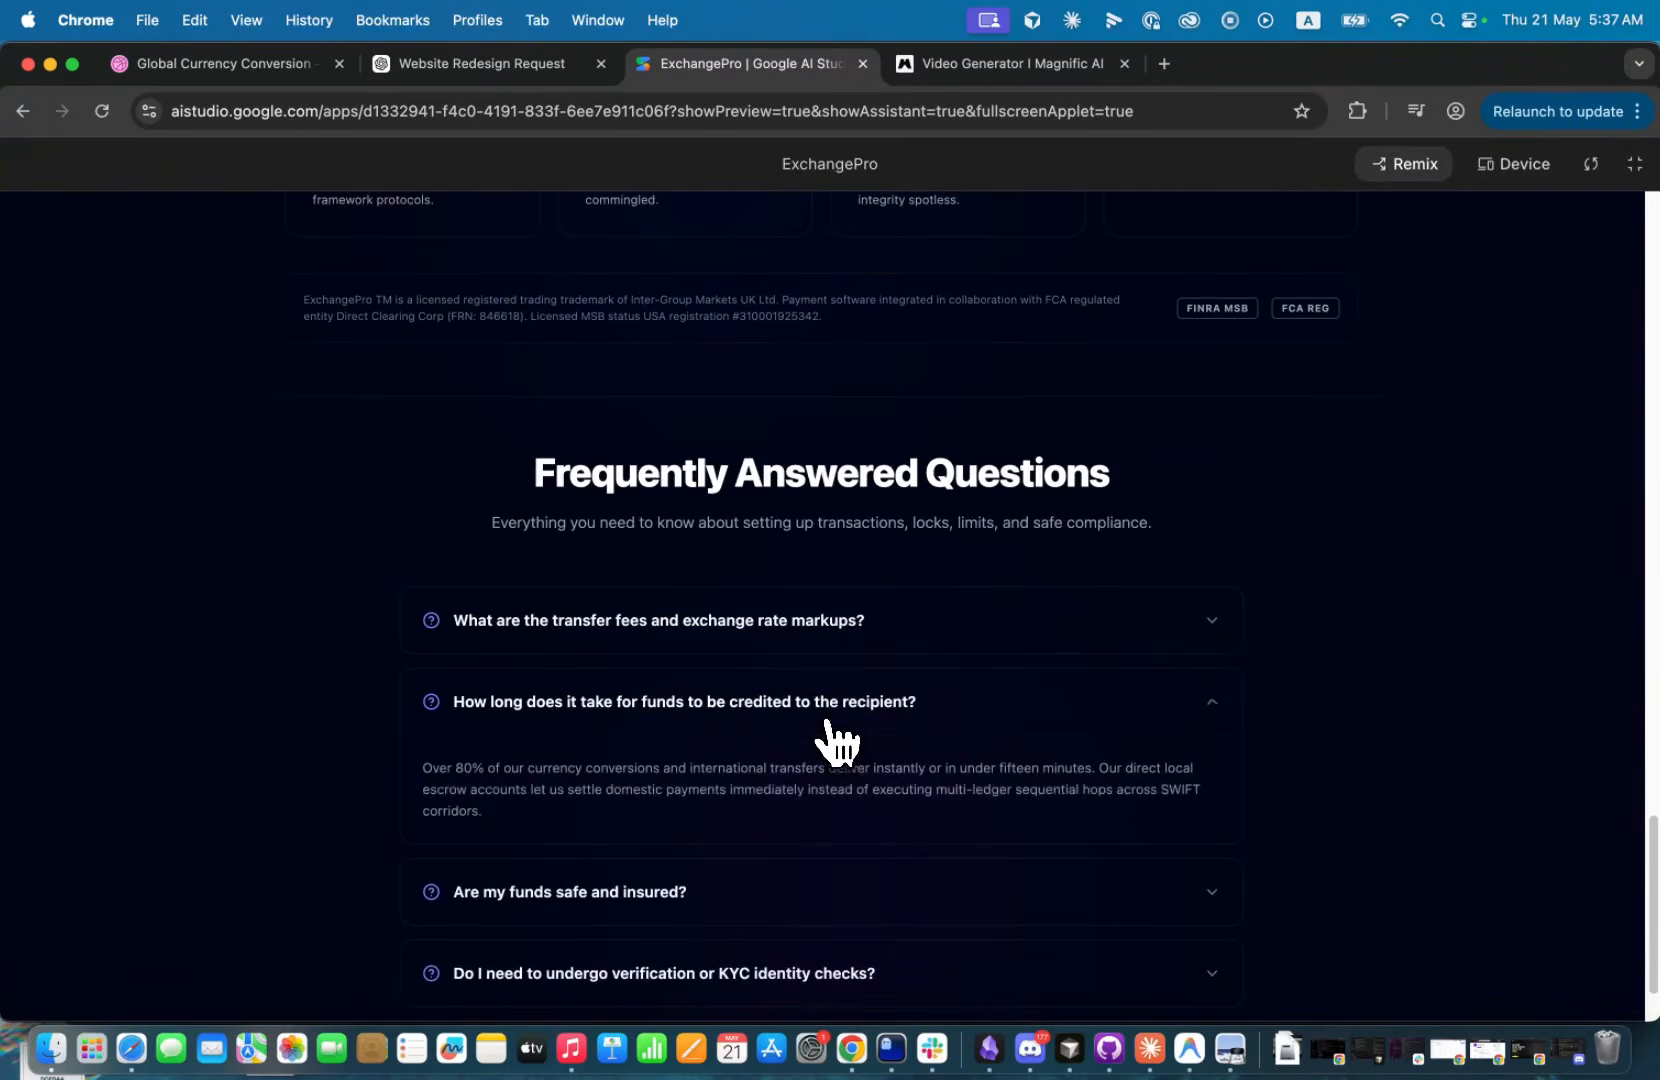
{"action": "left_click", "coordinate": [828, 738]}
{"action": "scroll", "coordinate": [824, 738], "scroll_direction": "up", "scroll_amount": 20}
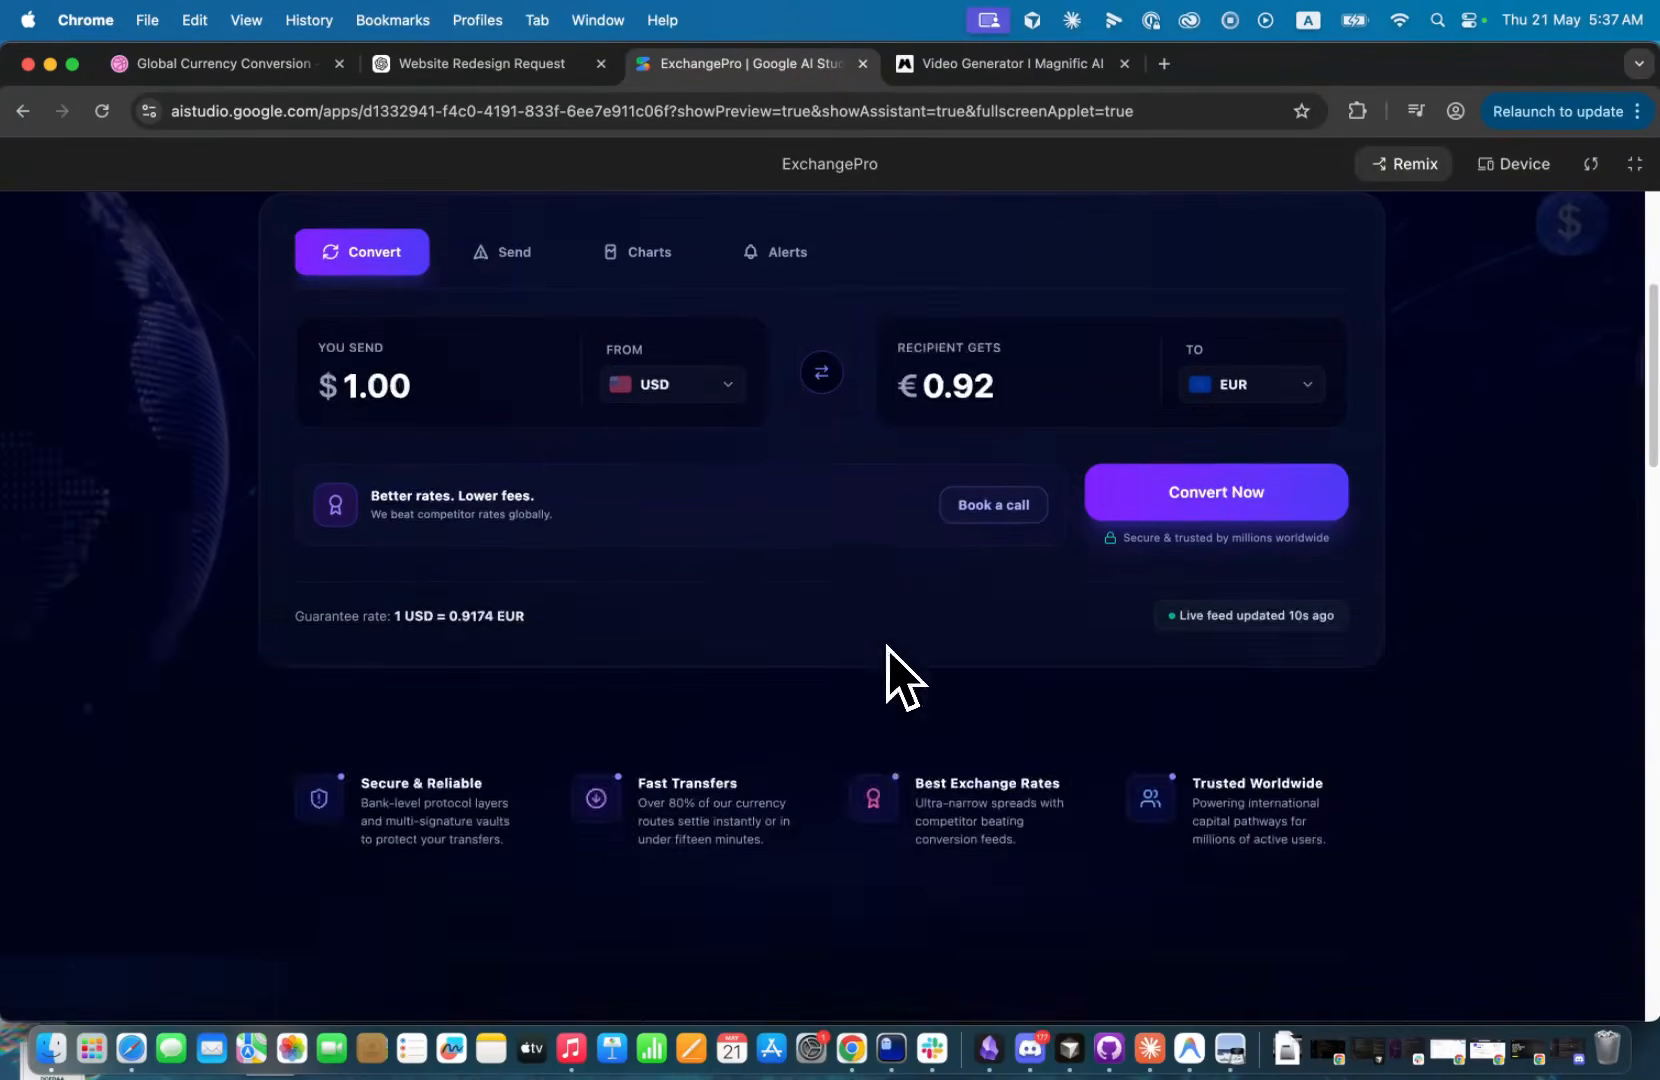